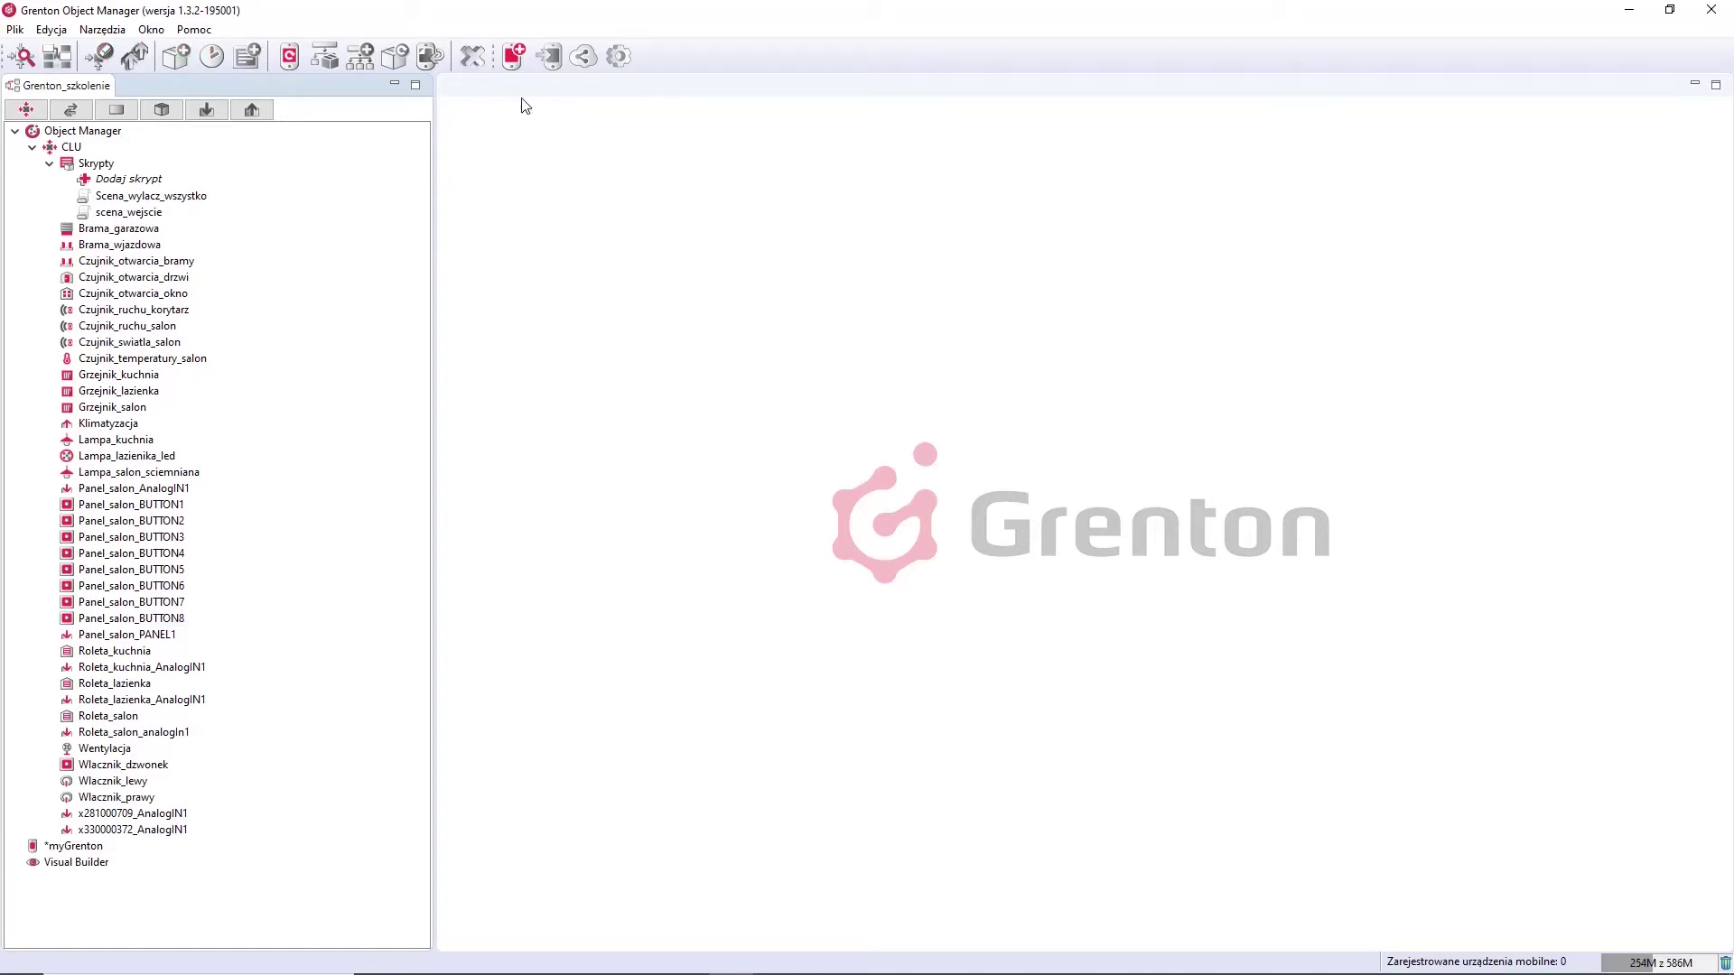
# Start adding a new myGrenton interface, which proposes the default name 'Mój dom'.
pyautogui.click(514, 56)
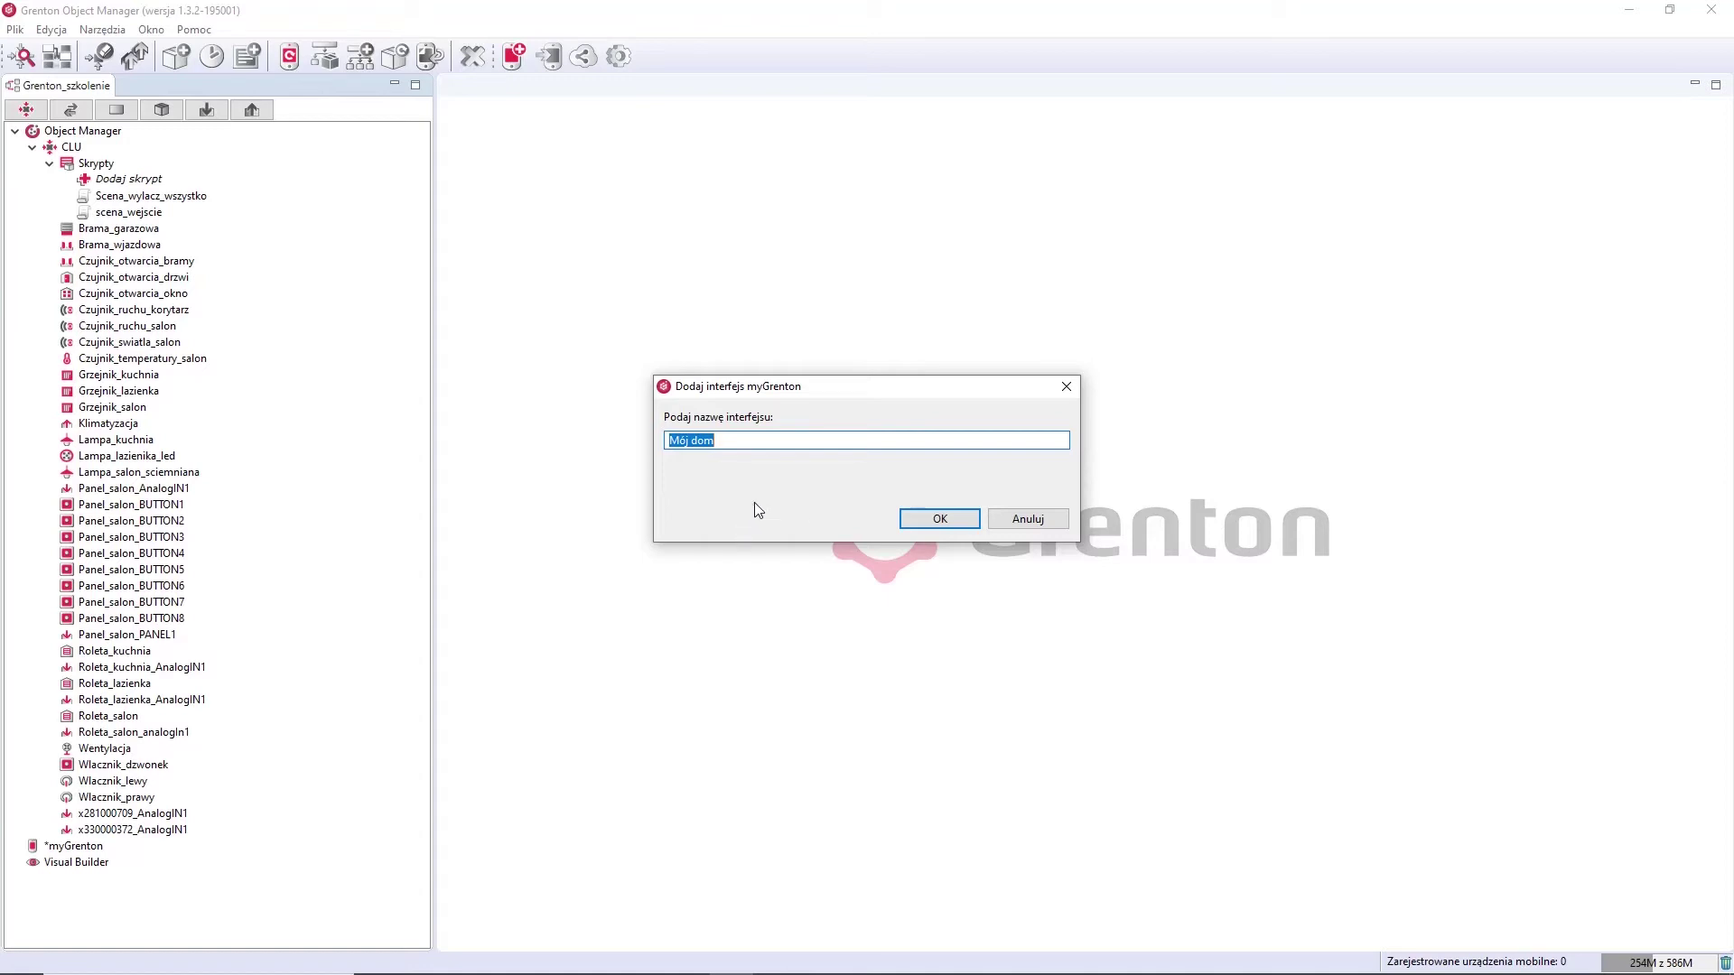
# Create the 'Mój dom' interface and drag Lampa_kuchnia onto its empty page.
pyautogui.click(940, 519)
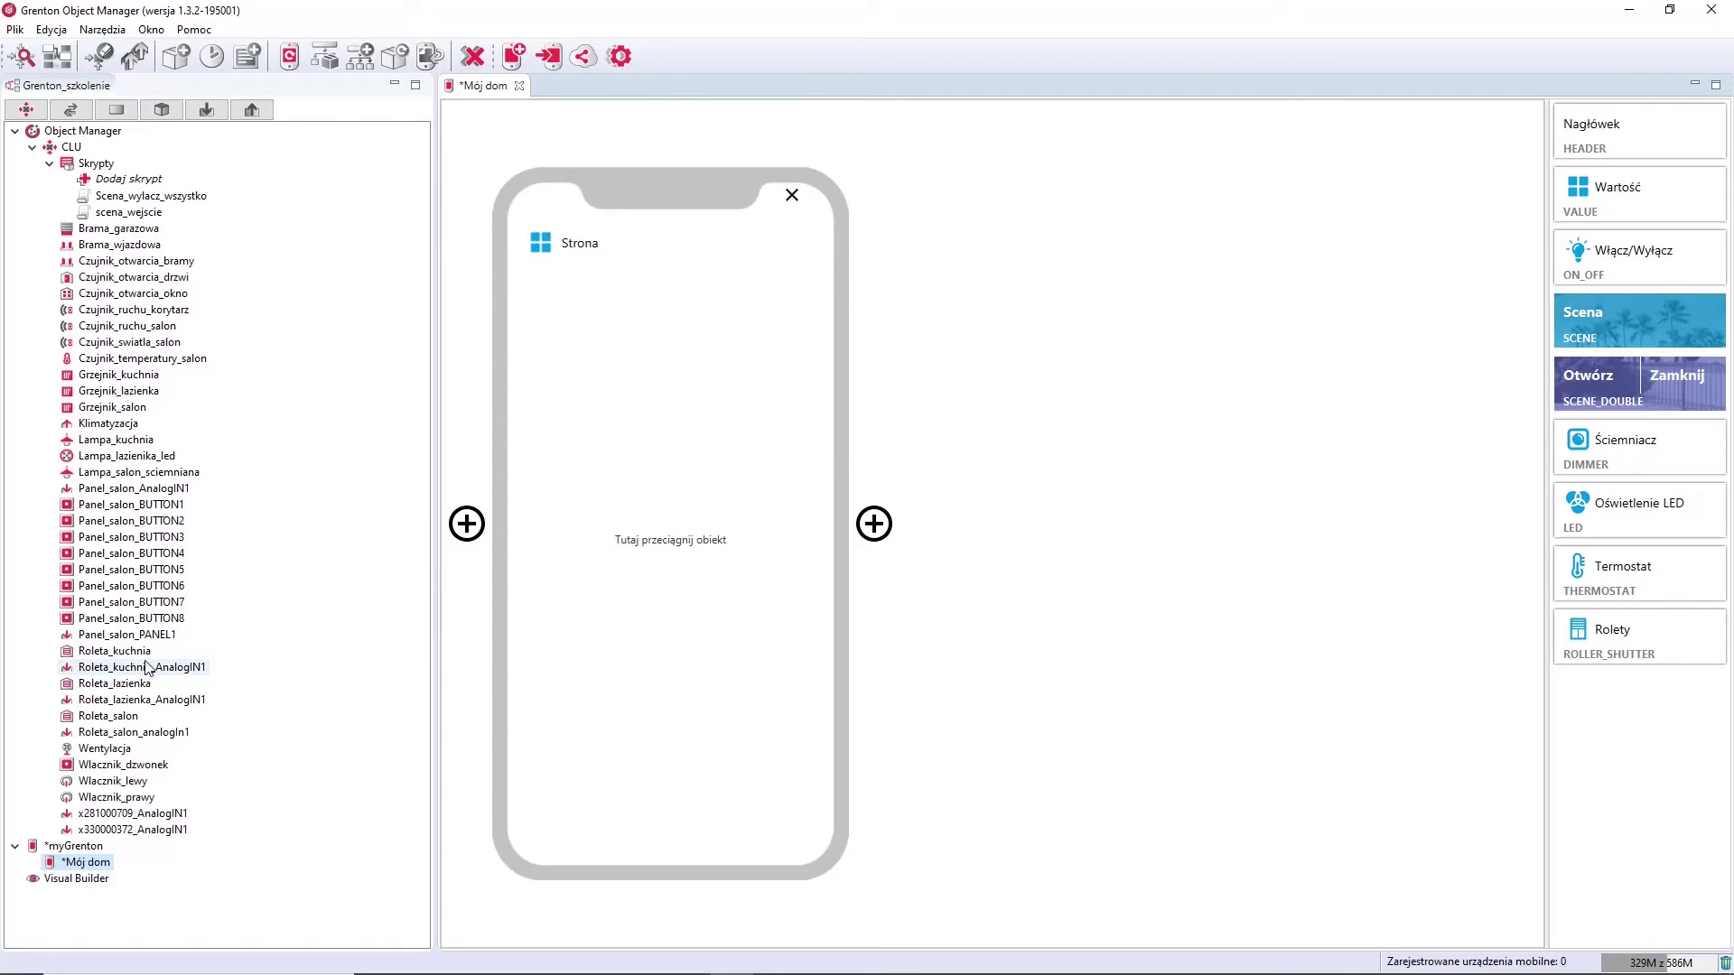
pyautogui.moveTo(116, 440); pyautogui.dragTo(627, 317)
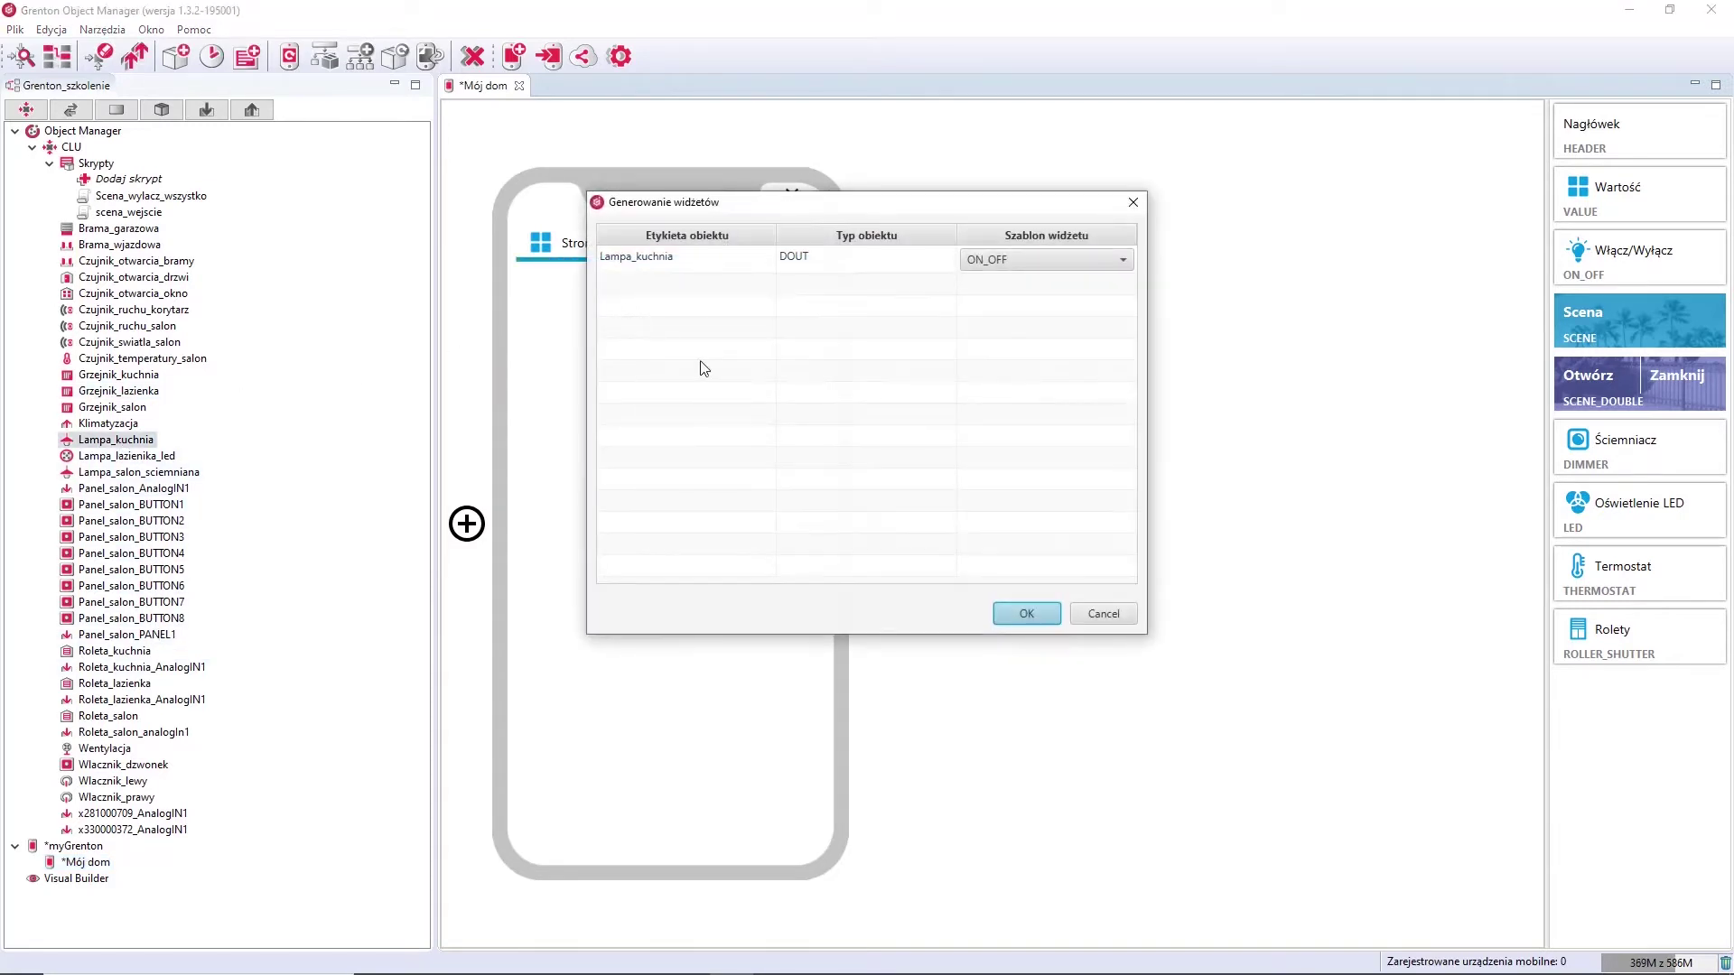
# Generate the ON_OFF widget for Lampa_kuchnia and give it the lamp icon.
pyautogui.click(1027, 614)
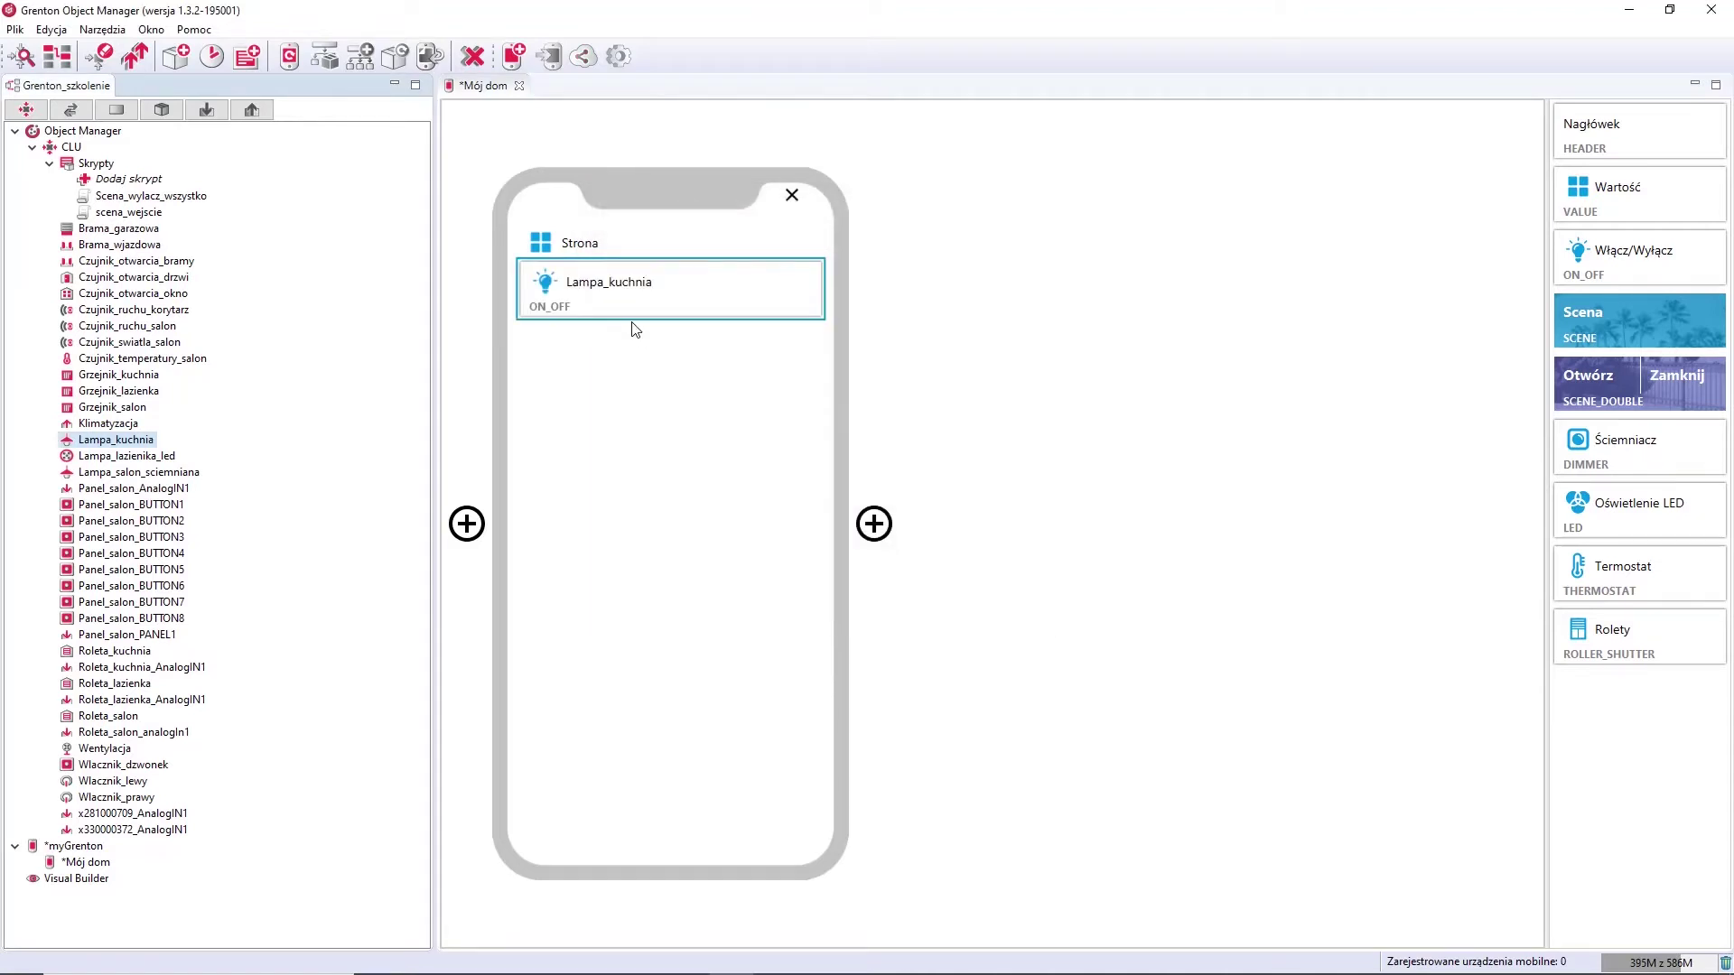
pyautogui.click(547, 291)
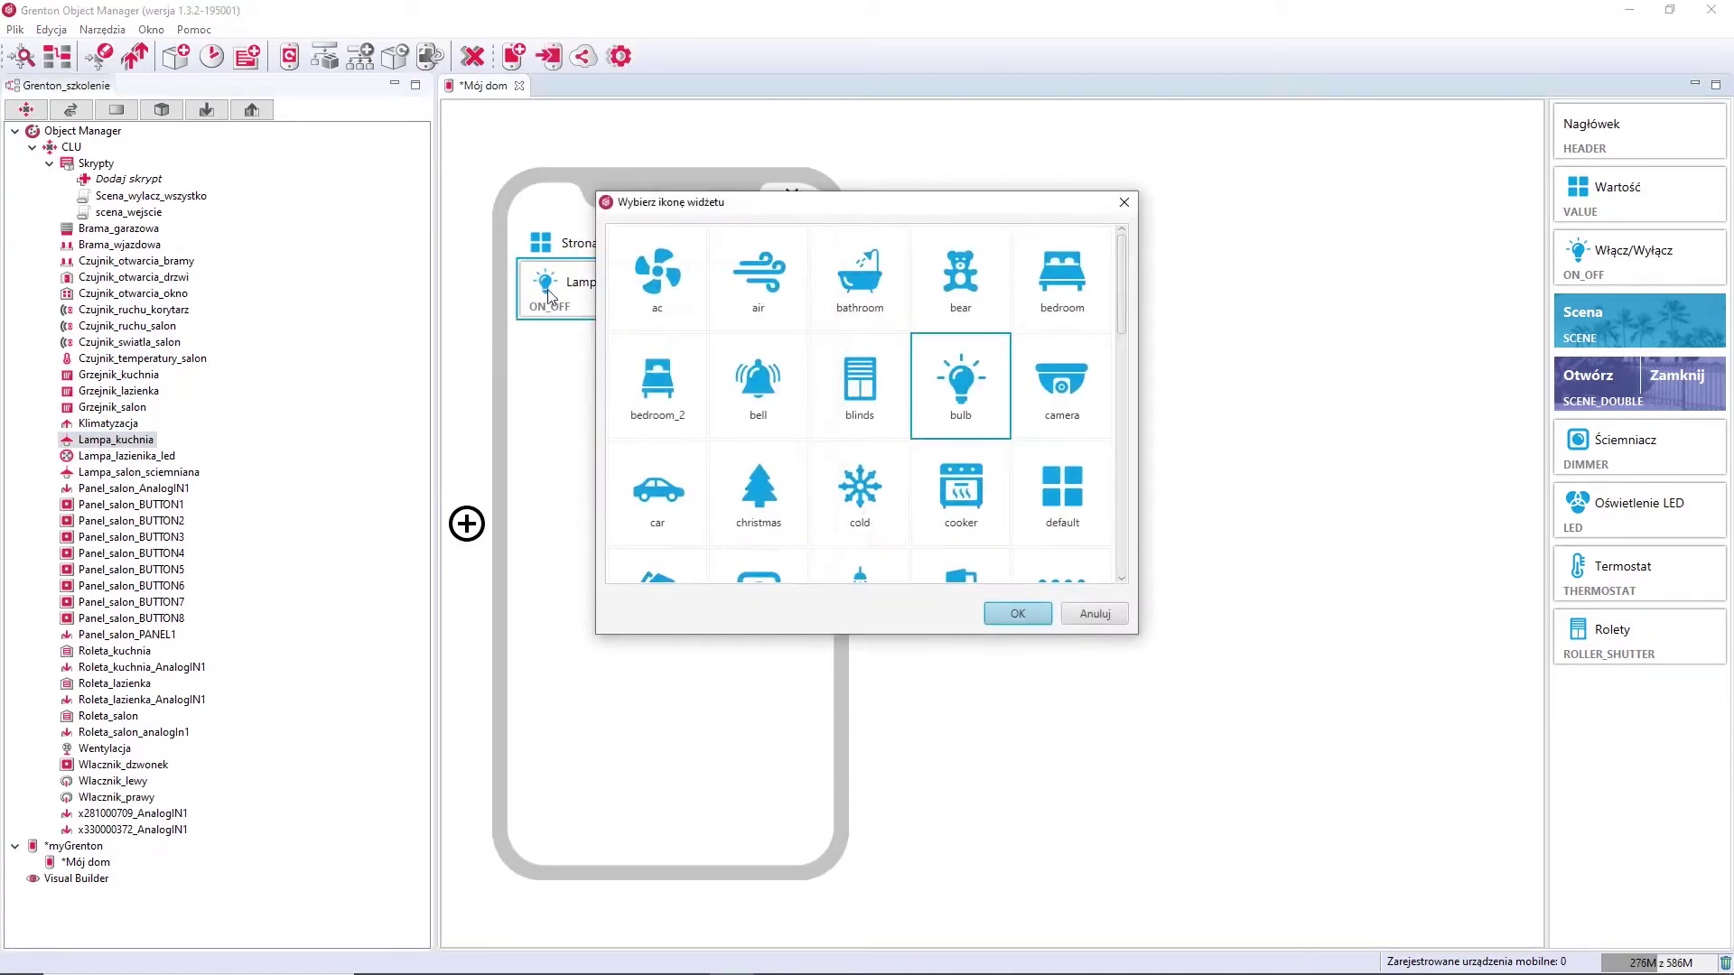
pyautogui.scroll(-1, 684, 488)
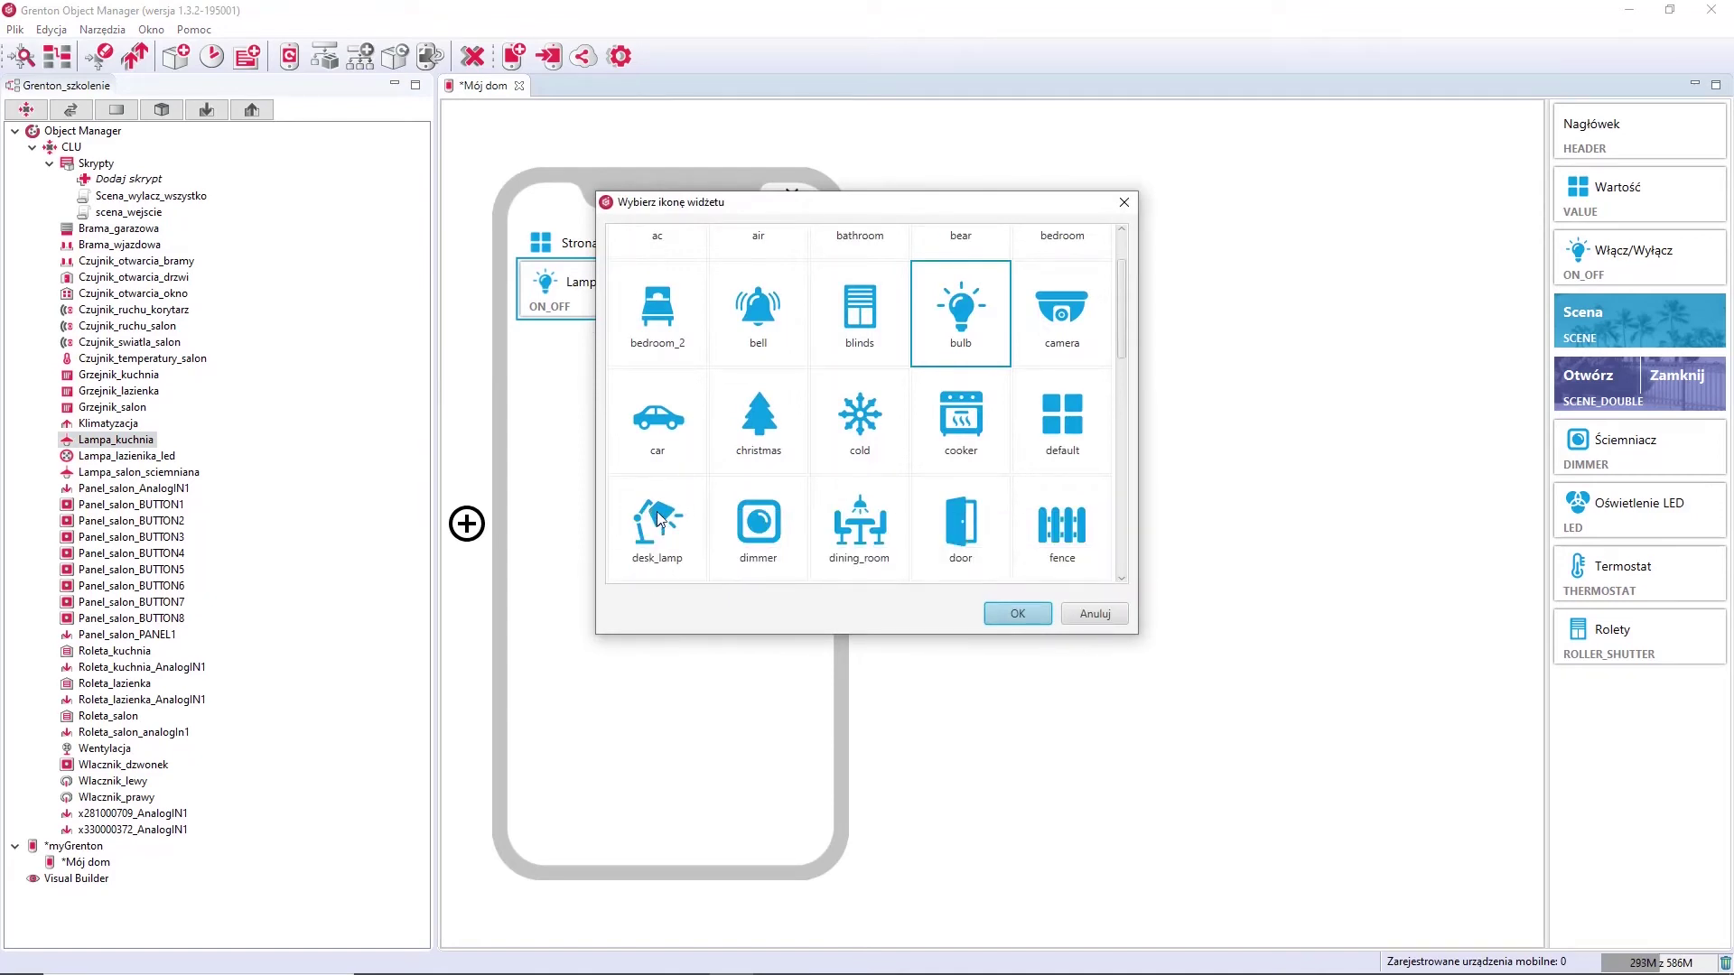
pyautogui.scroll(-3, 687, 542)
pyautogui.scroll(-1, 722, 529)
pyautogui.click(664, 532)
pyautogui.click(1021, 614)
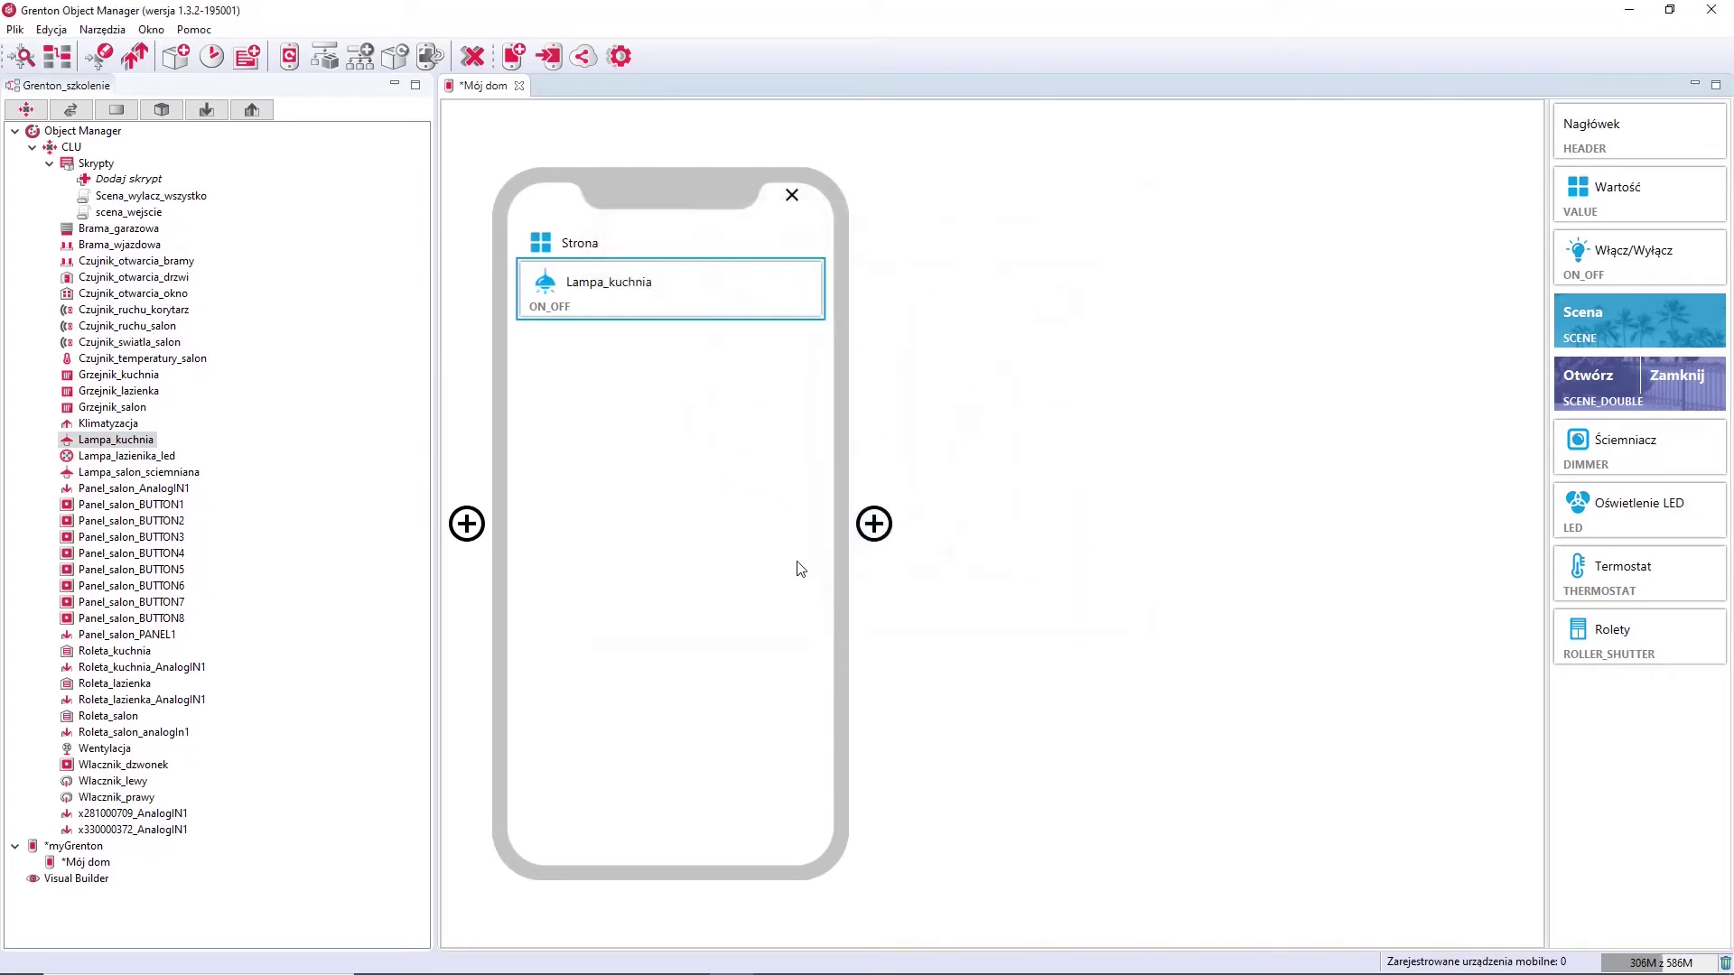
# Rename the Lampa_kuchnia widget to 'Kuchnia'.
pyautogui.doubleClick(646, 293)
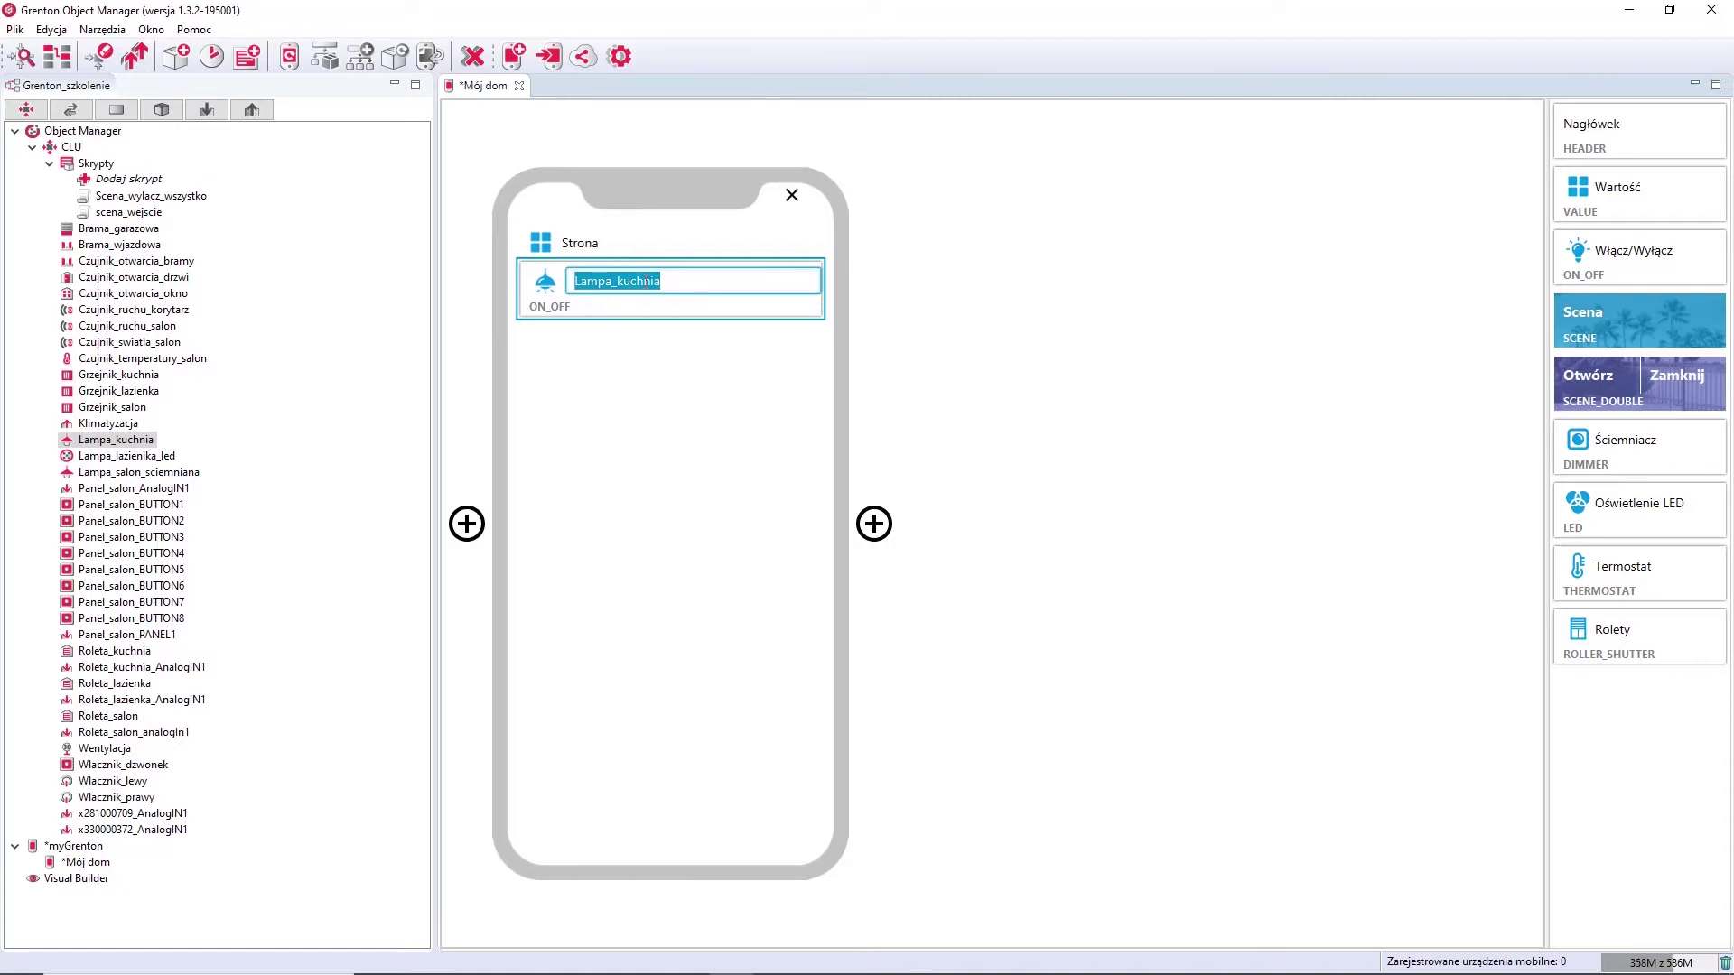
pyautogui.write('Kuhn')
pyautogui.press('BackSpace')
pyautogui.press('BackSpace')
pyautogui.write('chnia')
pyautogui.press('Return')
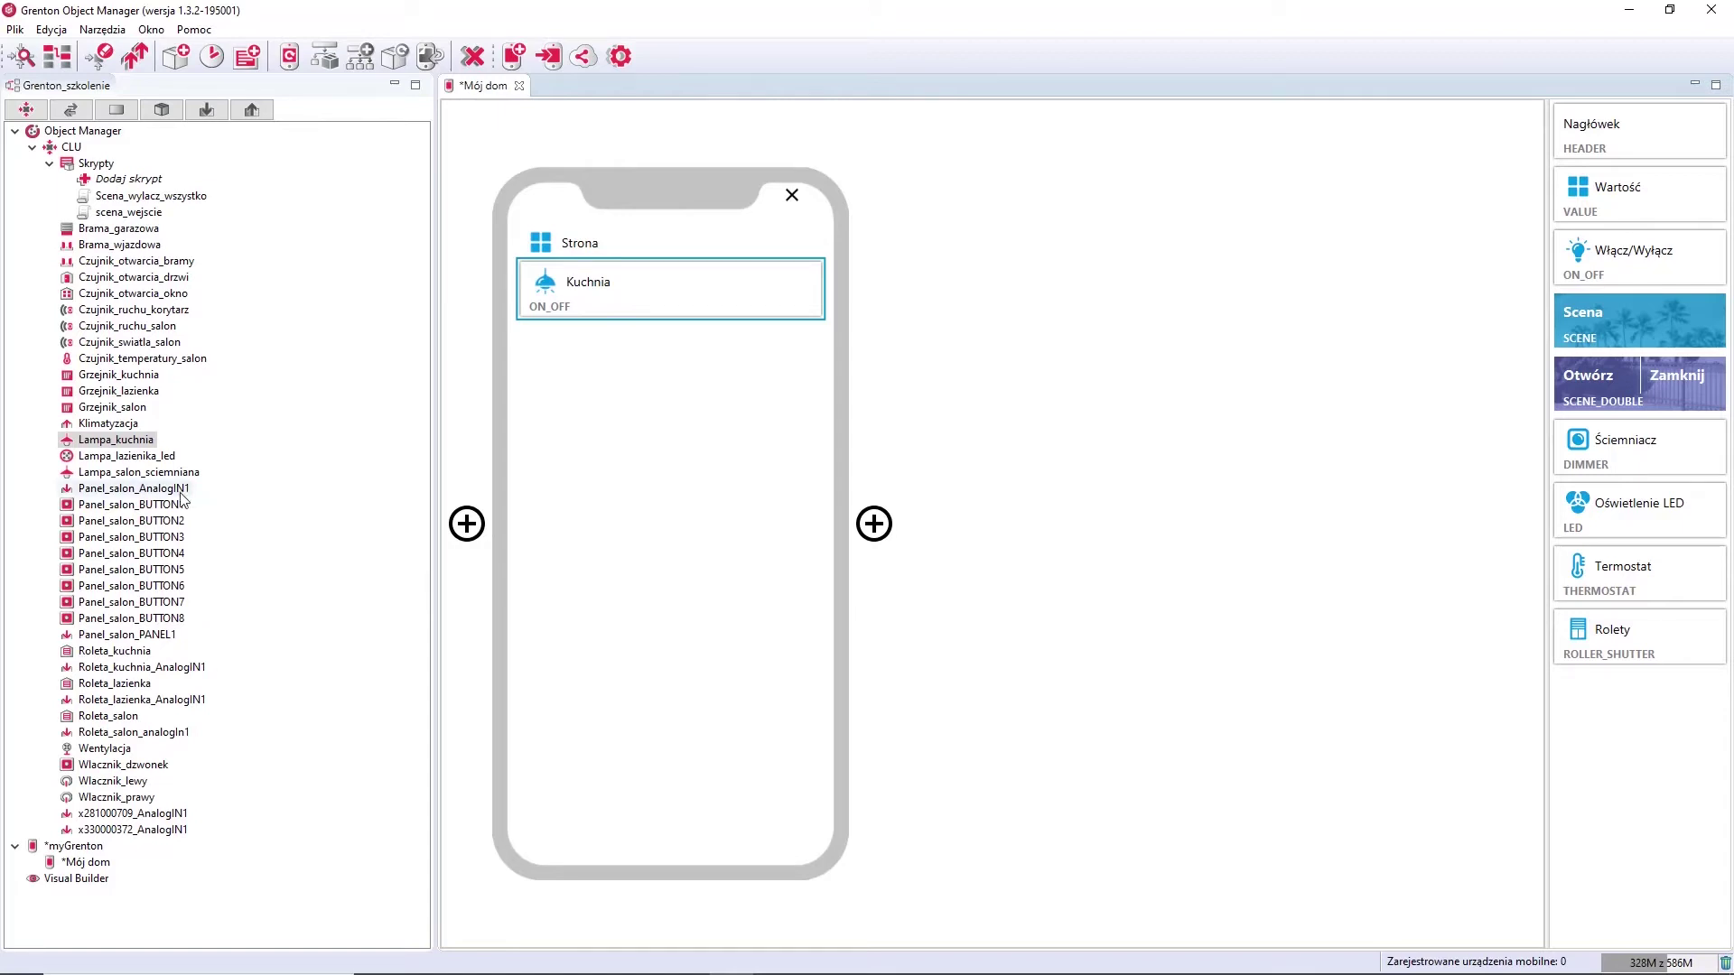
pyautogui.click(168, 459)
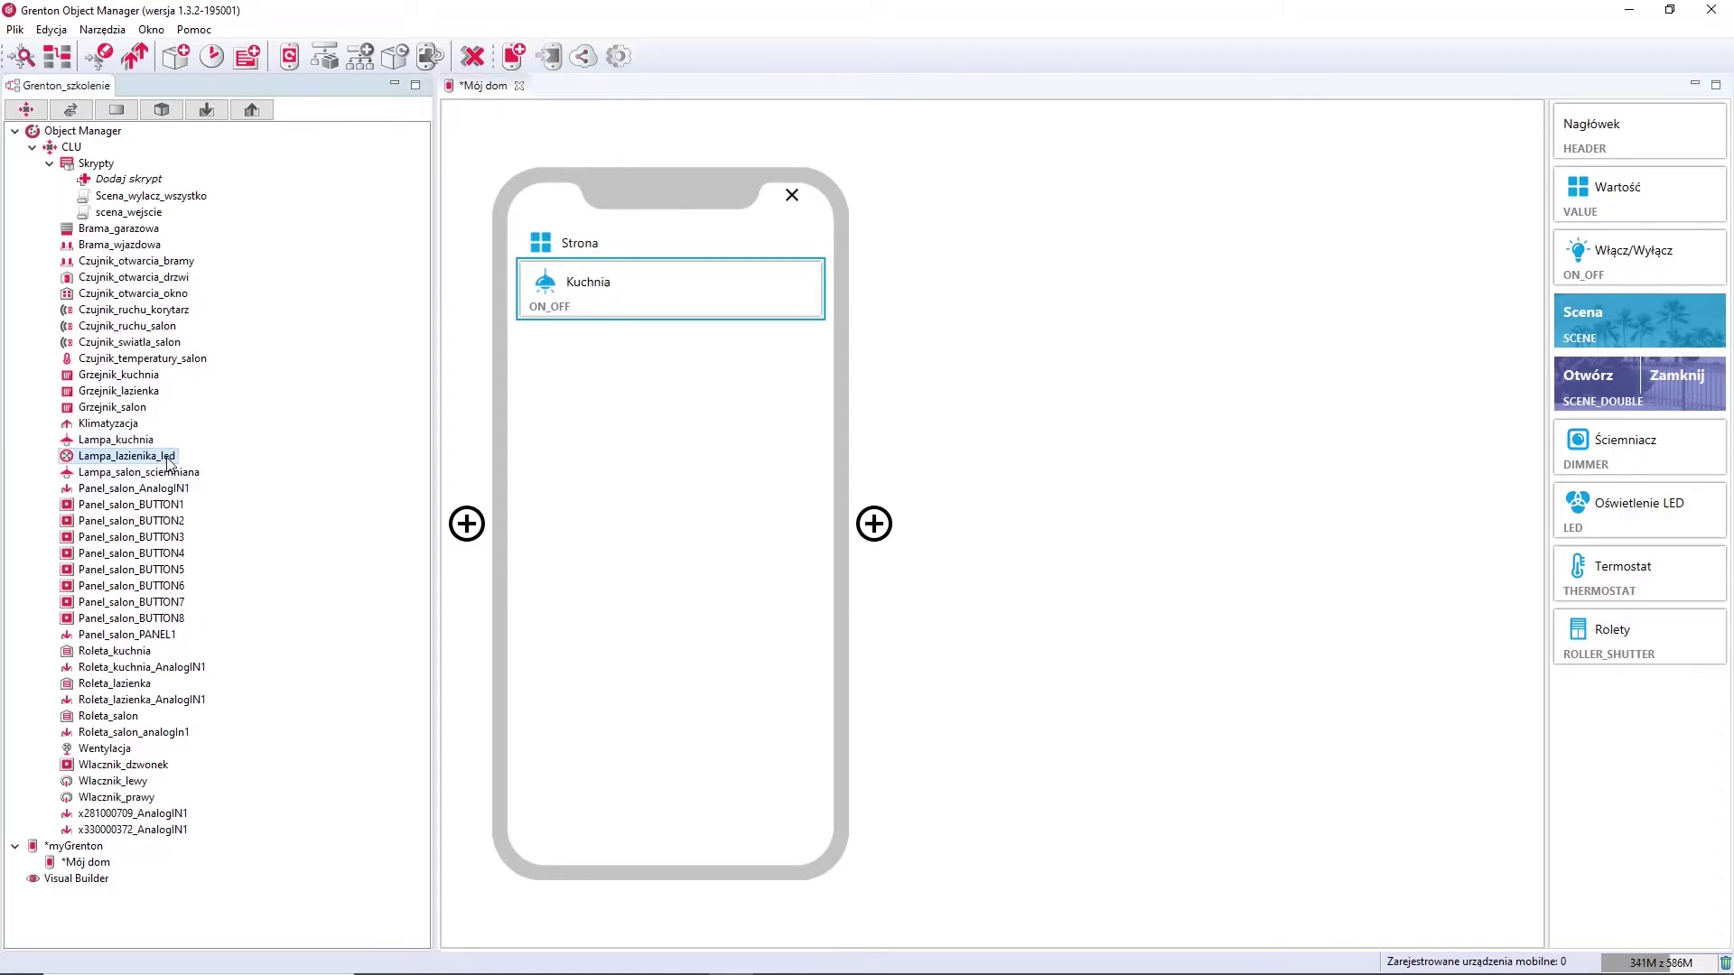
# Add widgets for Lampa_lazienka_led and Lampa_salon_sciemniana, renamed 'Łazienka' and 'Salon Kinkiet'.
pyautogui.keyDown('ctrl'); pyautogui.click(155, 474); pyautogui.keyUp('ctrl')
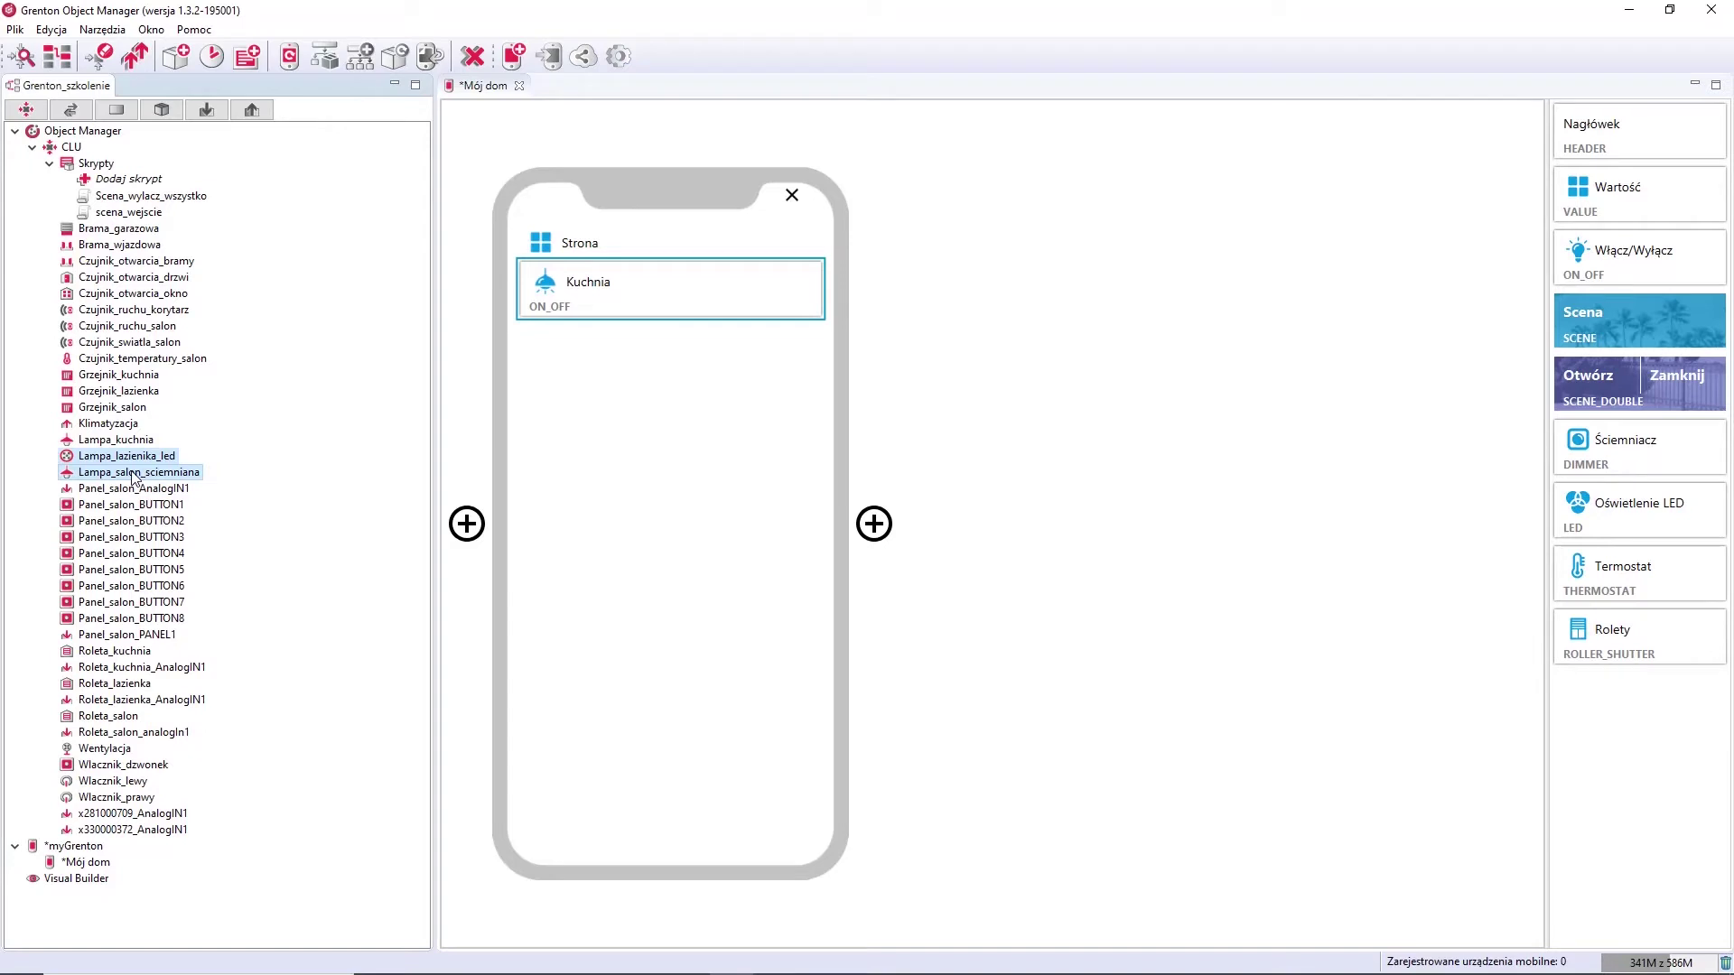
pyautogui.moveTo(135, 475); pyautogui.dragTo(566, 371)
pyautogui.click(1033, 616)
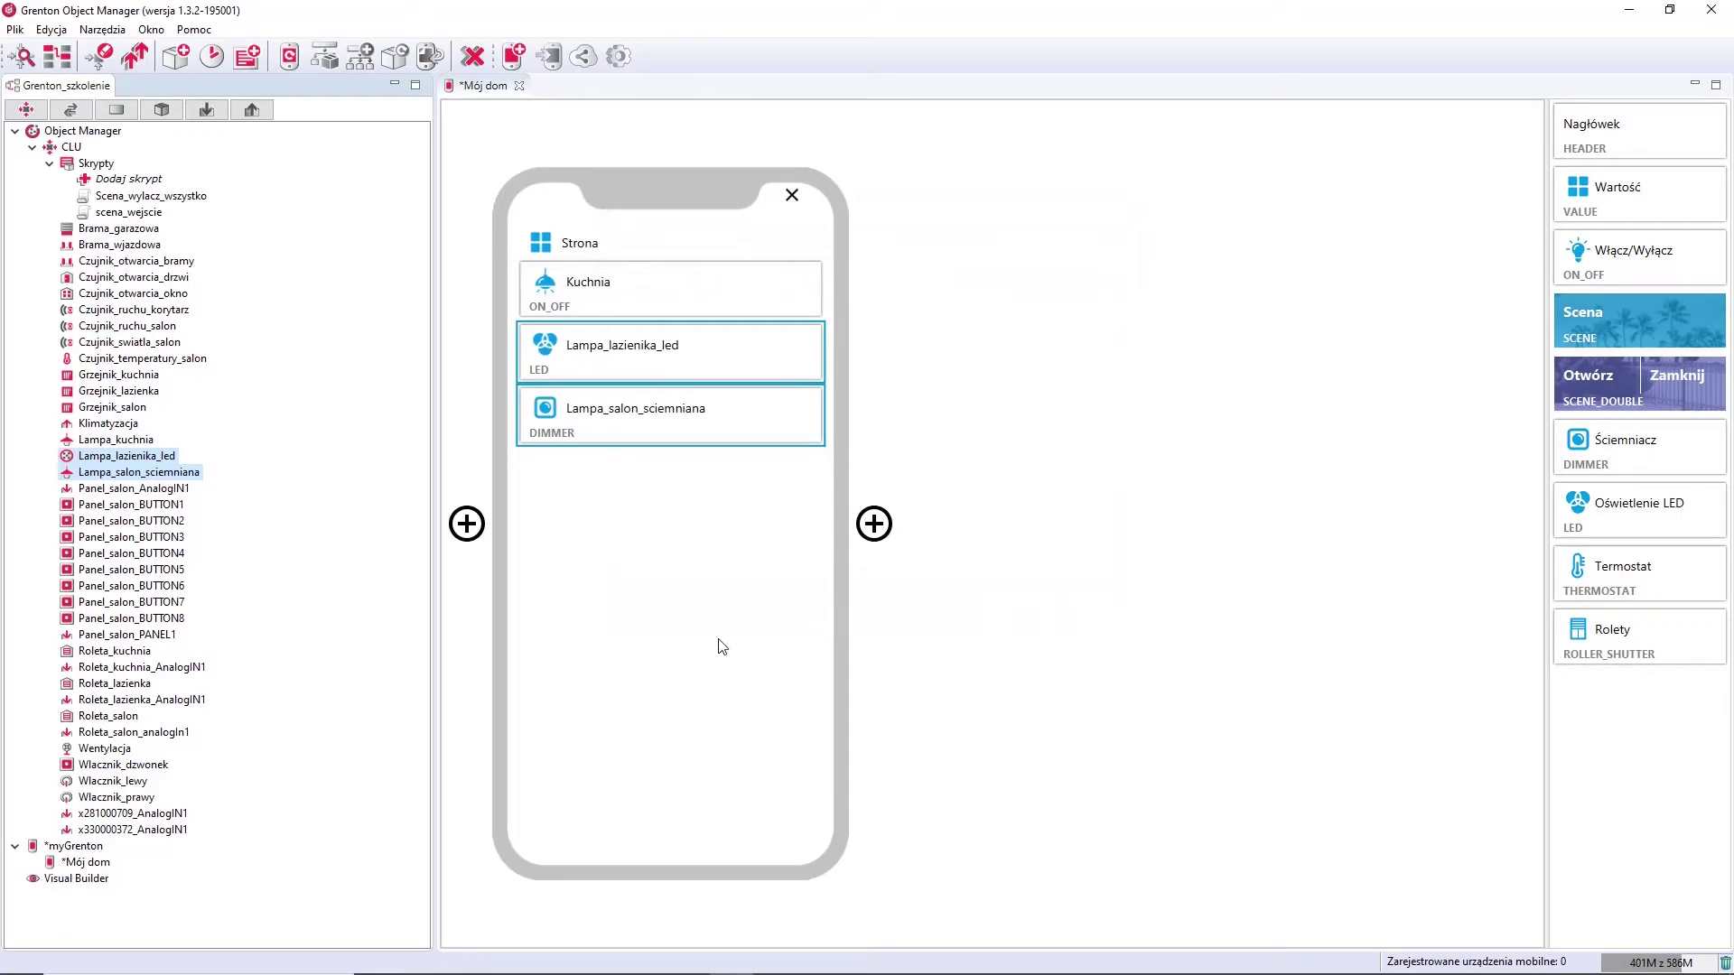
pyautogui.doubleClick(623, 347)
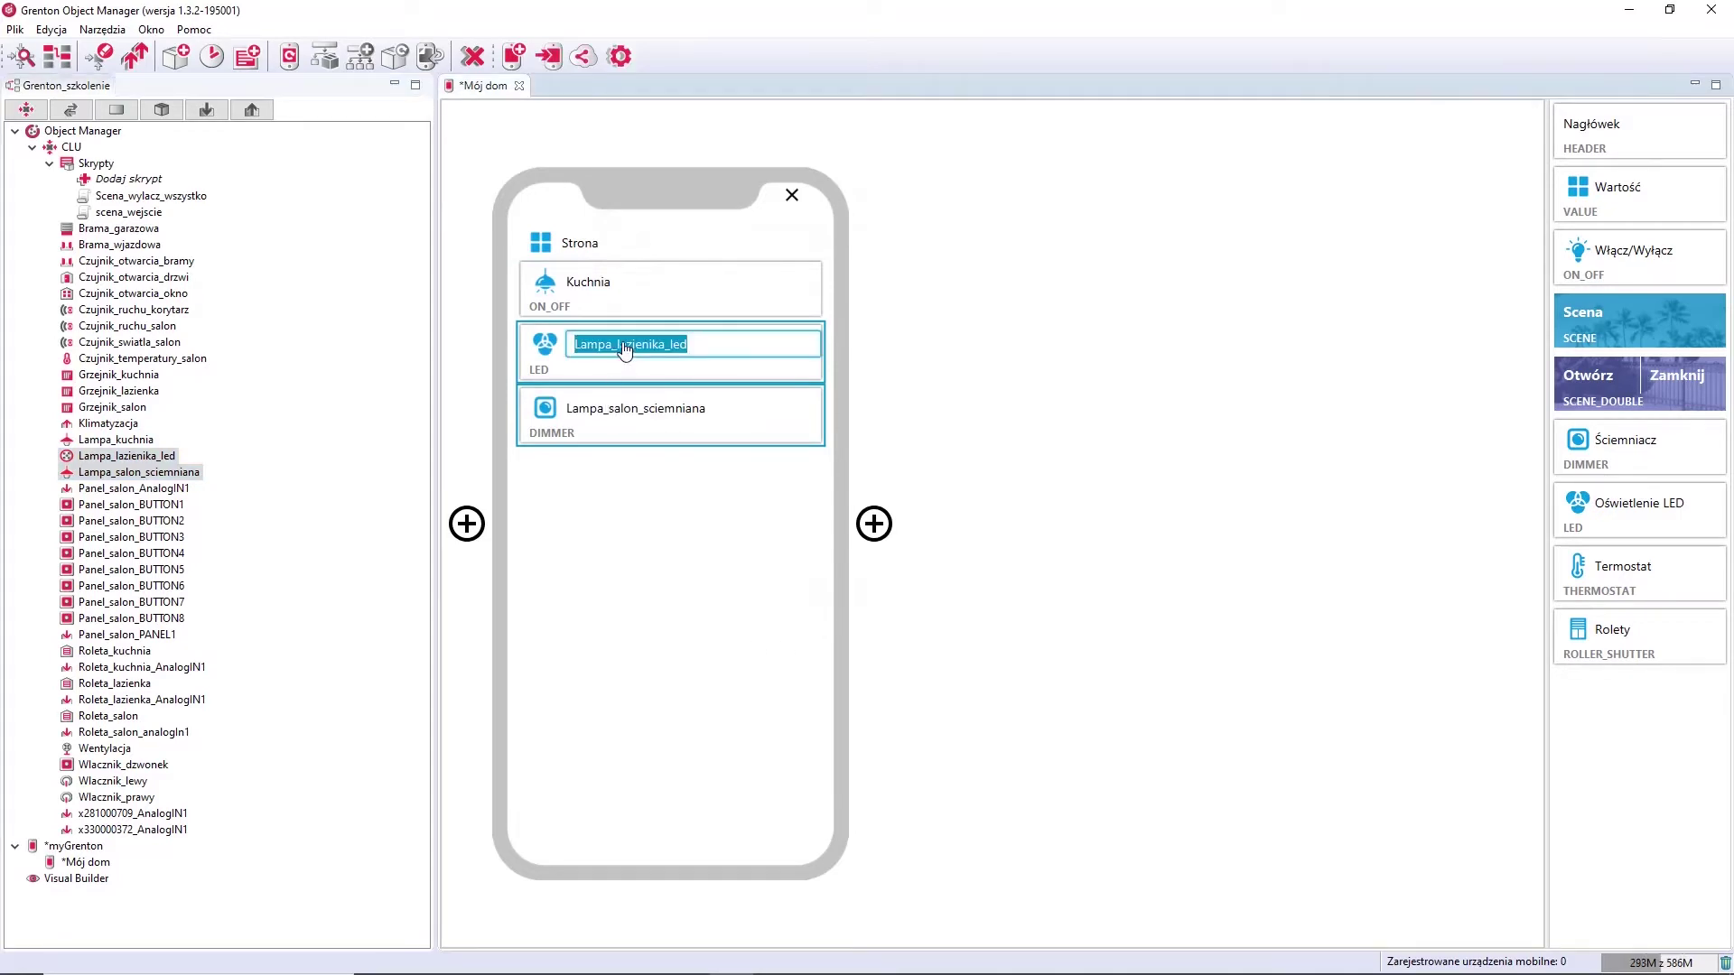
pyautogui.write('Łazienka')
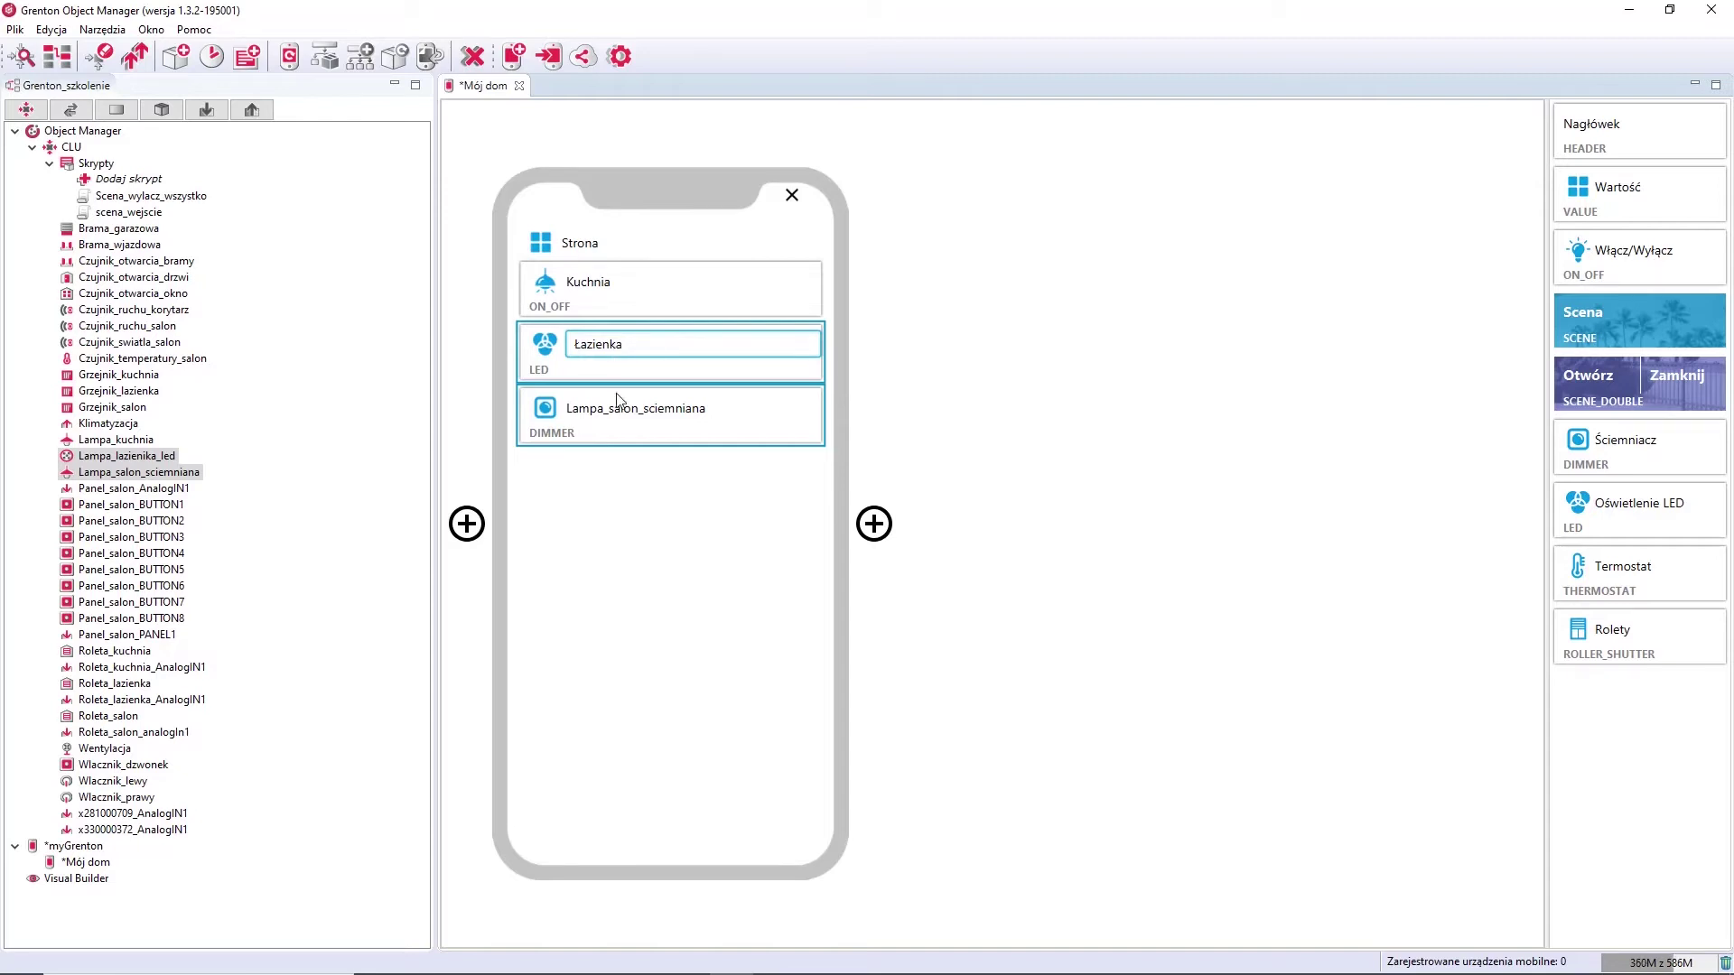
pyautogui.doubleClick(621, 409)
pyautogui.write('Sa')
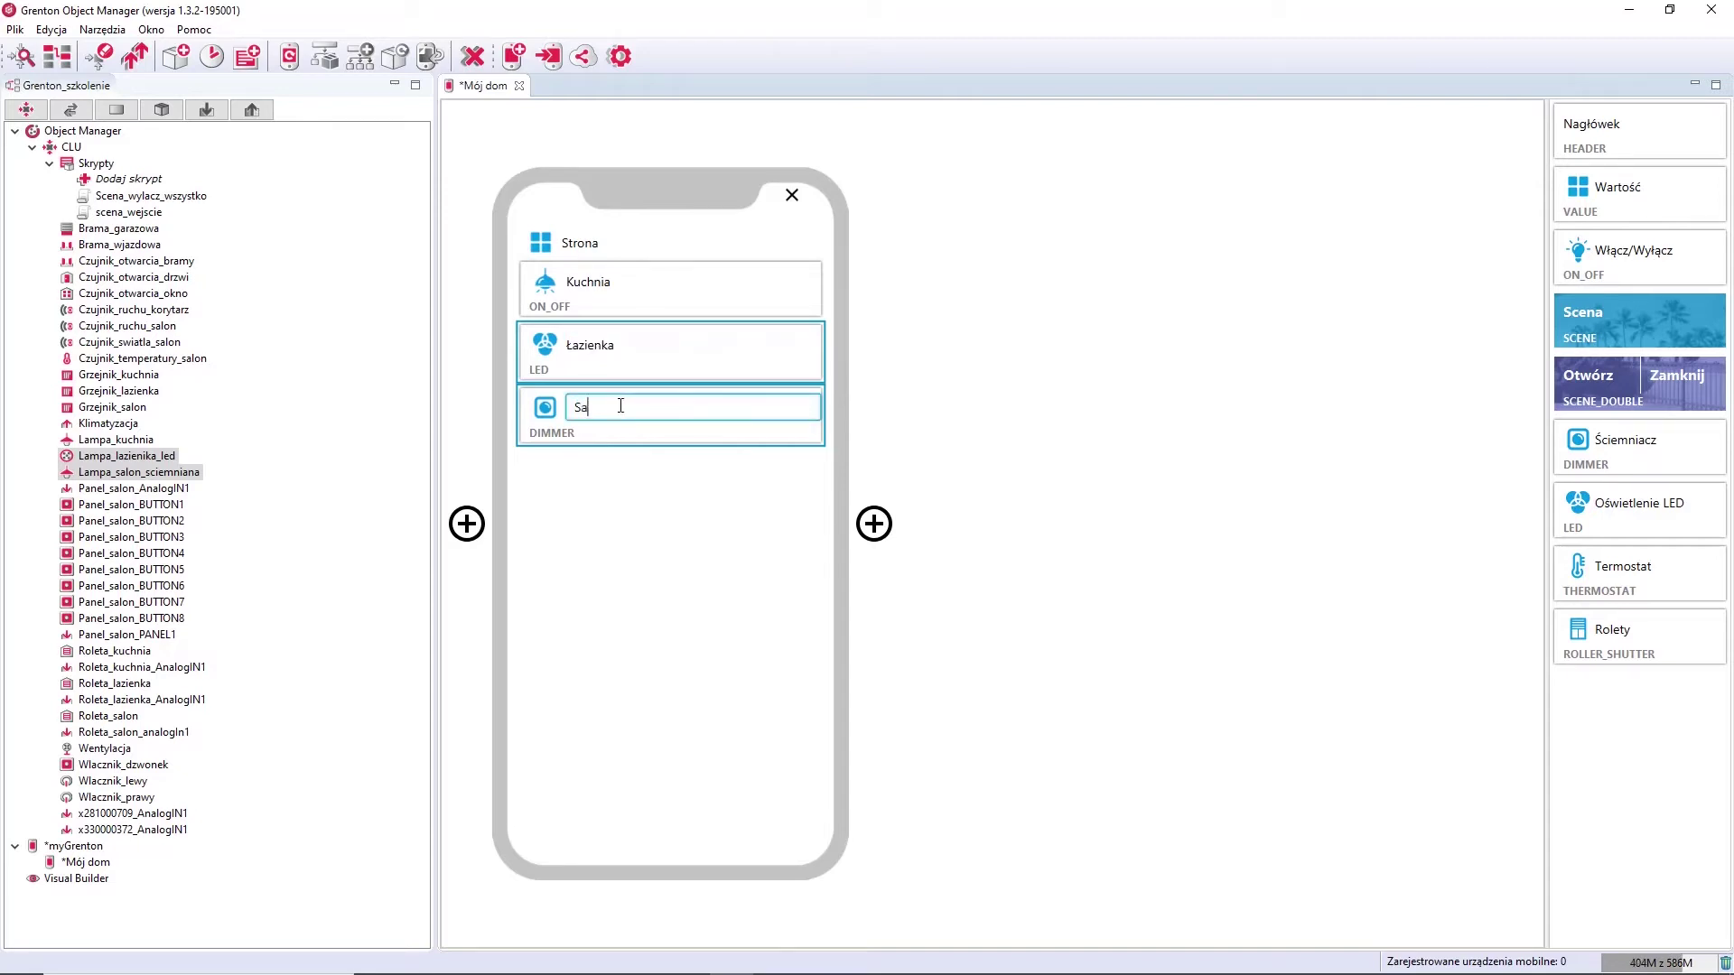
pyautogui.write('lon Kinkiet')
# Give Łazienka the bathroom icon and Salon Kinkiet the desk_lamp icon, then move Kuchnia below them.
pyautogui.click(546, 349)
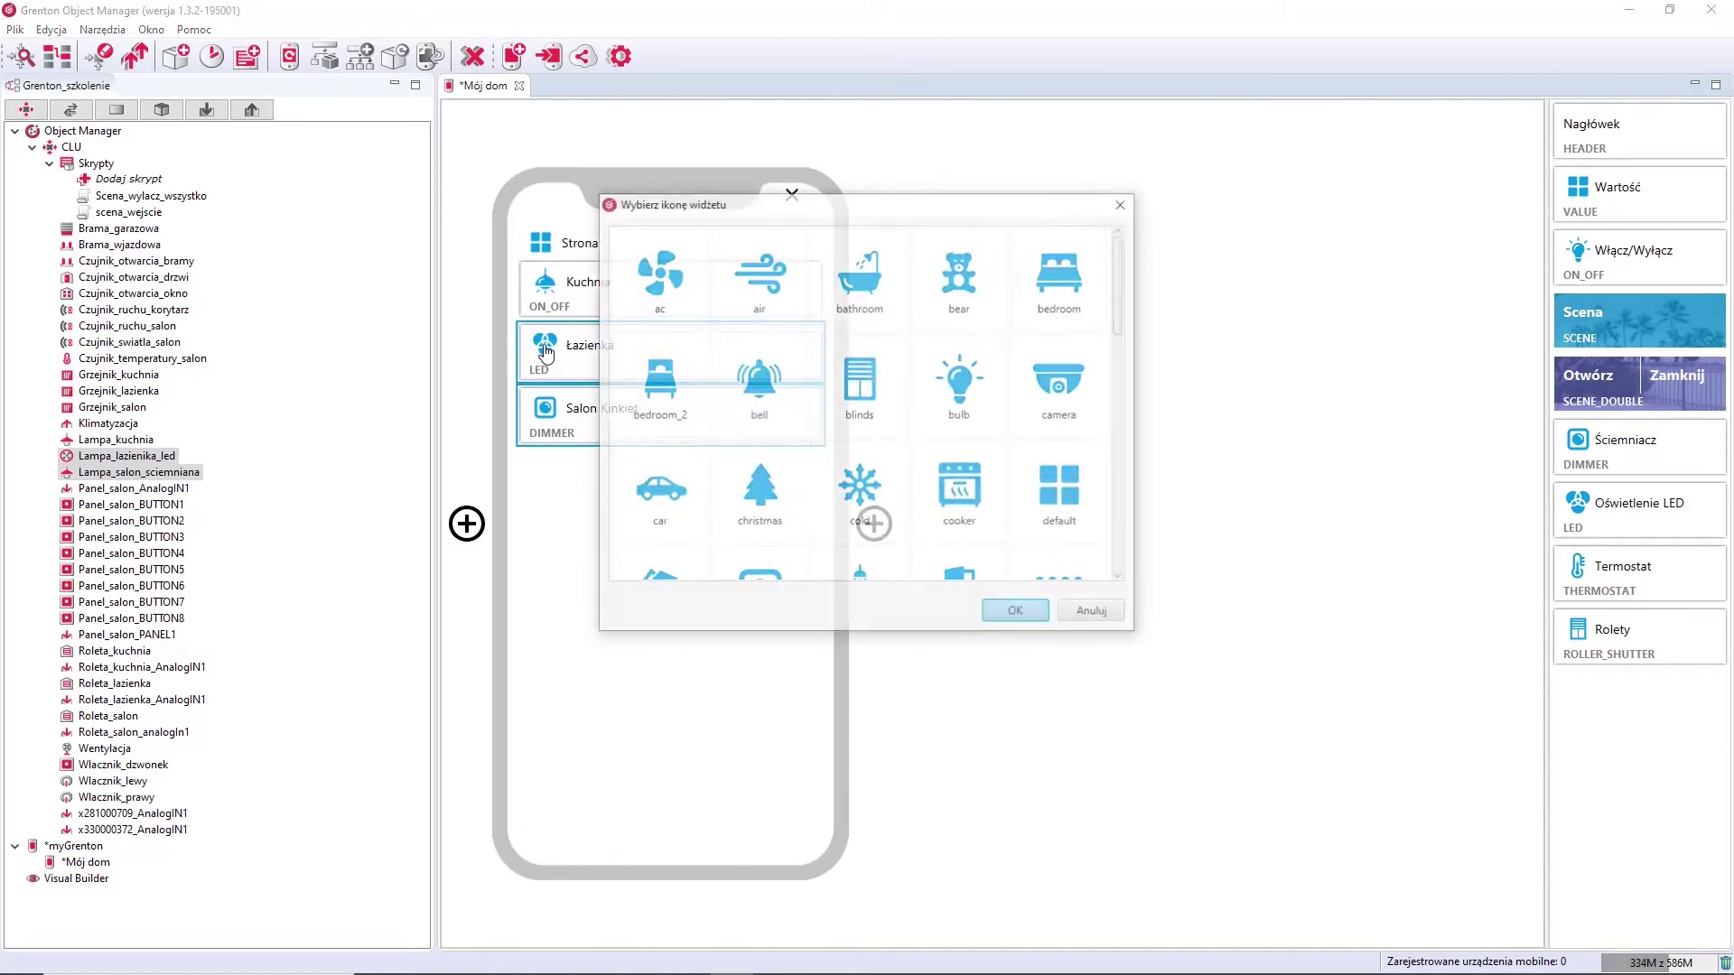
pyautogui.click(863, 287)
pyautogui.click(993, 610)
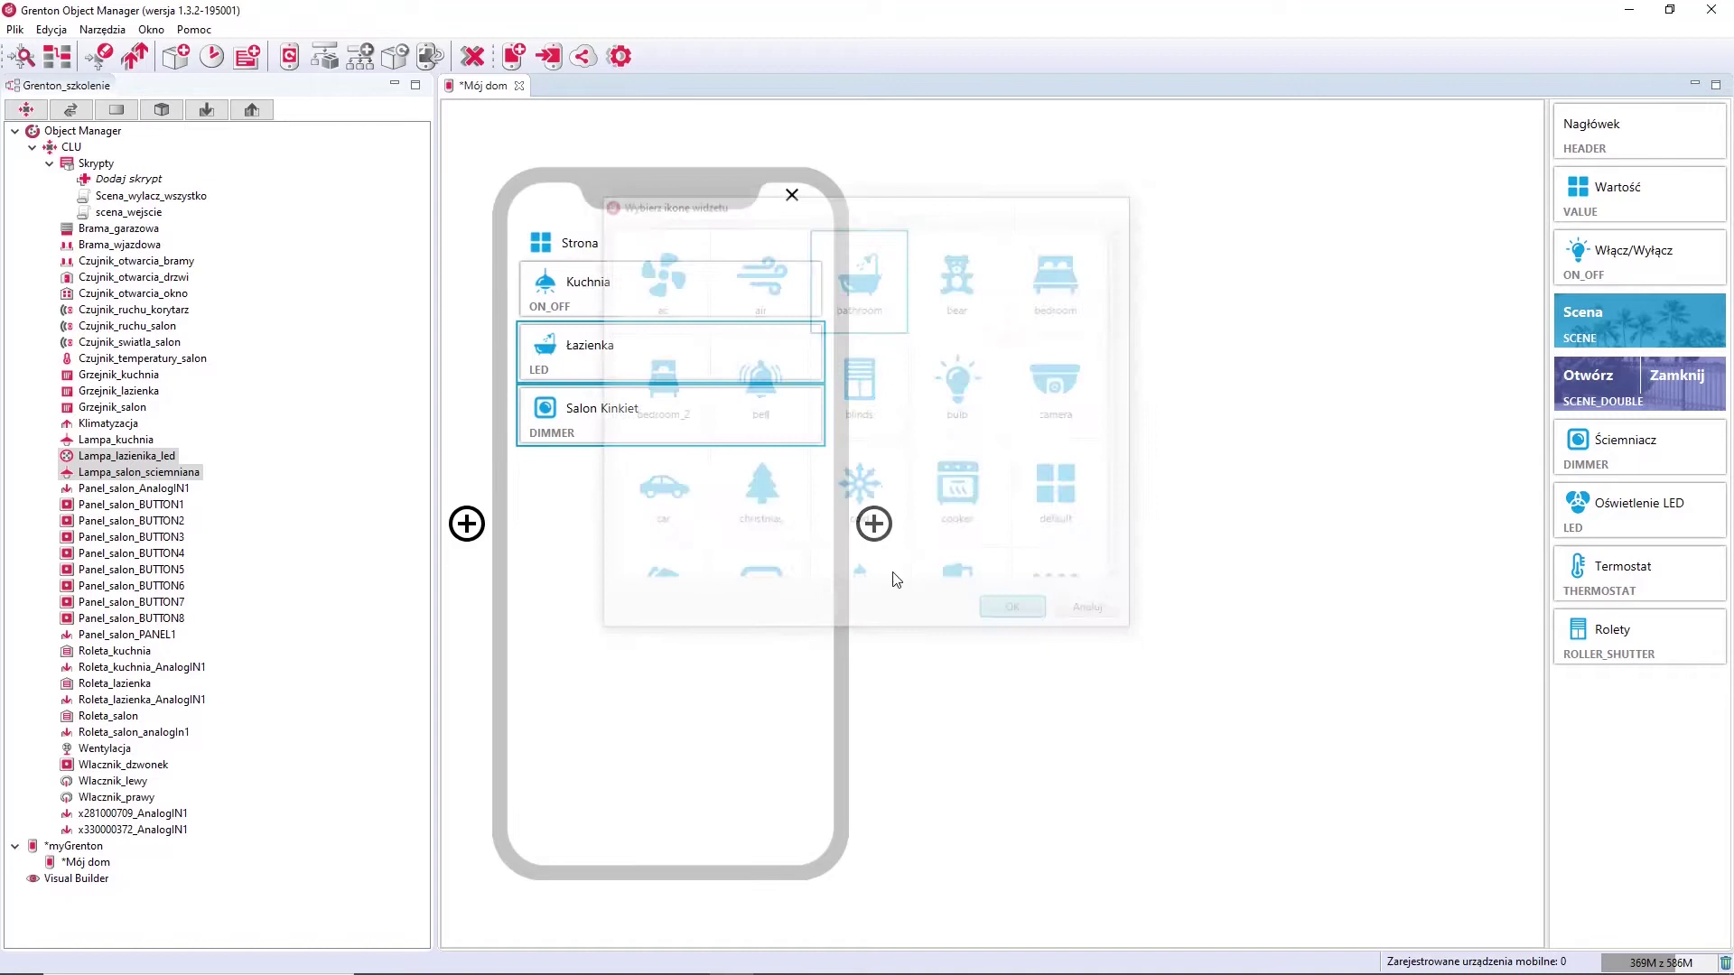
pyautogui.click(546, 408)
pyautogui.scroll(-1, 872, 451)
pyautogui.click(664, 529)
pyautogui.click(1002, 601)
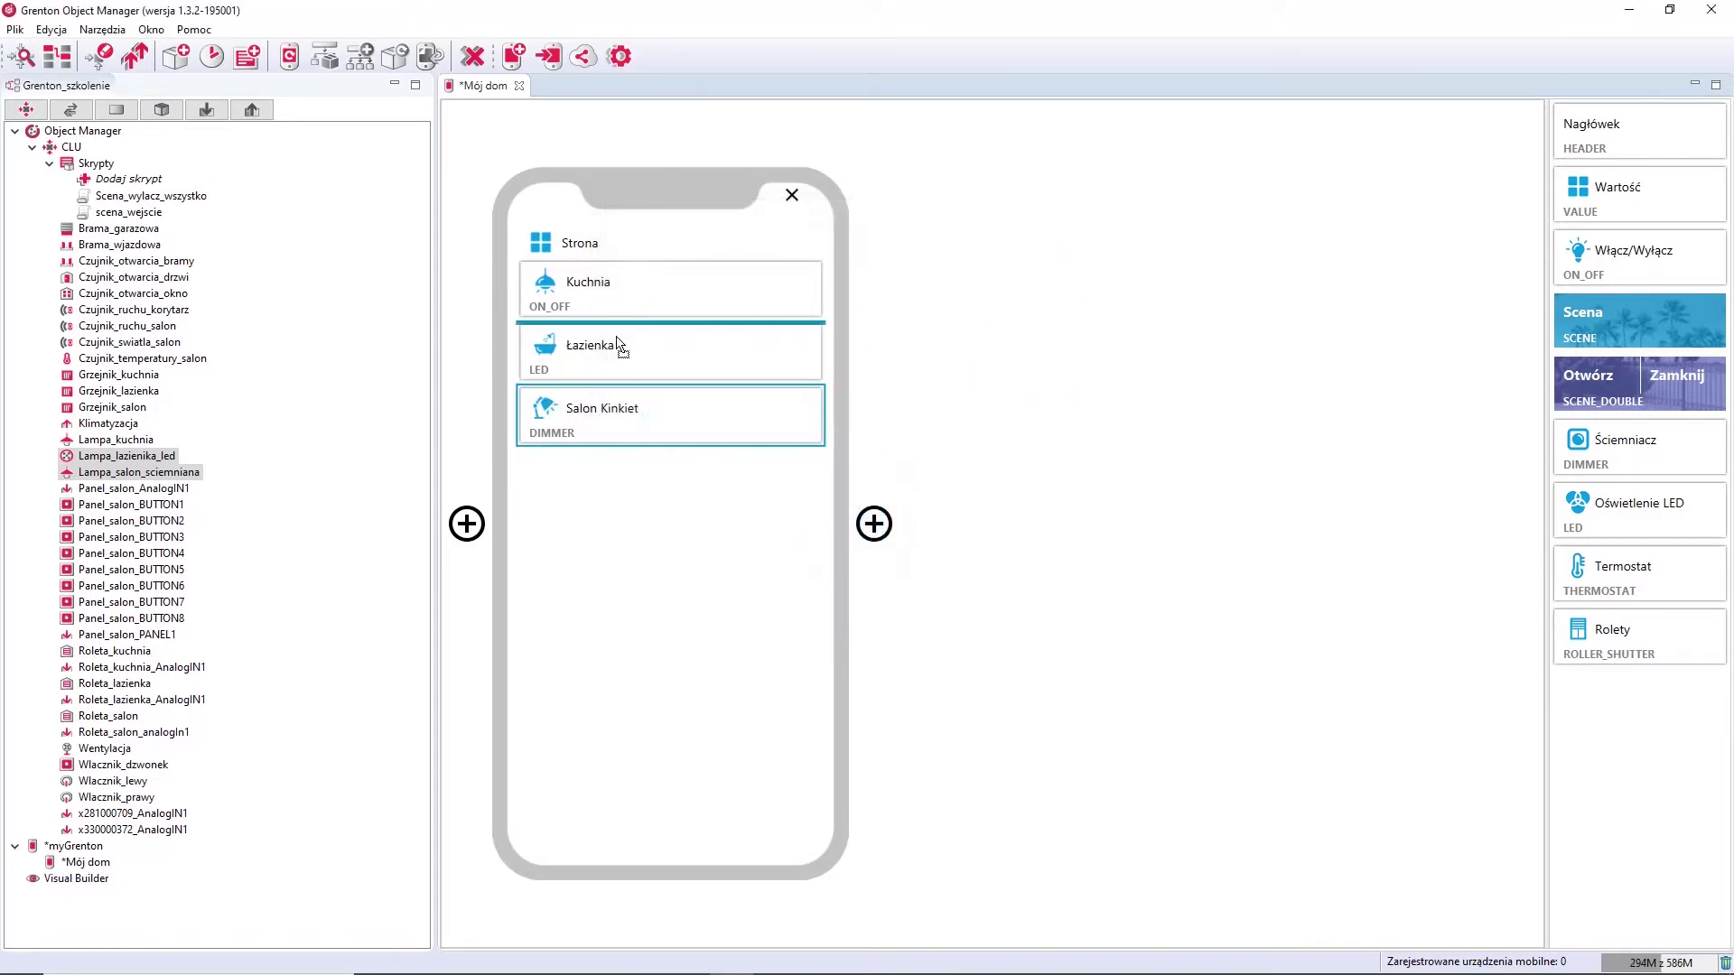
pyautogui.moveTo(631, 298); pyautogui.dragTo(658, 459)
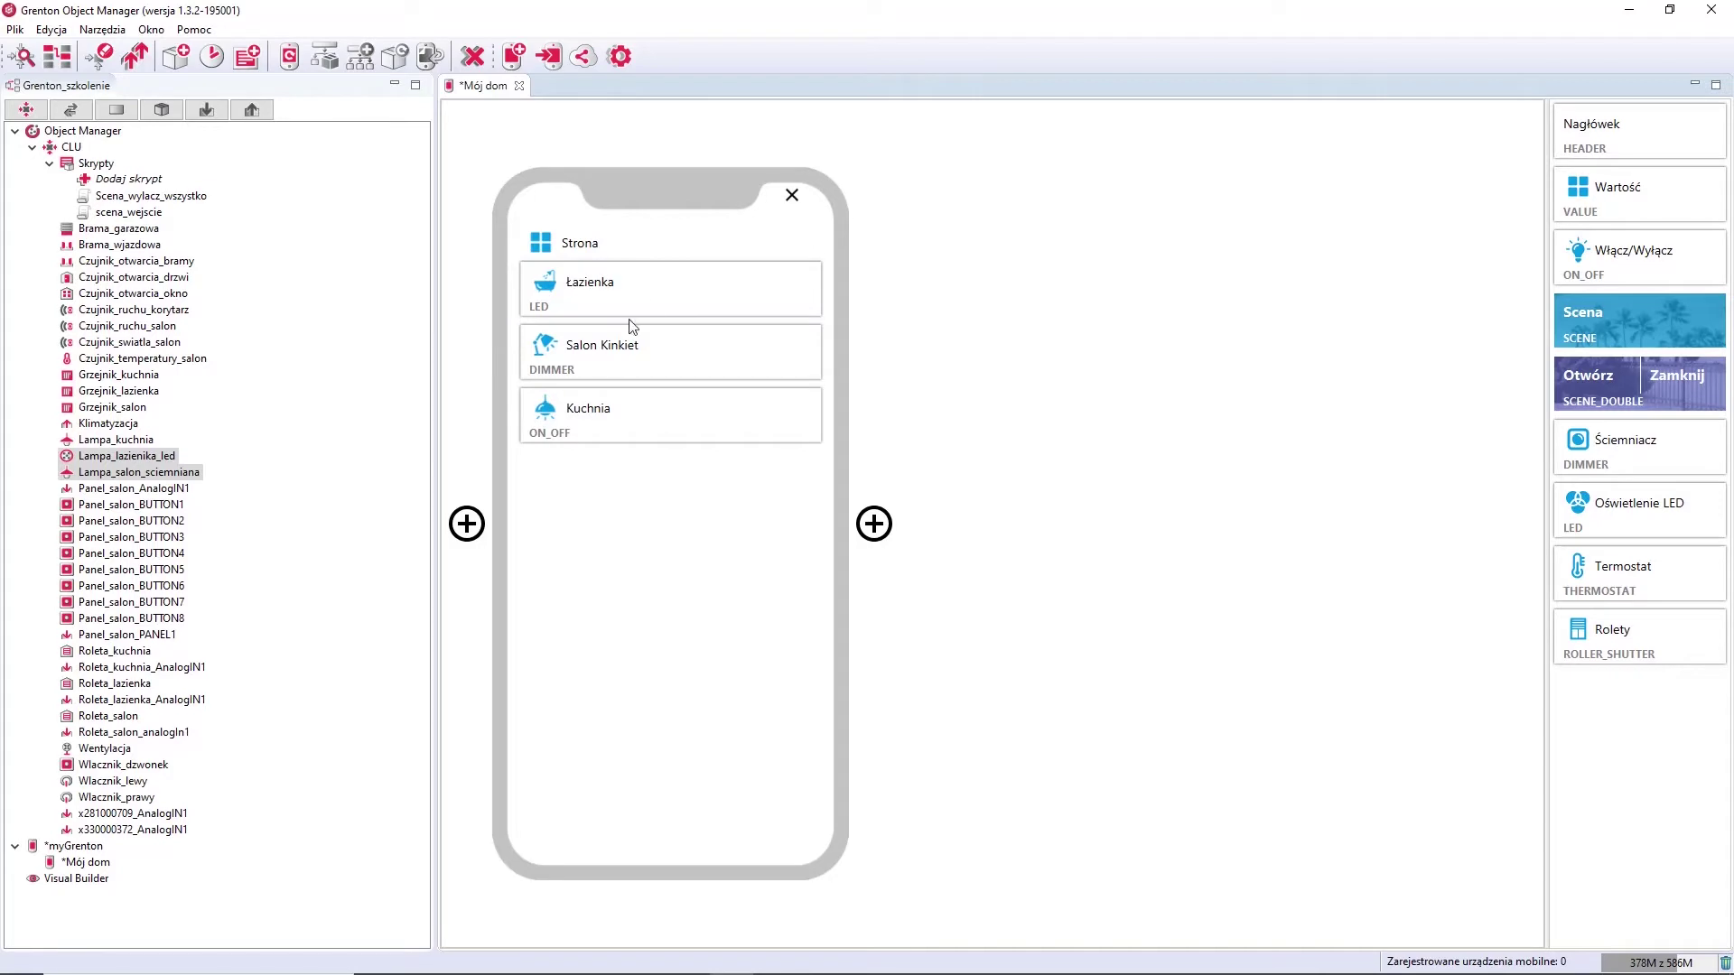
# Set the Strona page icon to bulb.
pyautogui.click(547, 255)
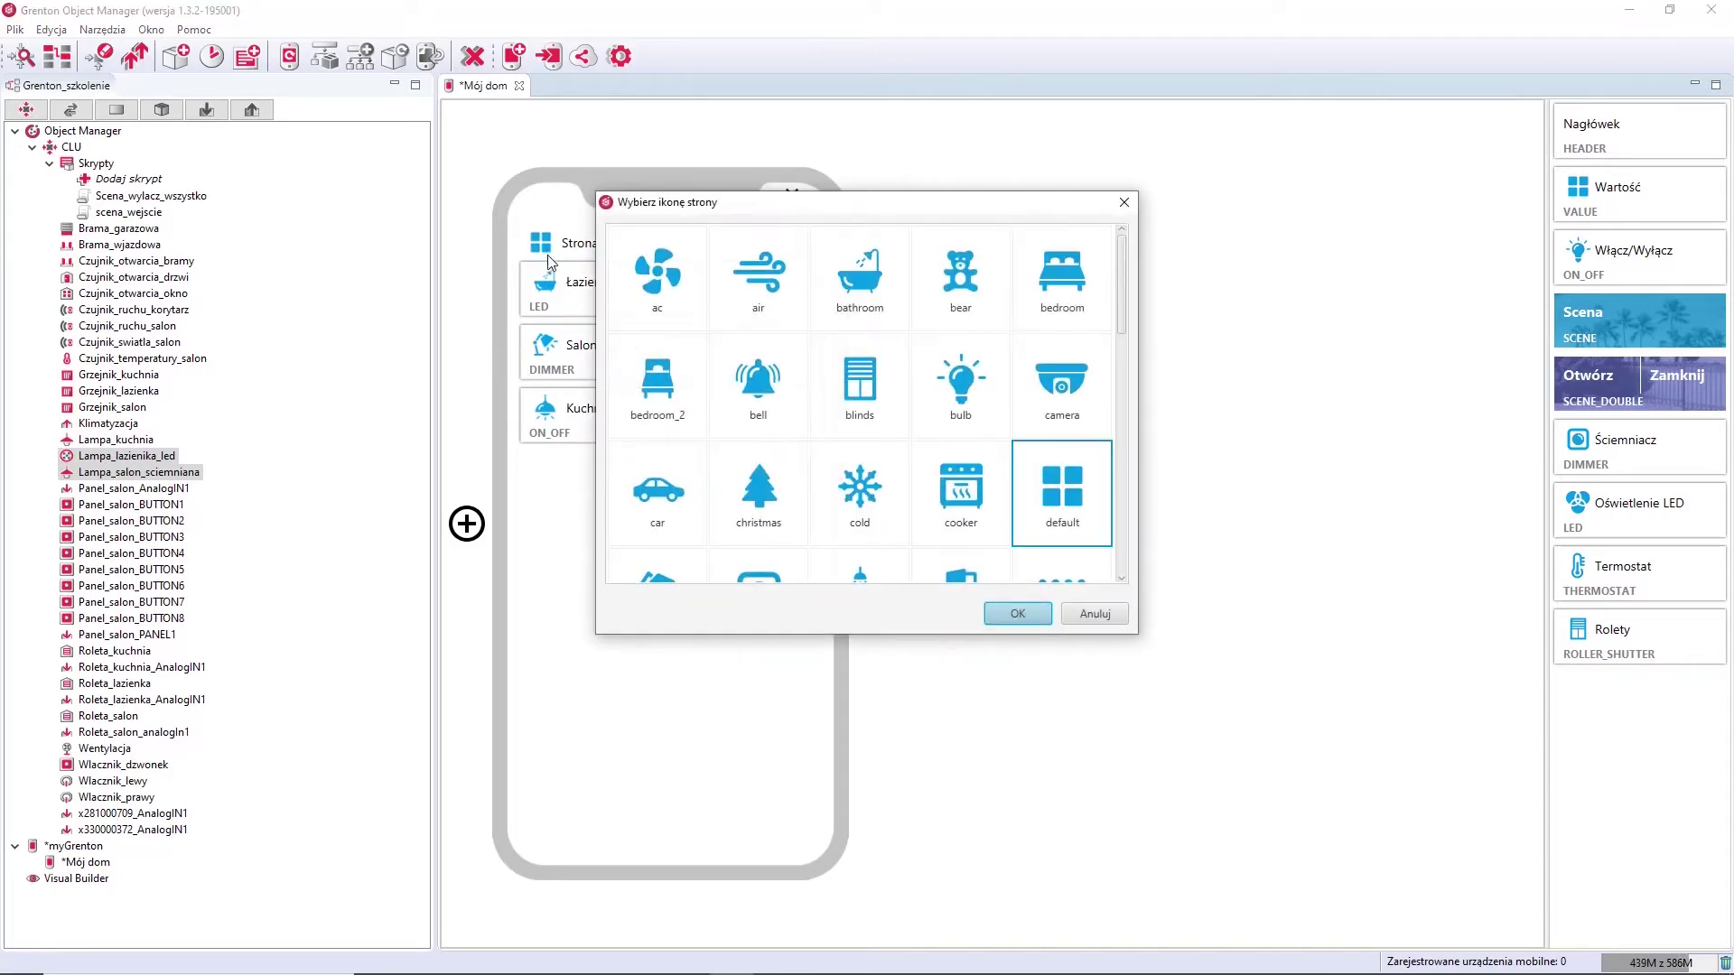
pyautogui.click(964, 401)
pyautogui.click(1015, 615)
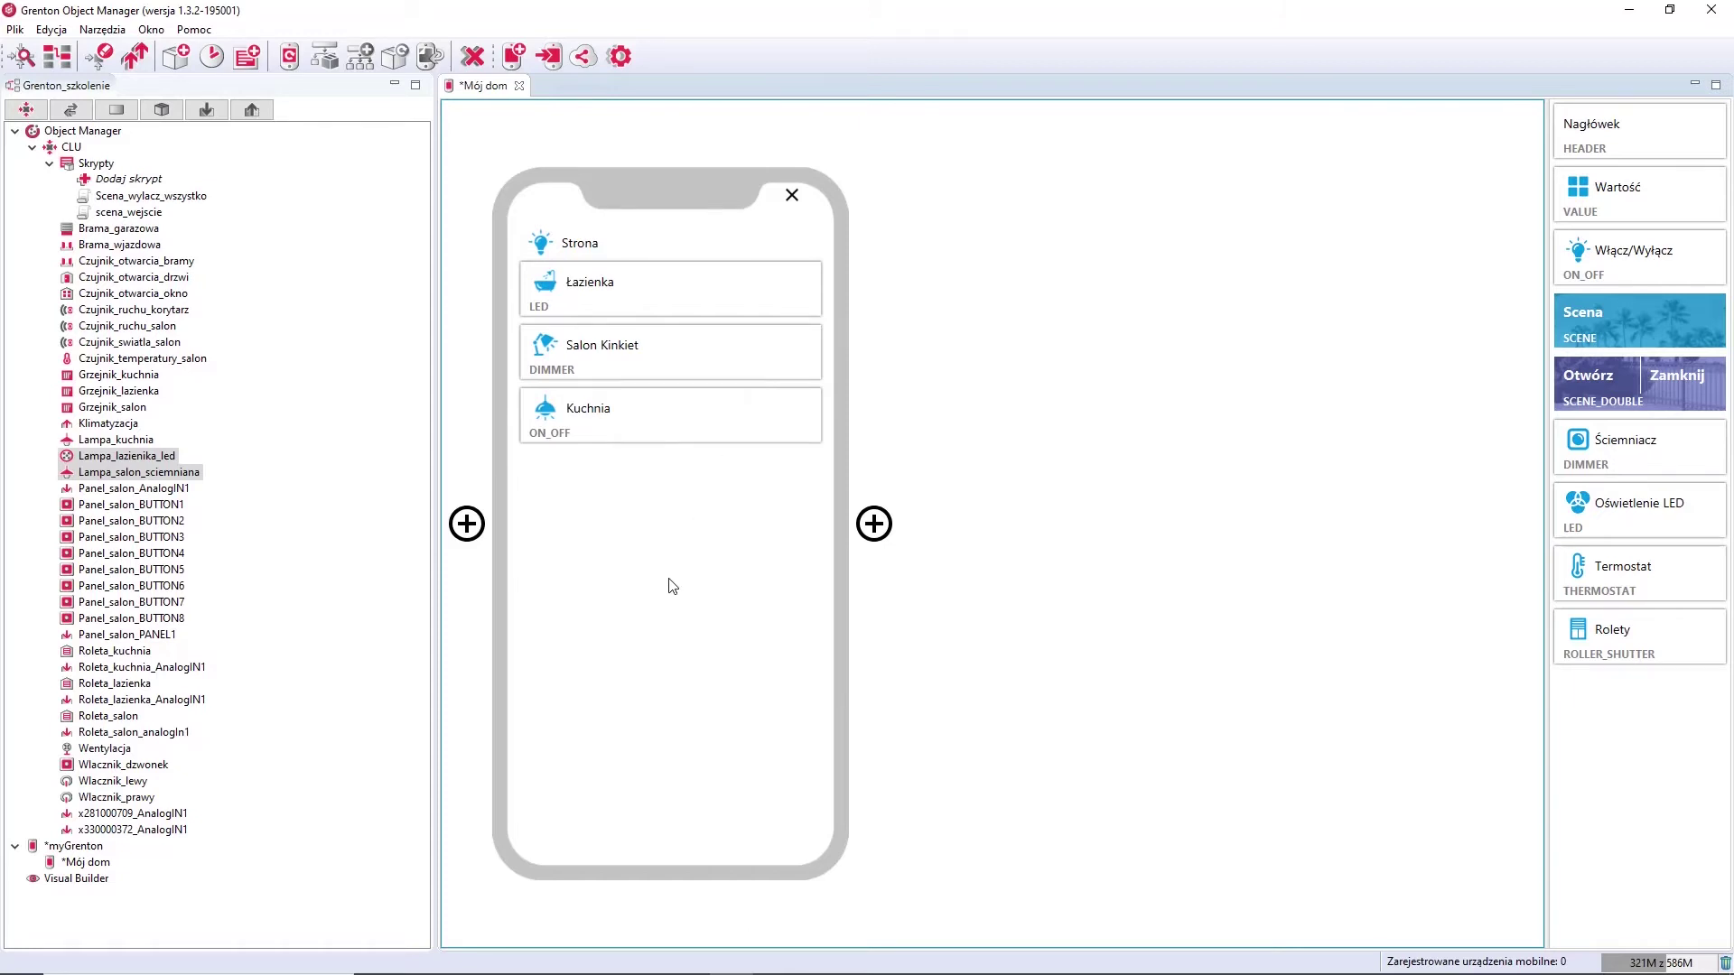
# Add a second page Strona1, deleting and re-adding it once.
pyautogui.click(874, 524)
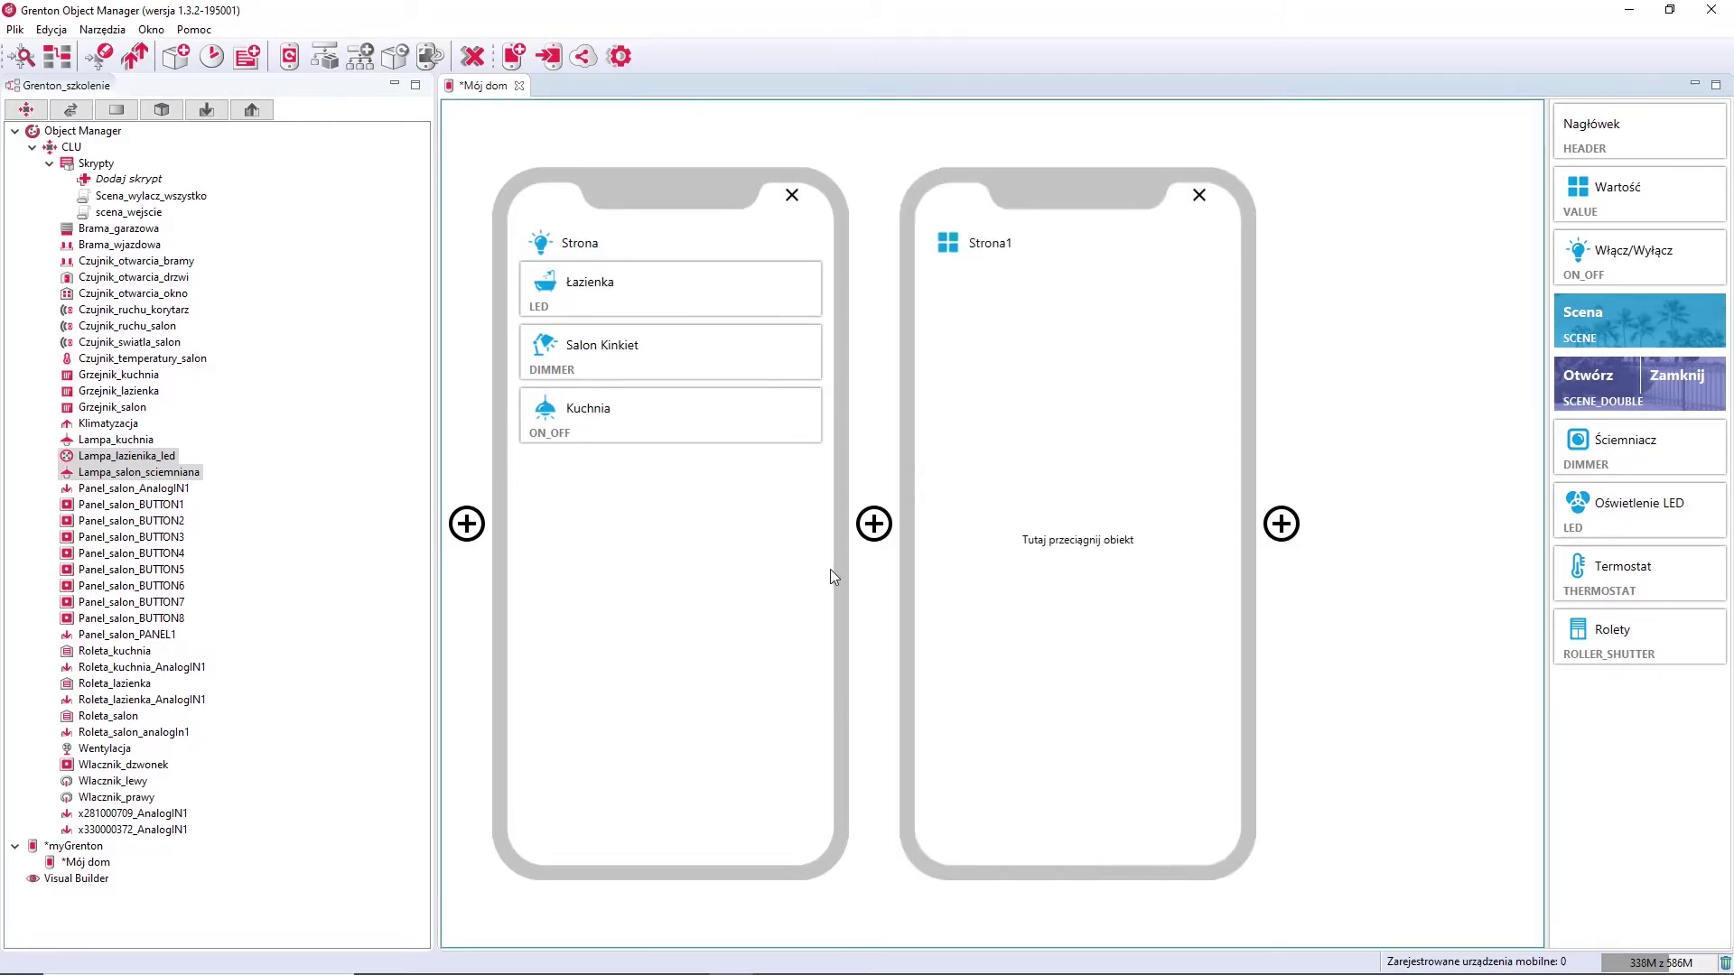
pyautogui.click(1200, 195)
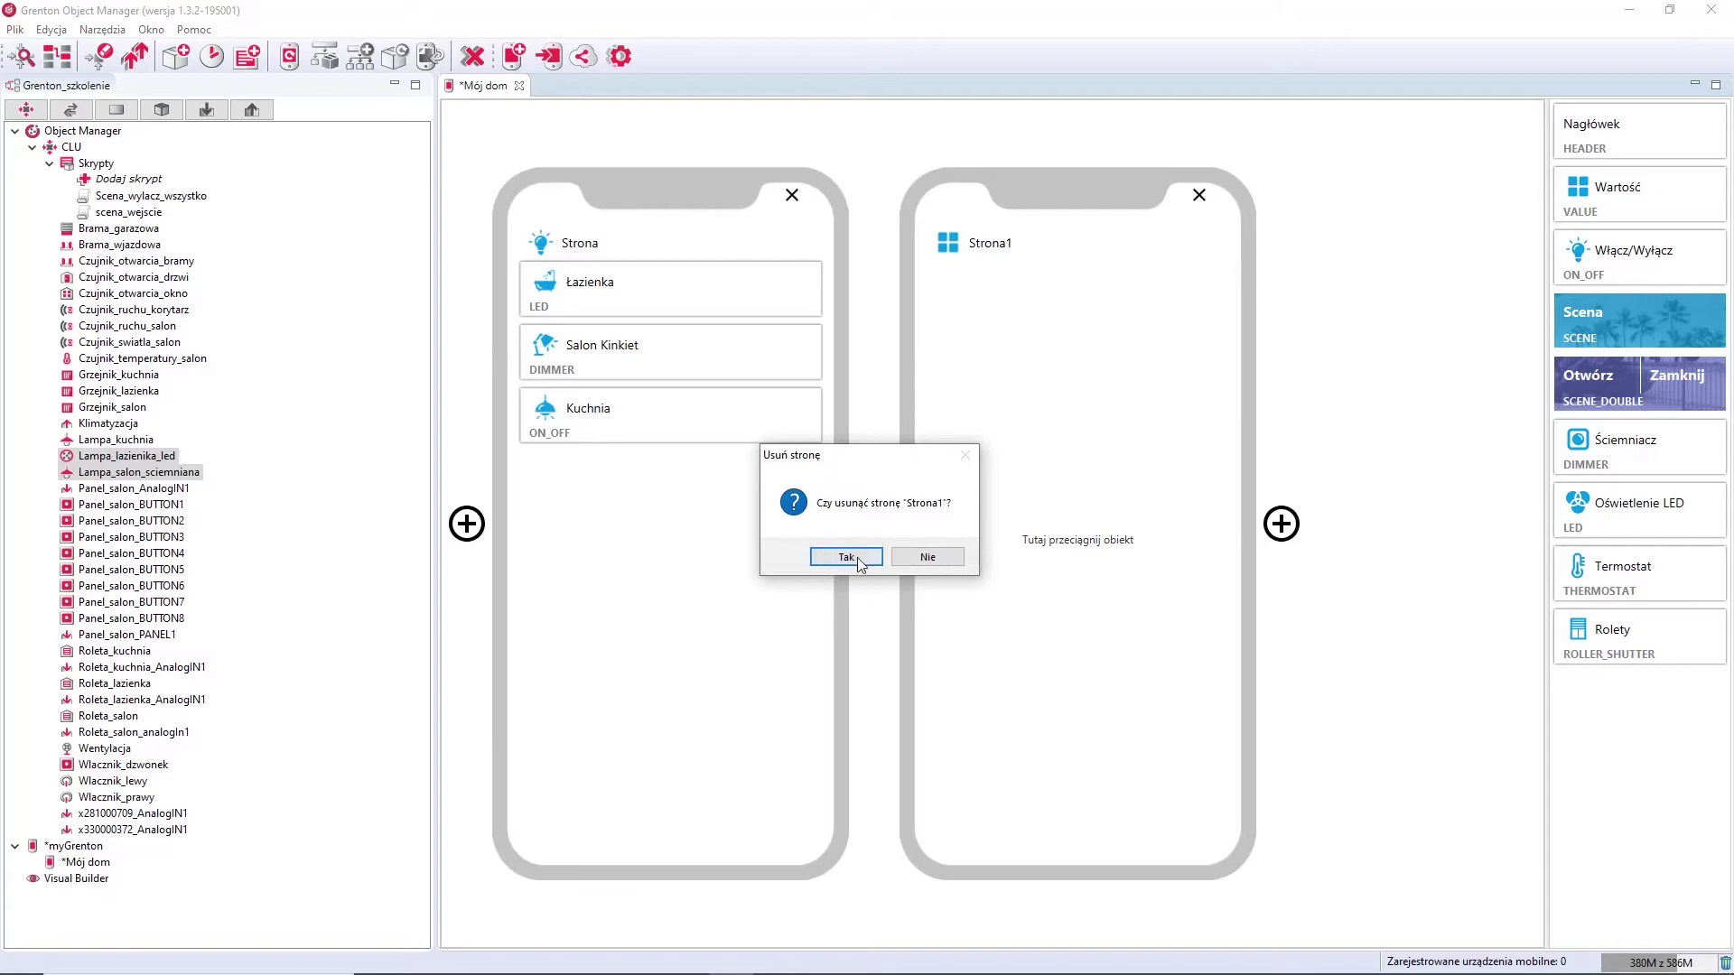
pyautogui.click(846, 557)
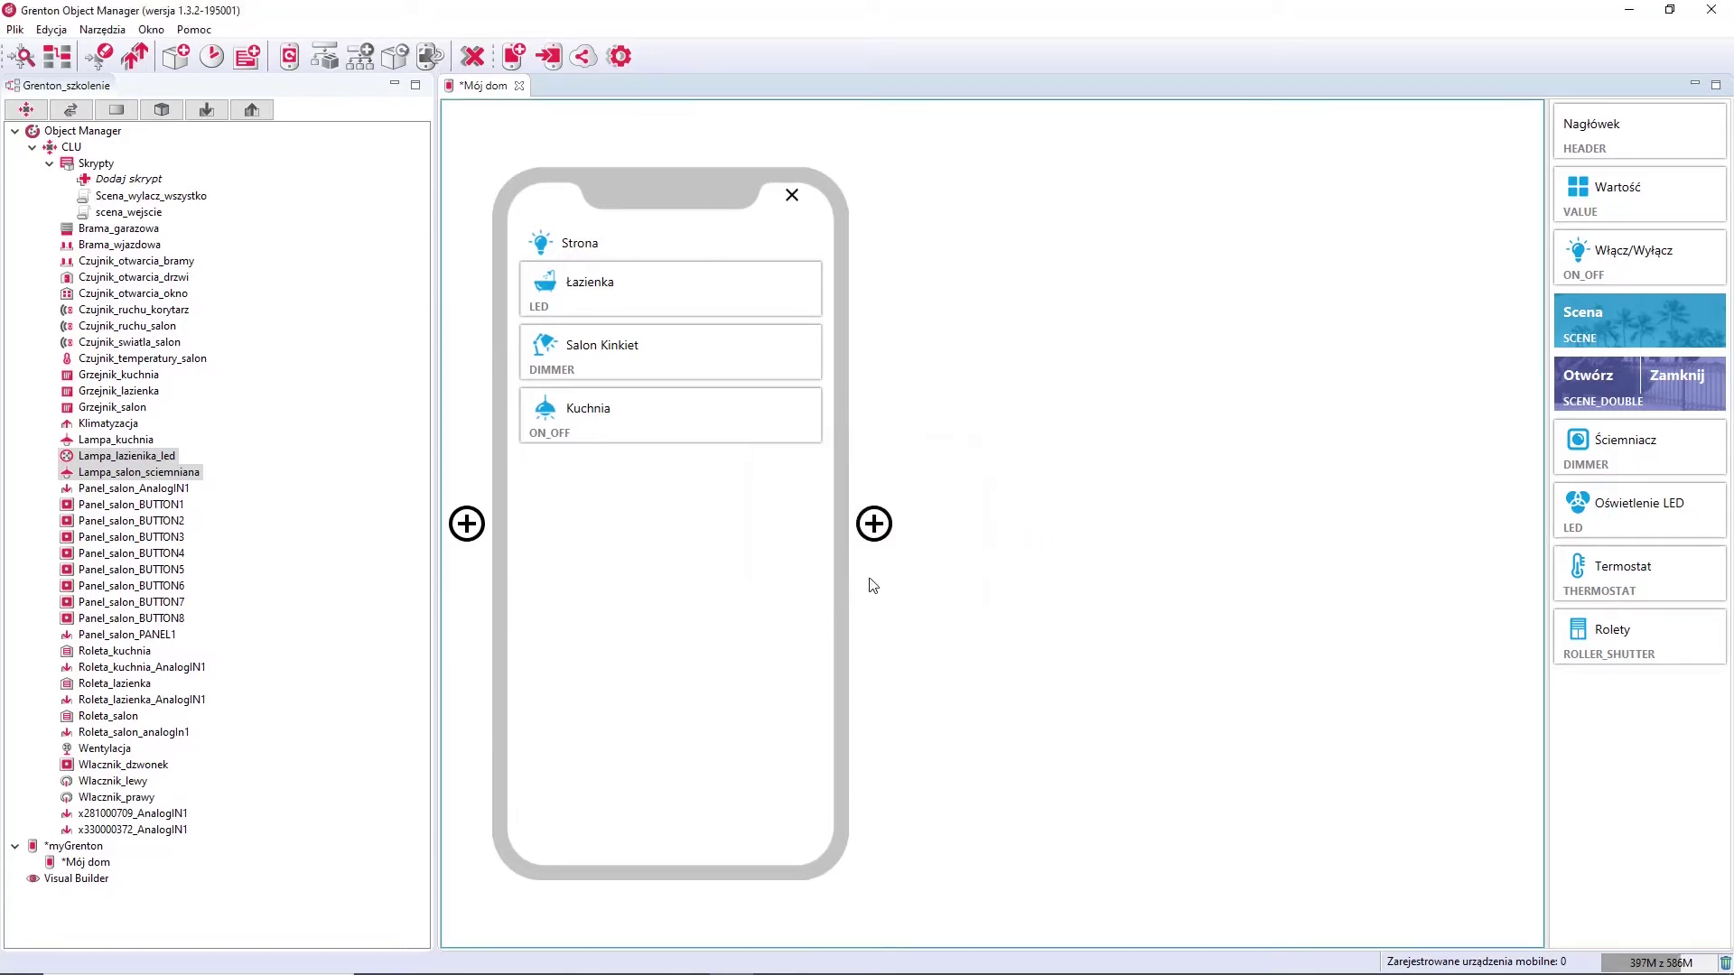
pyautogui.click(875, 525)
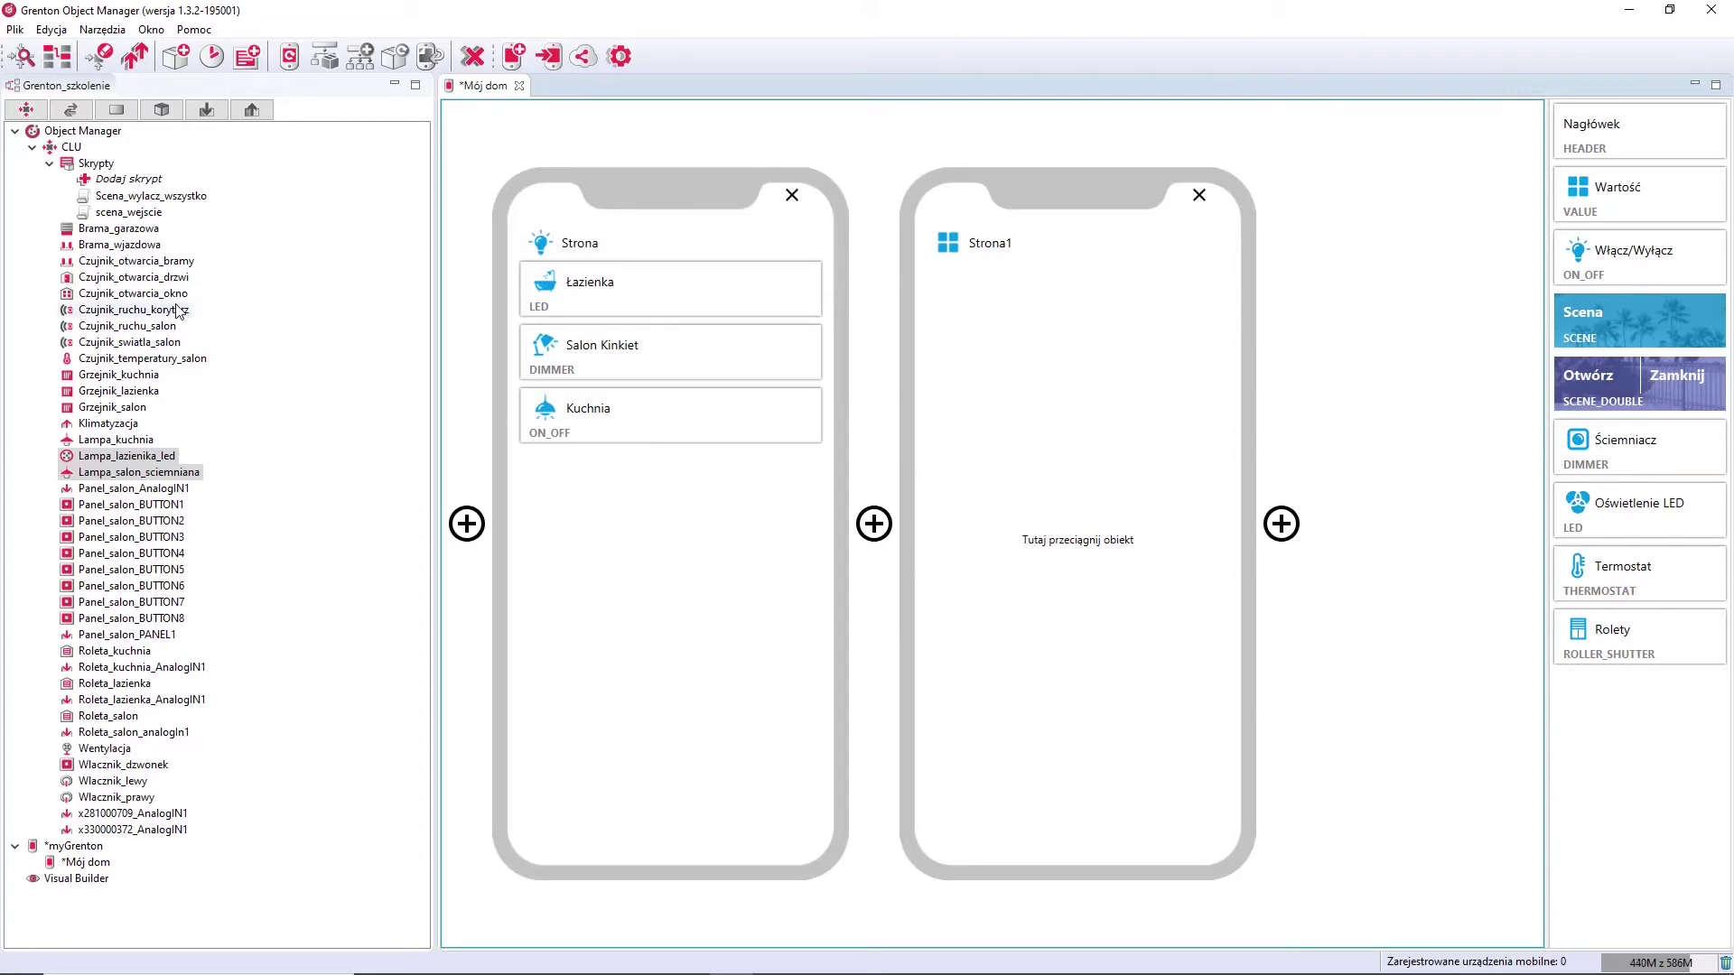
# Place SCENE widgets for Scena_wylacz_wszystko and scena_wejscie on the first page.
pyautogui.click(182, 198)
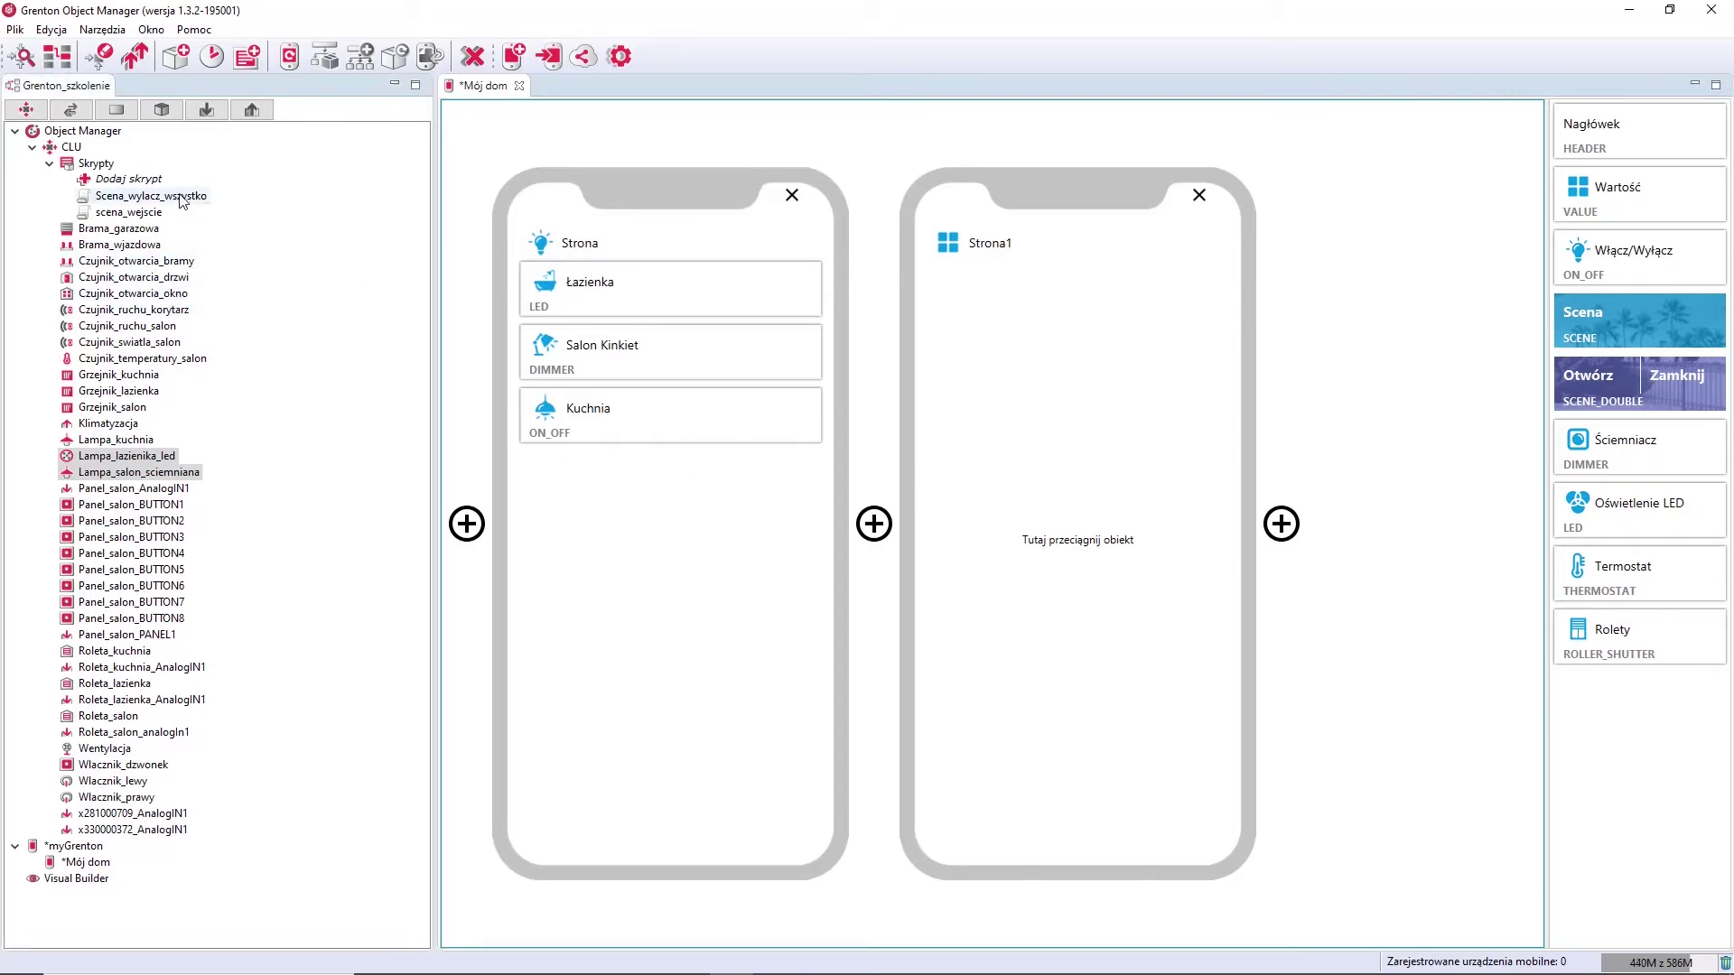
pyautogui.keyDown('shift'); pyautogui.click(135, 212); pyautogui.keyUp('shift')
pyautogui.moveTo(151, 213); pyautogui.dragTo(730, 524)
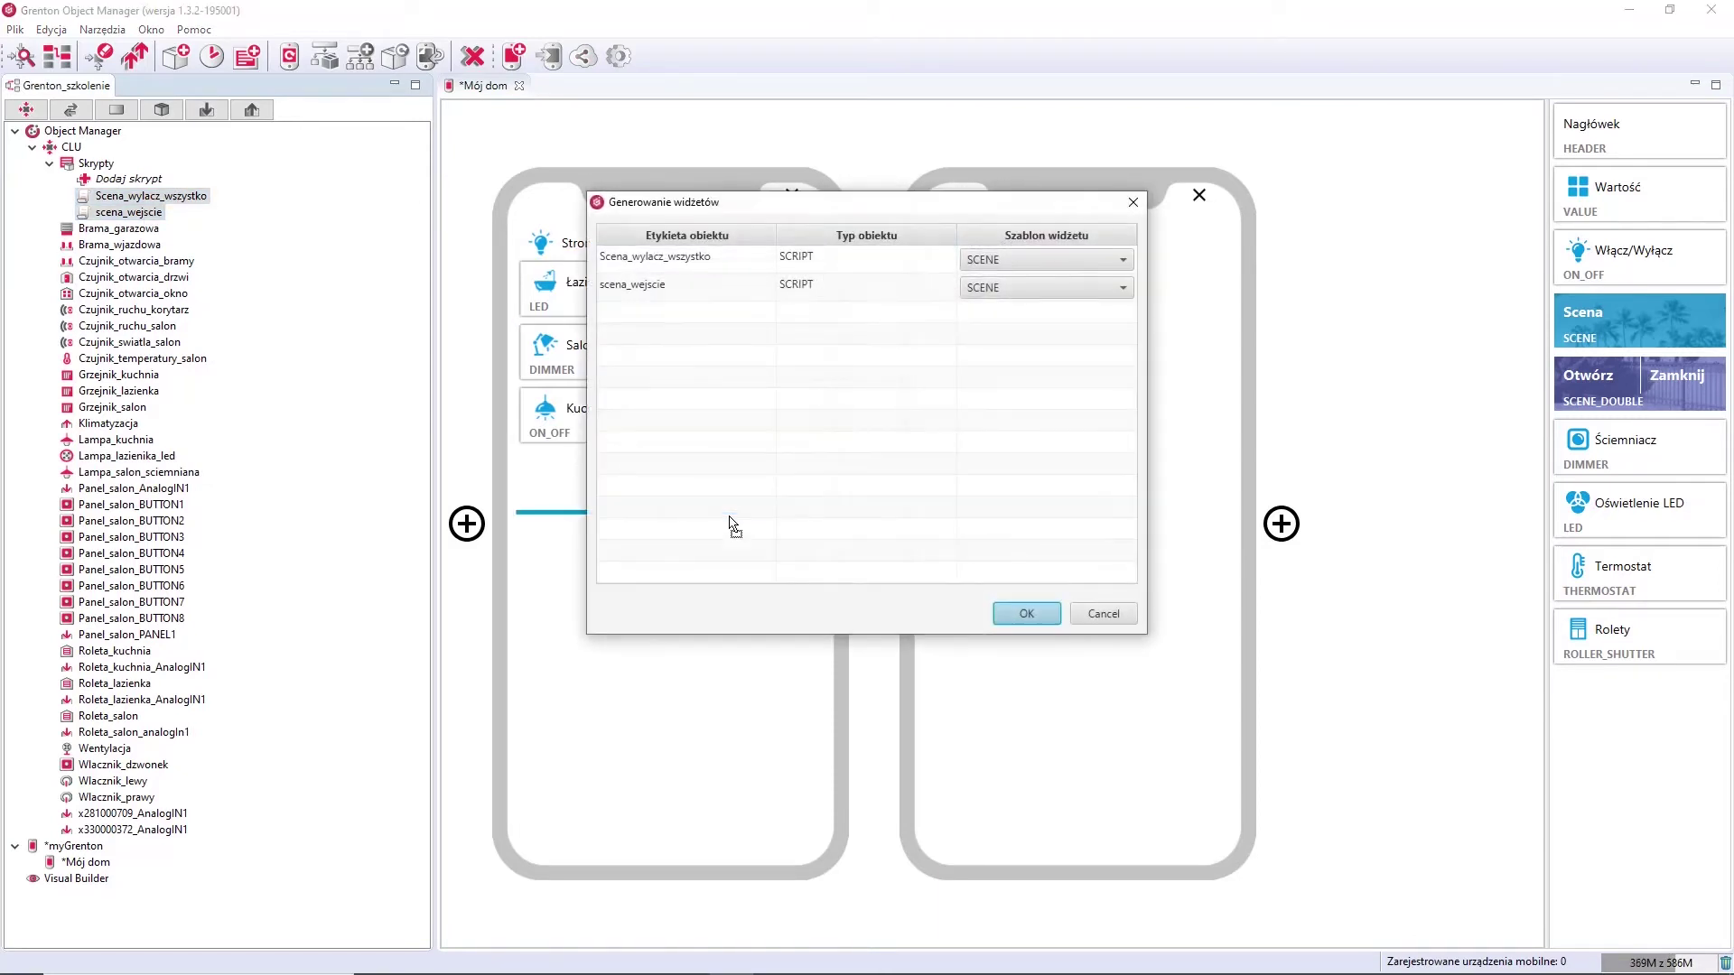
pyautogui.click(1025, 614)
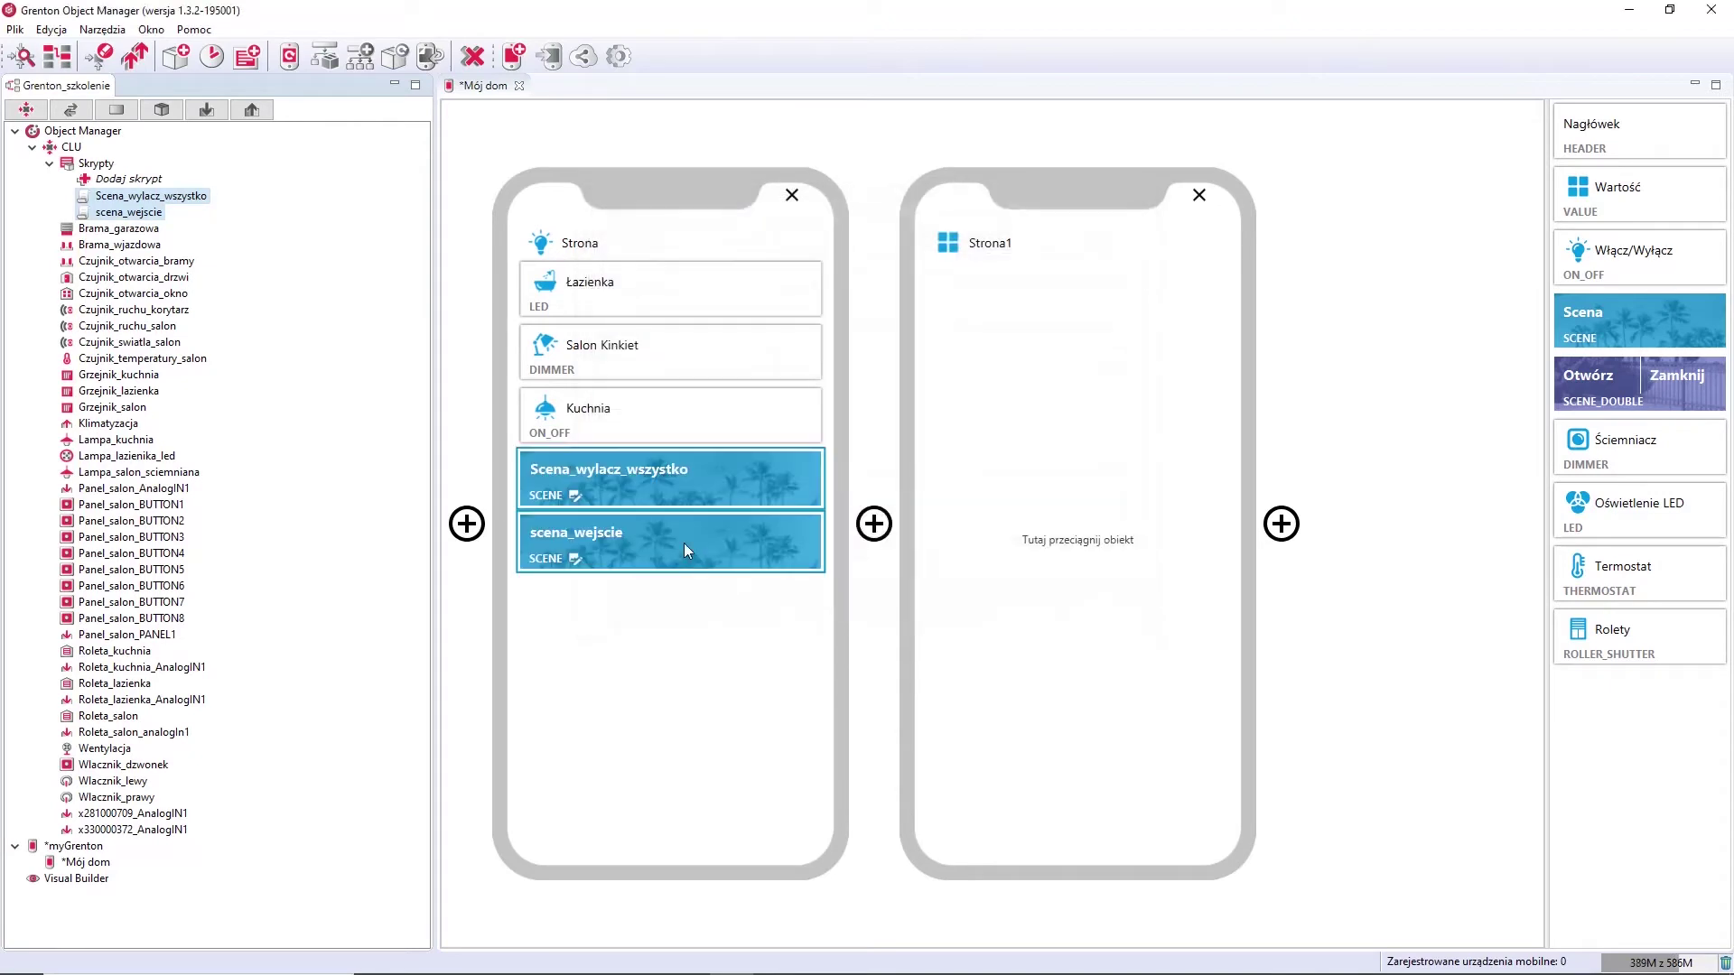
pyautogui.doubleClick(642, 479)
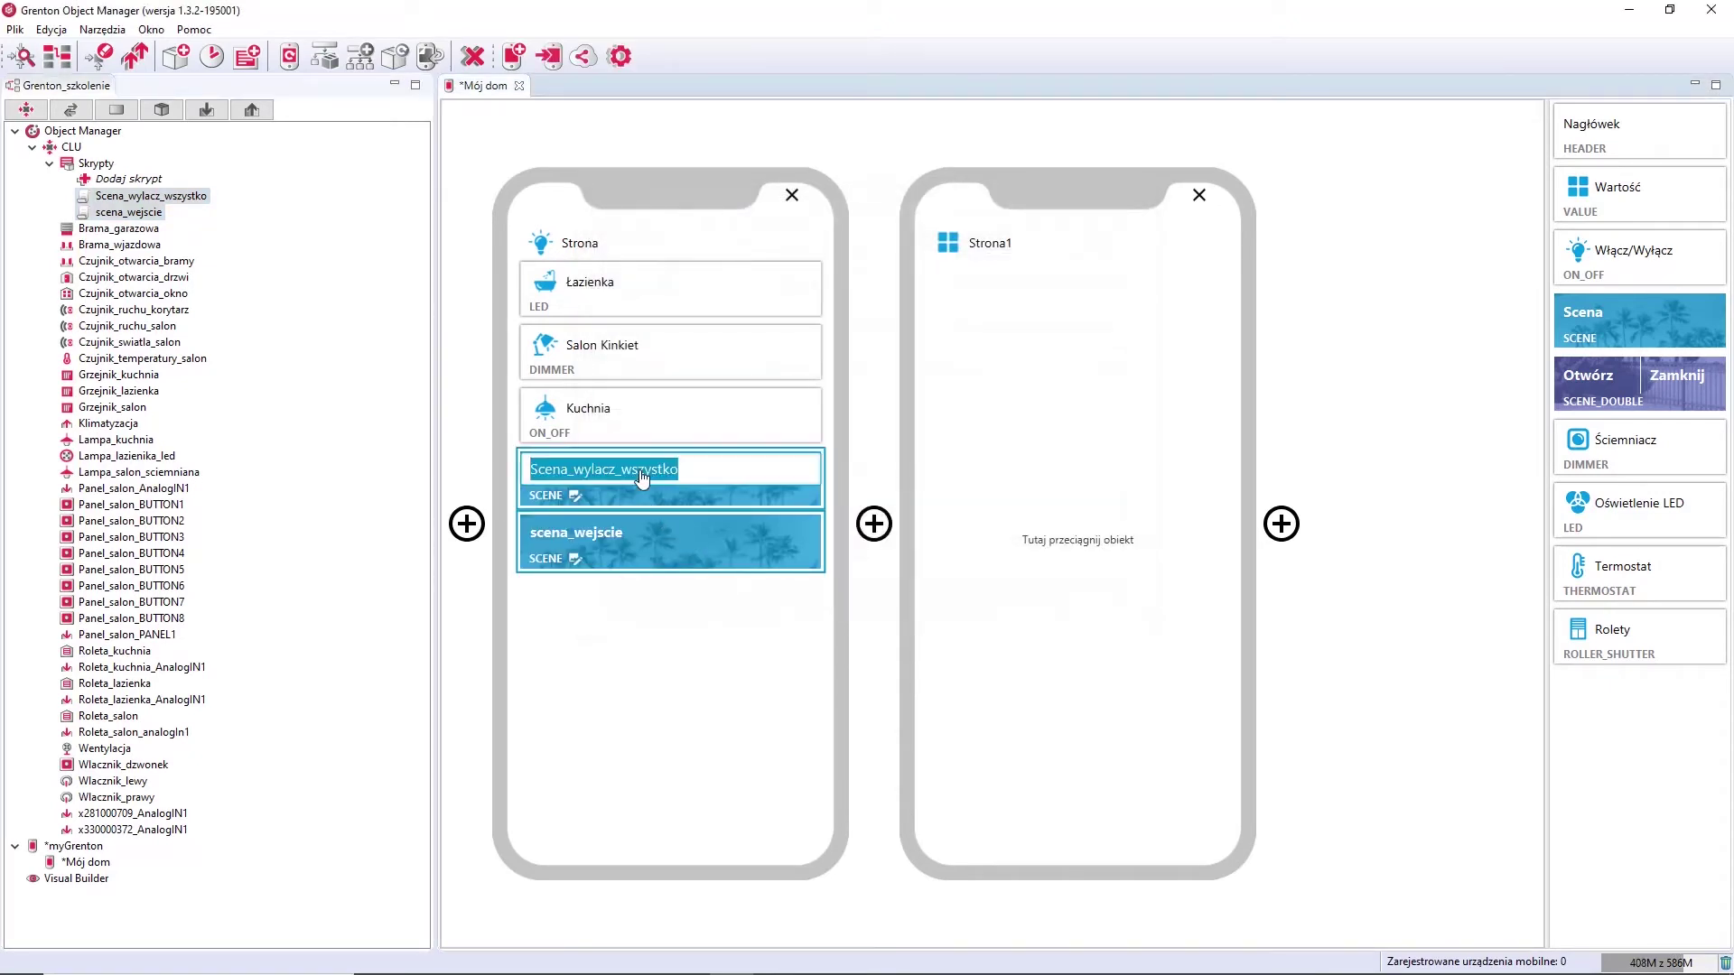
# Name the first scene widget 'Wyłącz wszystko'.
pyautogui.write('Wyłacz')
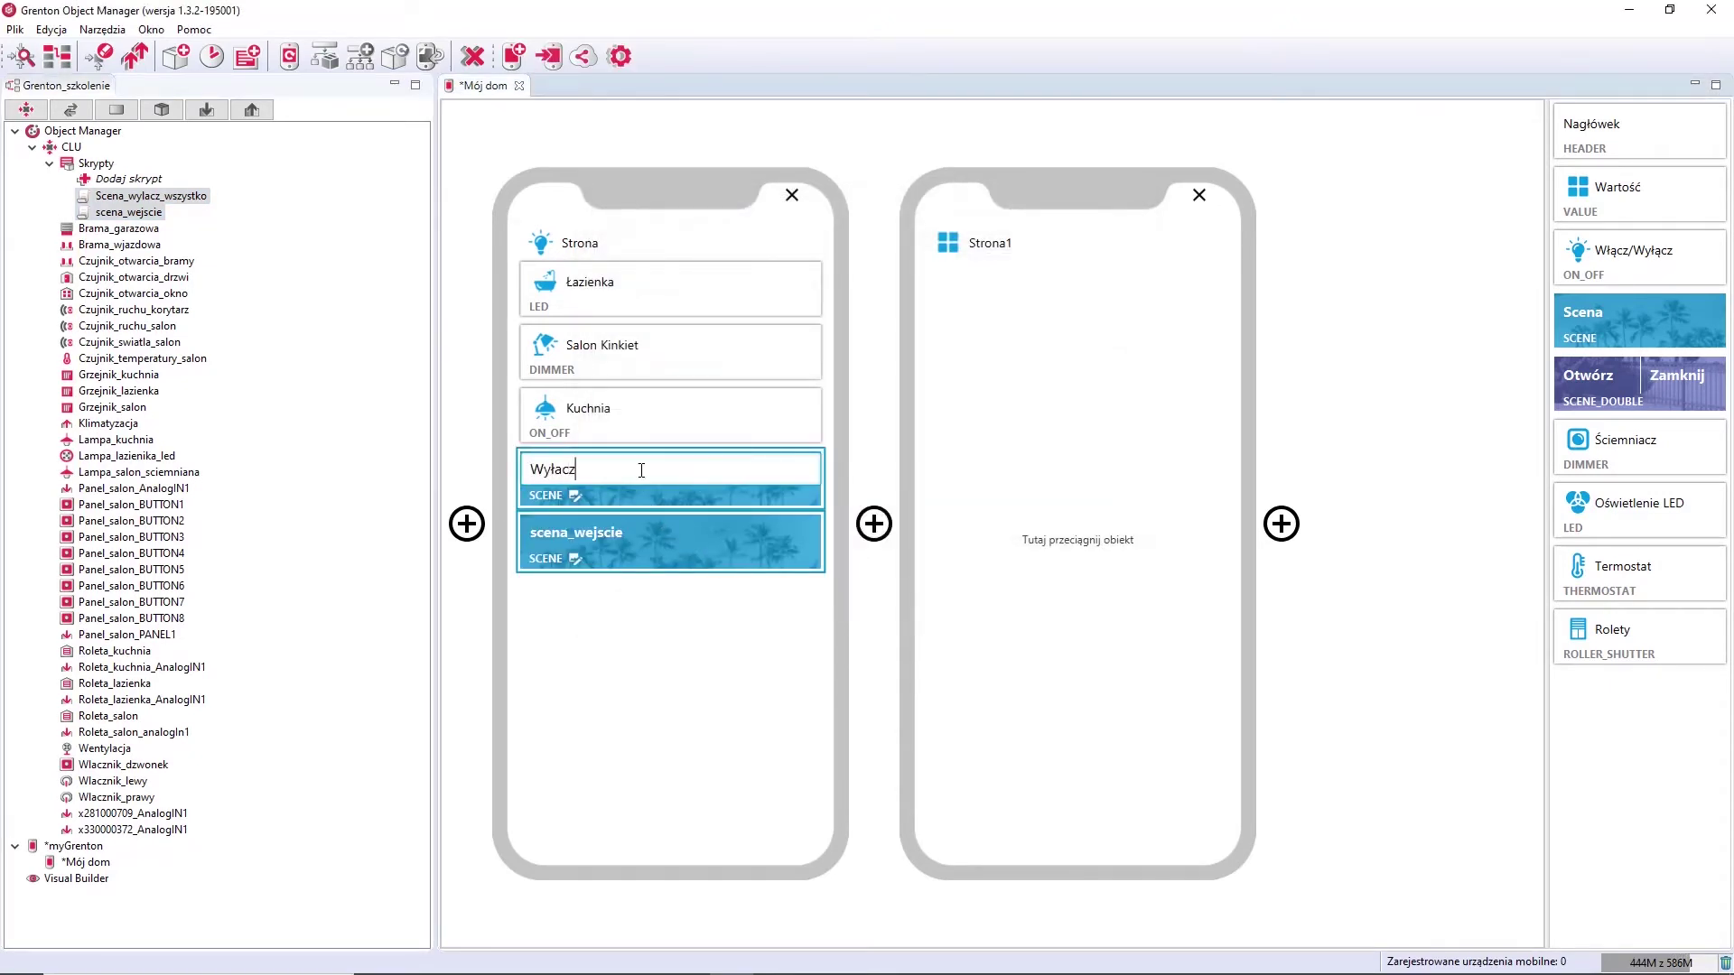
pyautogui.press('BackSpace')
pyautogui.press('BackSpace')
pyautogui.write('c')
pyautogui.press('BackSpace')
pyautogui.press('BackSpace')
pyautogui.write('ącz wszystko')
# Give the scene a detector background with the red grenton tint.
pyautogui.click(578, 495)
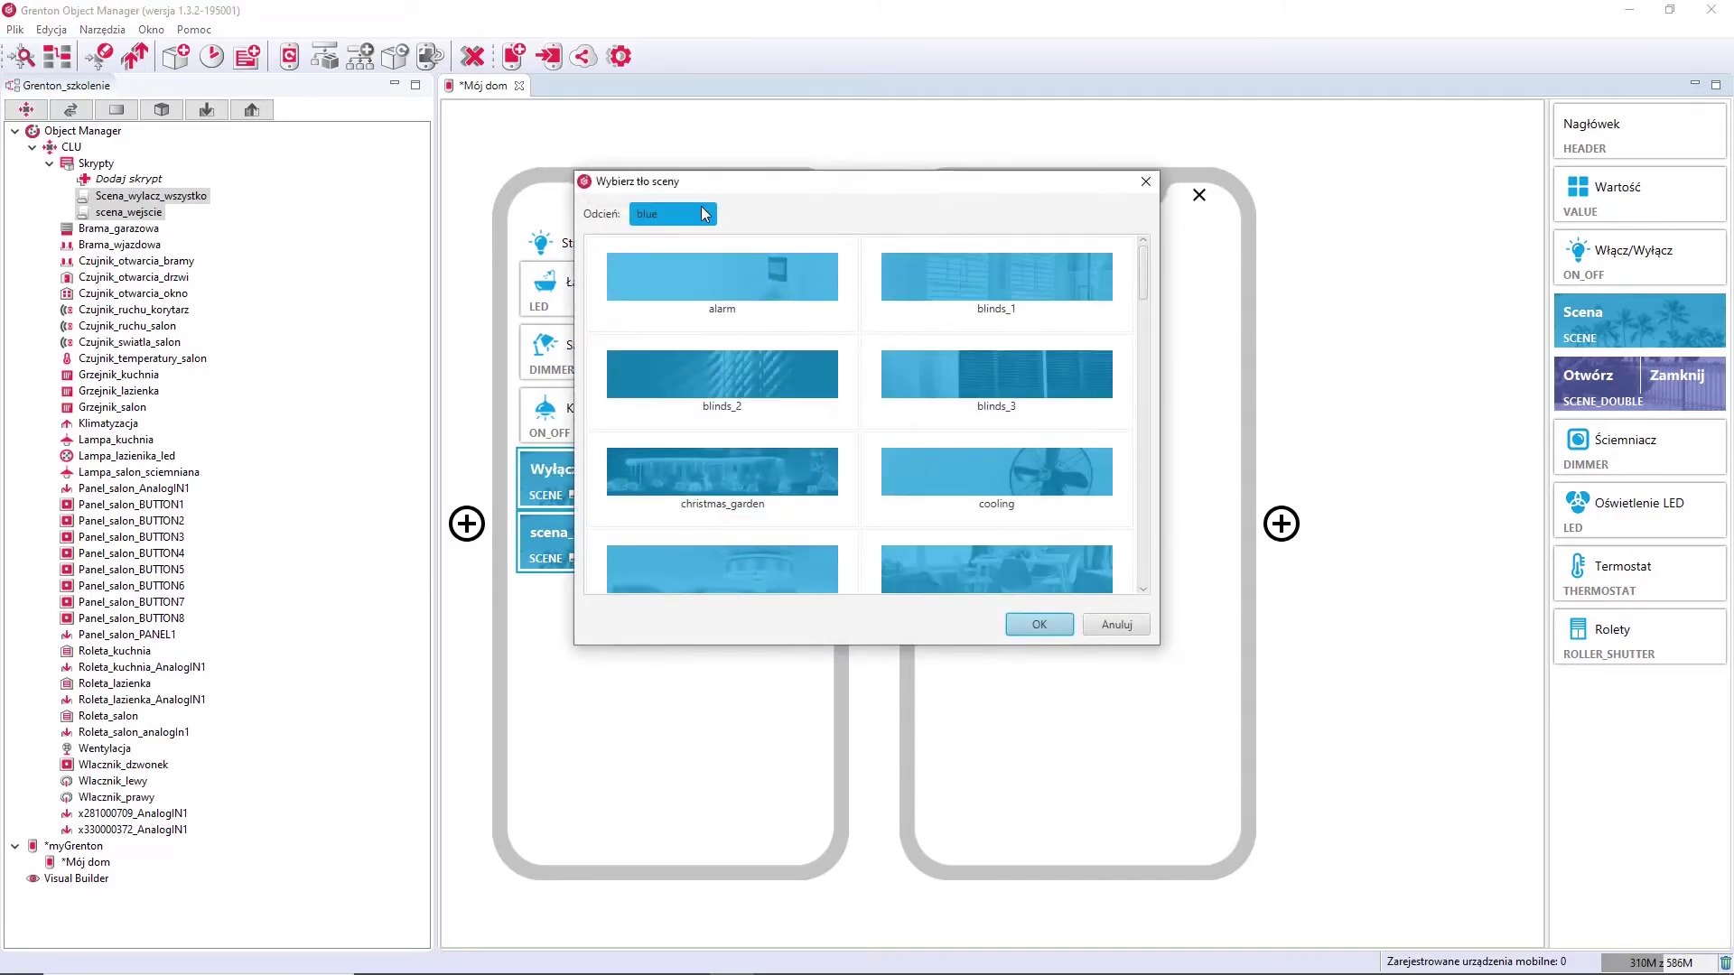
pyautogui.click(702, 213)
pyautogui.click(668, 236)
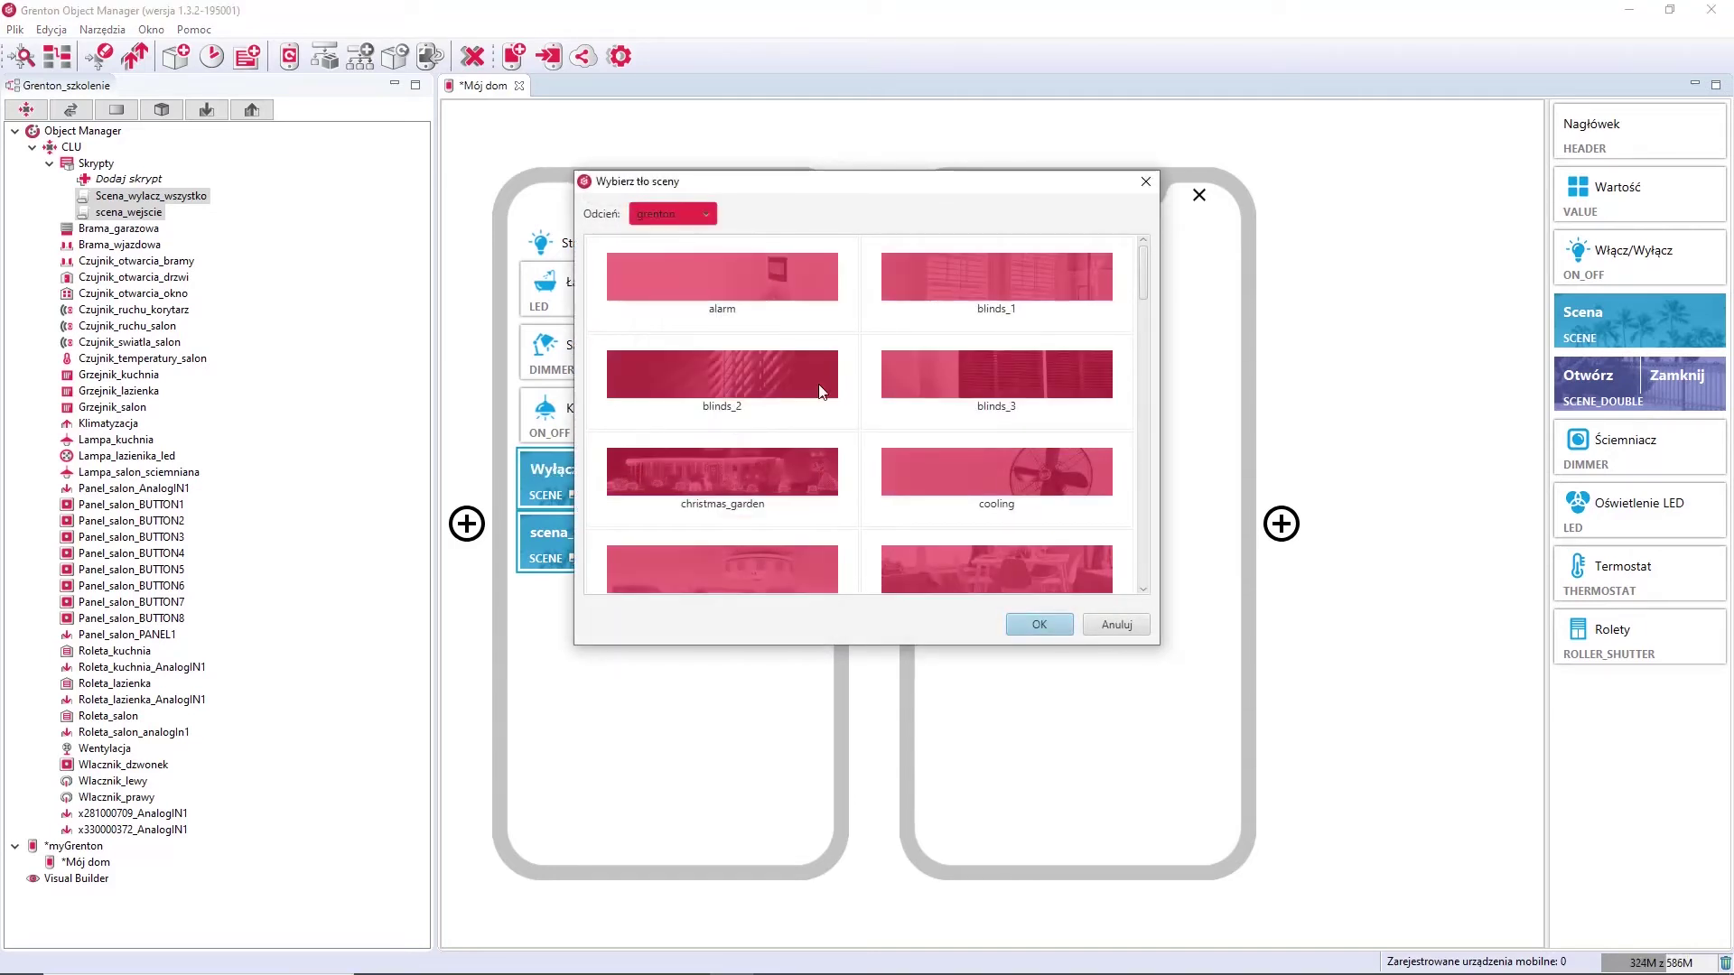
pyautogui.scroll(-3, 993, 497)
pyautogui.click(988, 506)
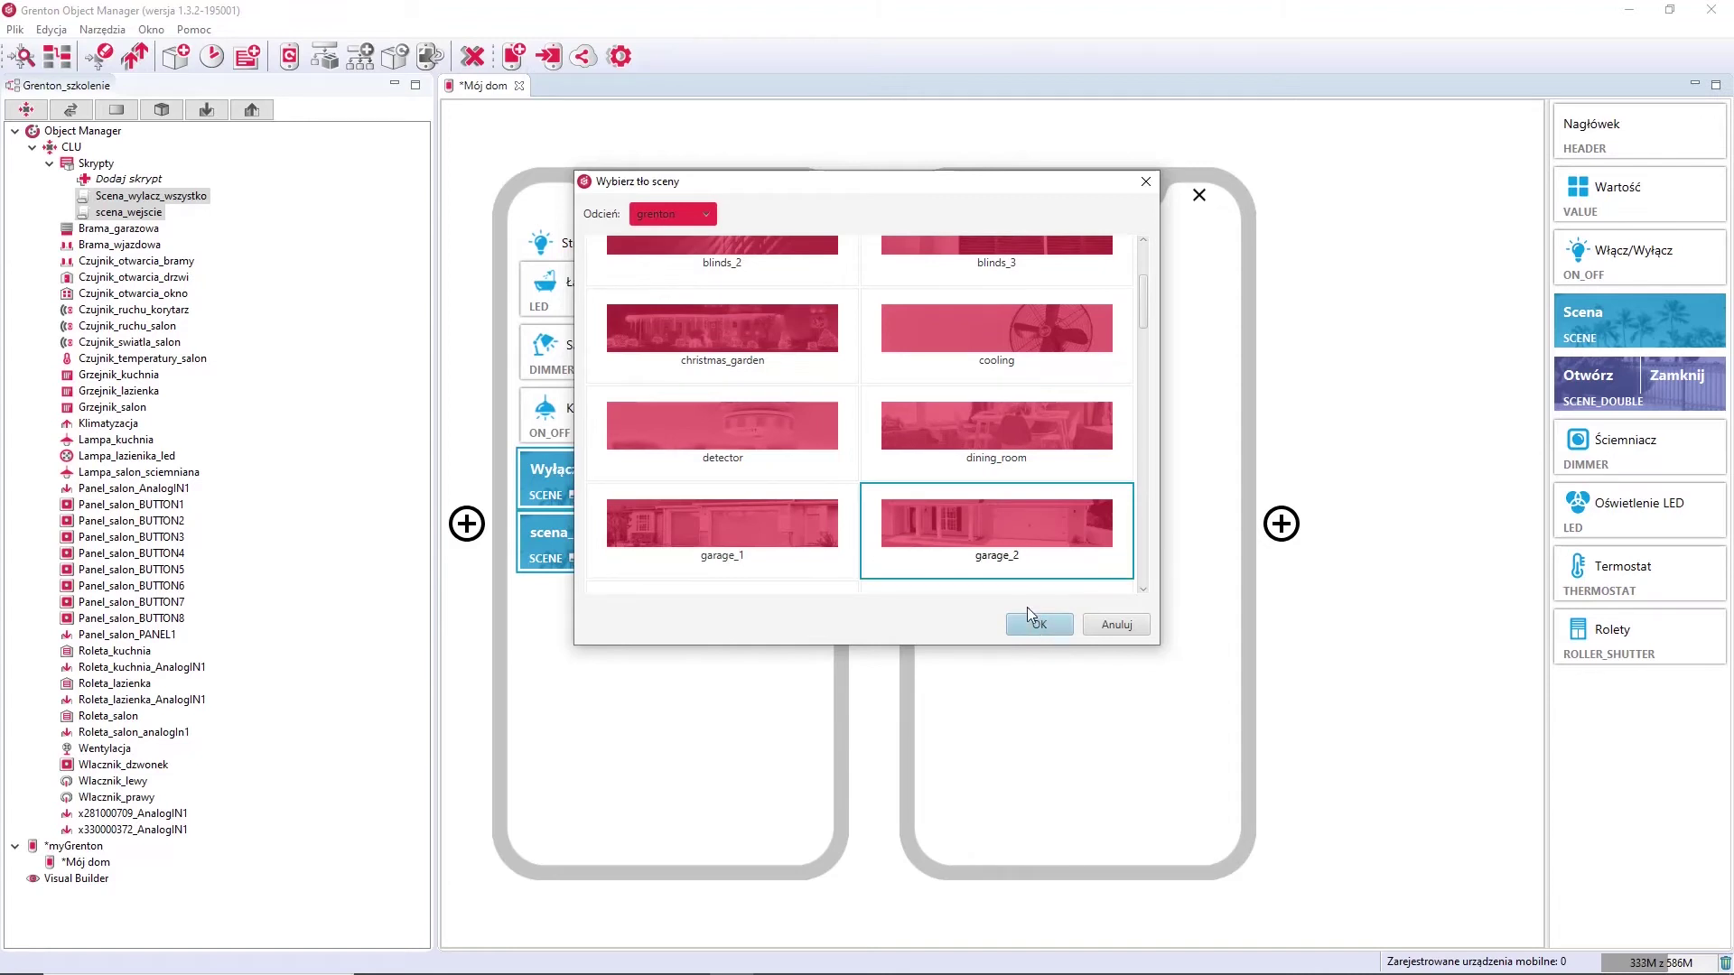
pyautogui.scroll(-1, 1002, 445)
pyautogui.click(782, 343)
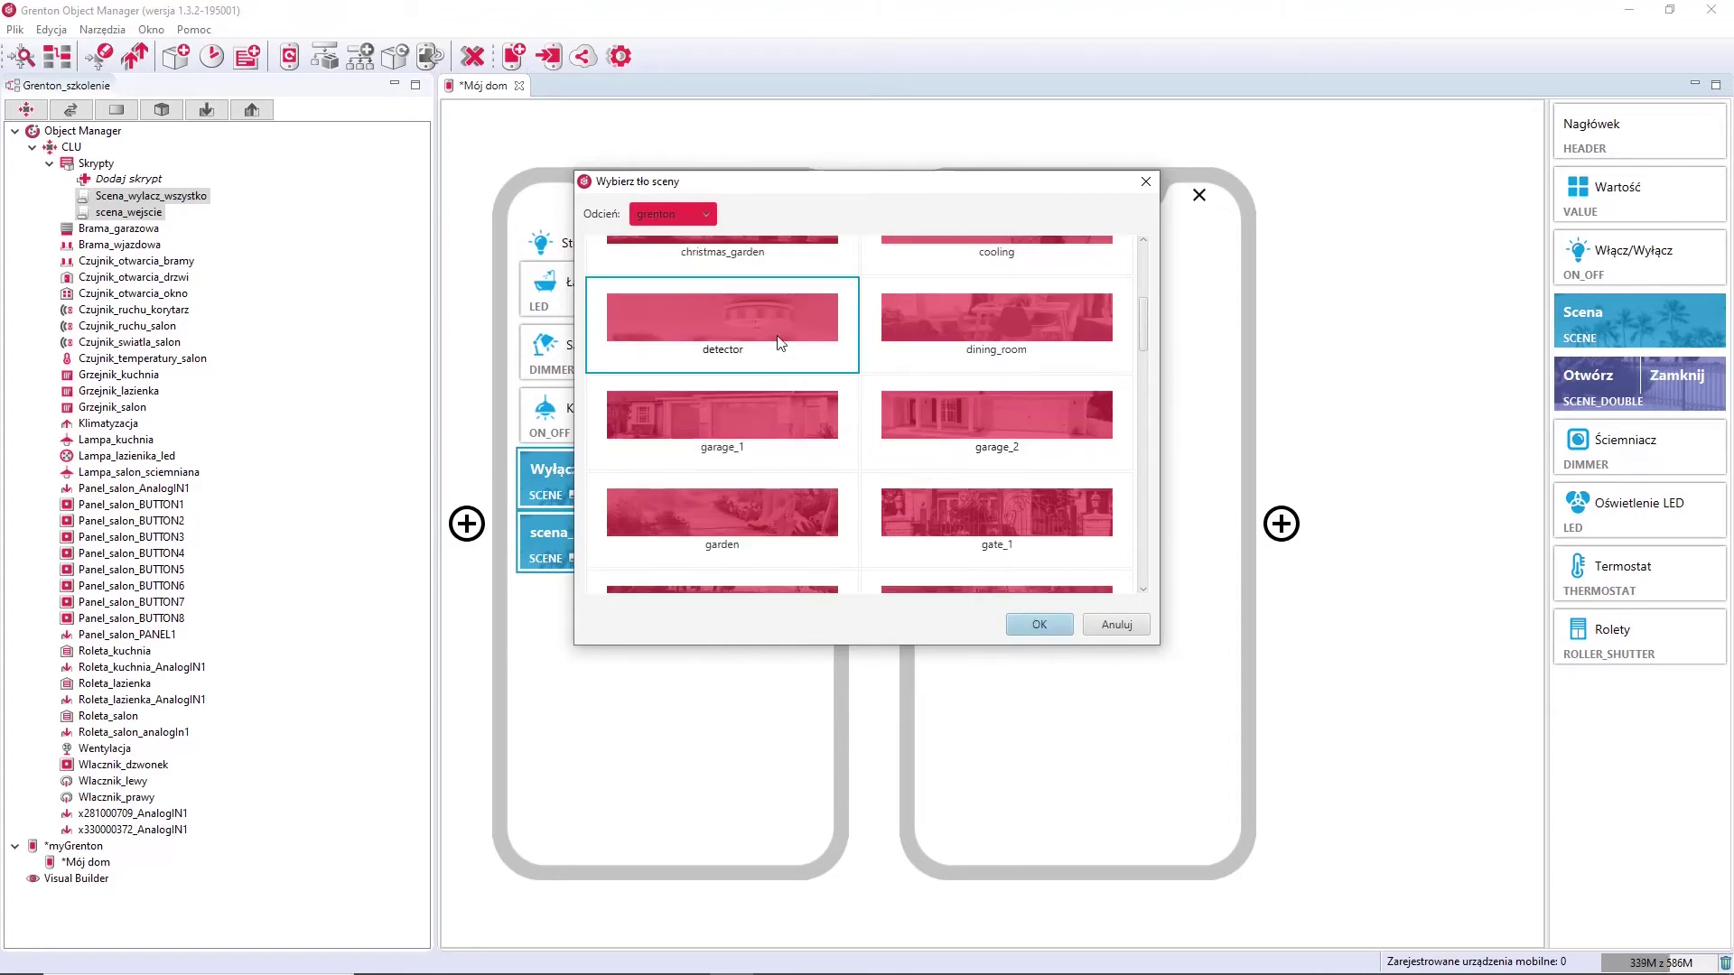
pyautogui.click(1034, 625)
# Rename the scena_wejscie widget to 'Wejście'.
pyautogui.doubleClick(615, 539)
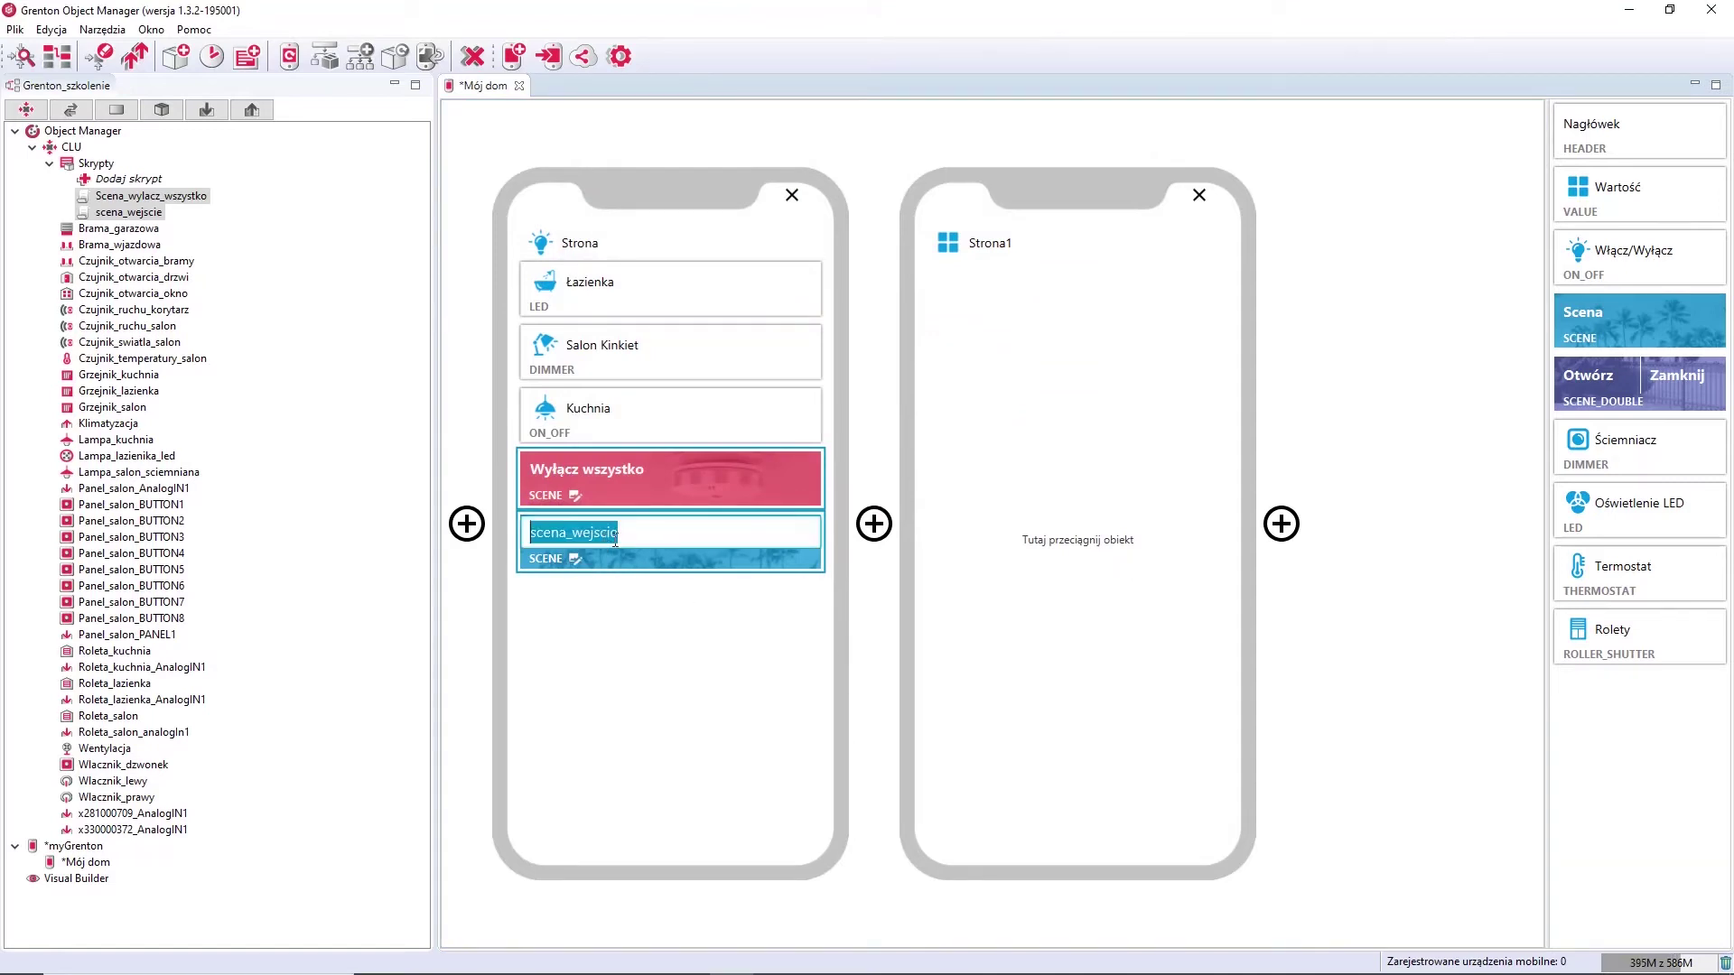
pyautogui.write('Wejście')
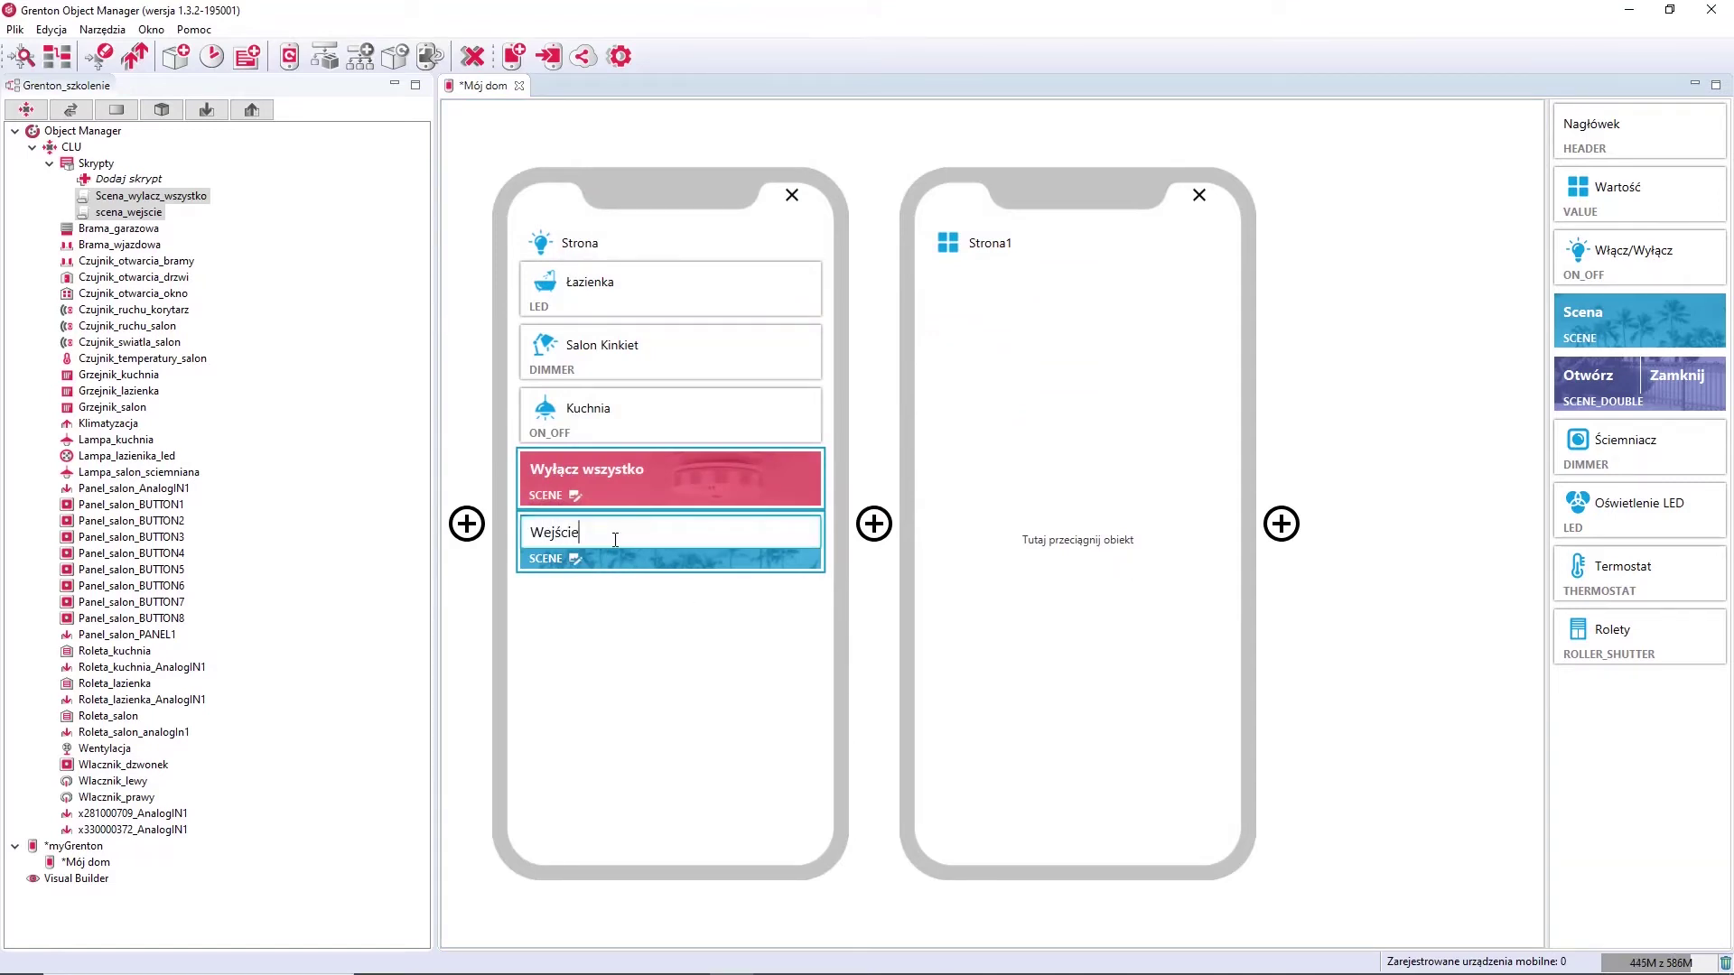
pyautogui.press('Return')
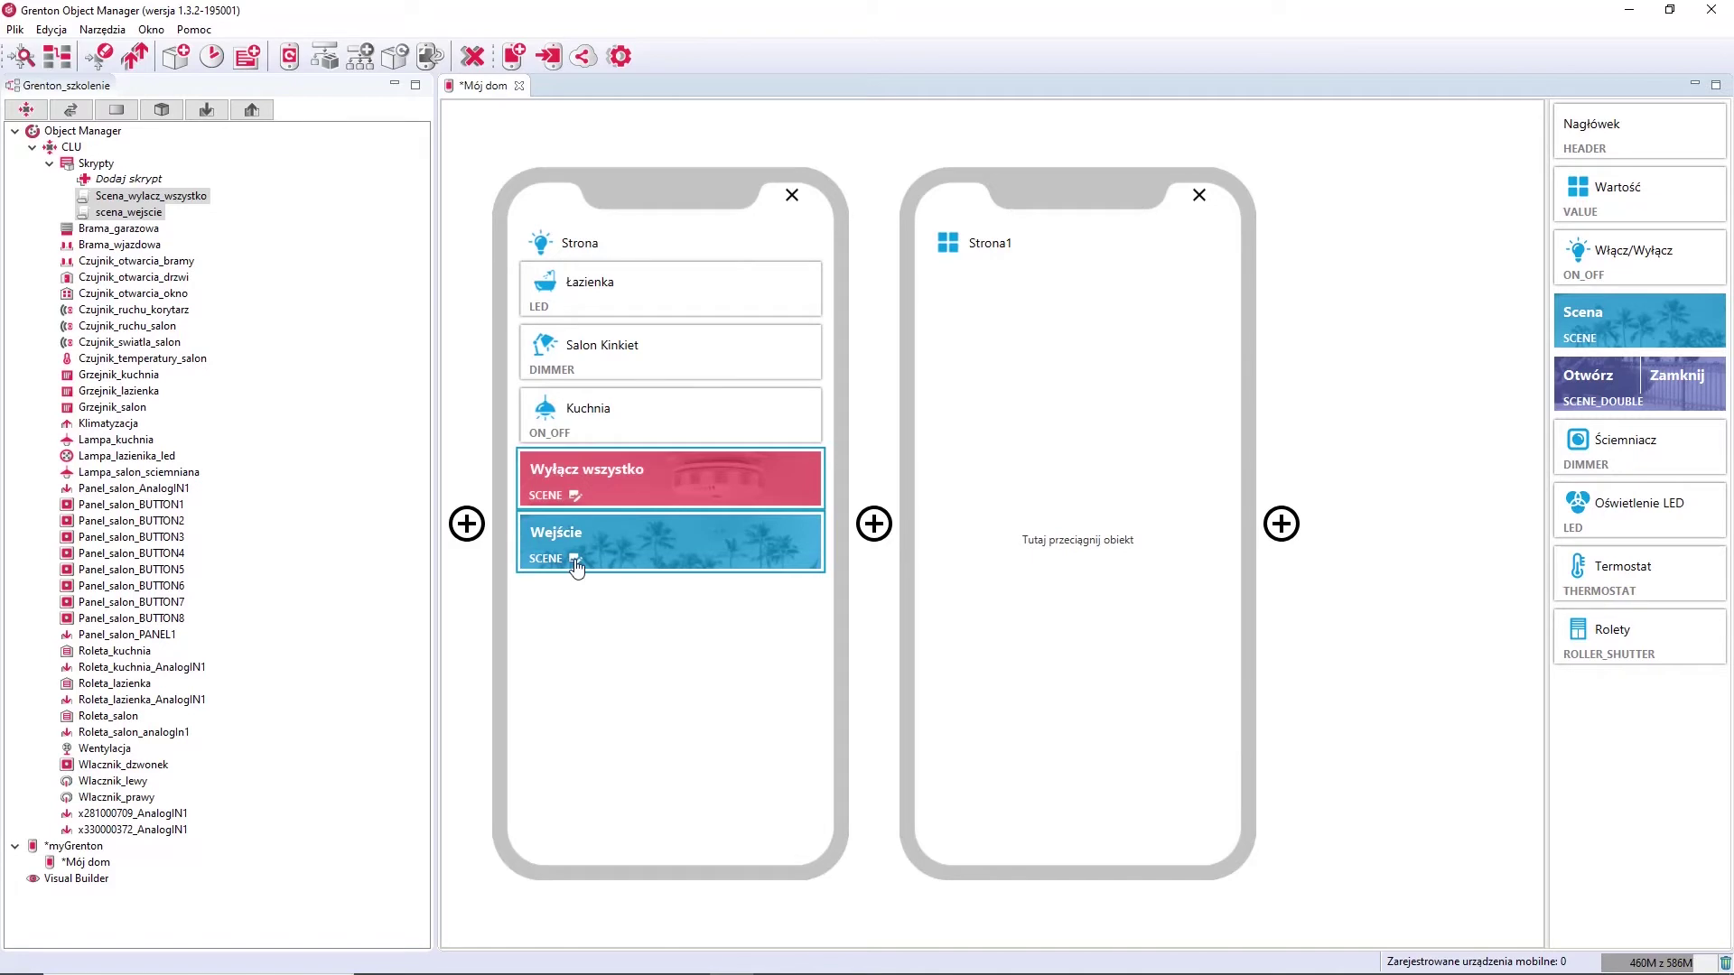
# Give Wejście an orange-tinted christmas_garden background.
pyautogui.click(575, 559)
pyautogui.click(708, 214)
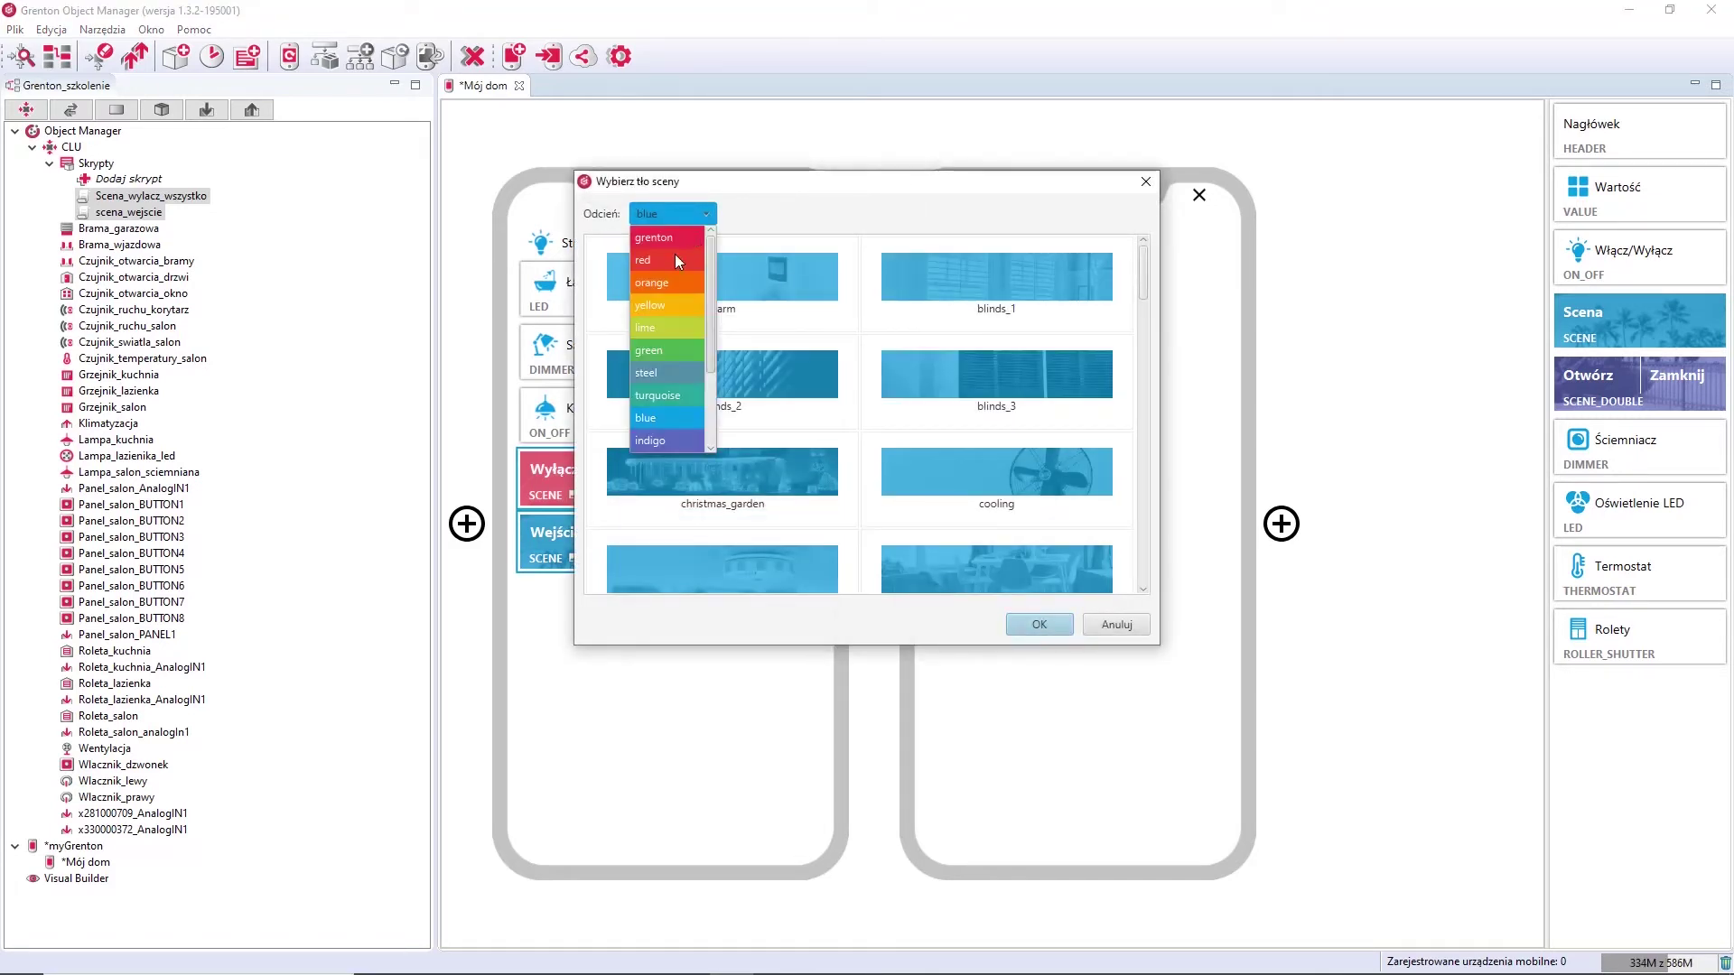
pyautogui.click(664, 282)
pyautogui.click(723, 475)
pyautogui.click(1057, 624)
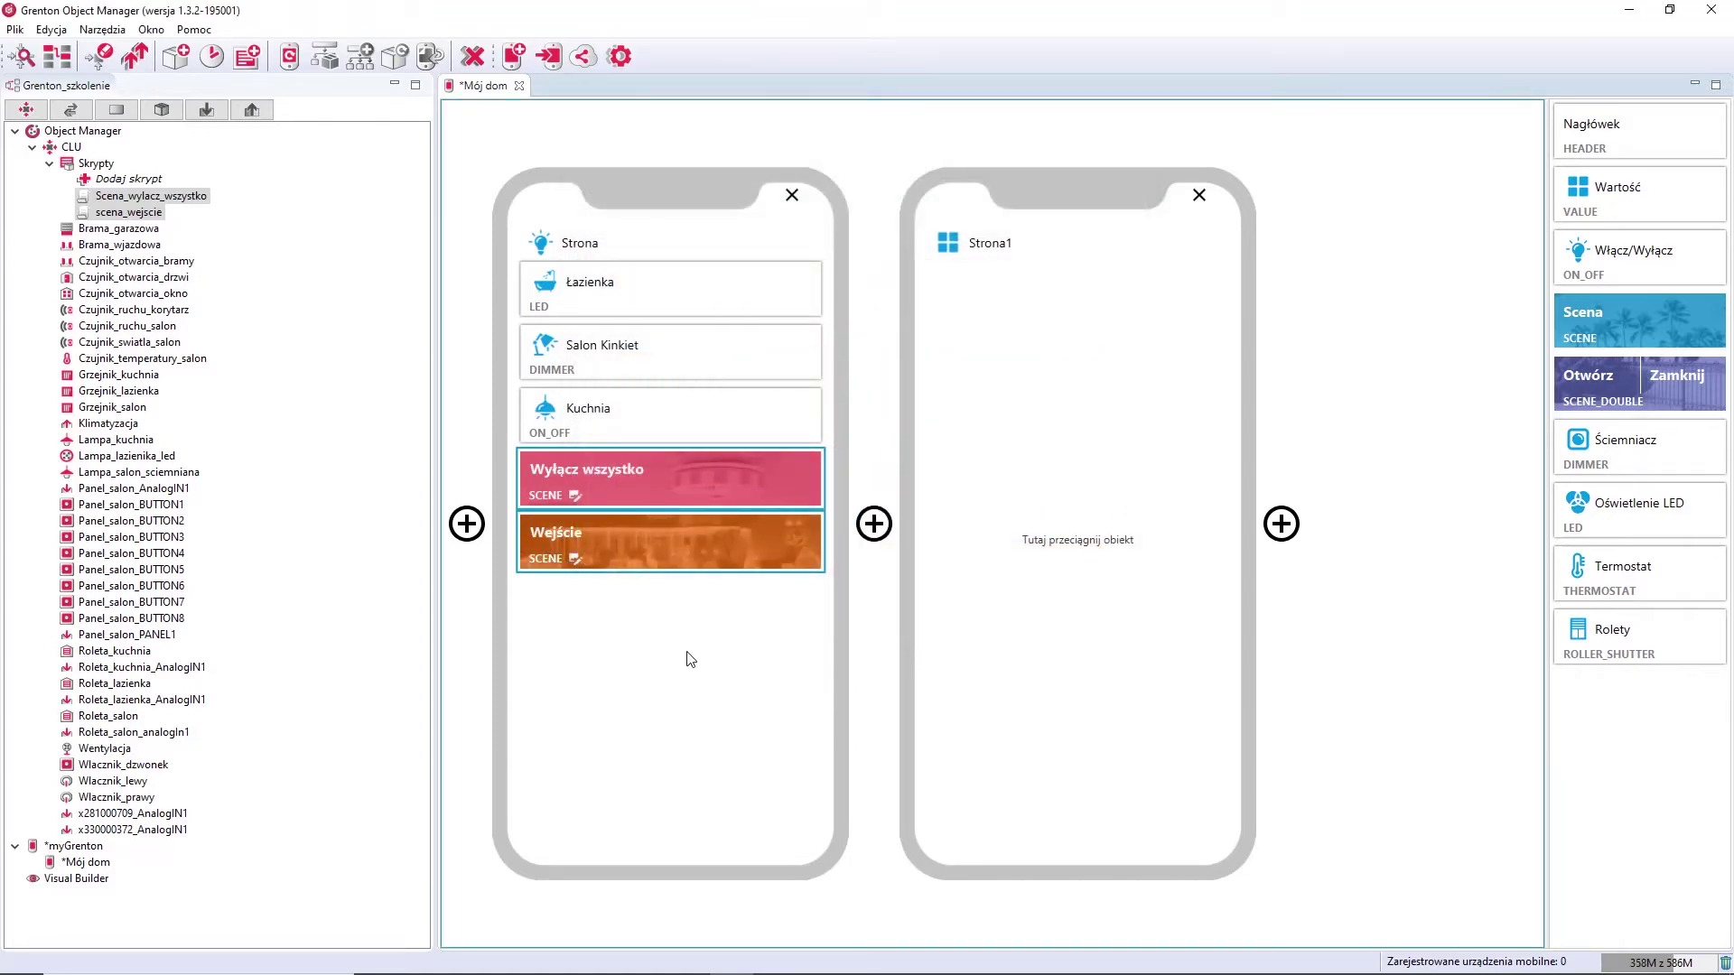
# Rename page Strona1 to 'Ogrzewaniem'.
pyautogui.doubleClick(997, 246)
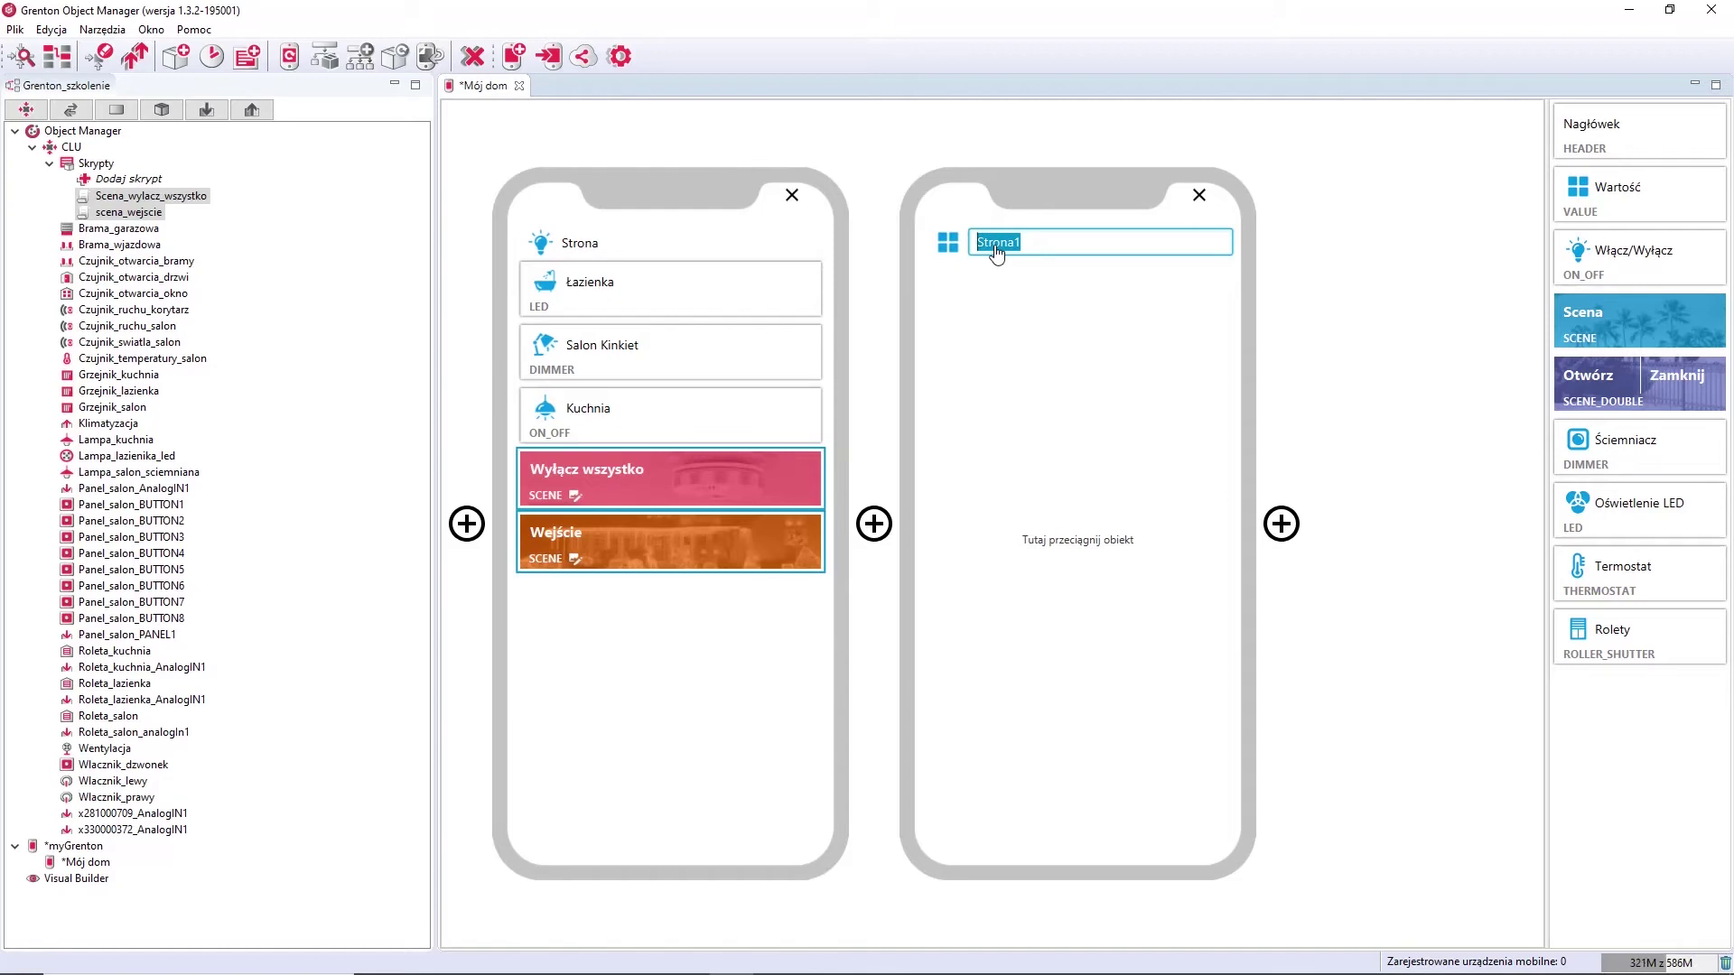
pyautogui.write('Ogrzewaniem')
pyautogui.click(950, 255)
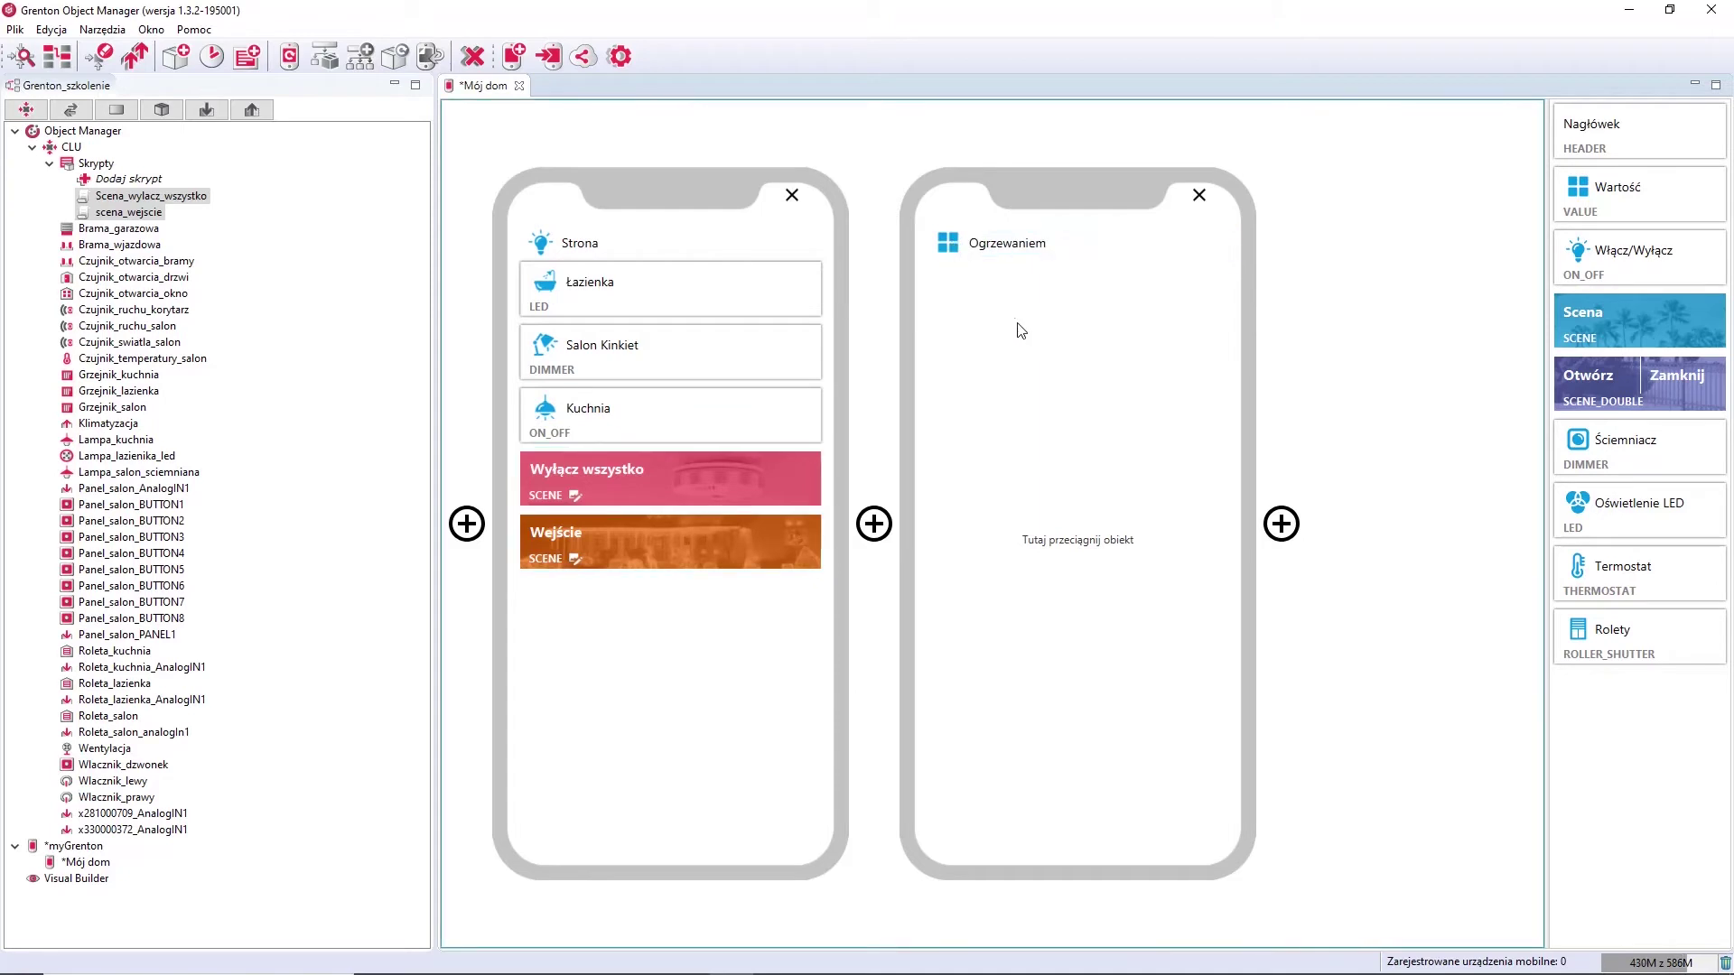
# Set the Ogrzewaniem page icon to radiator.
pyautogui.click(951, 256)
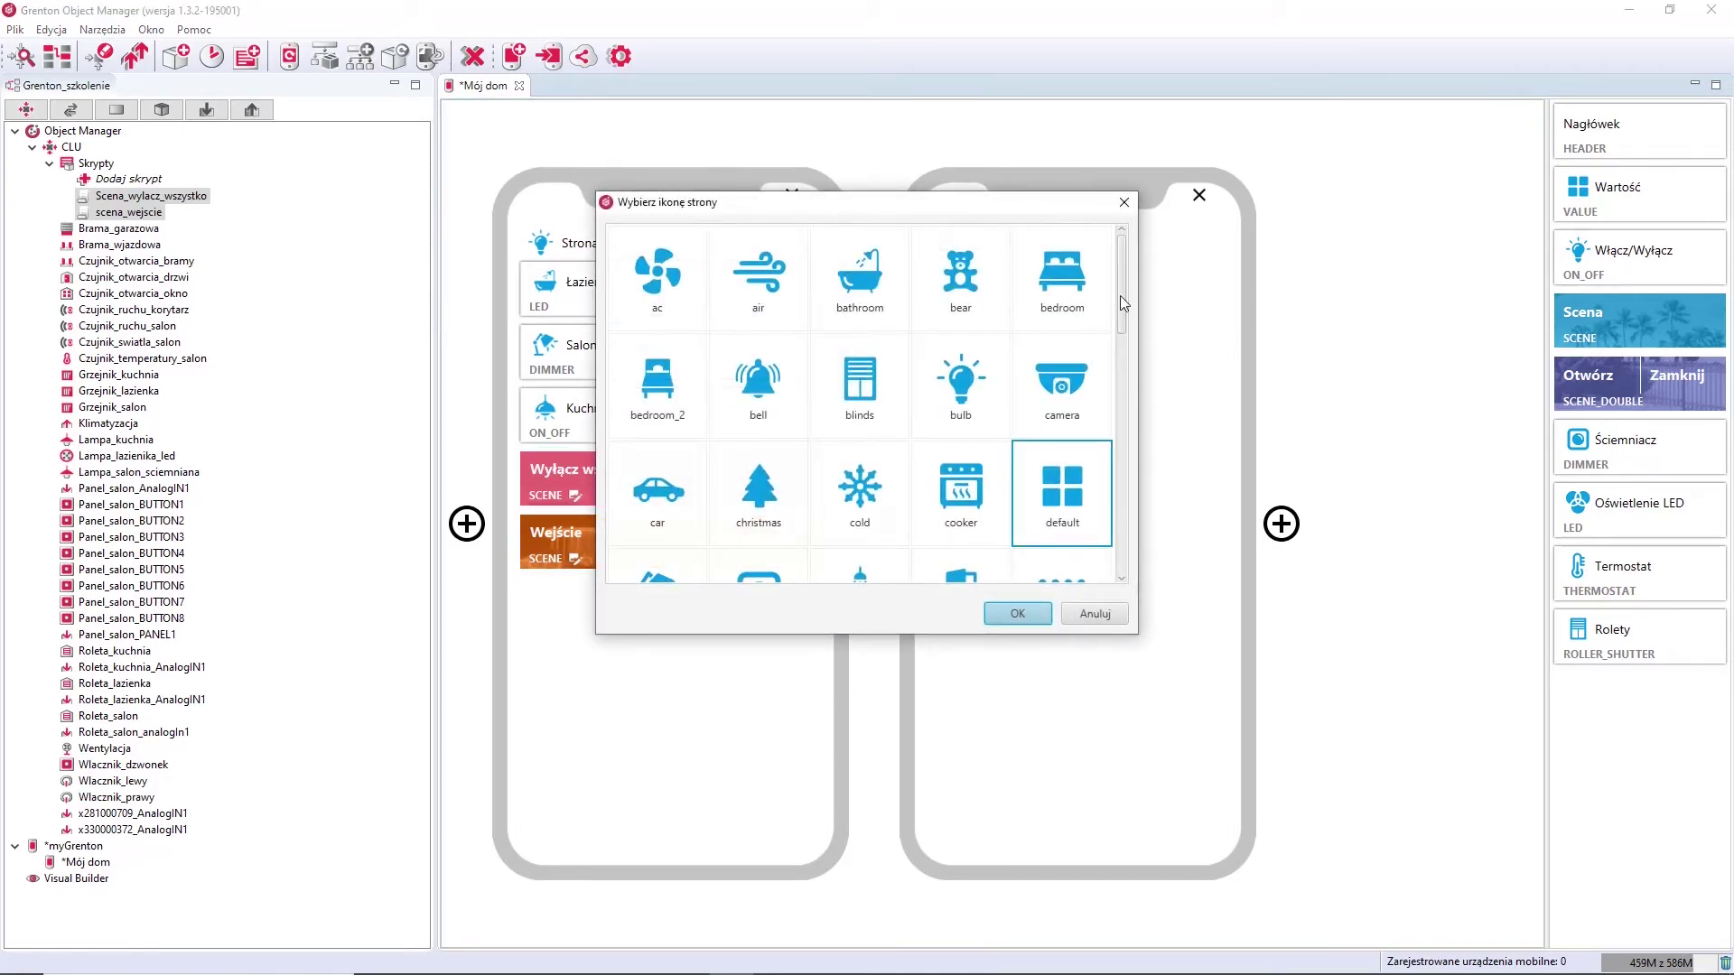
pyautogui.moveTo(1128, 334); pyautogui.dragTo(1108, 444)
pyautogui.scroll(-3, 1104, 454)
pyautogui.click(777, 487)
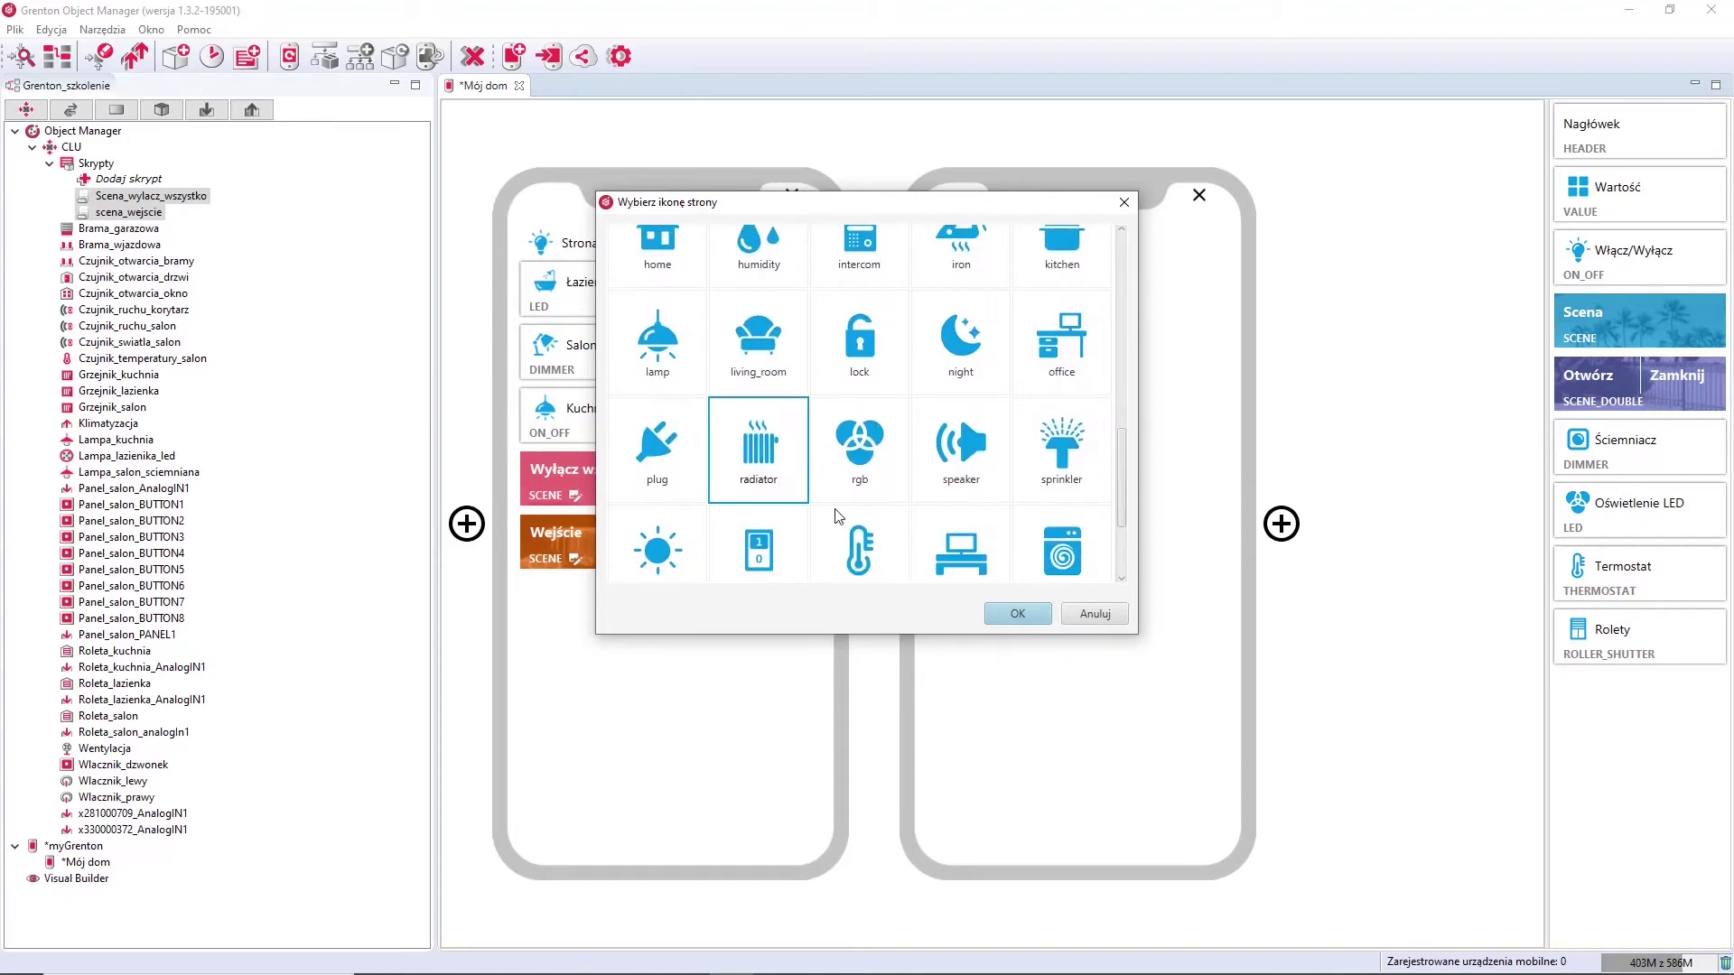
pyautogui.click(992, 613)
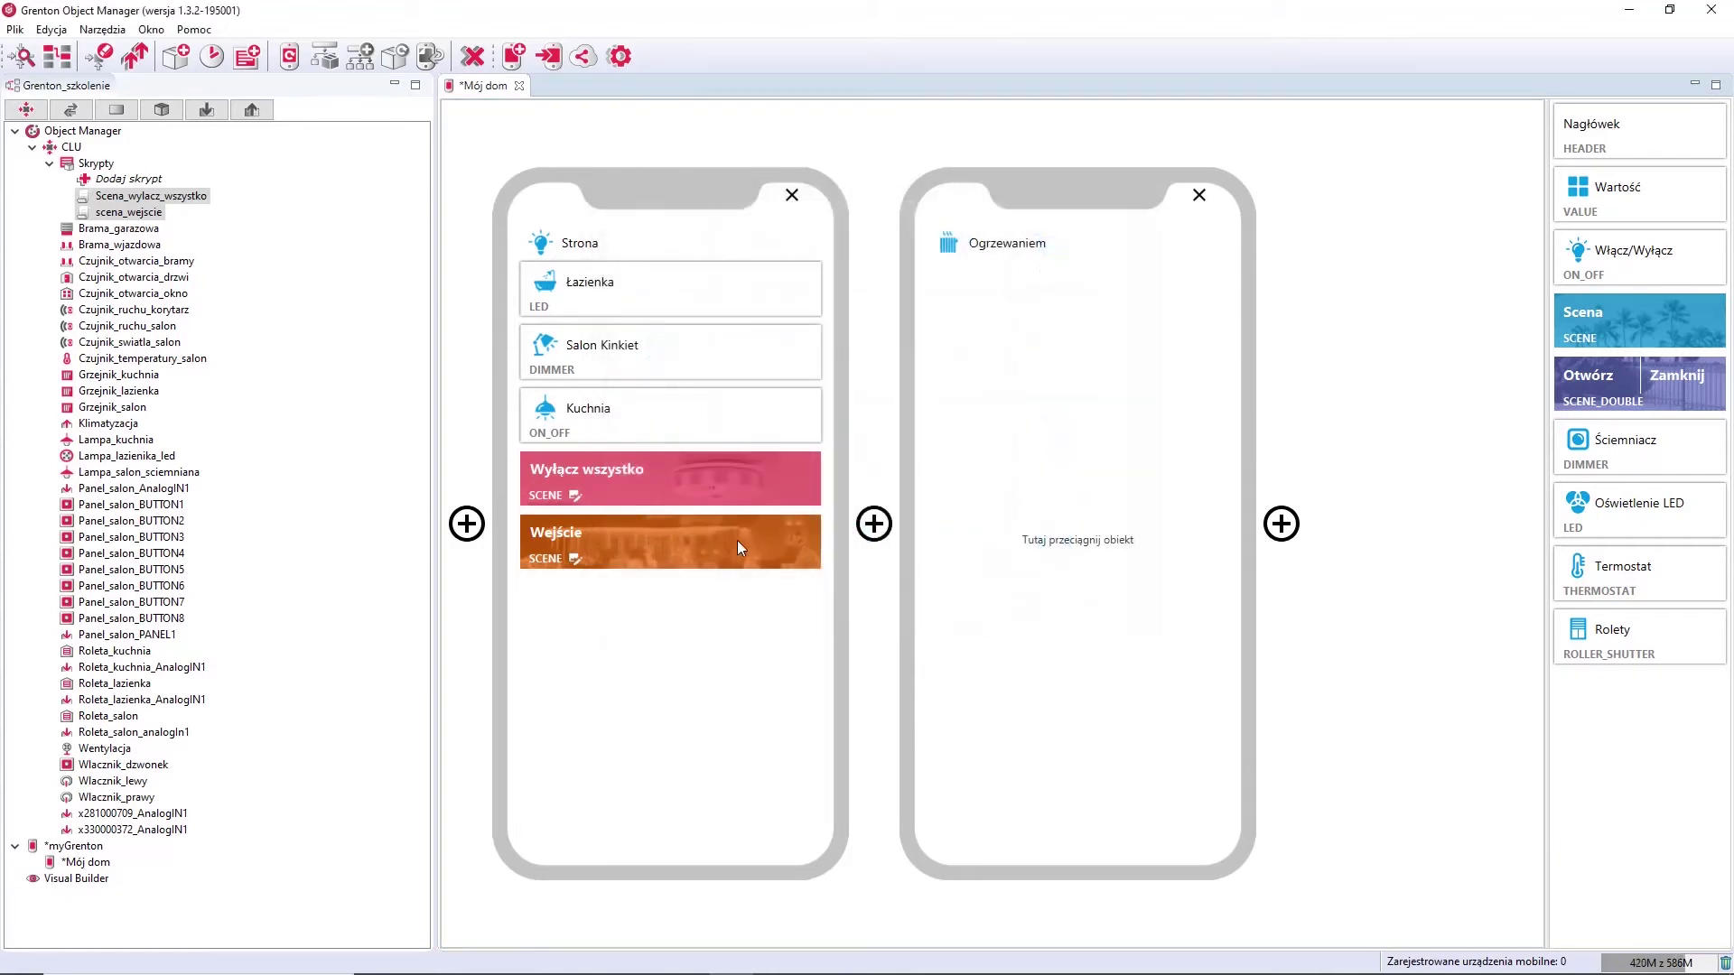
# Add Grzejnik_kuchnia, Grzejnik_lazienka and Grzejnik_salon to Ogrzewaniem as ON_OFF widgets.
pyautogui.click(155, 377)
pyautogui.keyDown('shift'); pyautogui.click(145, 407); pyautogui.keyUp('shift')
pyautogui.moveTo(149, 383); pyautogui.dragTo(1009, 336)
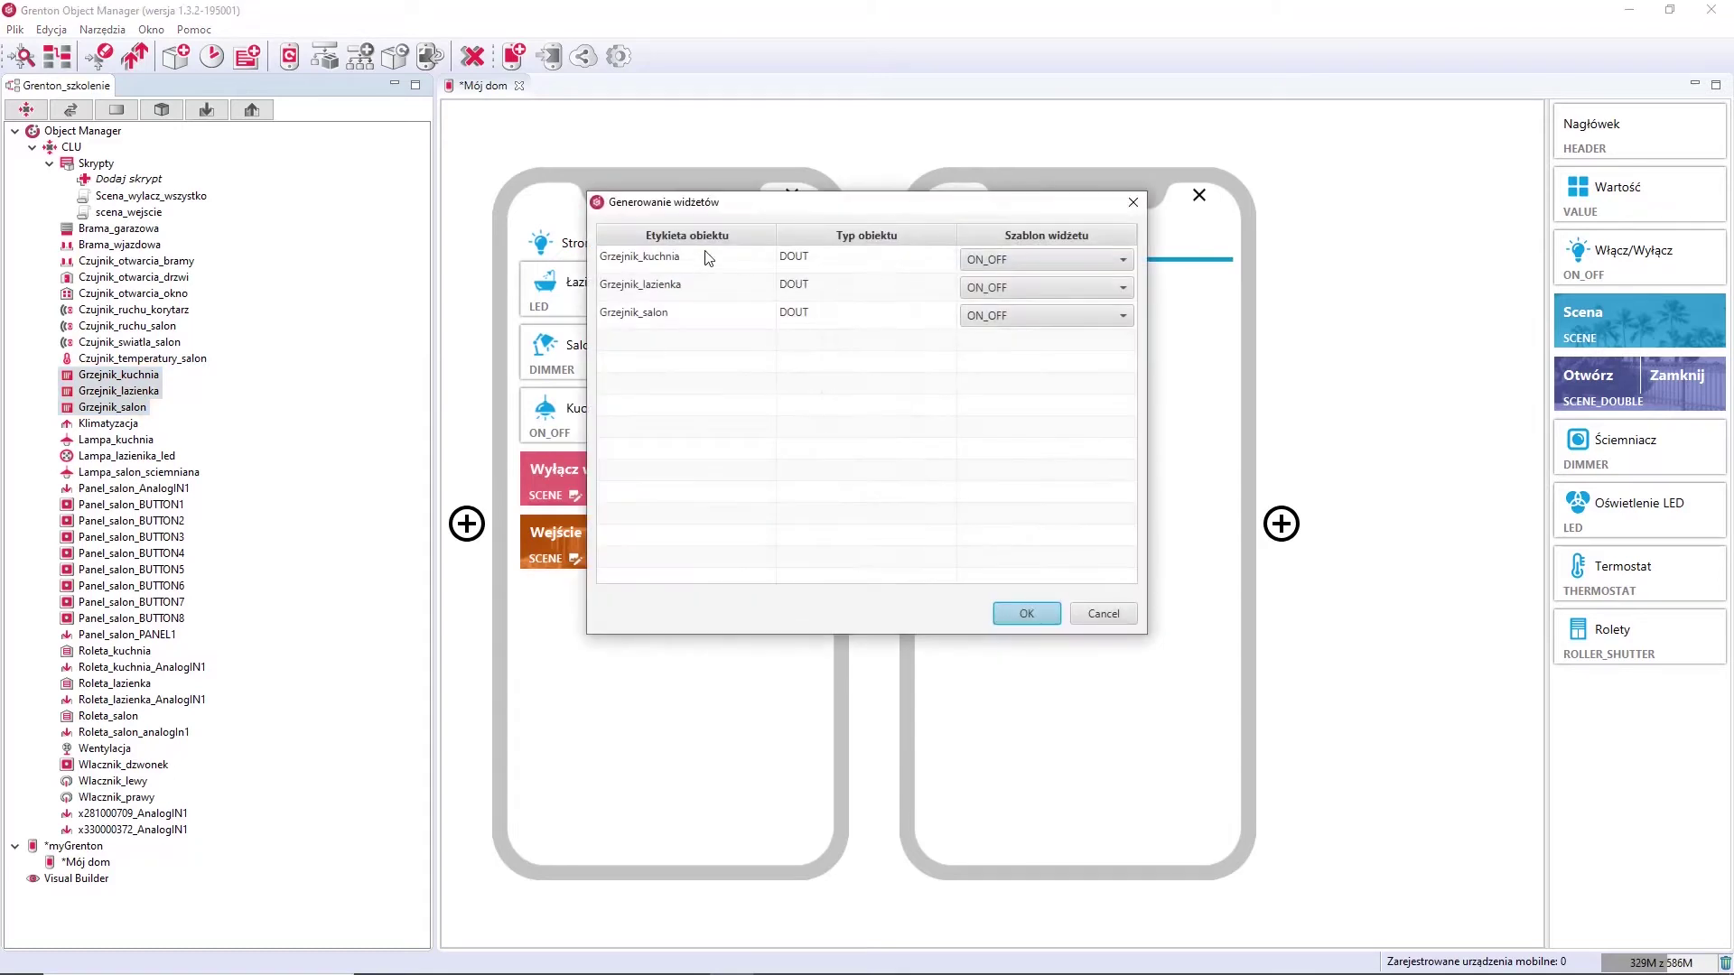
pyautogui.click(640, 261)
pyautogui.click(1026, 613)
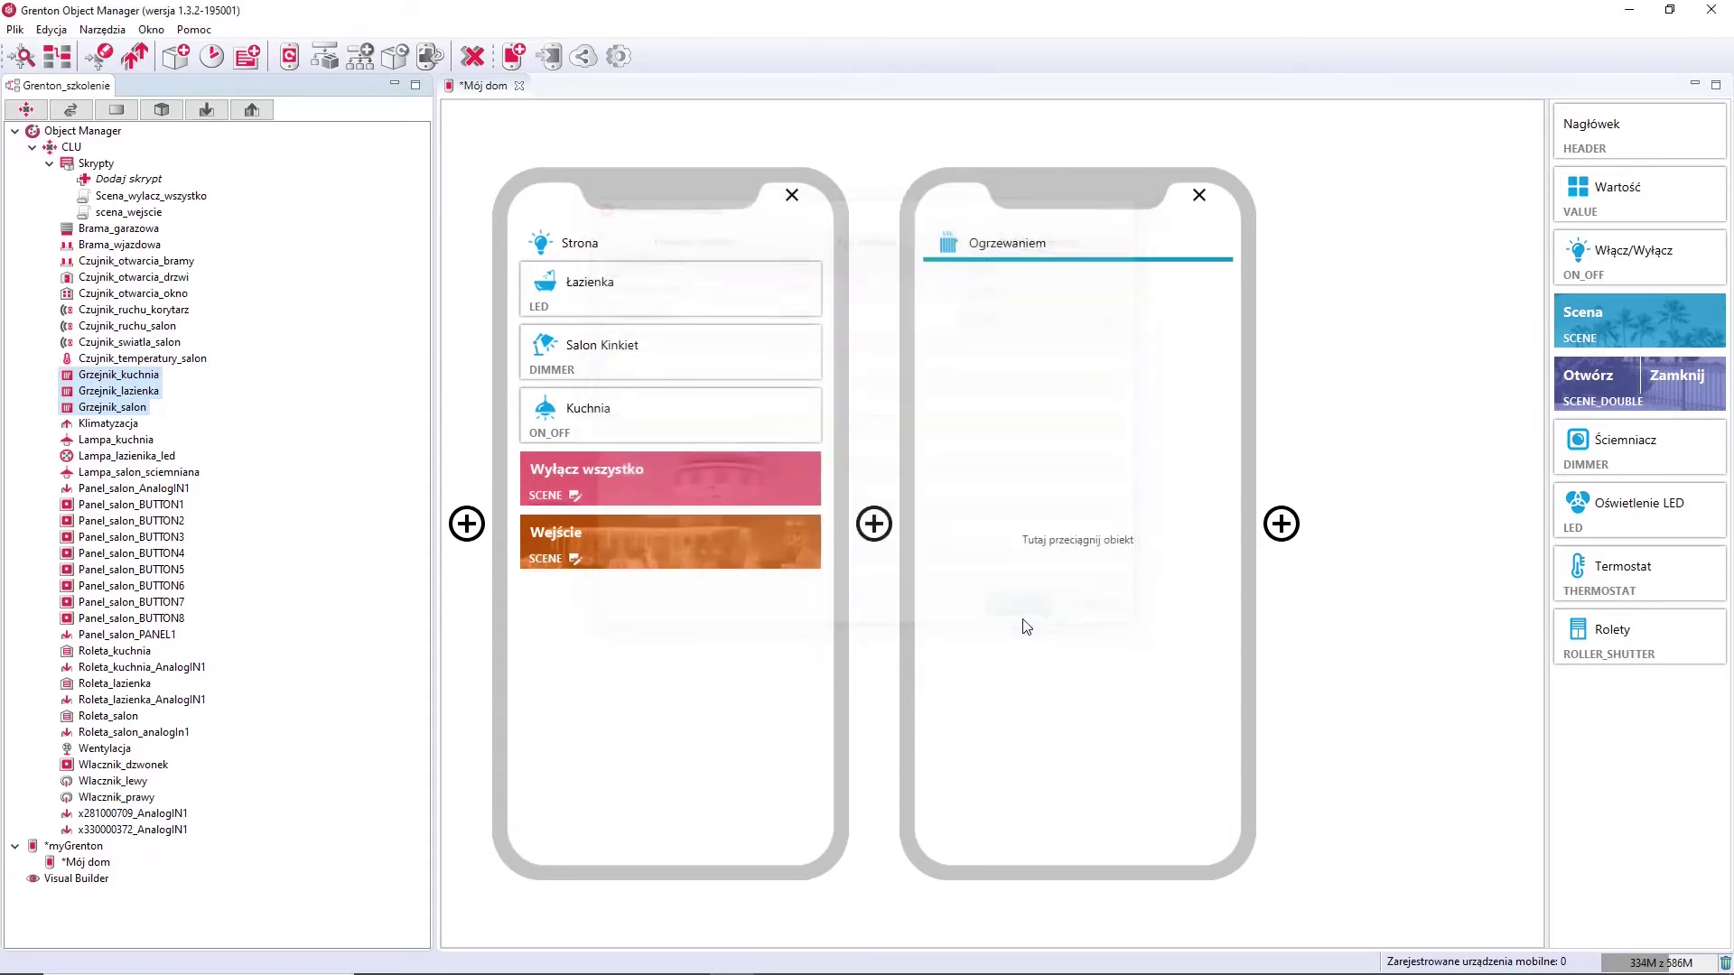
# Rename the radiator widgets to Kuchnia, Łazienka and Salon.
pyautogui.doubleClick(1014, 282)
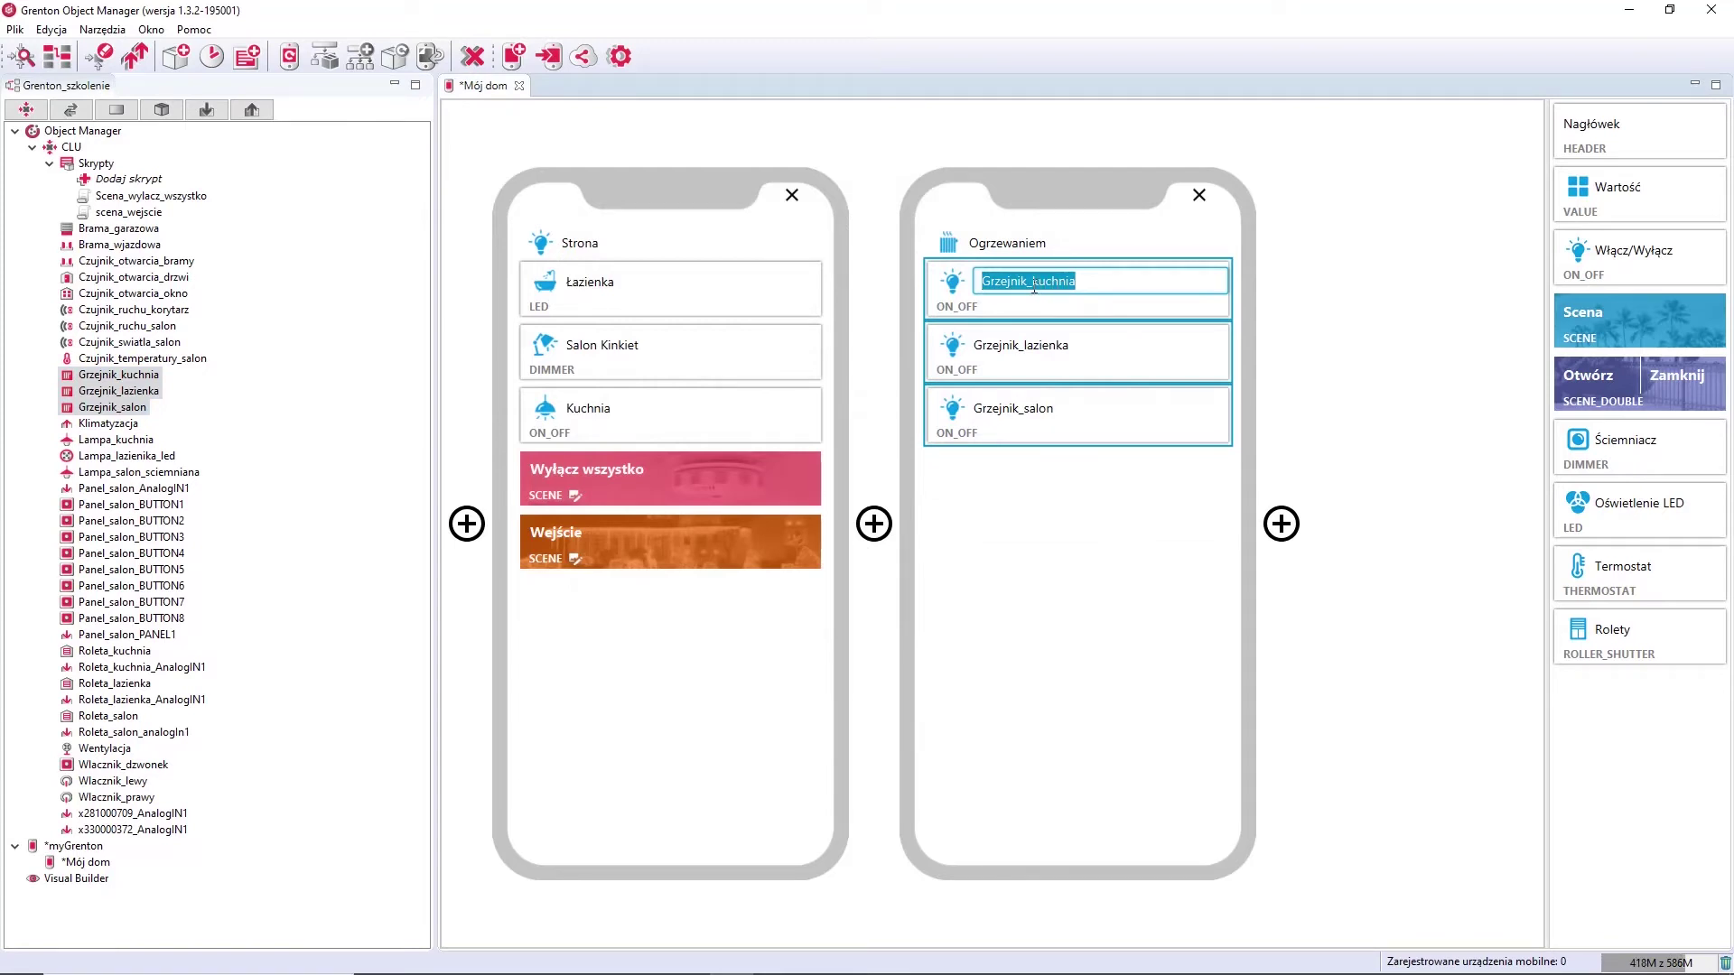
pyautogui.click(1081, 283)
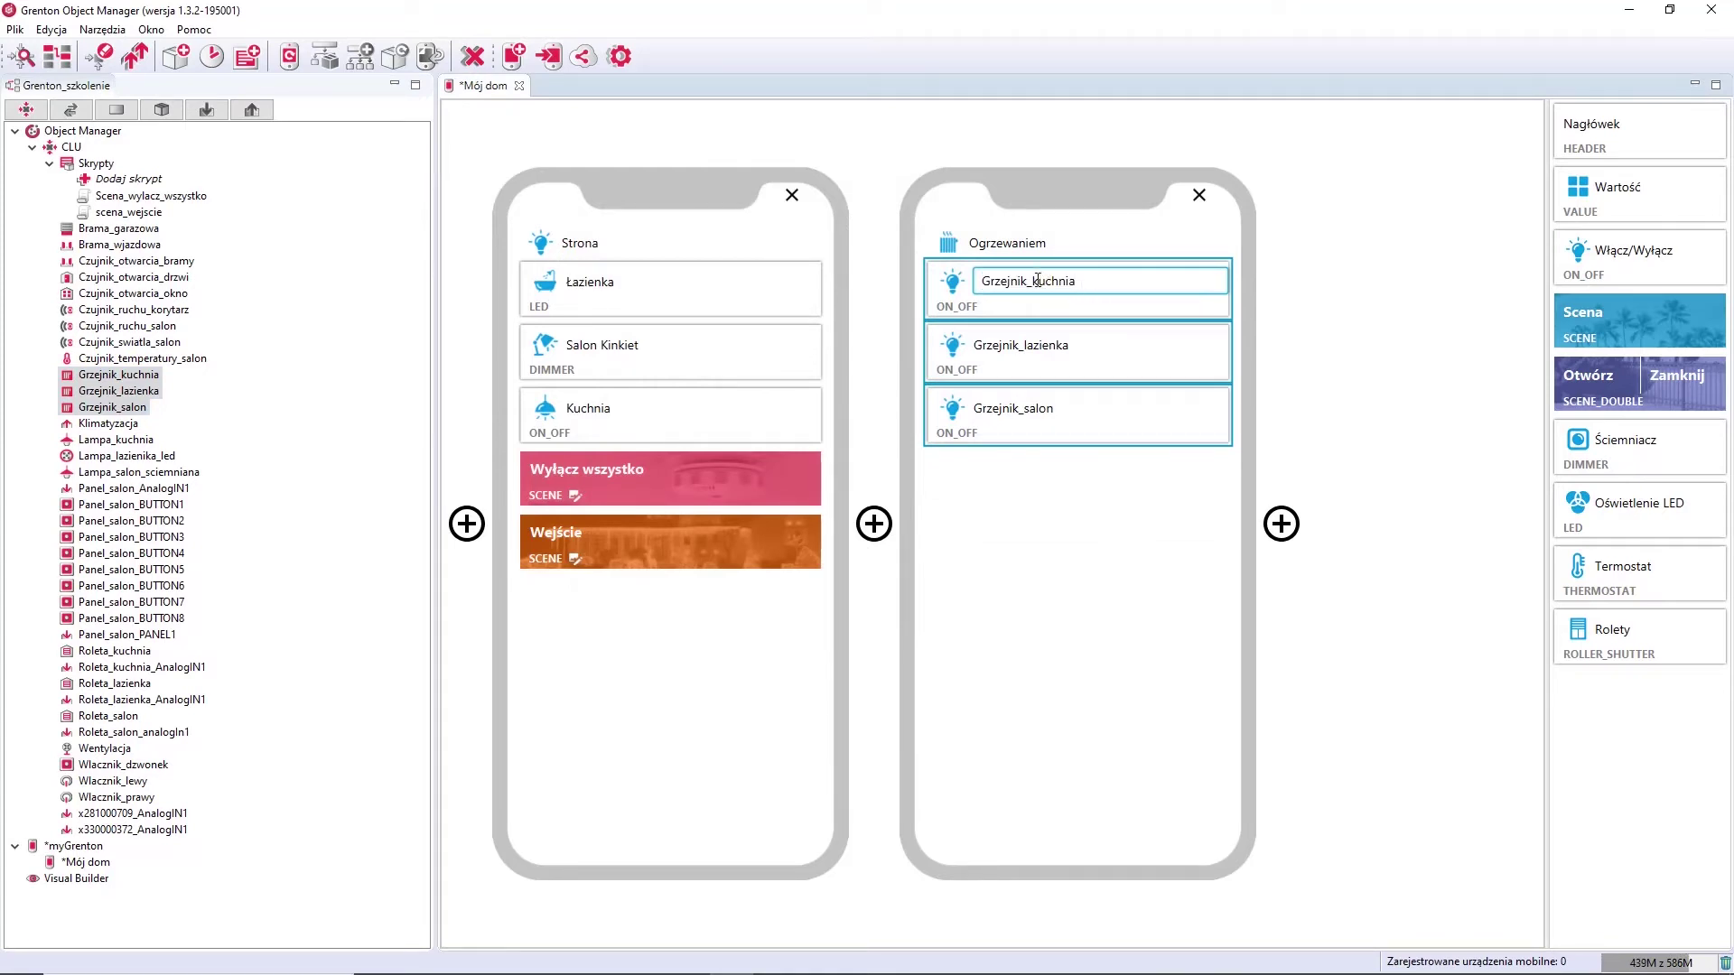
pyautogui.moveTo(1040, 281); pyautogui.dragTo(982, 283)
pyautogui.write('K')
pyautogui.click(1049, 345)
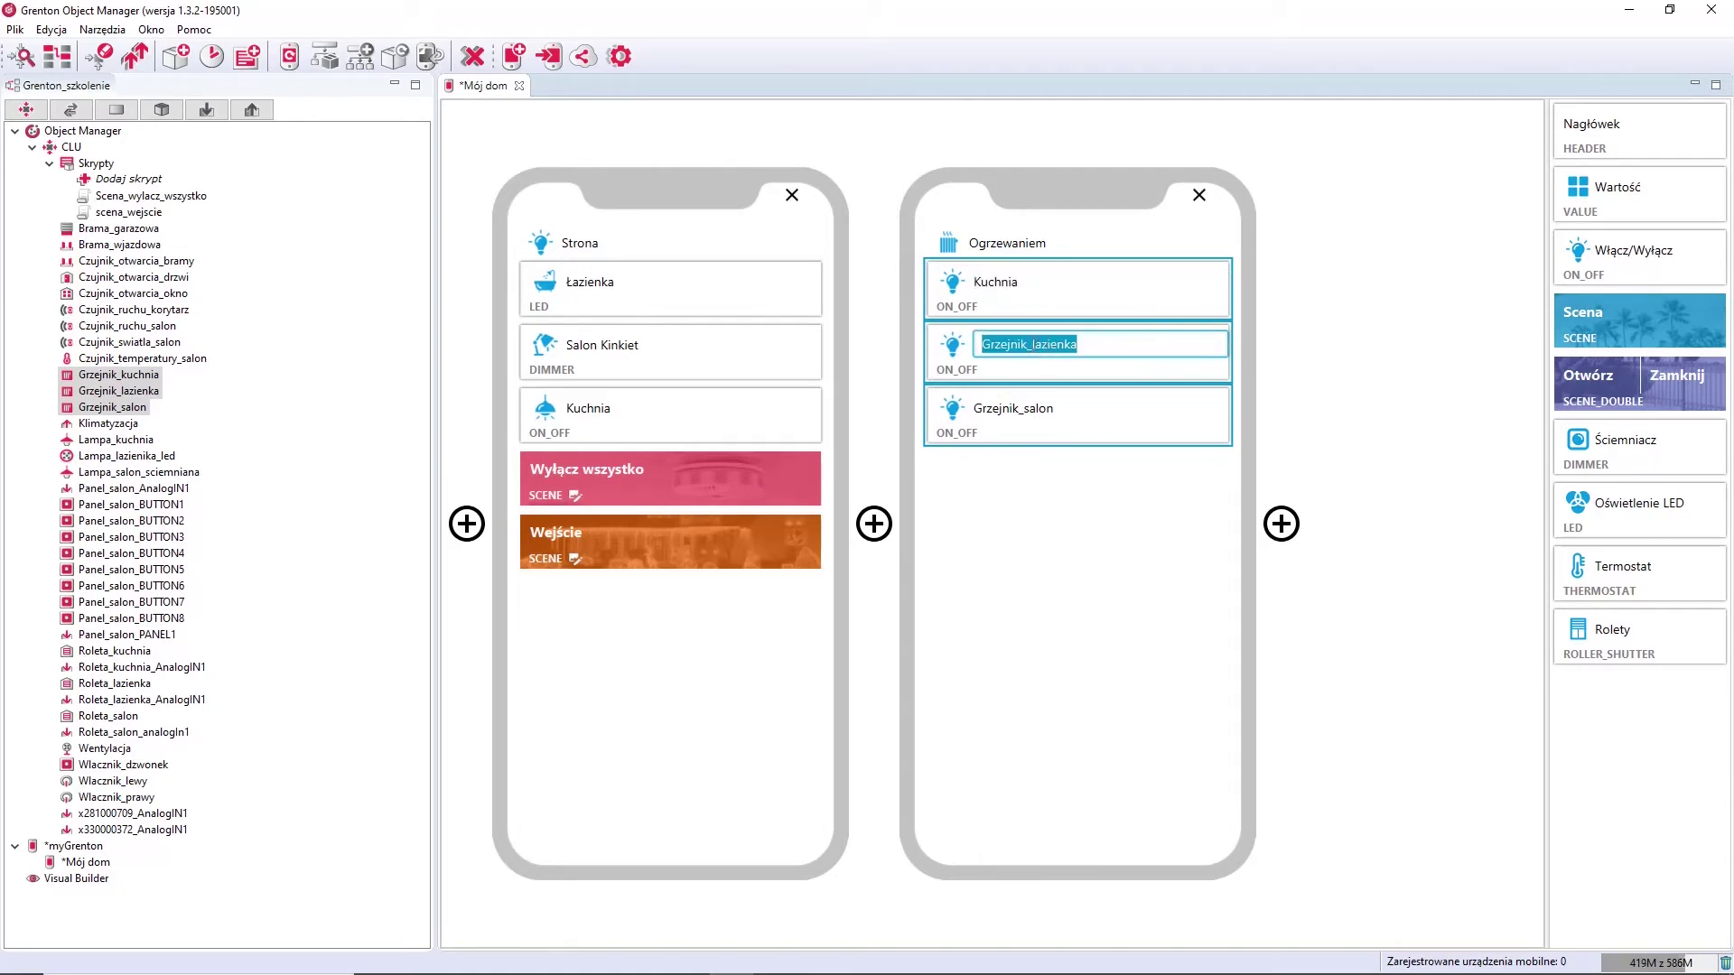
pyautogui.click(999, 344)
pyautogui.moveTo(1036, 342); pyautogui.dragTo(900, 345)
pyautogui.write('Ł')
pyautogui.press('Return')
pyautogui.click(1027, 412)
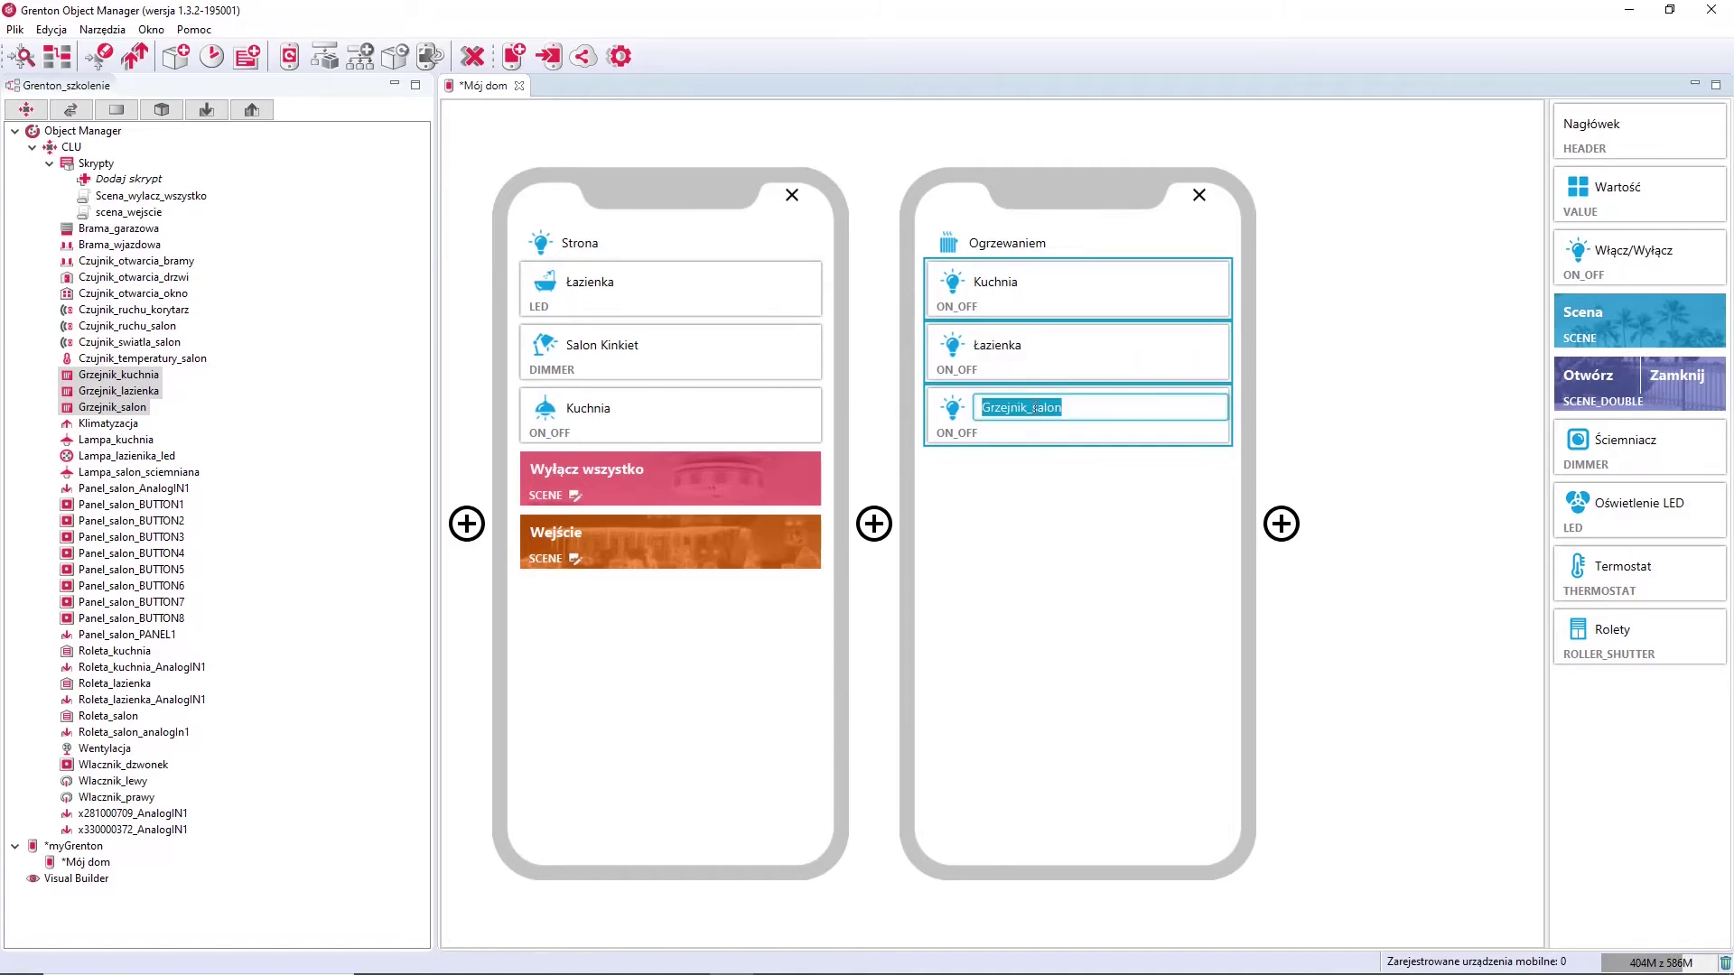
pyautogui.click(1008, 408)
pyautogui.moveTo(1038, 407); pyautogui.dragTo(955, 414)
pyautogui.write('S')
pyautogui.press('Return')
# Give the Kuchnia heating widget the radiator icon.
pyautogui.click(954, 286)
pyautogui.scroll(-3, 766, 538)
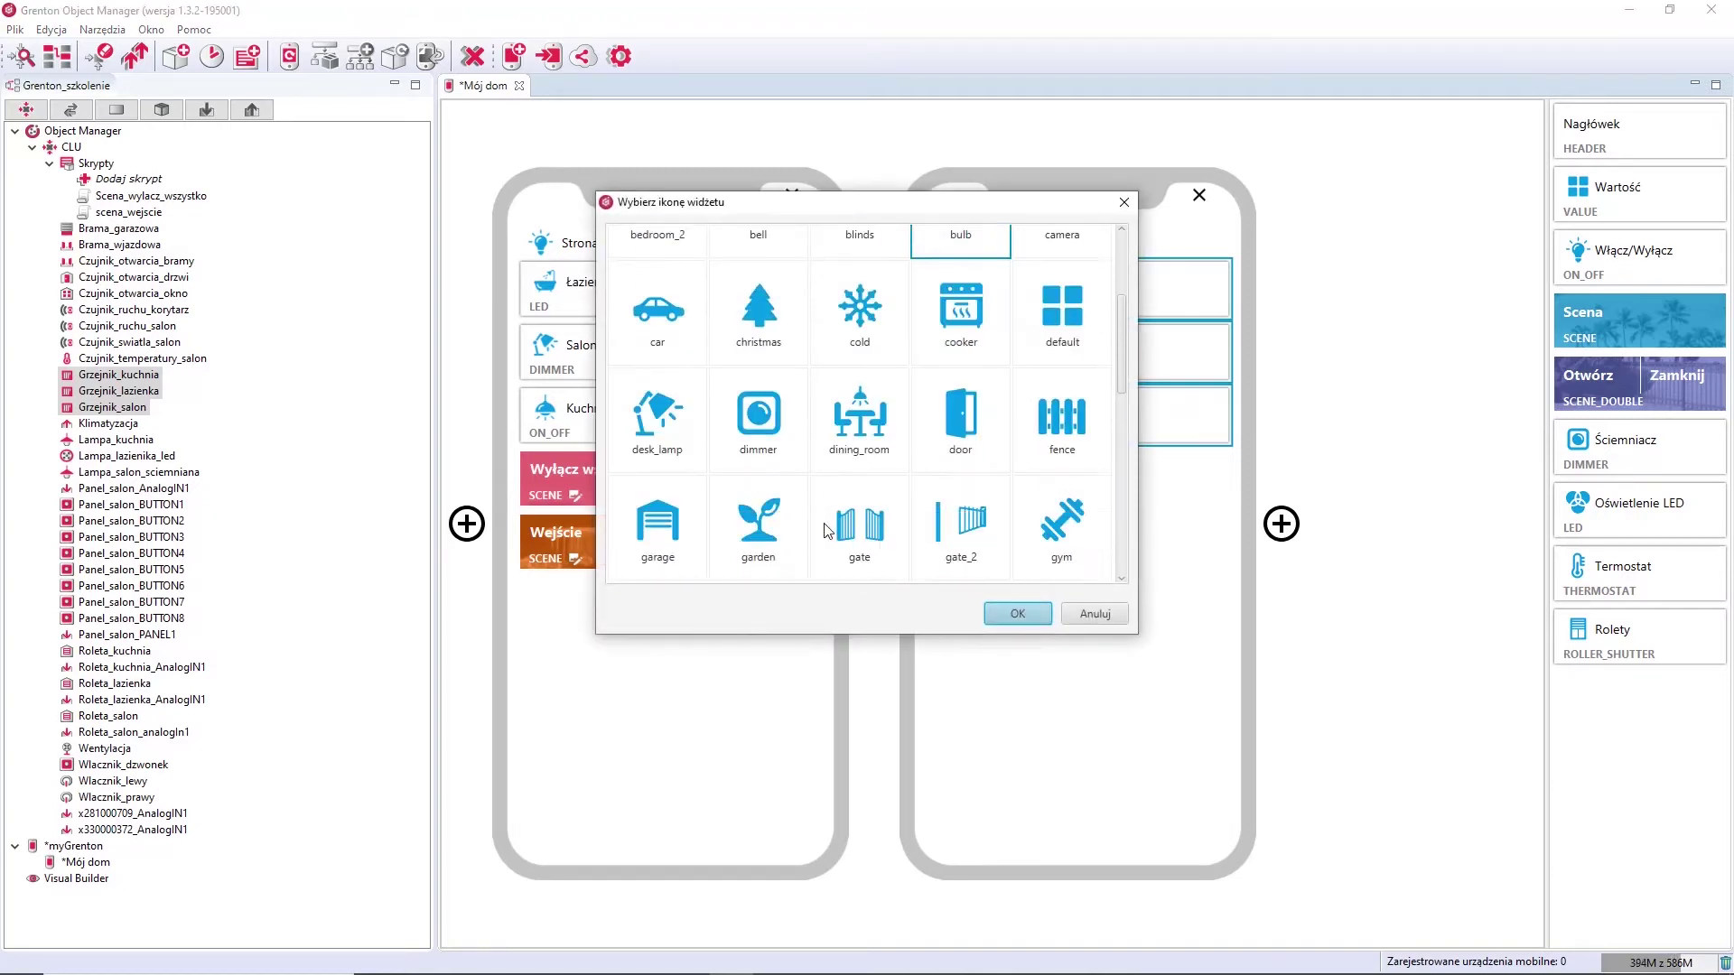
pyautogui.scroll(-3, 765, 539)
pyautogui.click(743, 523)
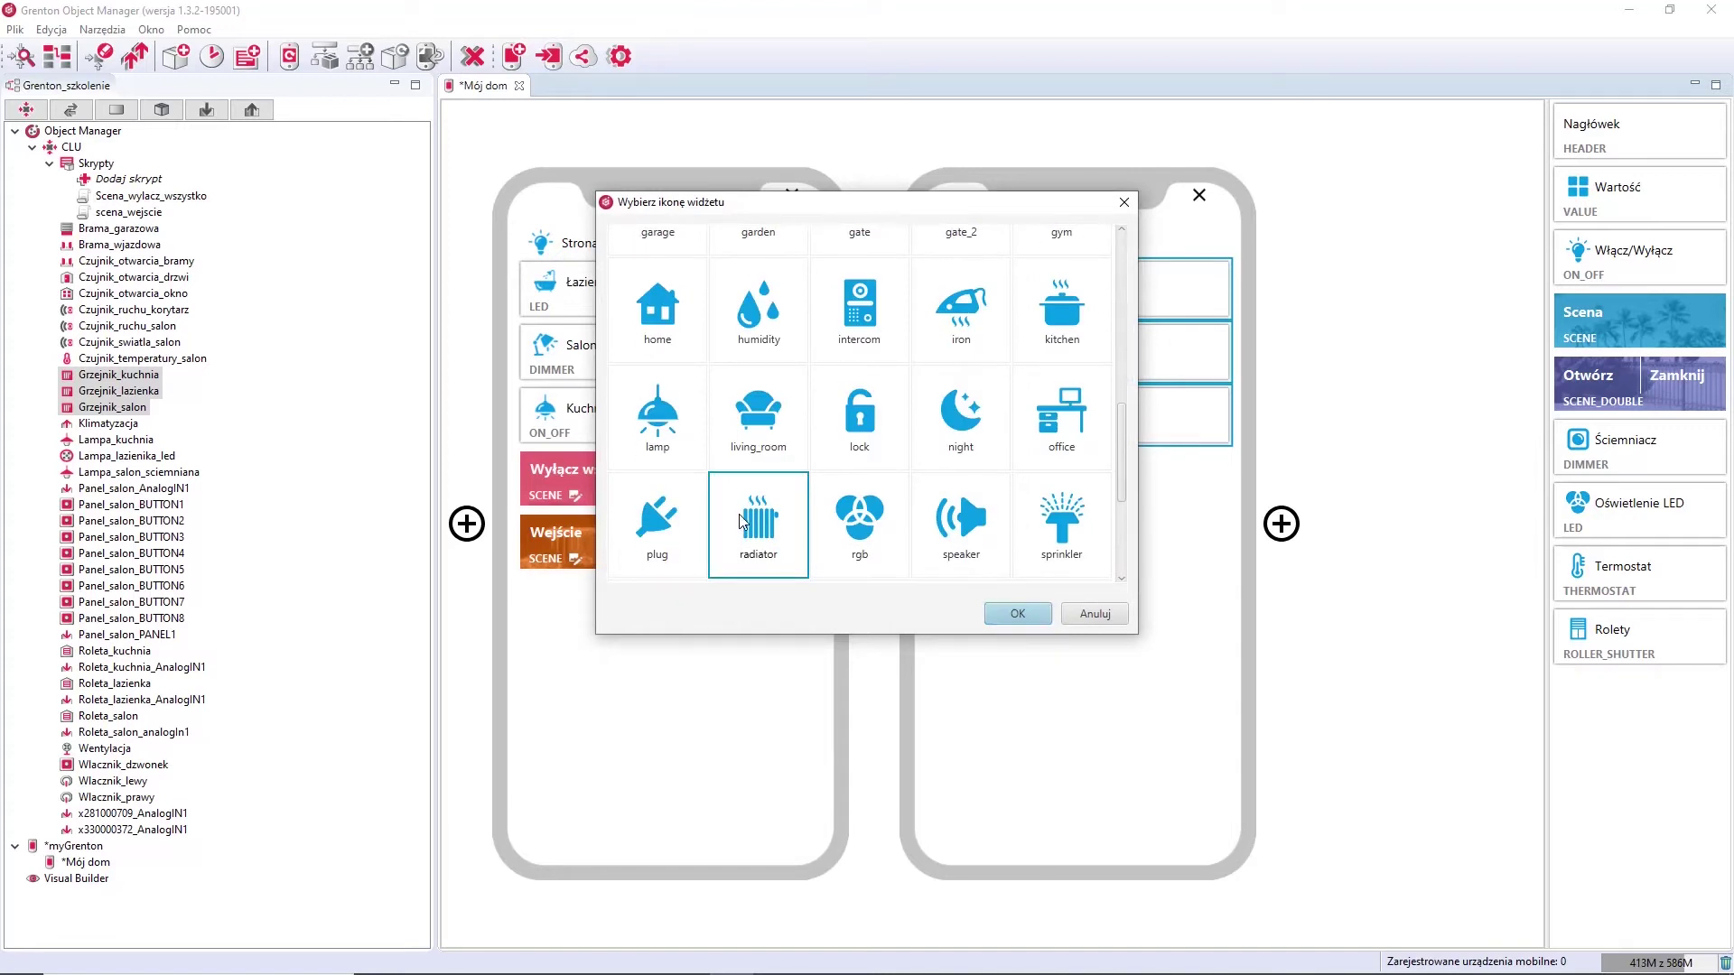
pyautogui.click(993, 612)
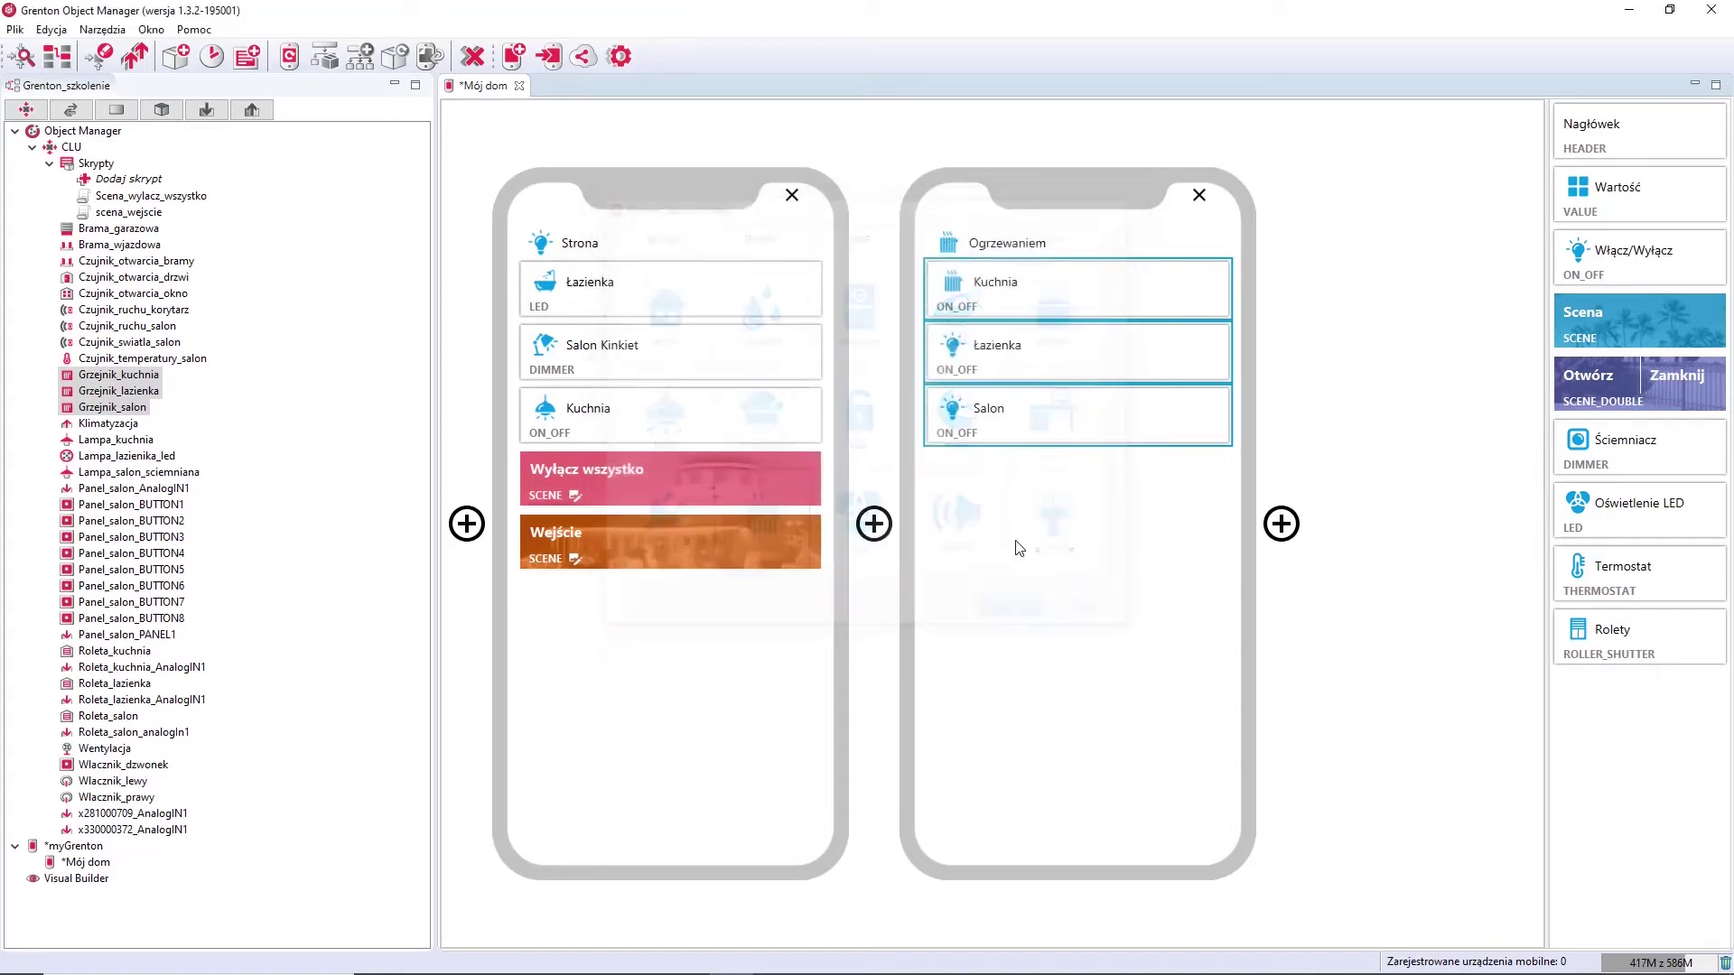
# Give the Łazienka widget the radiator icon, then show the Salon widget's icon choices.
pyautogui.click(944, 354)
pyautogui.scroll(-6, 923, 470)
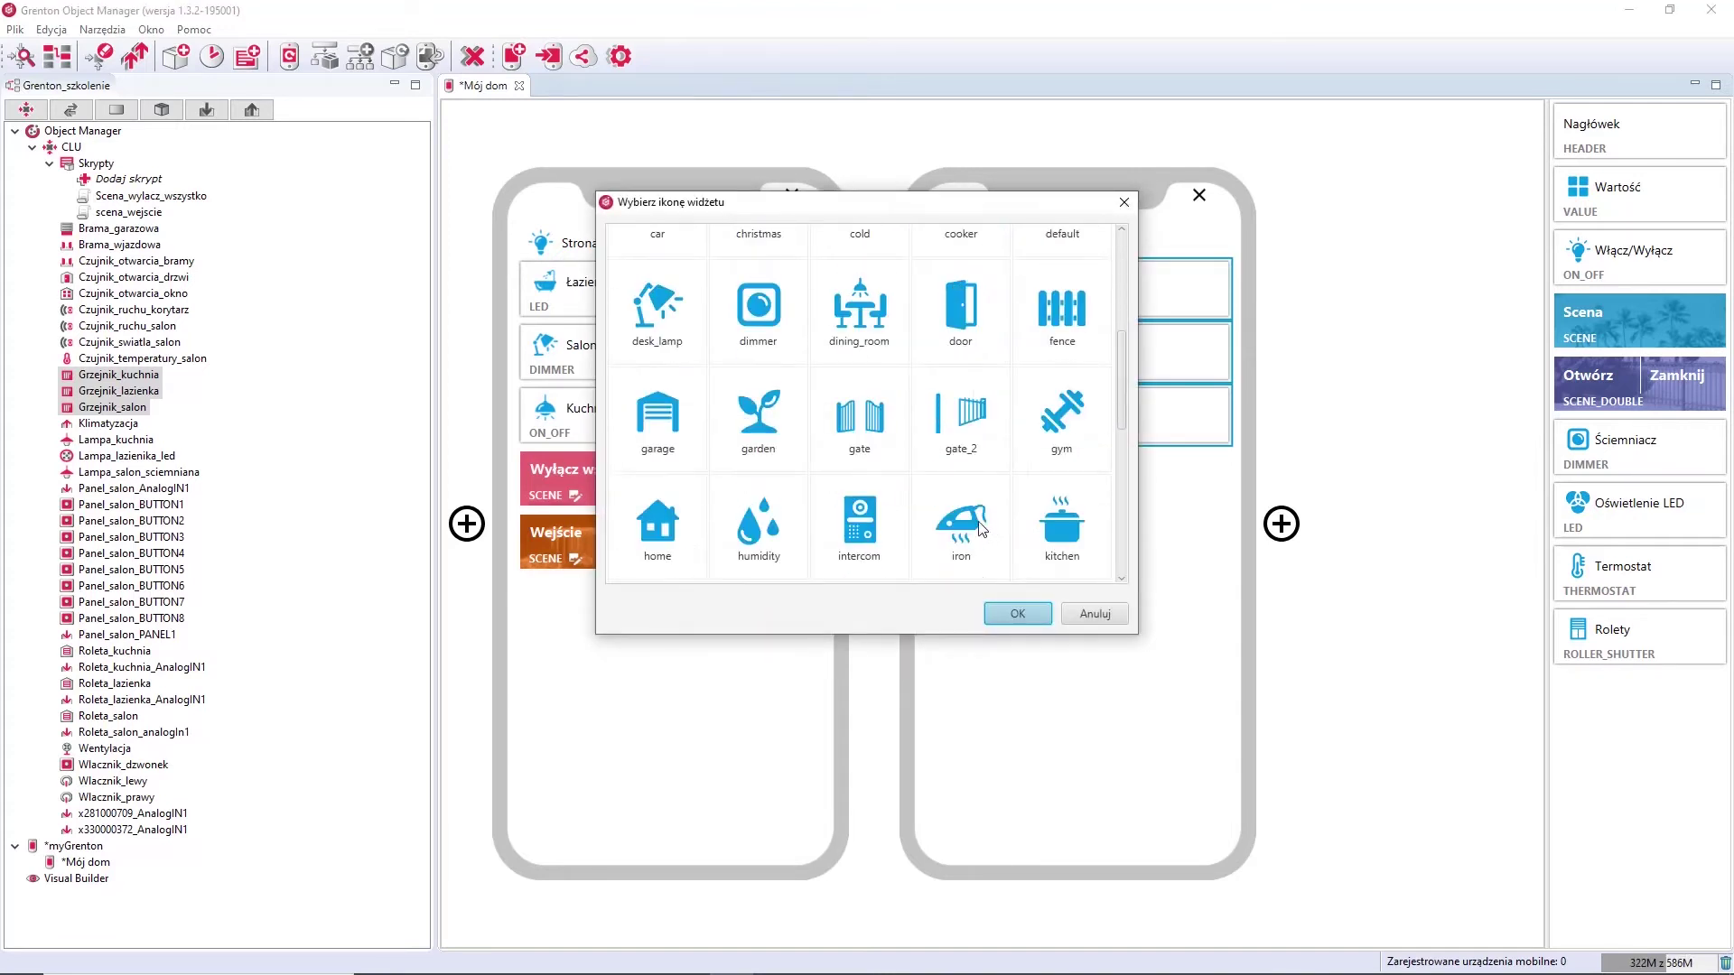
pyautogui.scroll(-3, 943, 531)
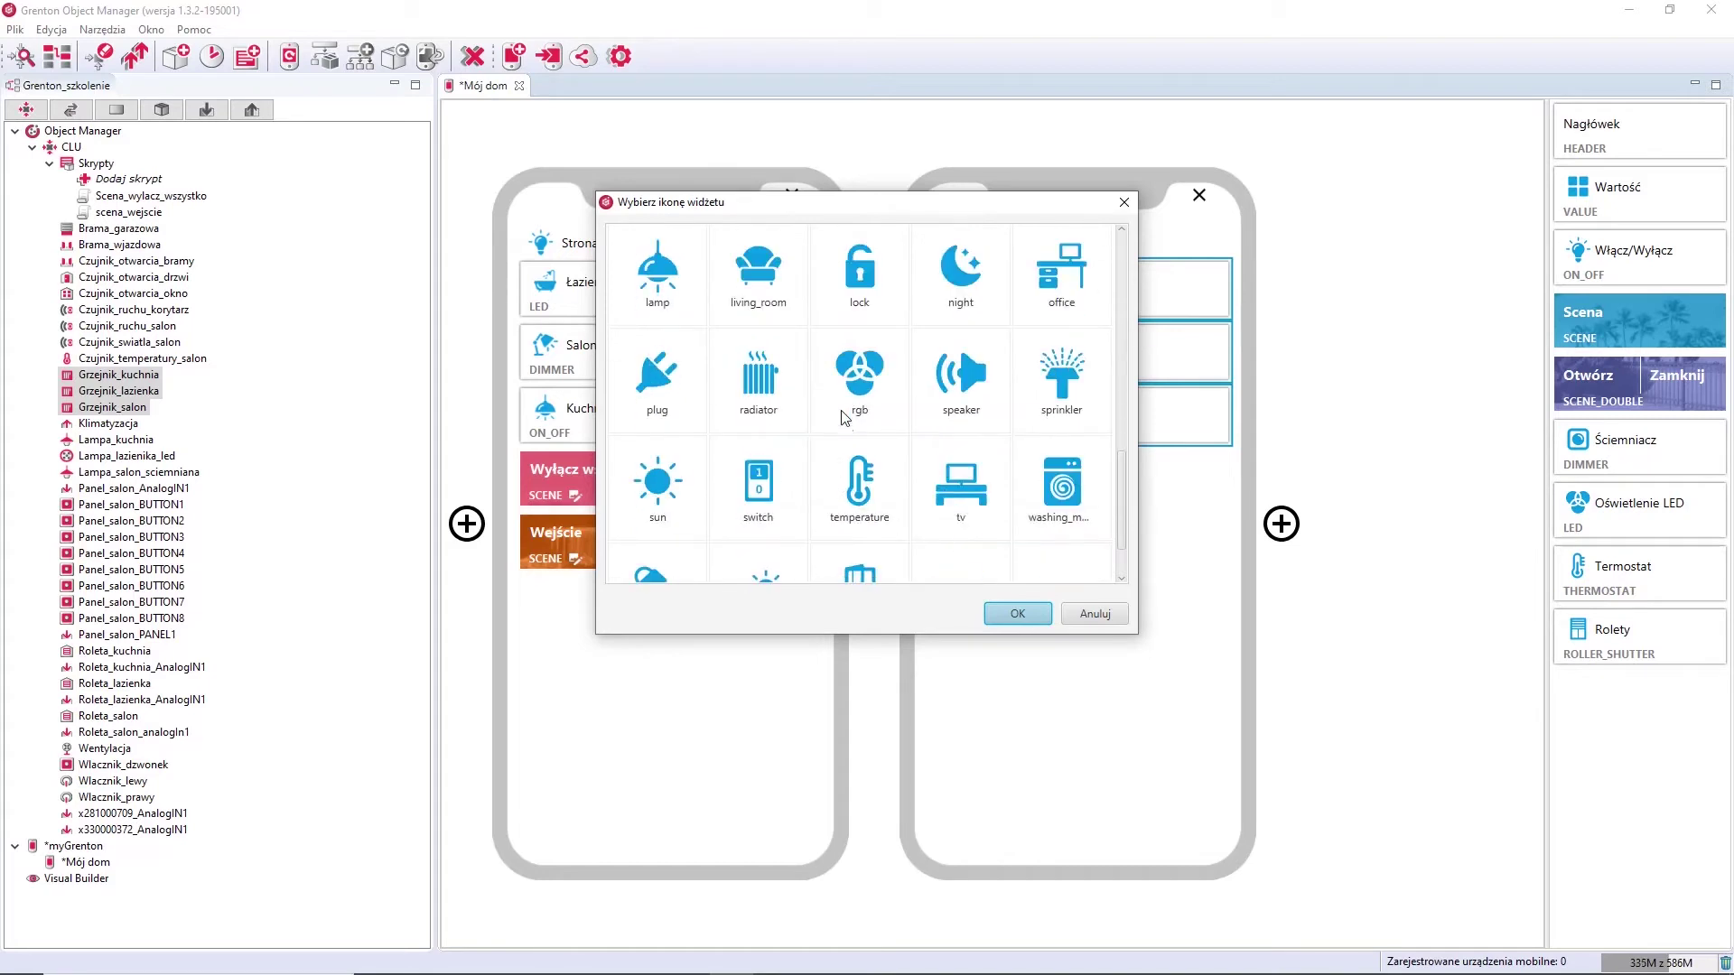
pyautogui.click(771, 404)
pyautogui.click(1017, 613)
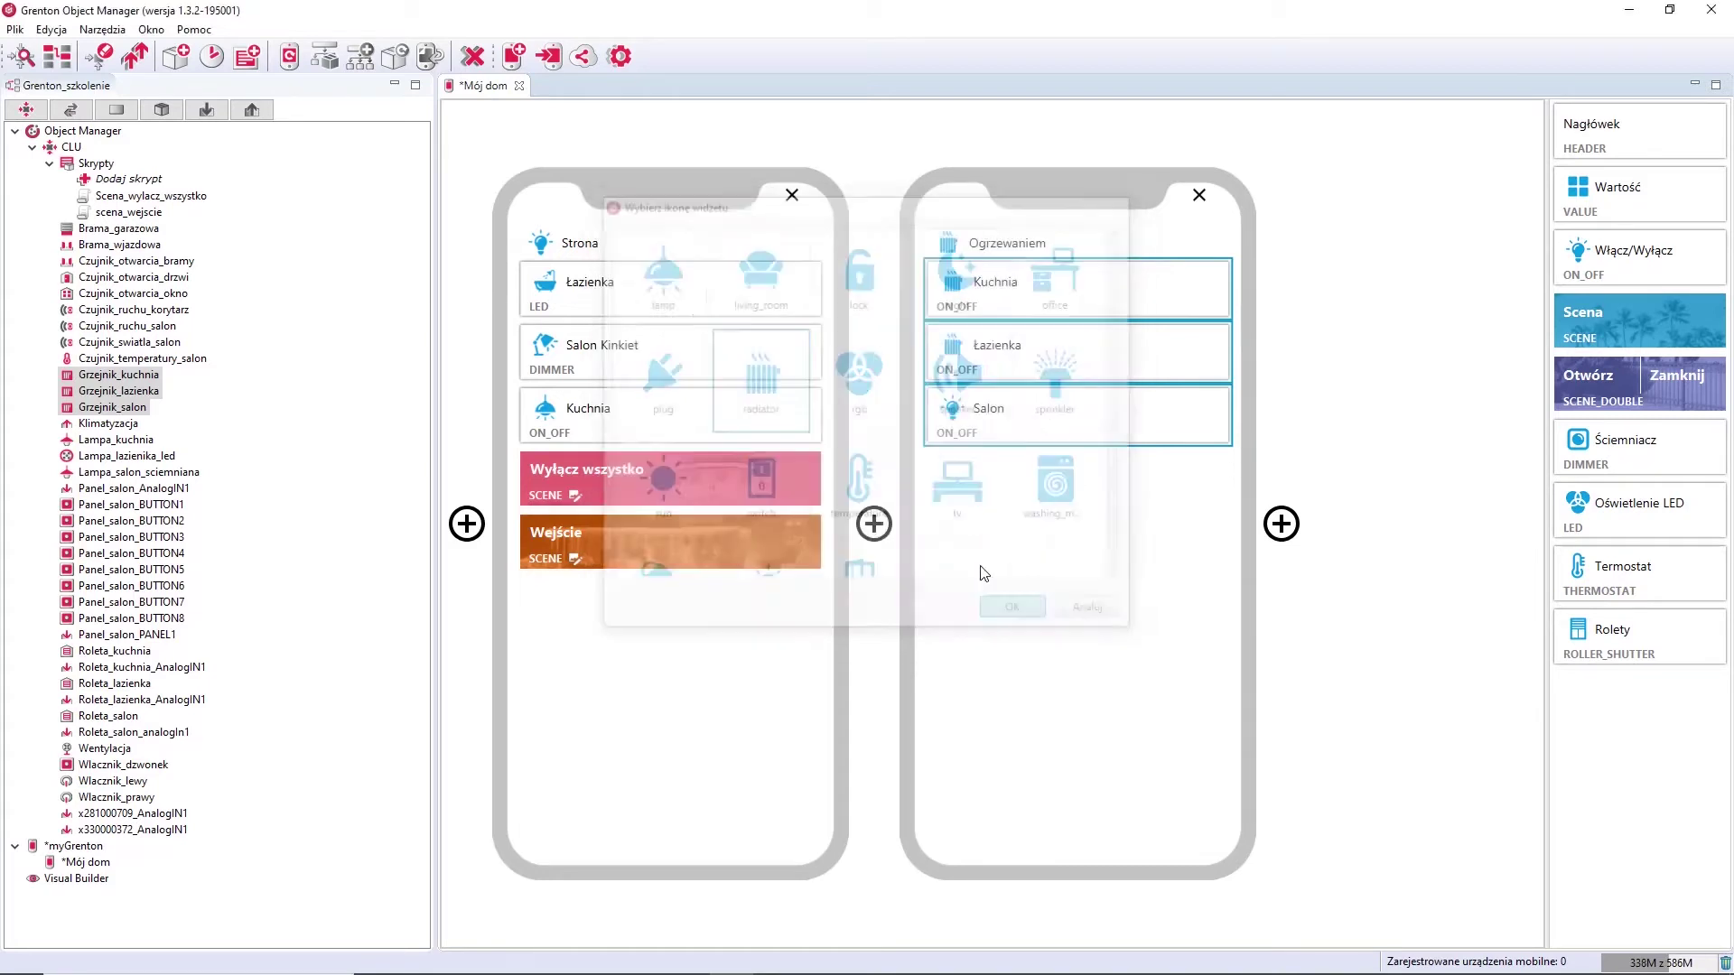
pyautogui.click(940, 418)
pyautogui.scroll(-5, 758, 505)
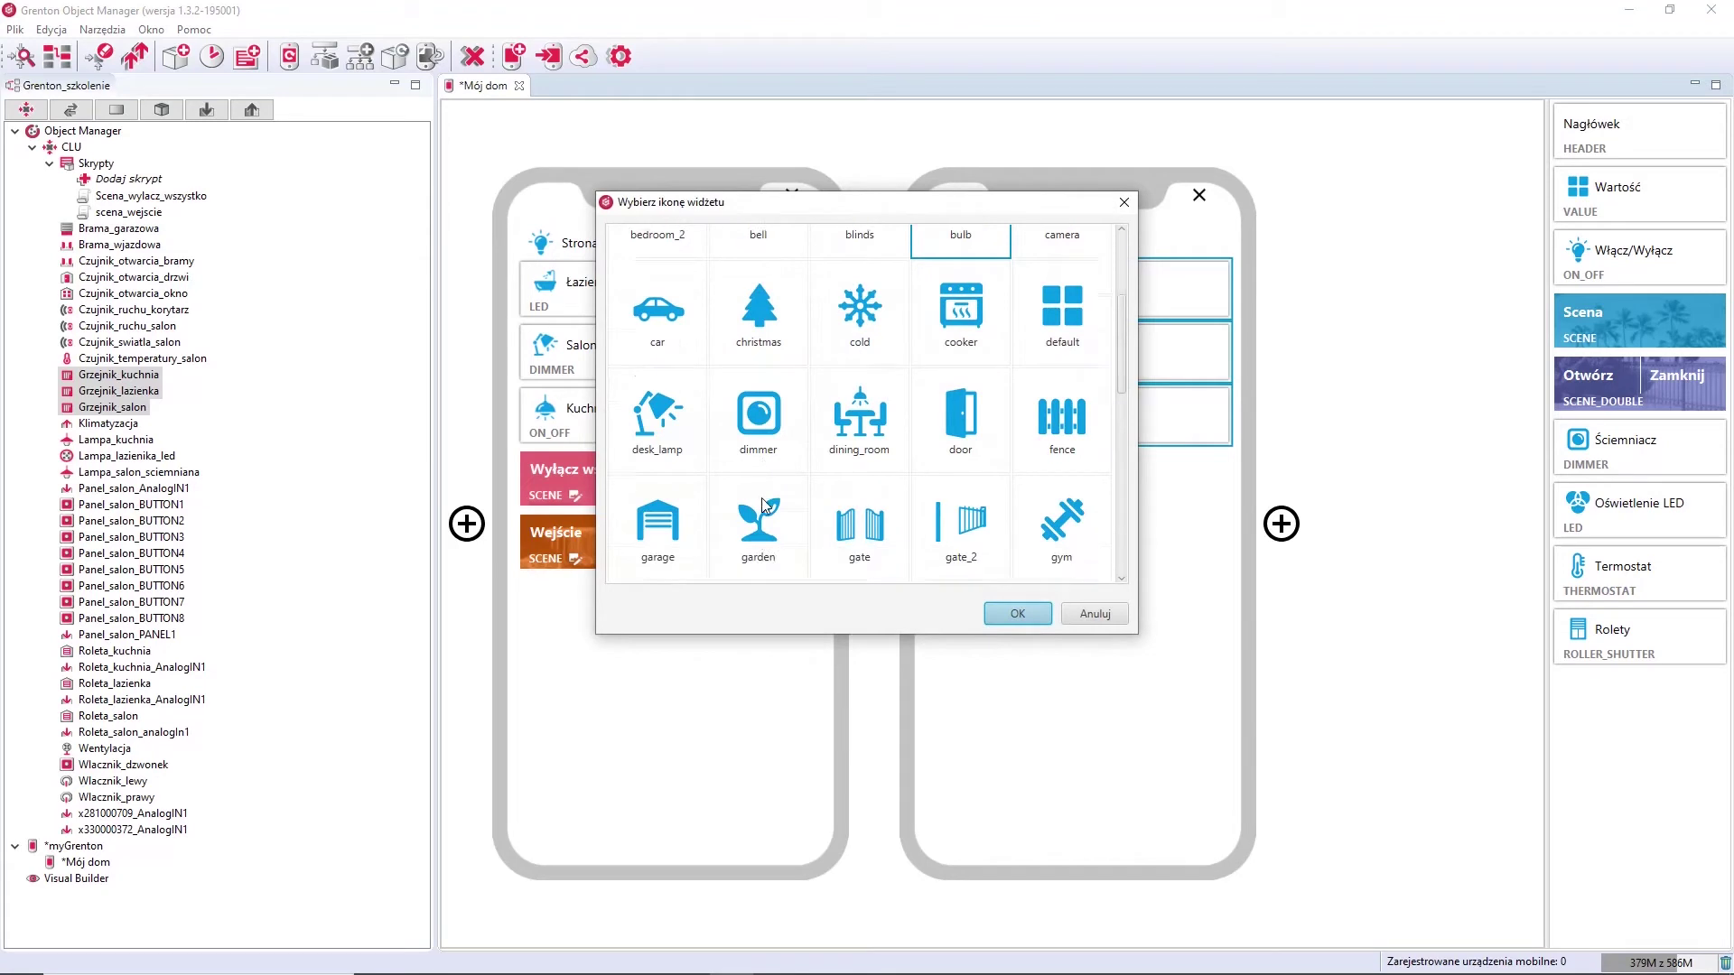
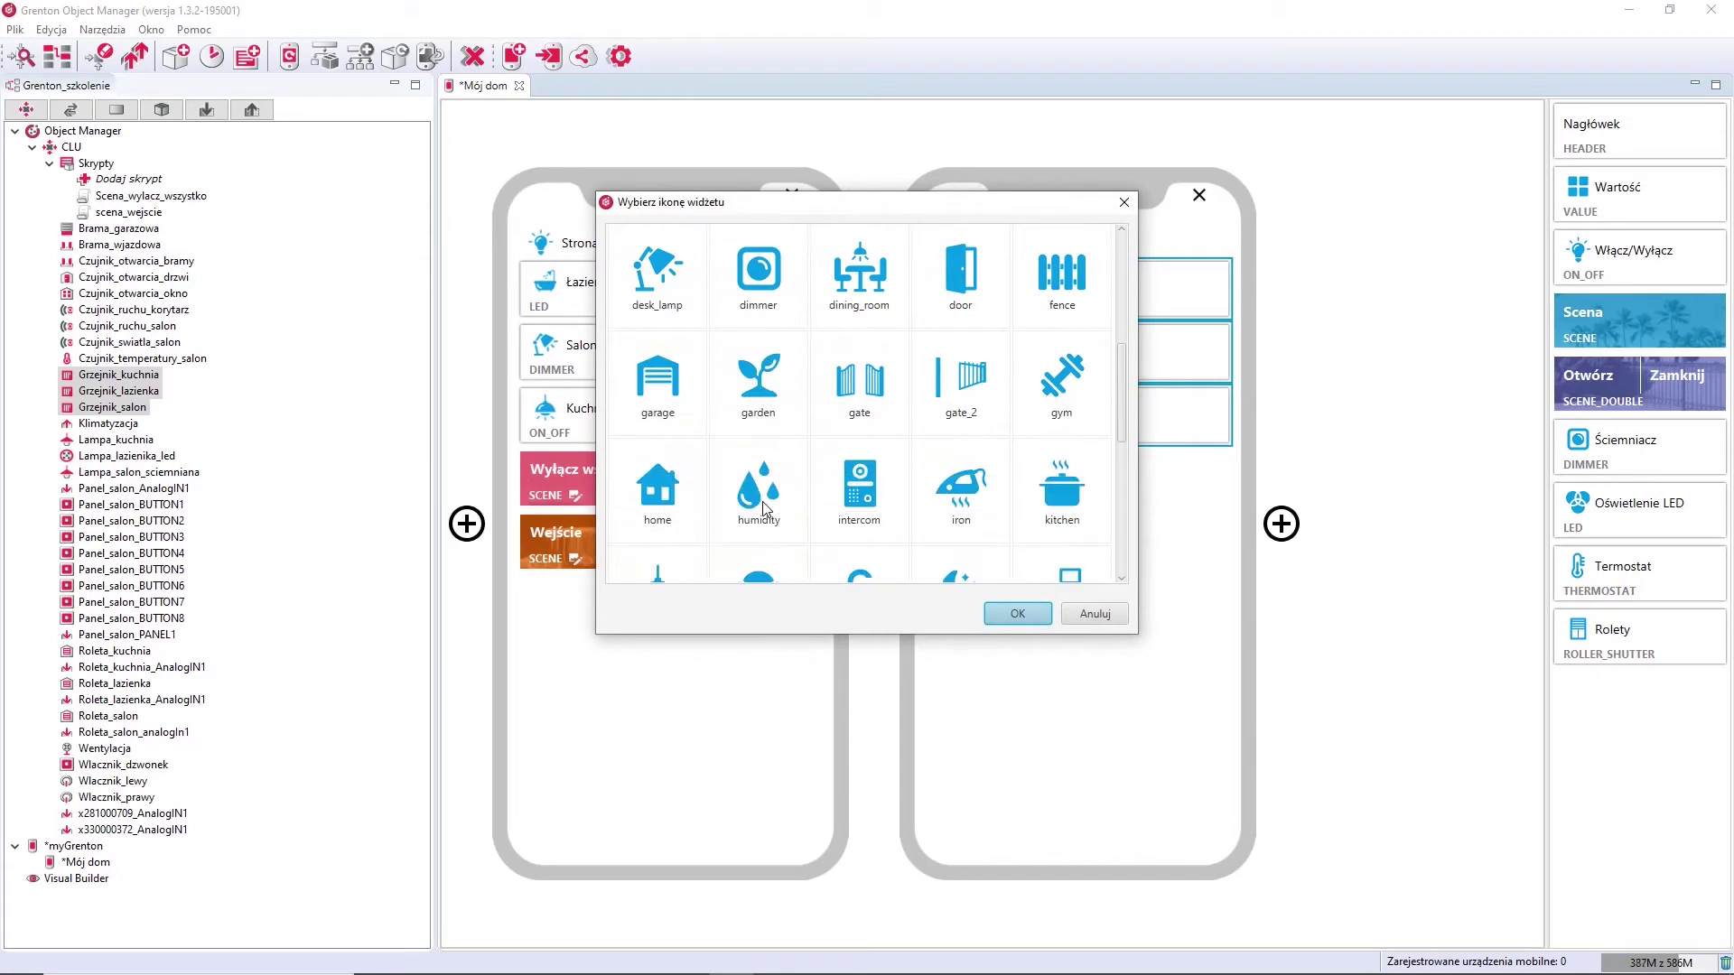
# Apply the radiator icon to the Kuchnia, Łazienka and Salon heater tiles.
pyautogui.click(765, 496)
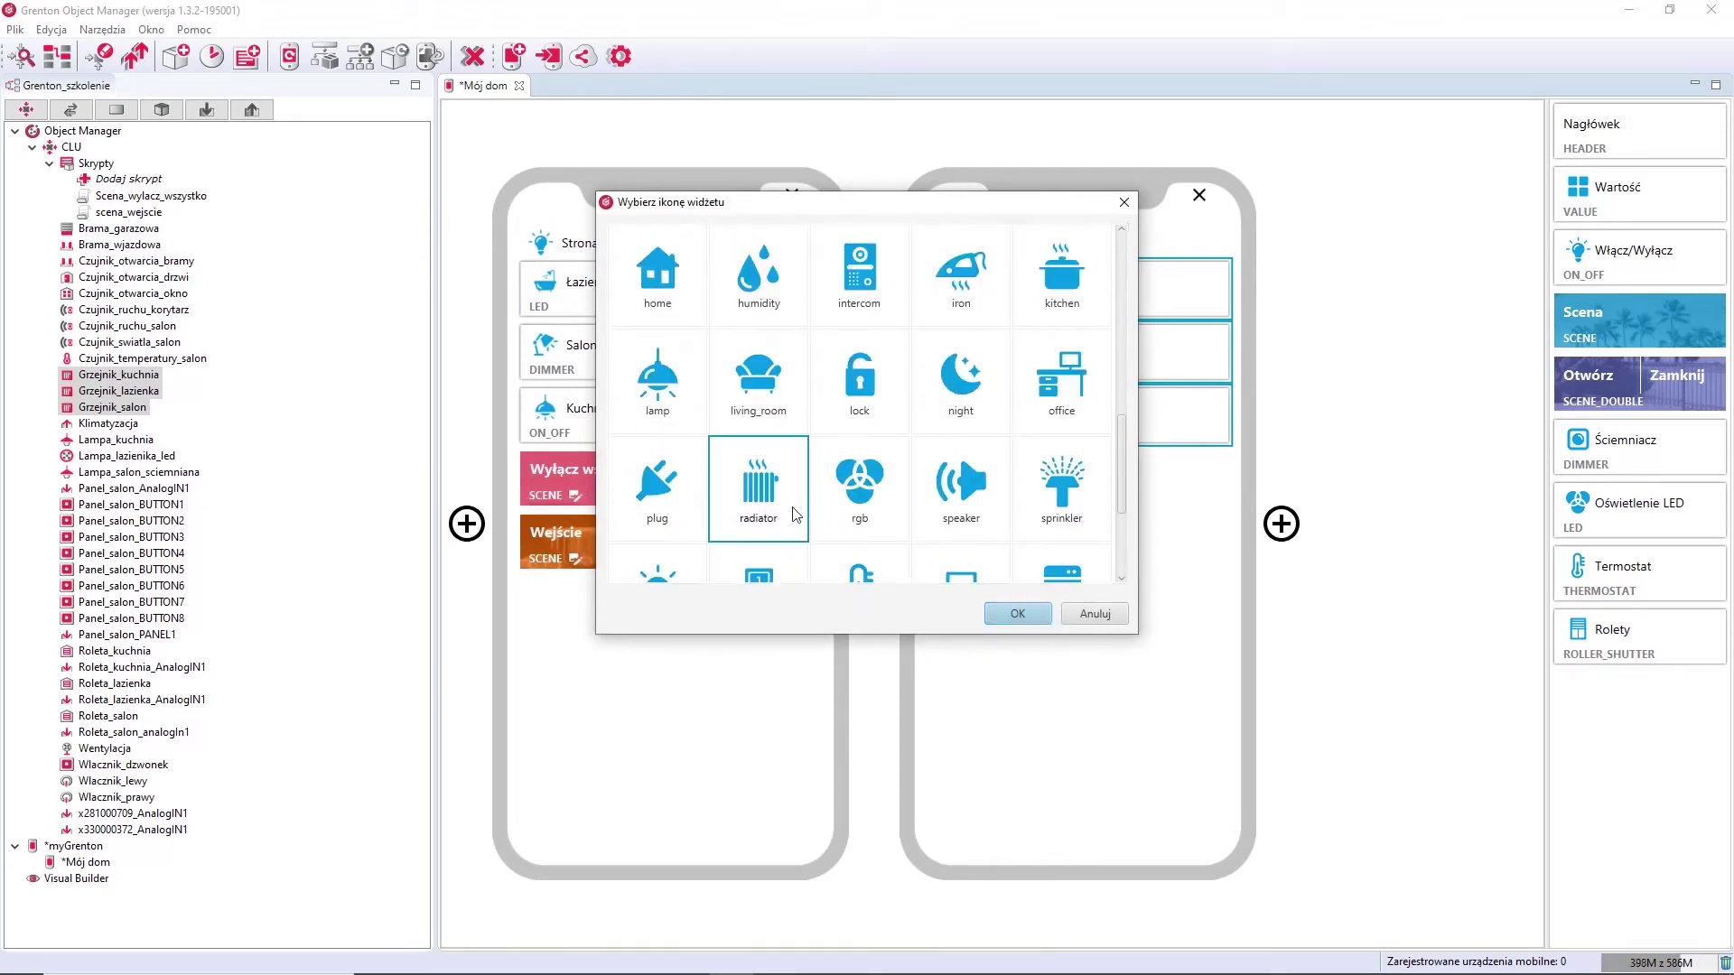
pyautogui.click(1016, 614)
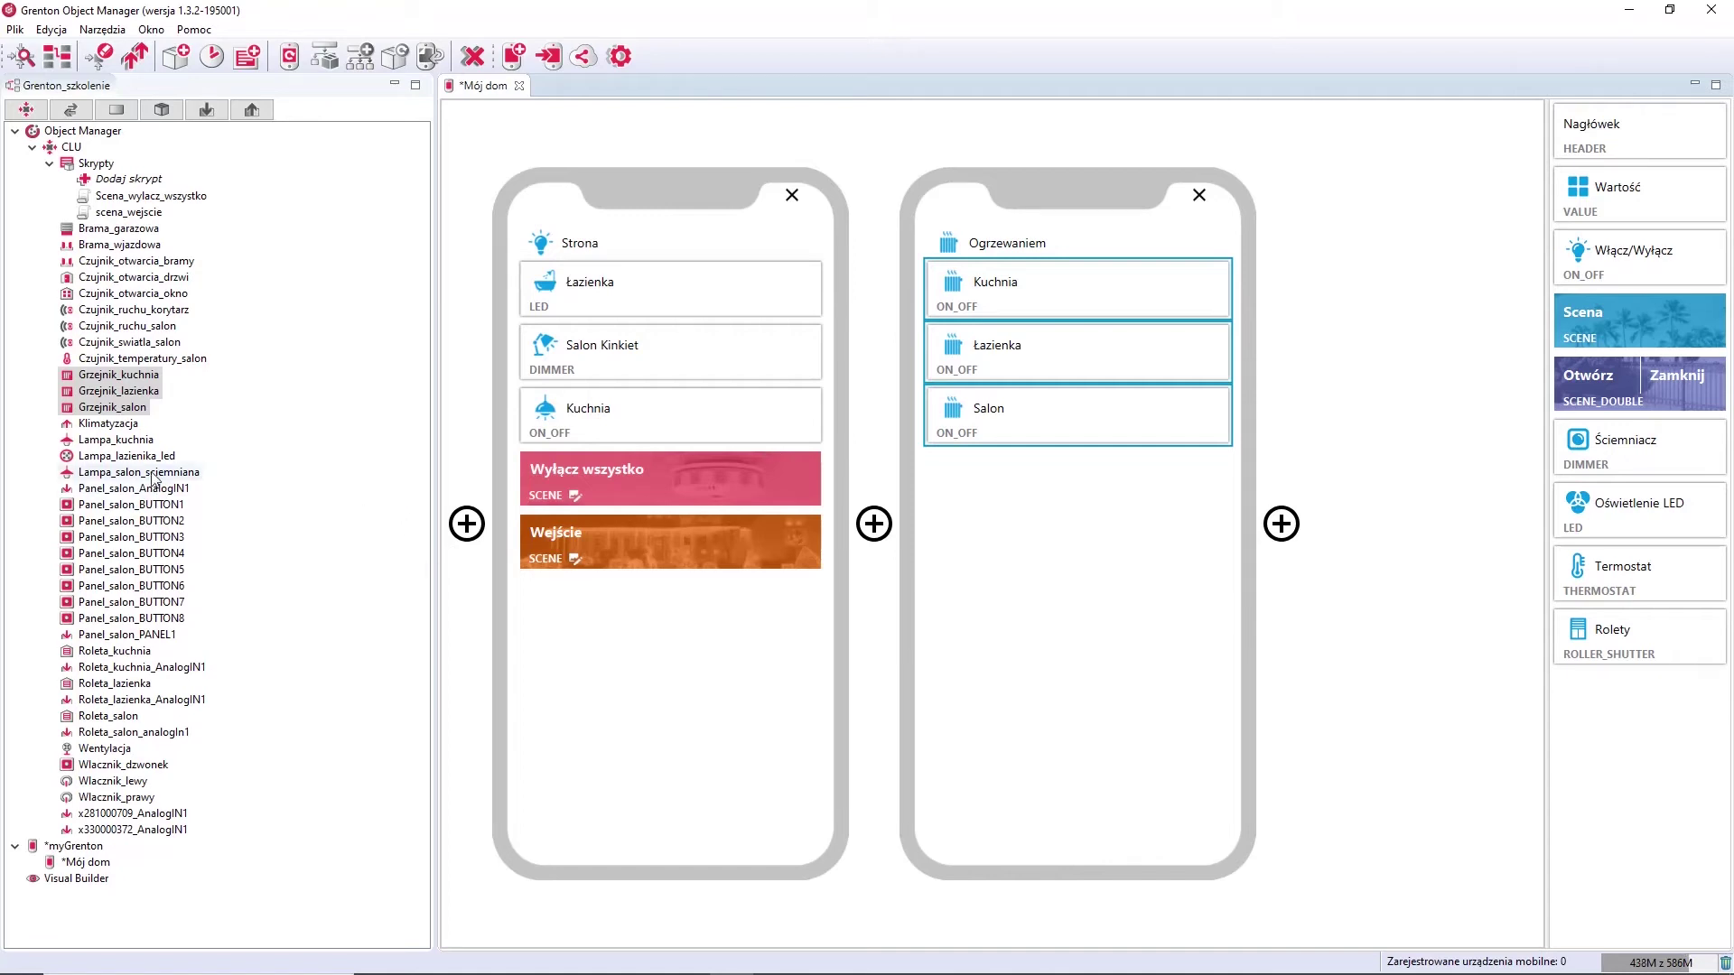
pyautogui.click(1352, 374)
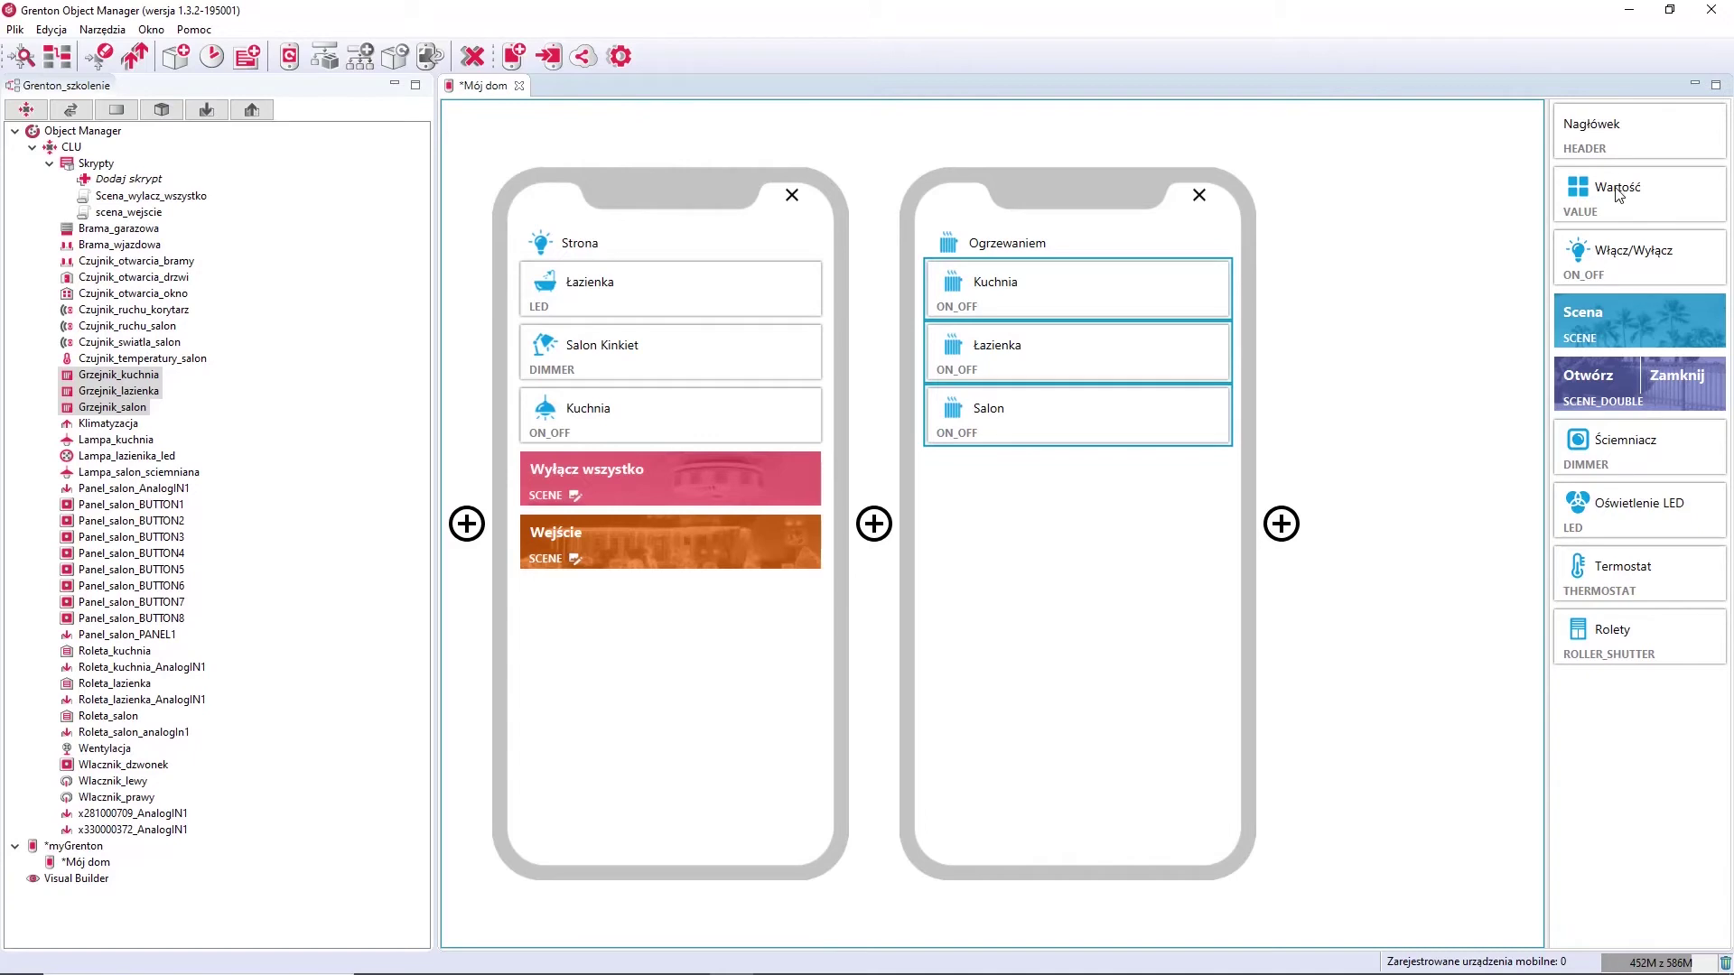
# Place a Wartość tile below Salon and bind its Stan to Czujnik_temperatury_salon's Value.
pyautogui.moveTo(1590, 202); pyautogui.dragTo(1127, 516)
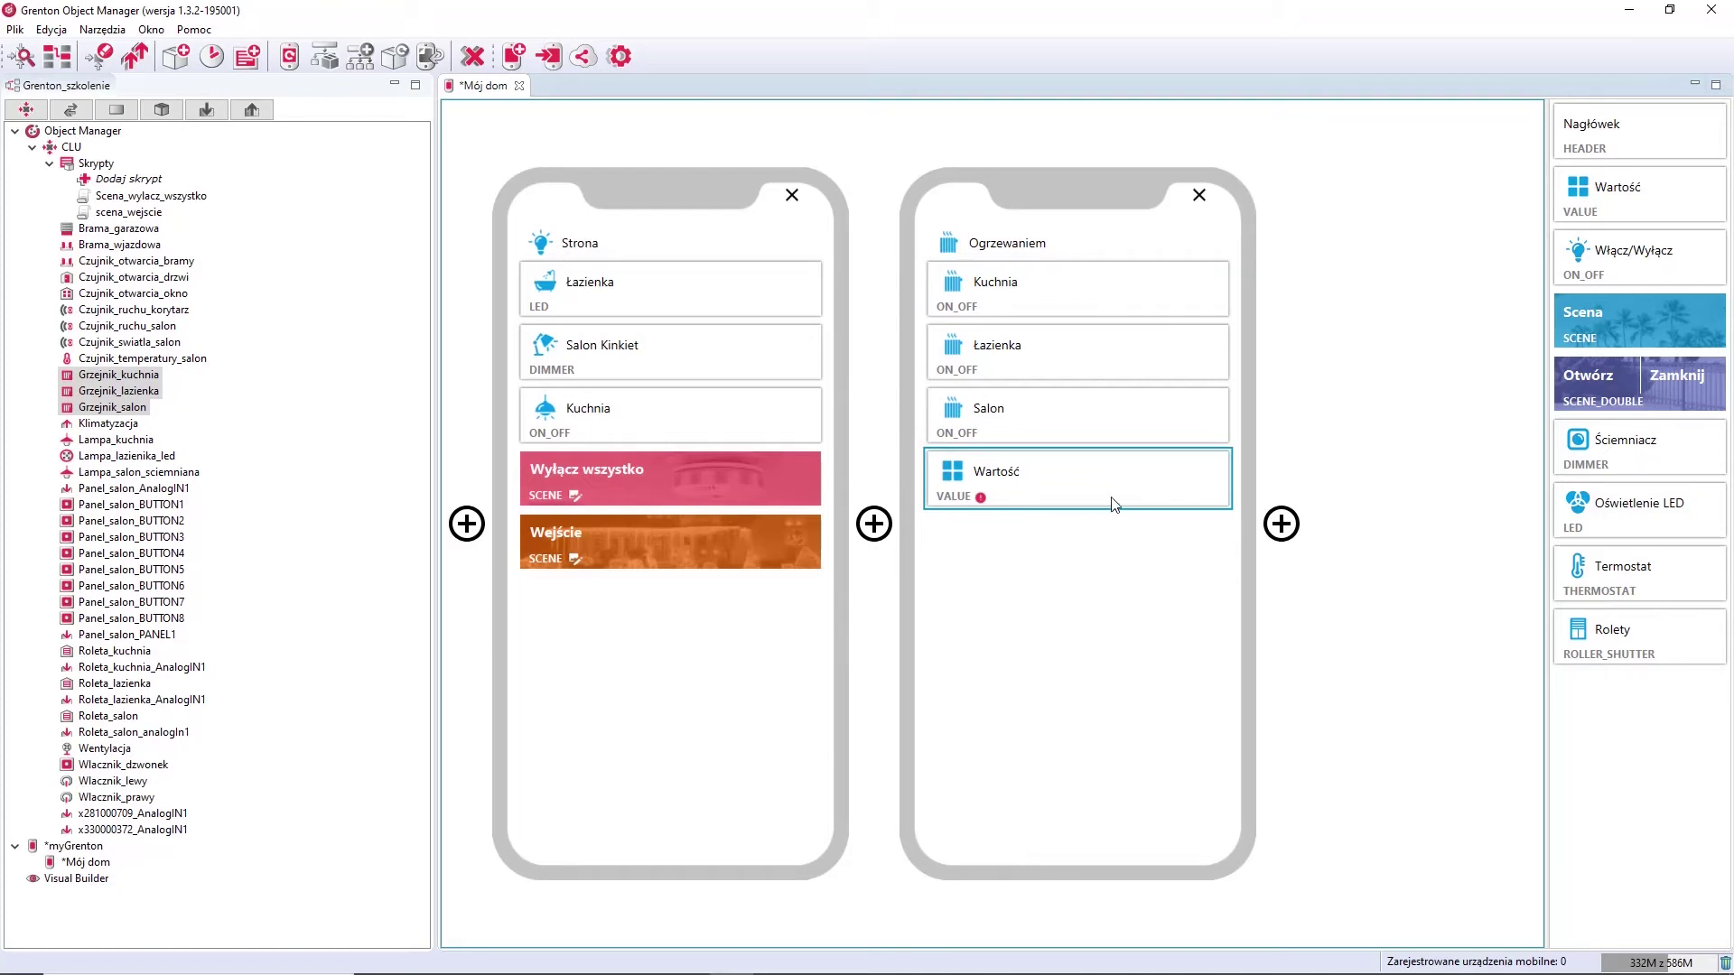
pyautogui.doubleClick(1124, 487)
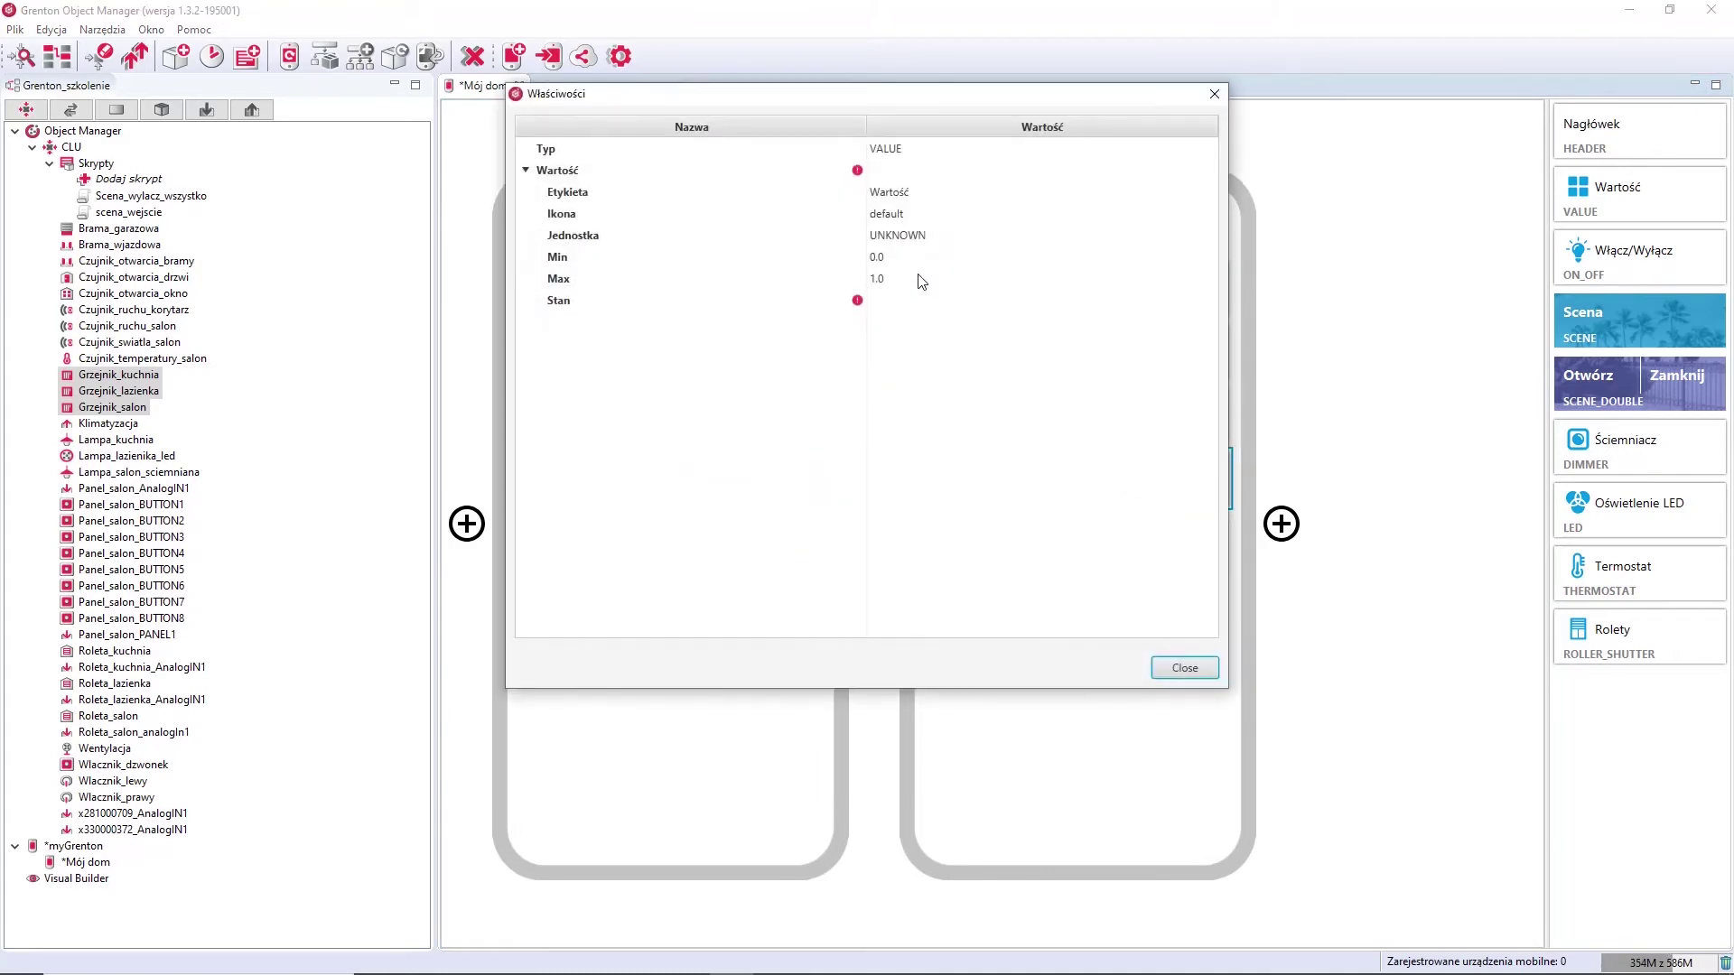
pyautogui.click(905, 304)
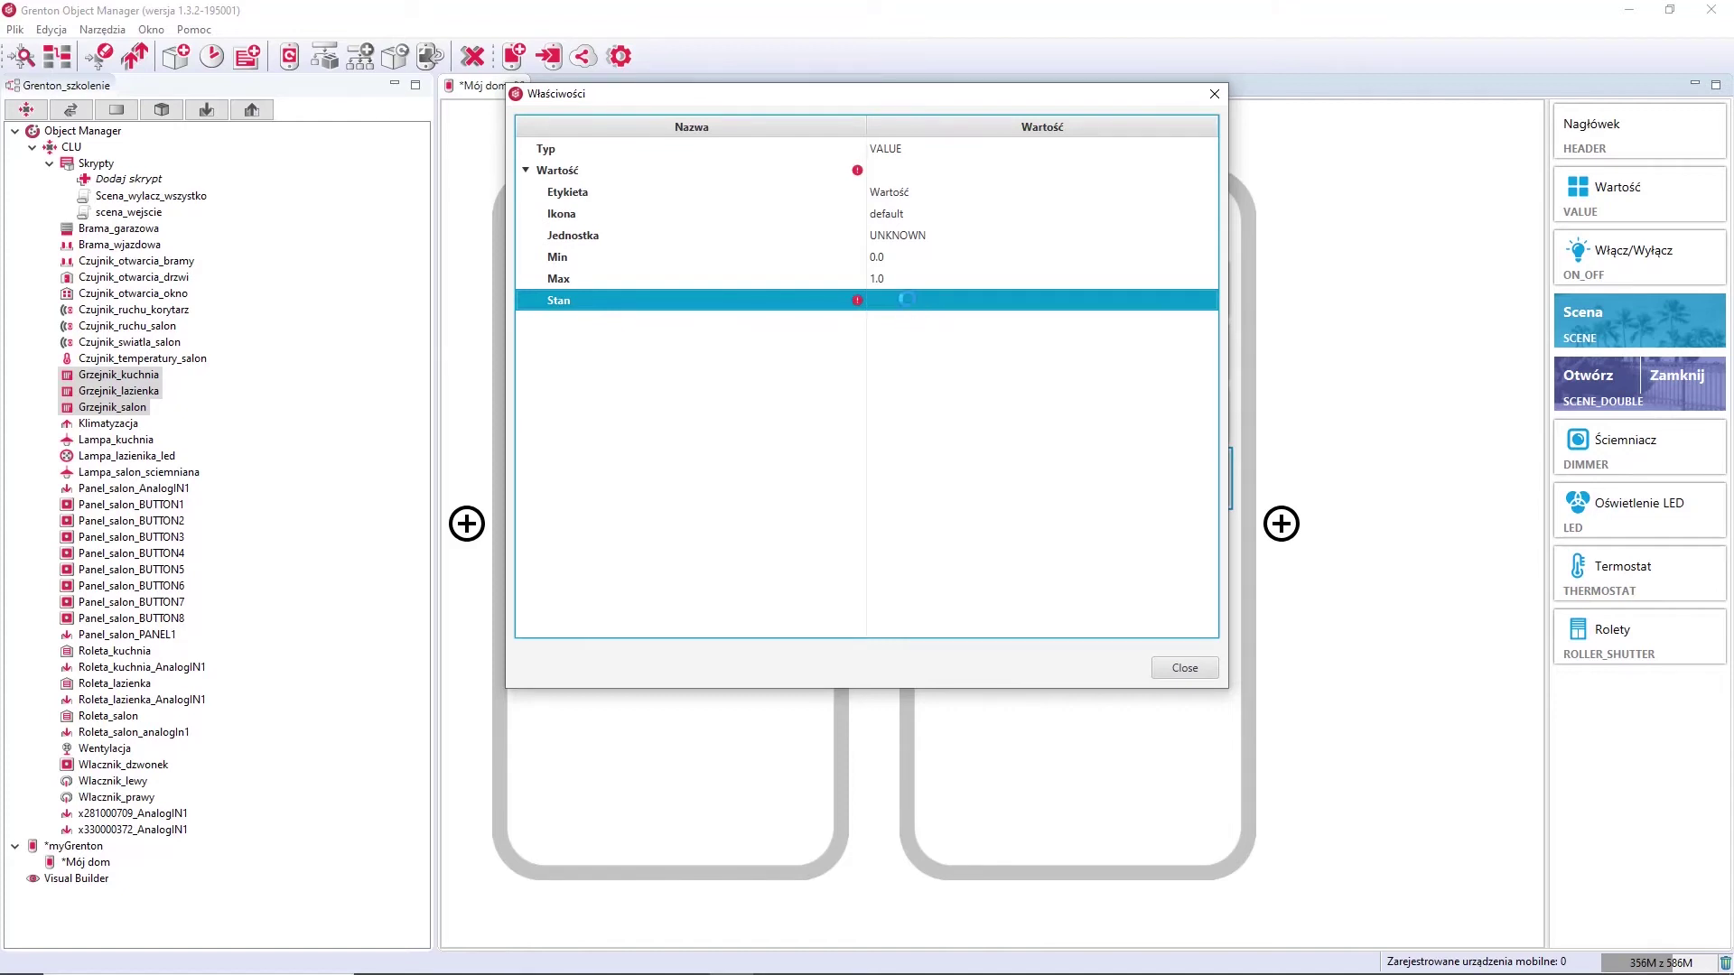
pyautogui.doubleClick(905, 308)
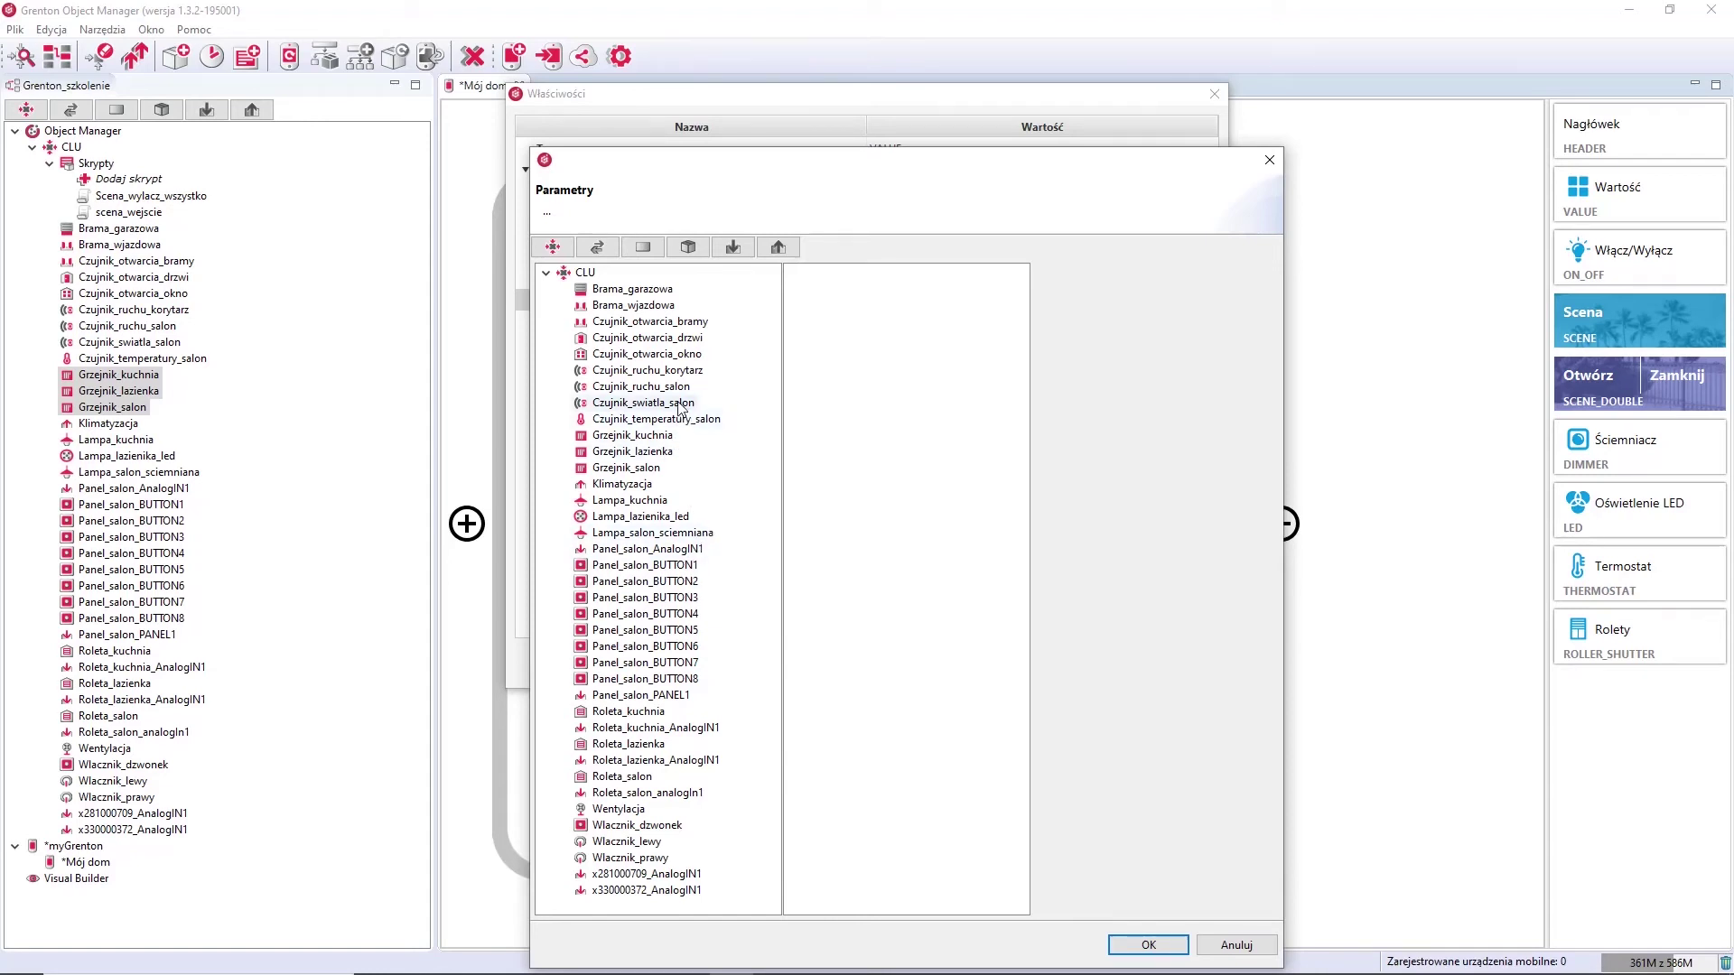
pyautogui.click(670, 420)
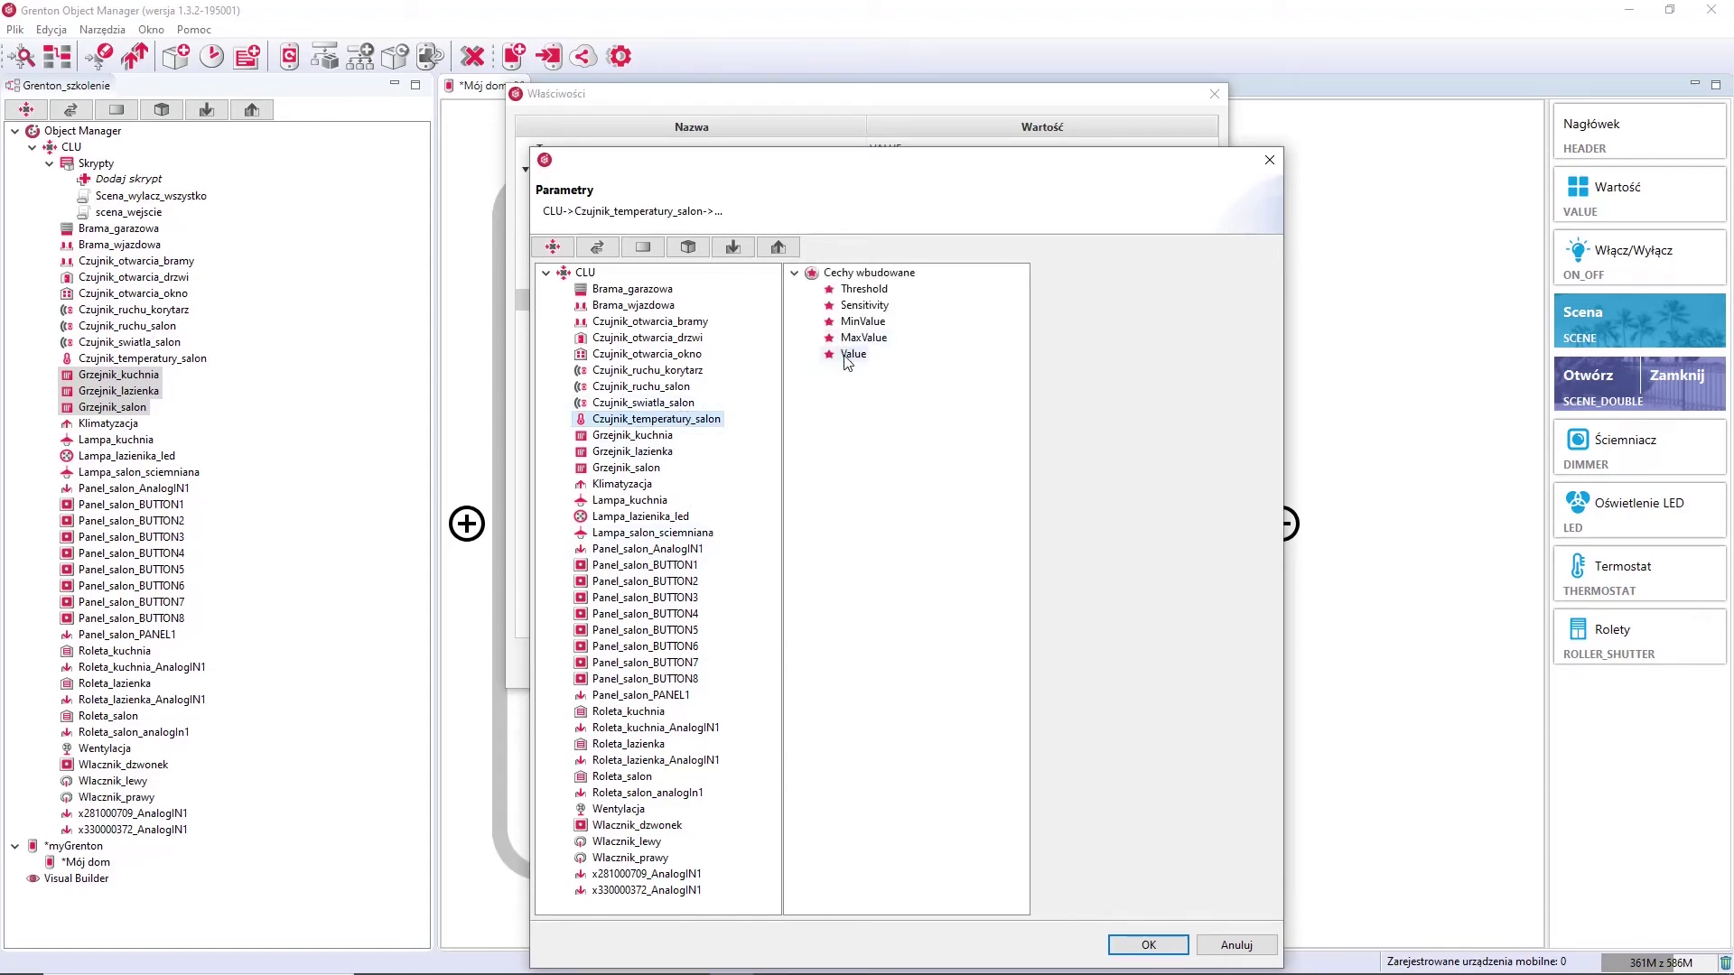
pyautogui.click(847, 356)
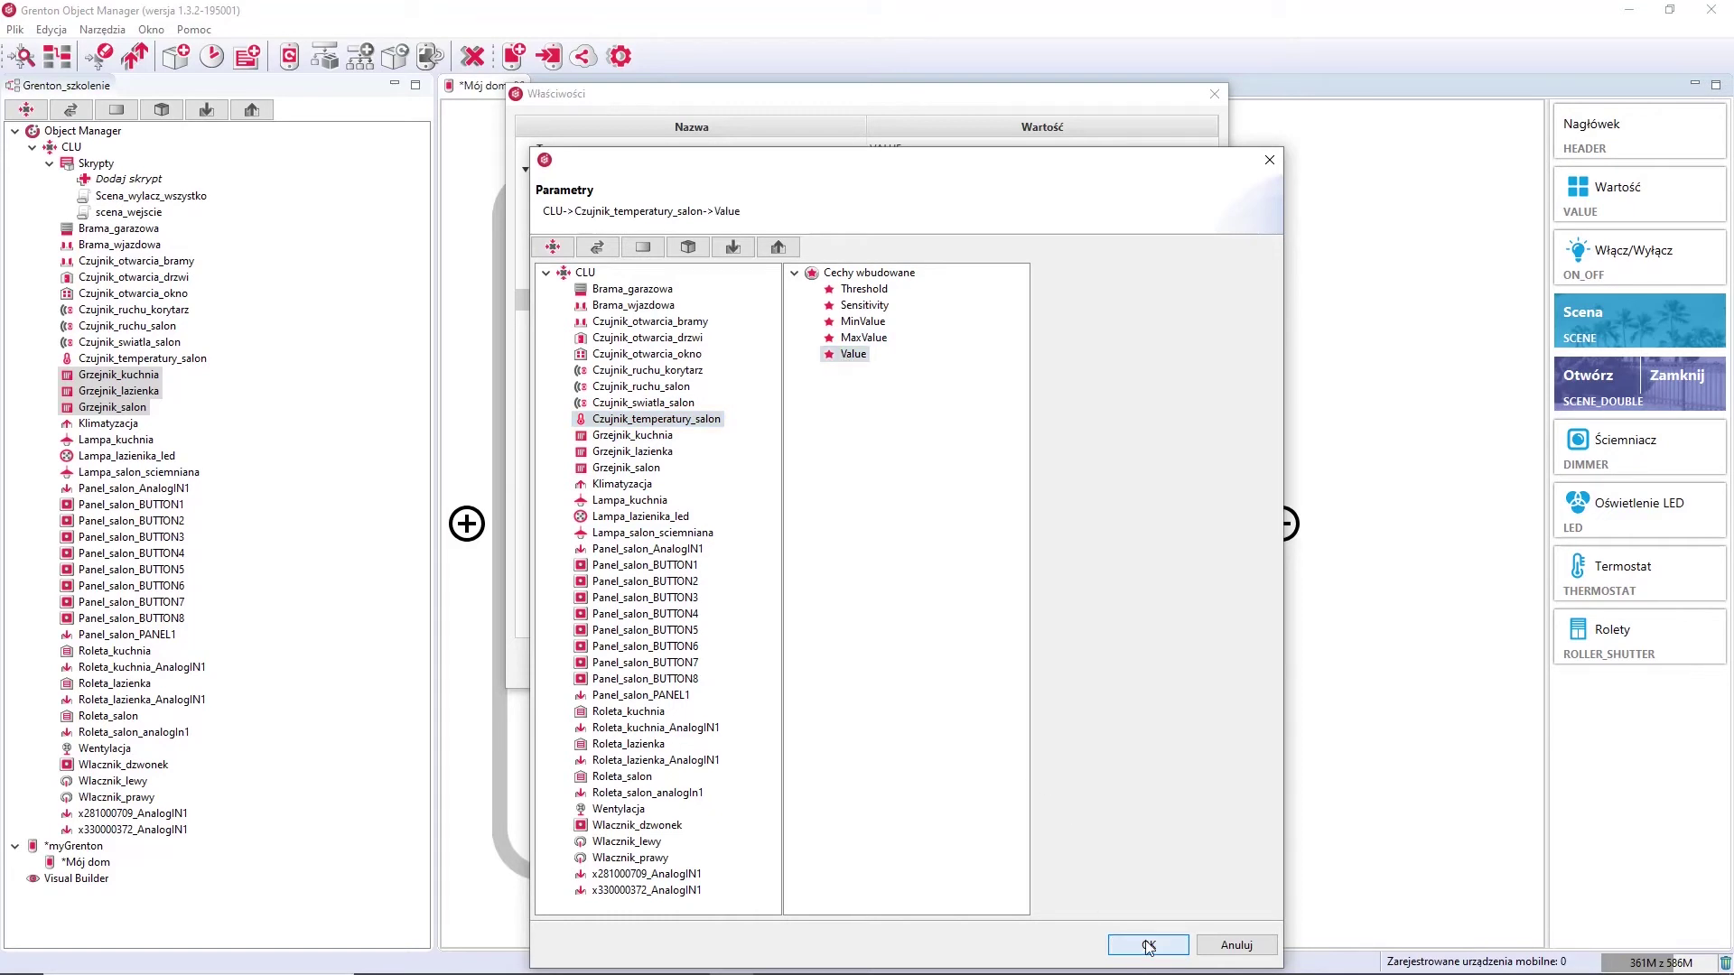
pyautogui.click(1146, 945)
pyautogui.click(1184, 668)
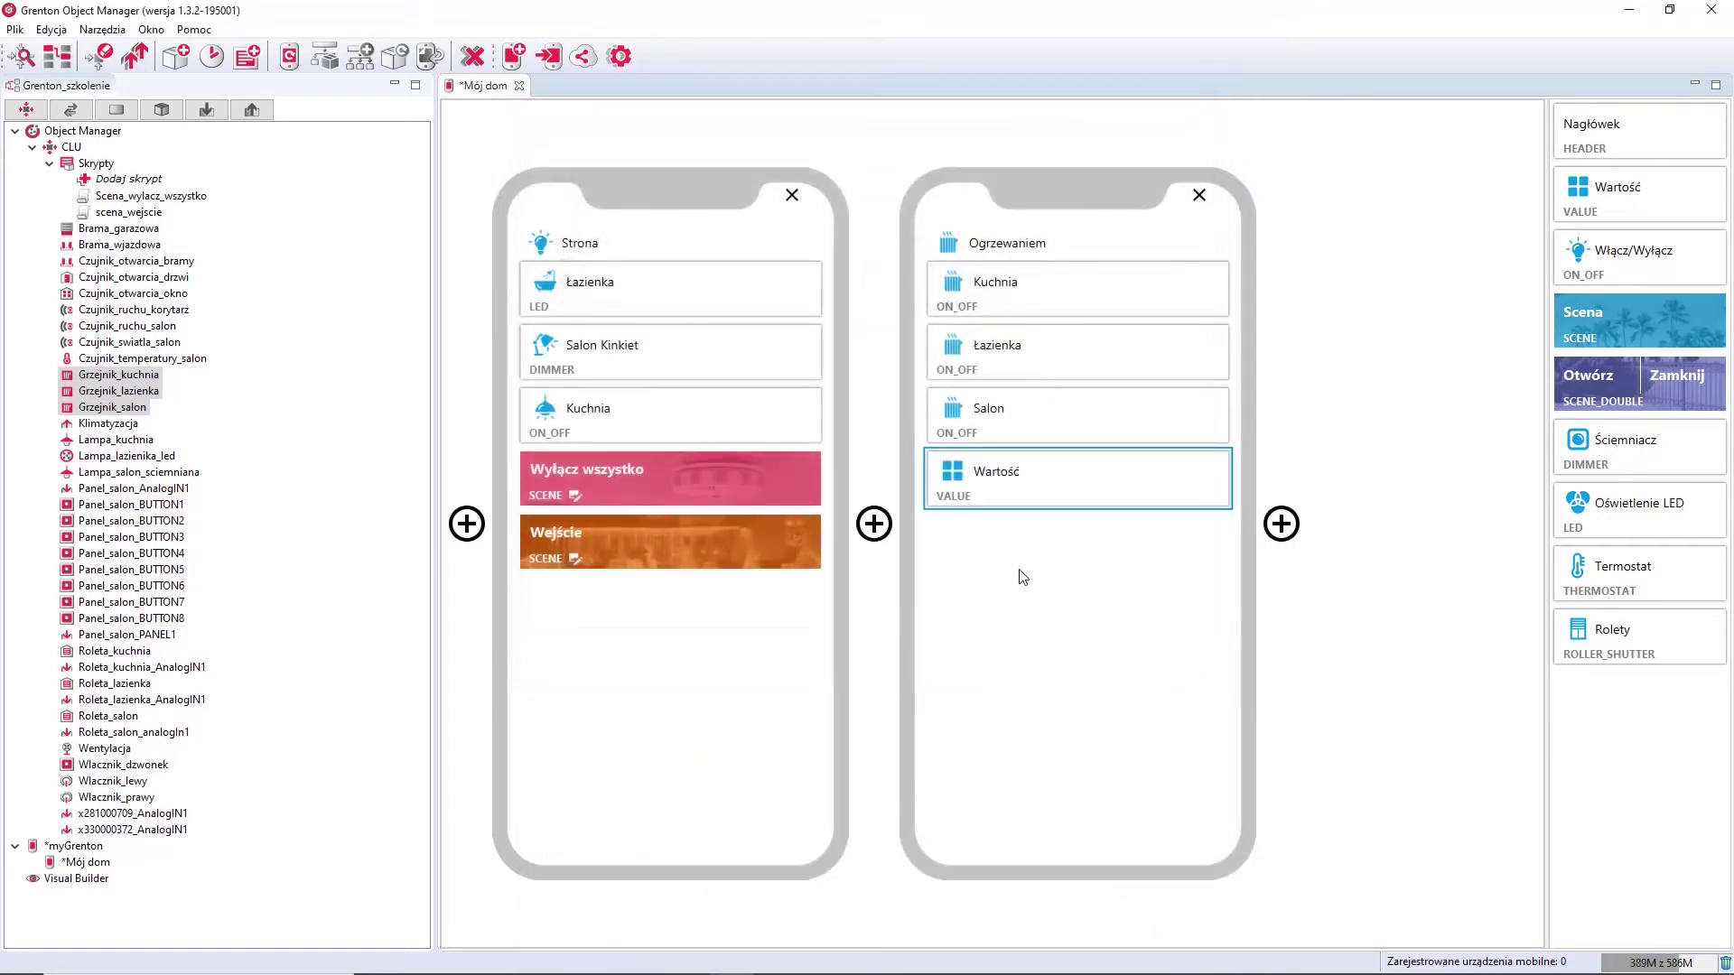
# Set the Wartość tile's icon to the temperature thermometer.
pyautogui.click(955, 471)
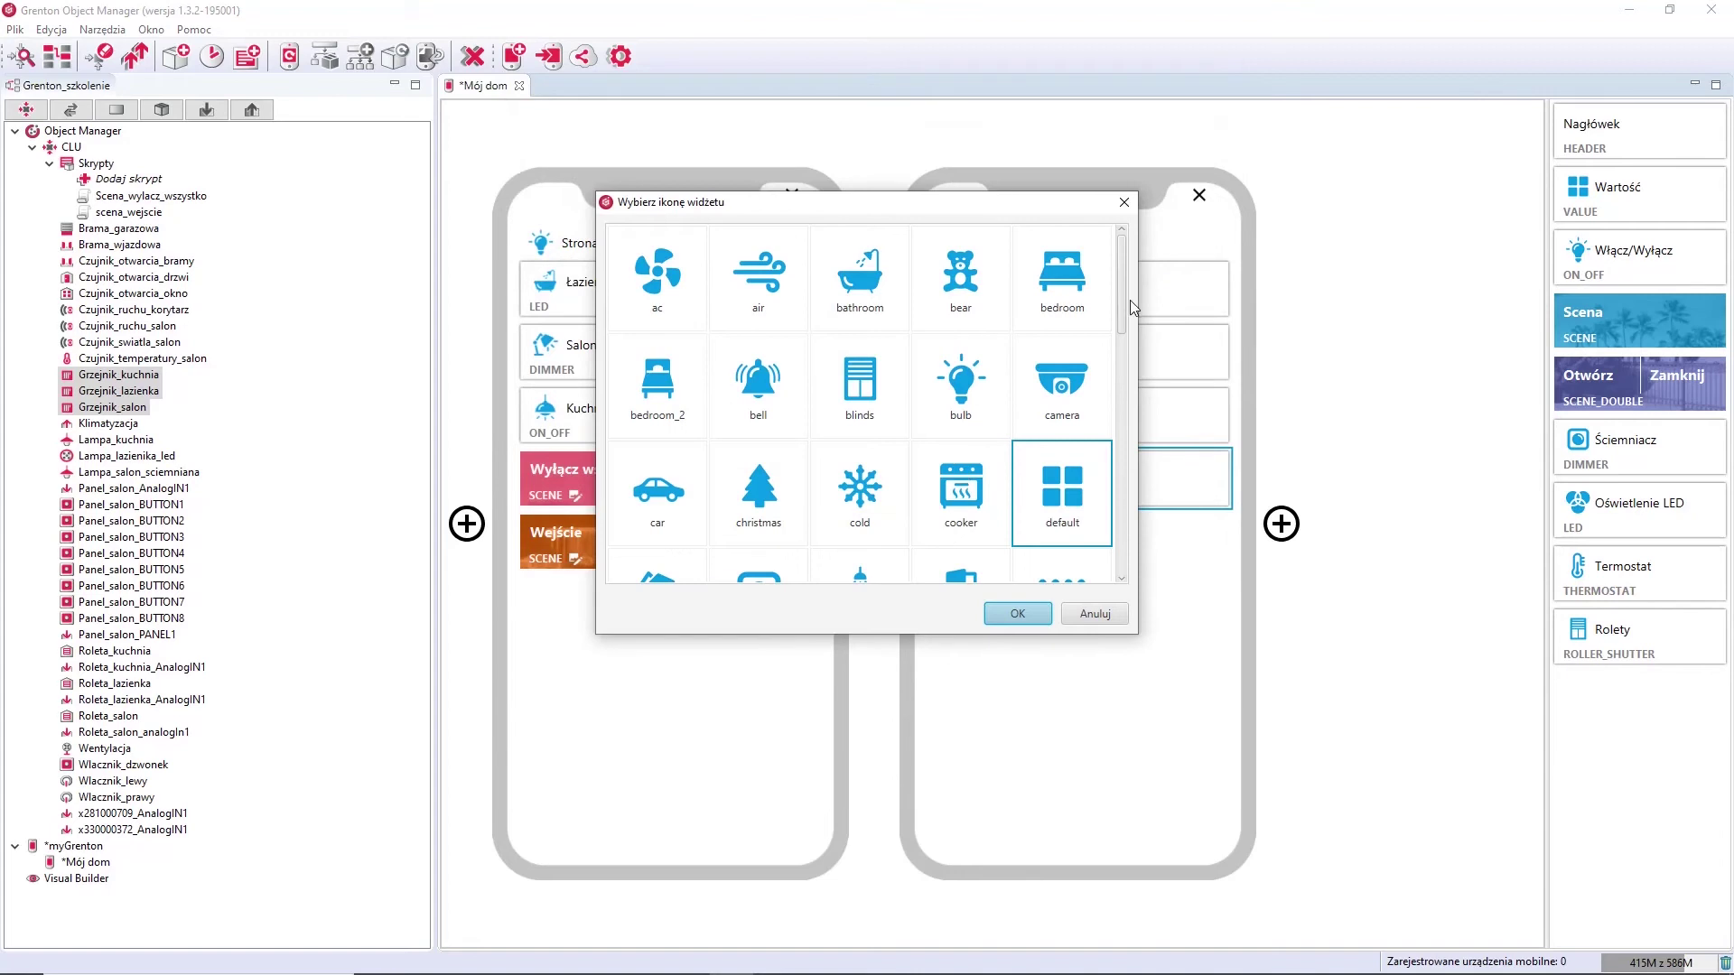
pyautogui.scroll(-4, 1113, 316)
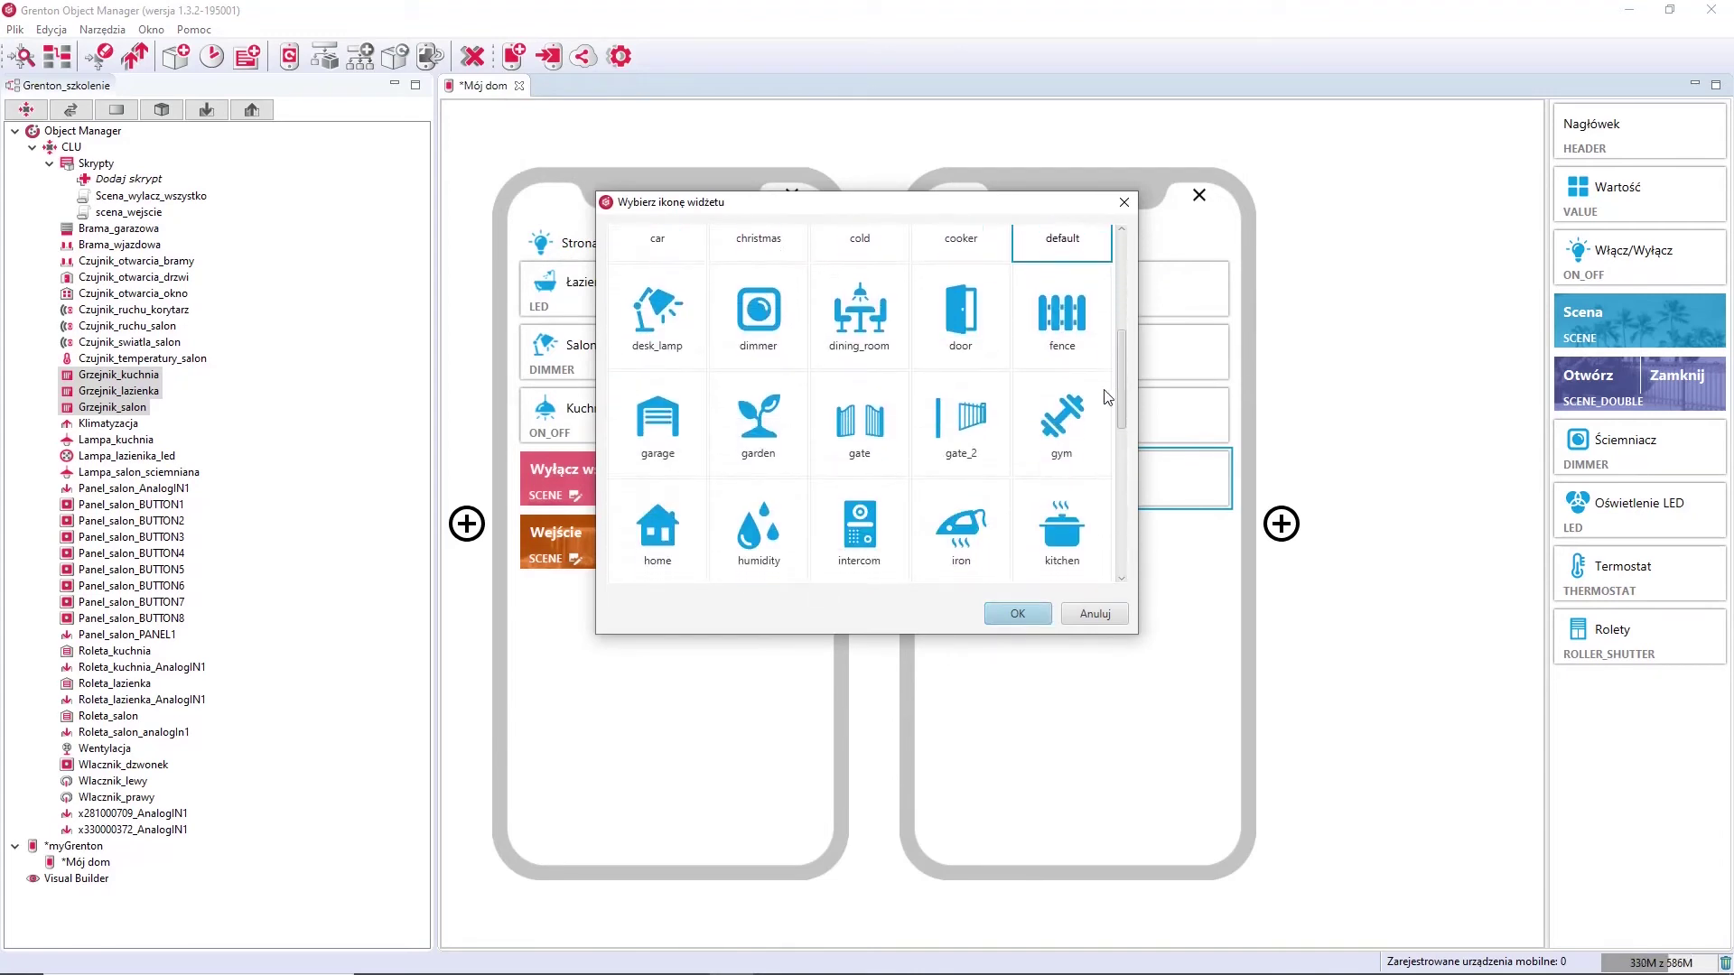
pyautogui.scroll(-3, 1083, 444)
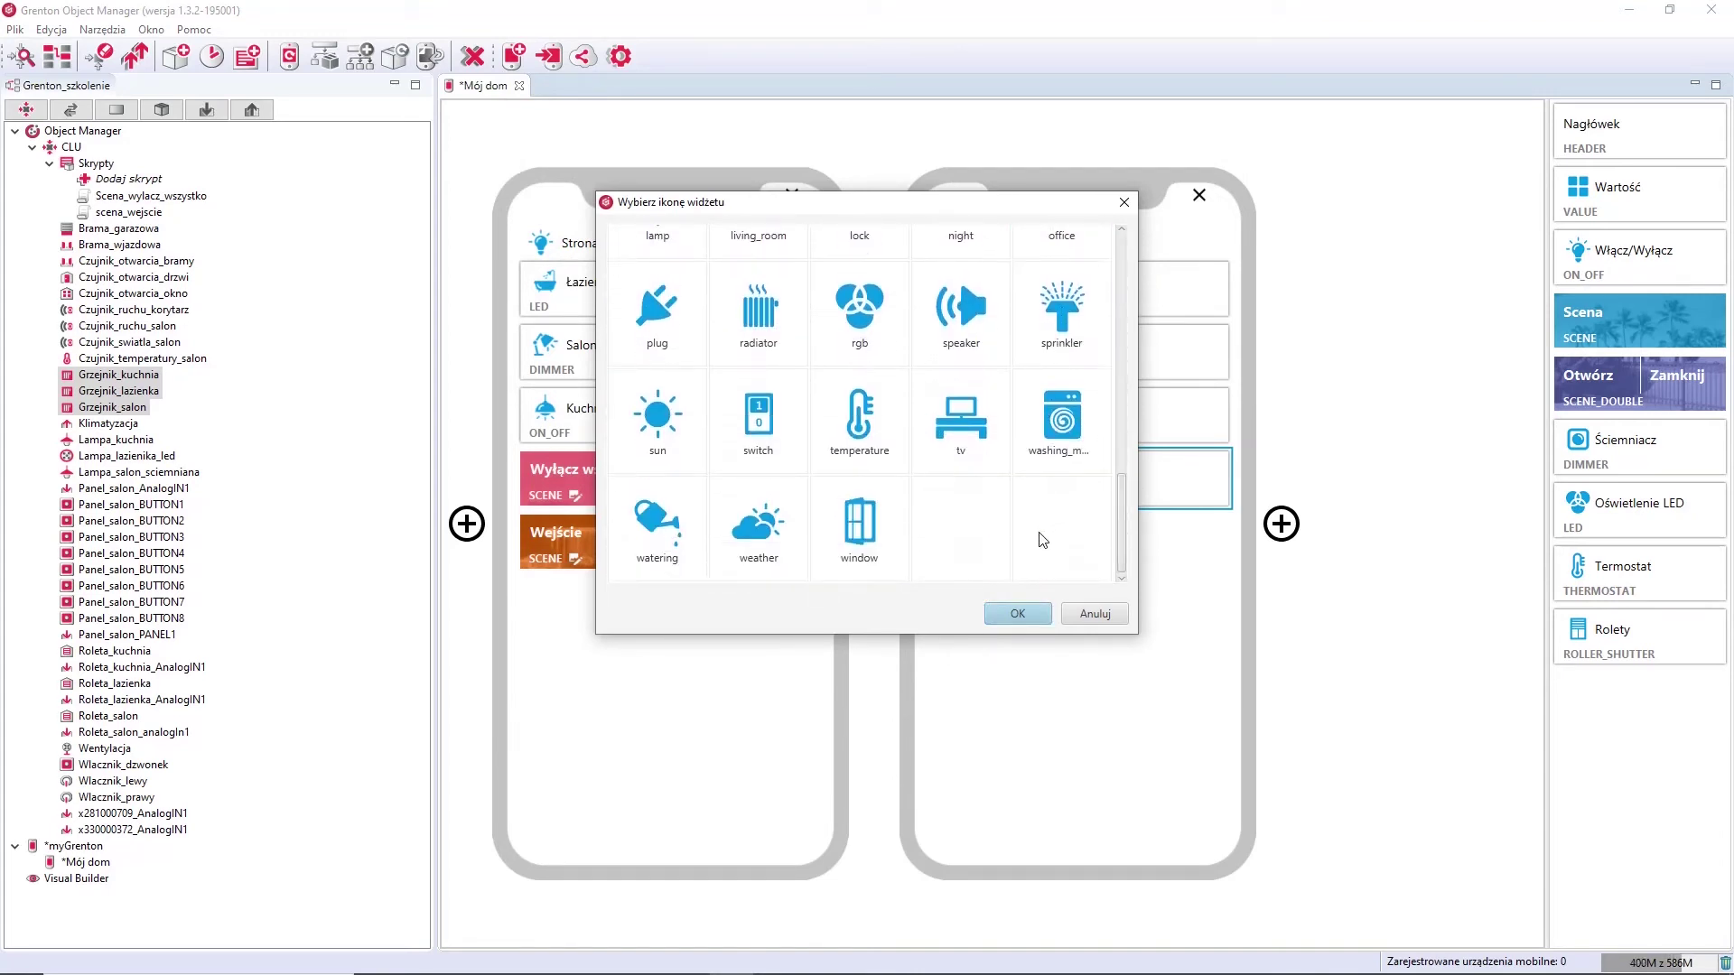
pyautogui.click(889, 456)
pyautogui.click(1008, 617)
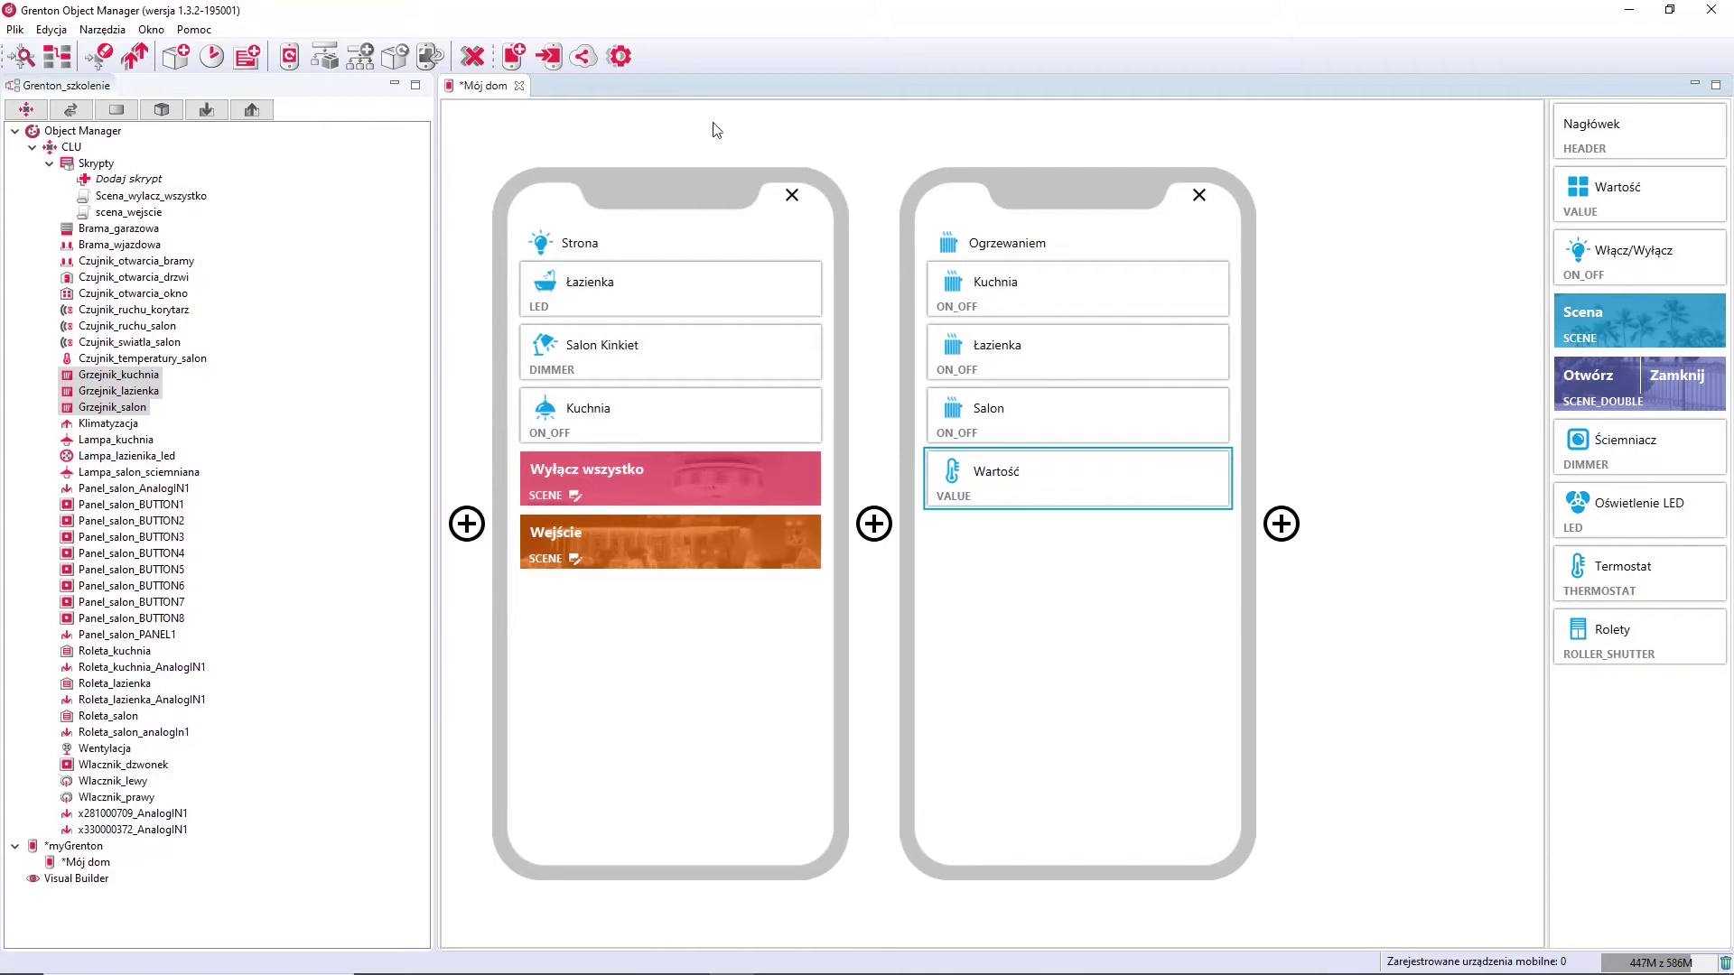
pyautogui.click(619, 57)
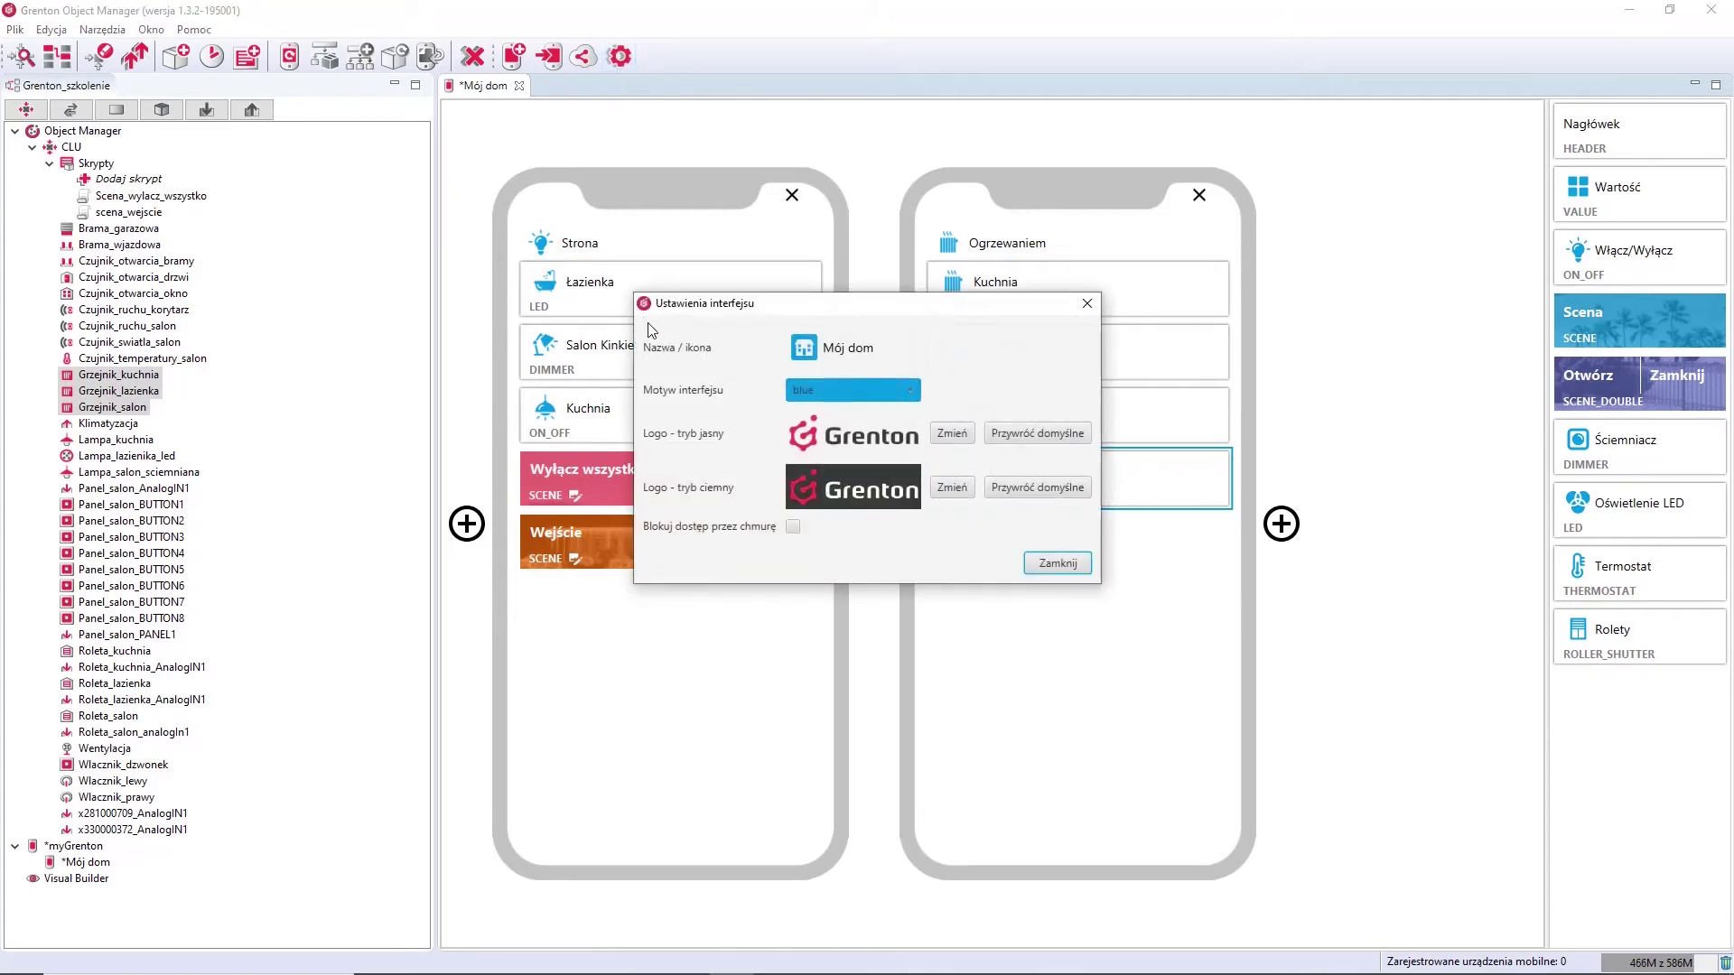
# Give the Mój dom interface the block icon and the grenton colour theme.
pyautogui.click(803, 347)
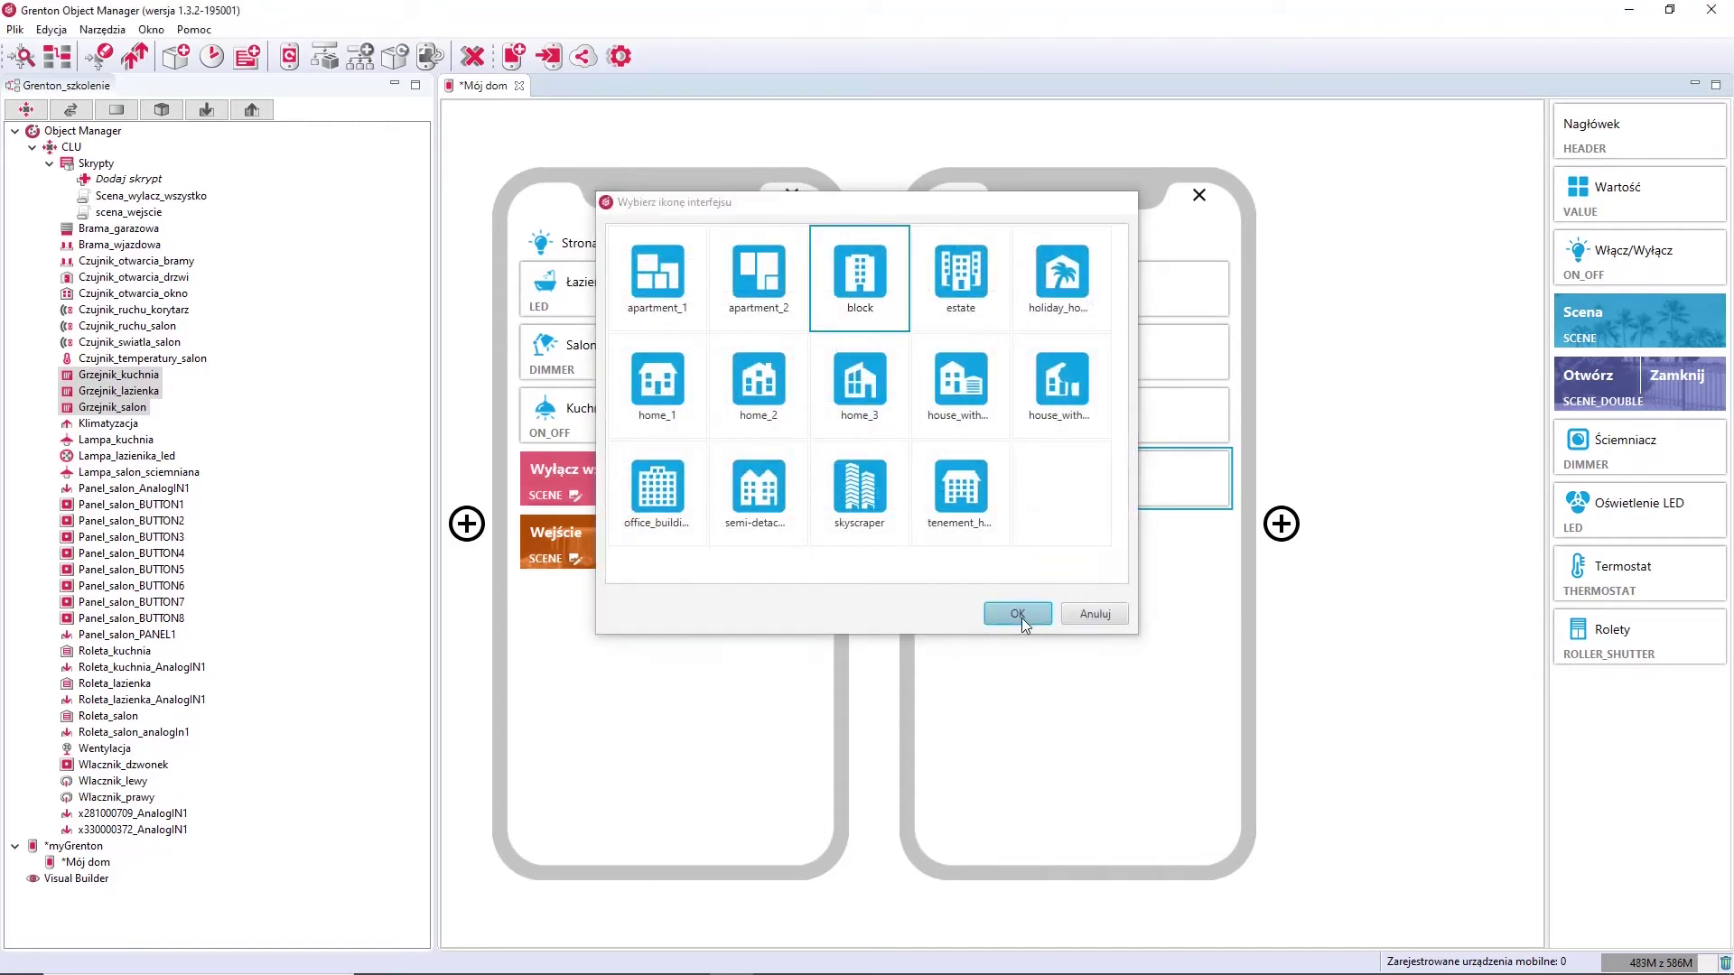
pyautogui.click(1018, 614)
pyautogui.click(909, 392)
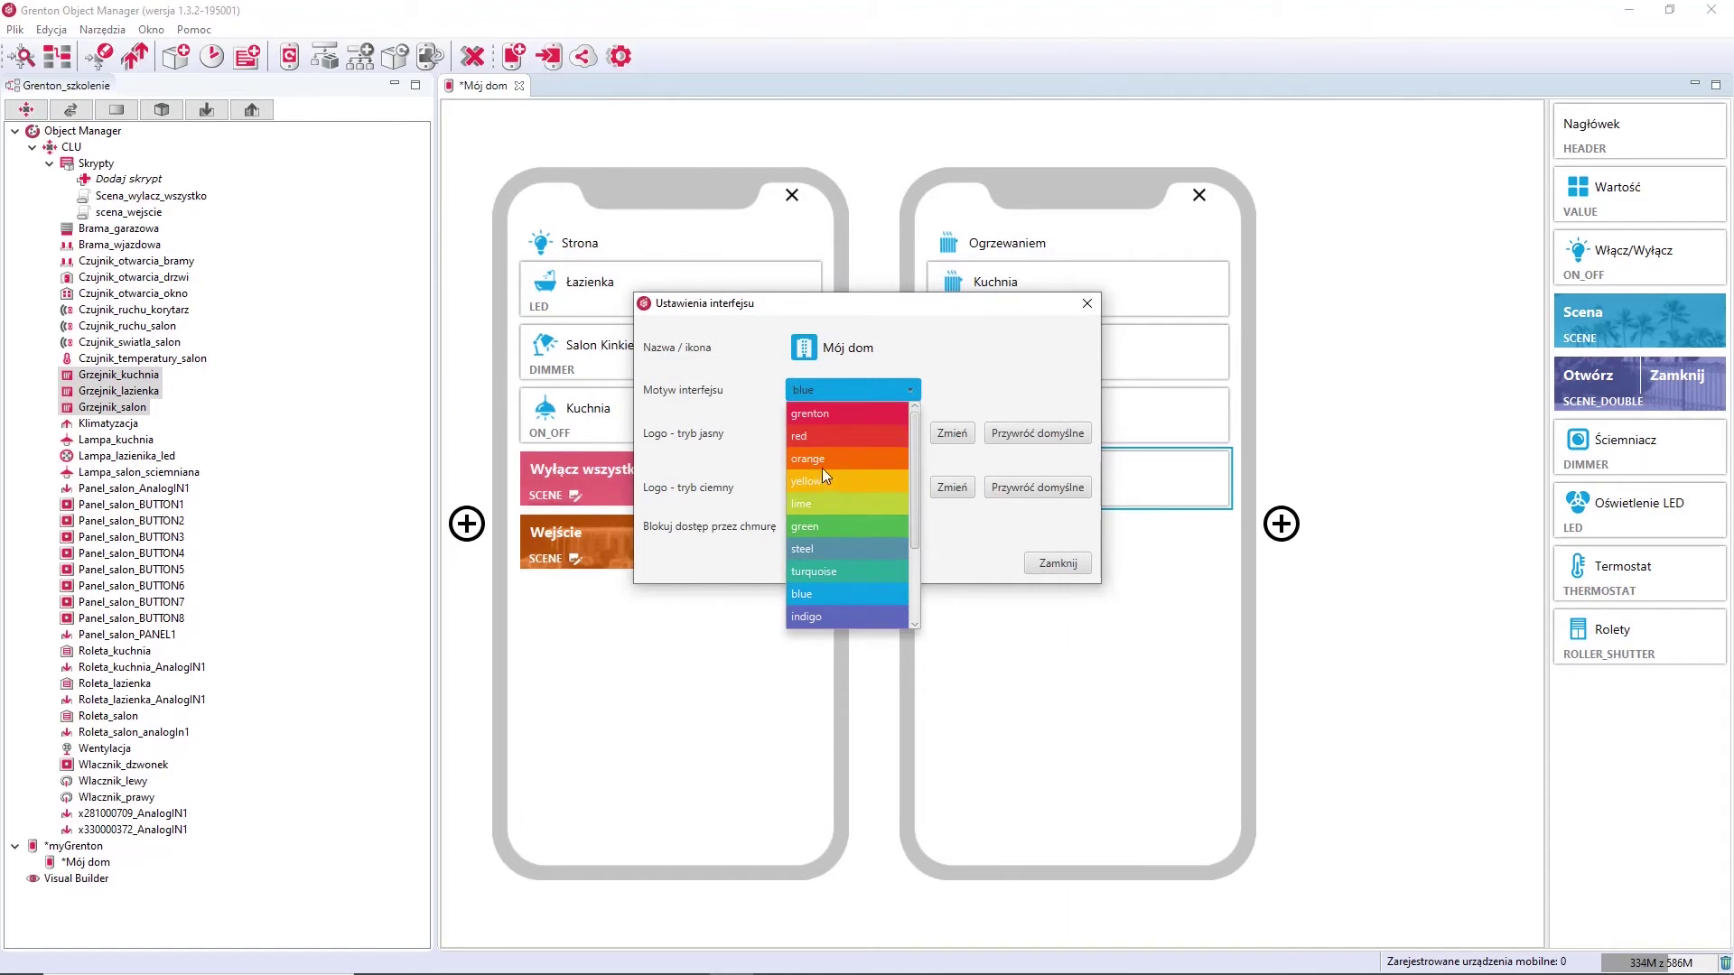
pyautogui.click(824, 414)
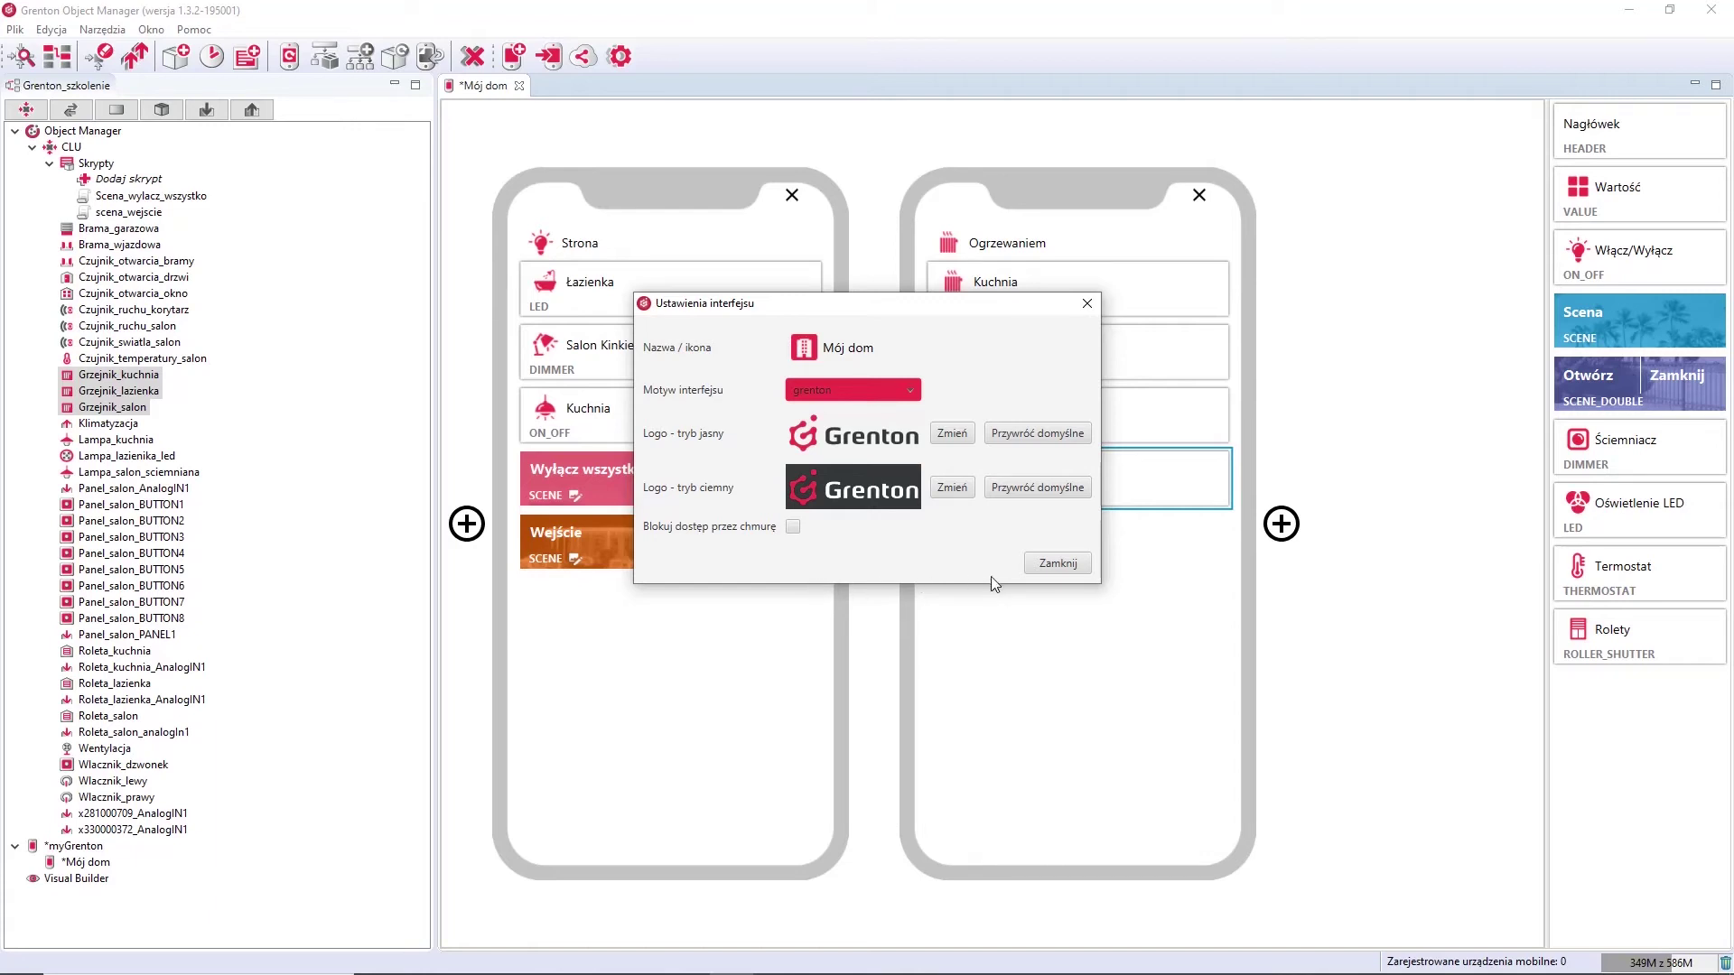
pyautogui.click(1064, 564)
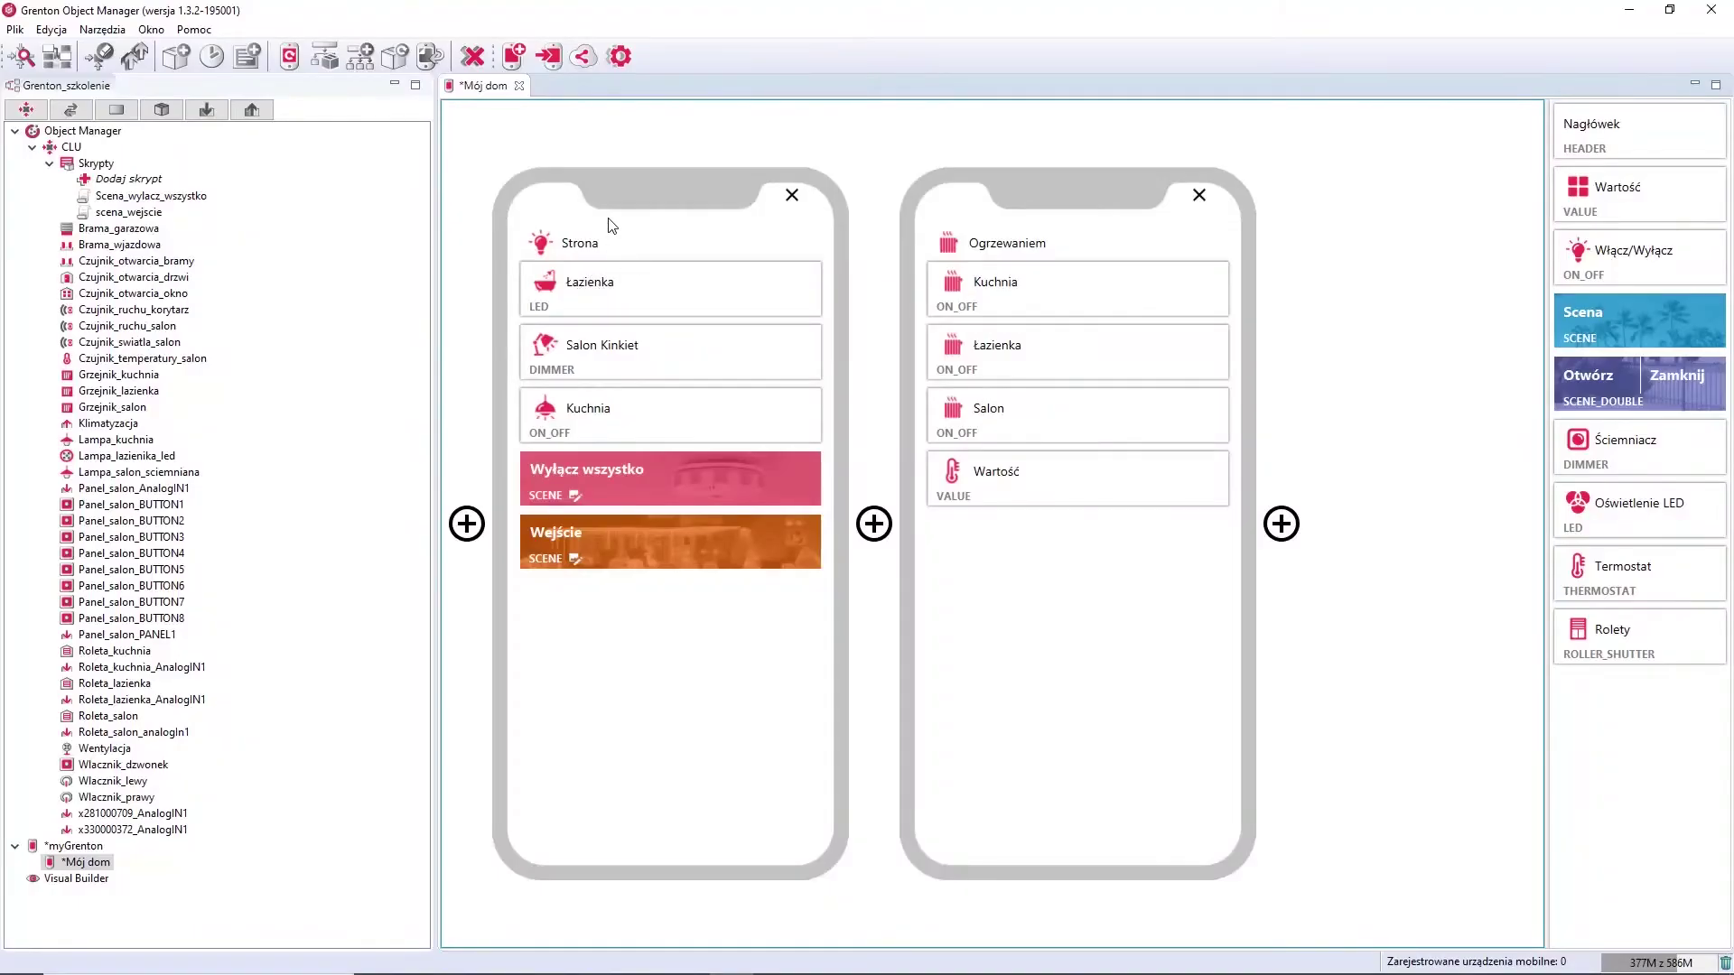
# Send the Mój dom interface to the phone as a myGrenton interface.
pyautogui.click(550, 58)
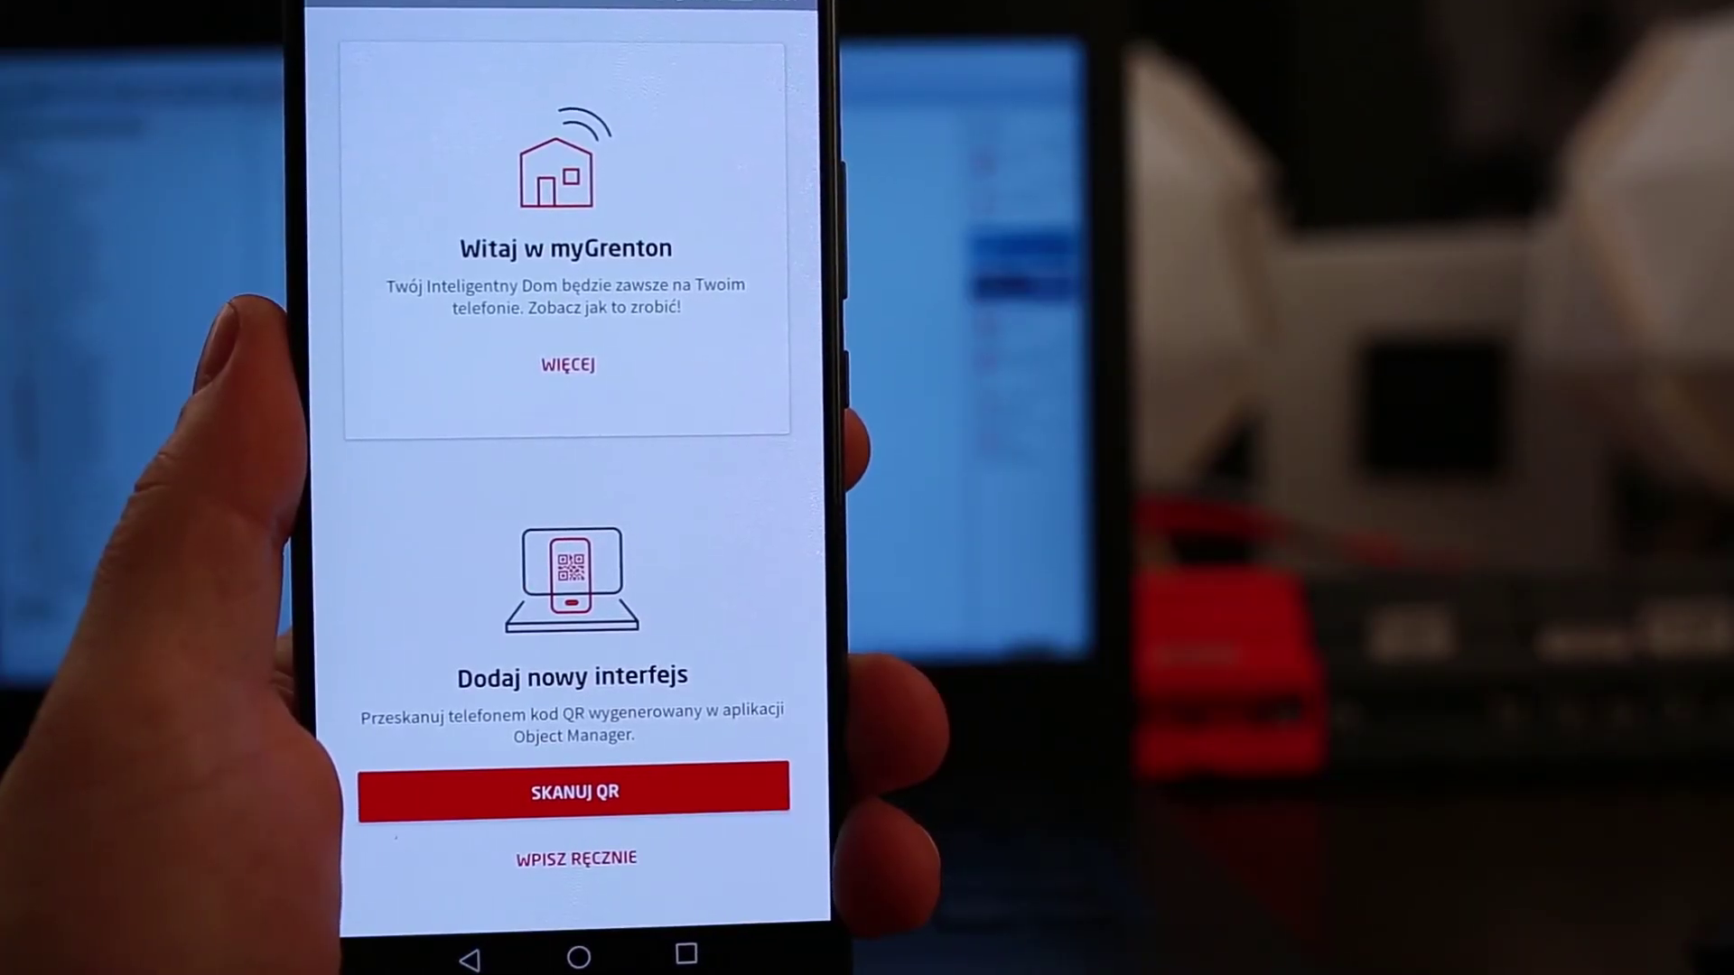
# Scan the QR code, switch on Salon Kinkiet, Kuchnia and Łazienka, then run Wyłącz wszystko.
pyautogui.click(578, 793)
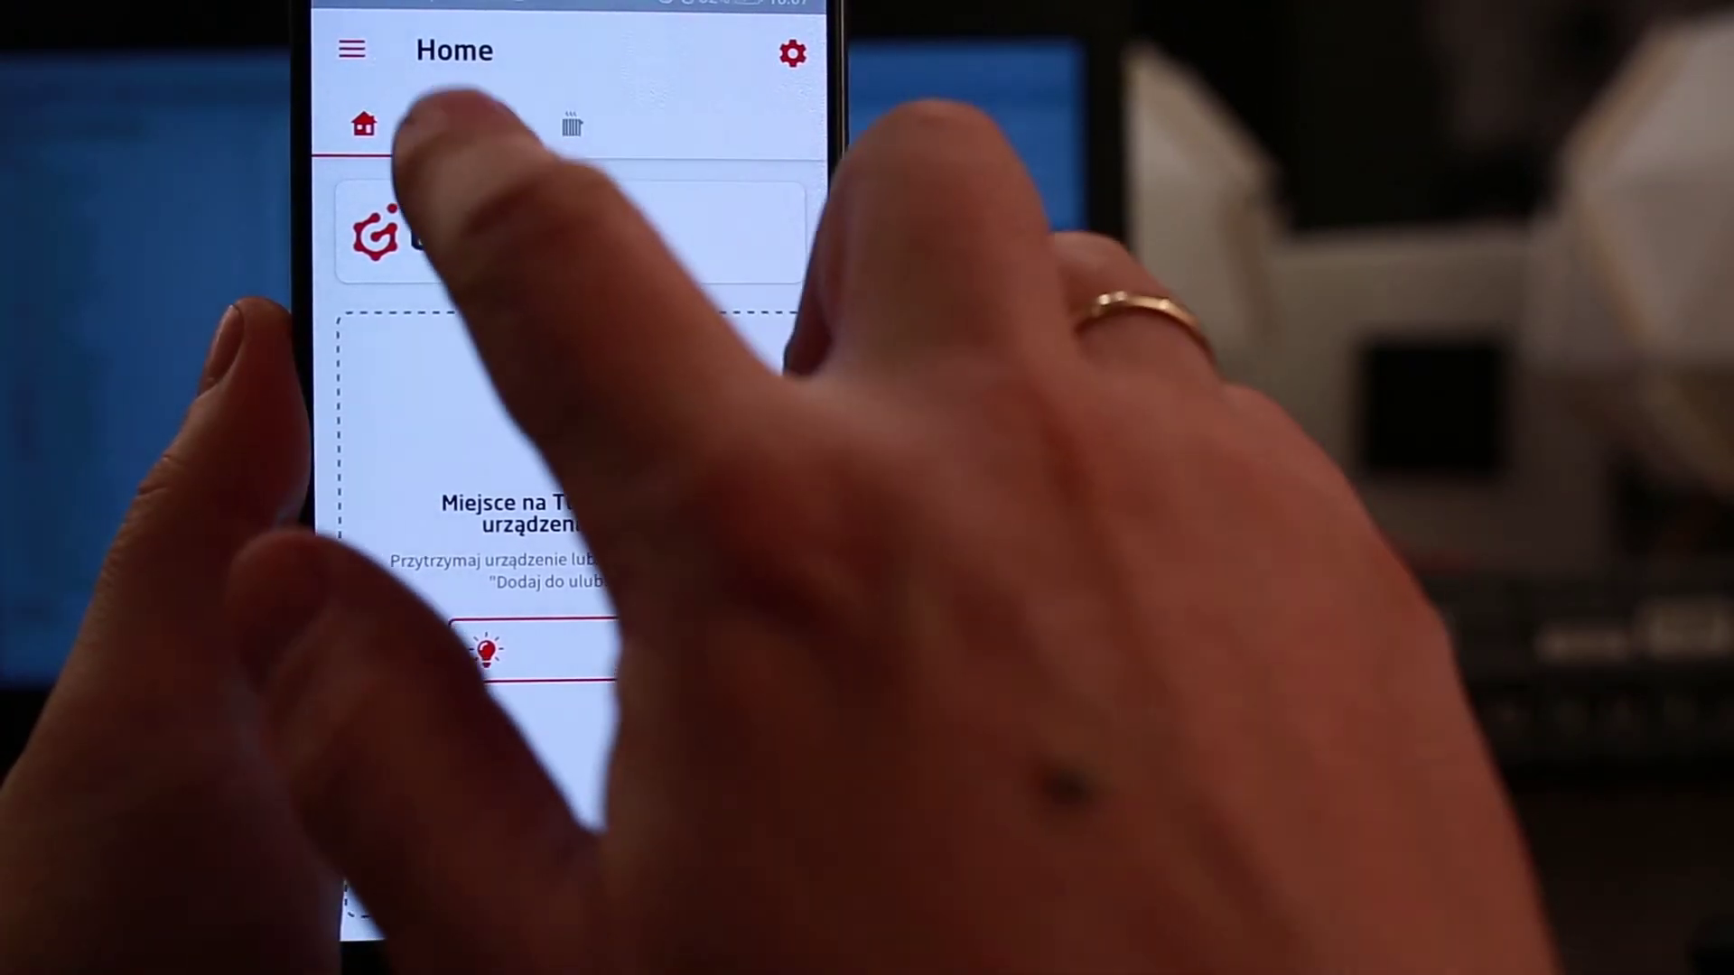
pyautogui.click(461, 122)
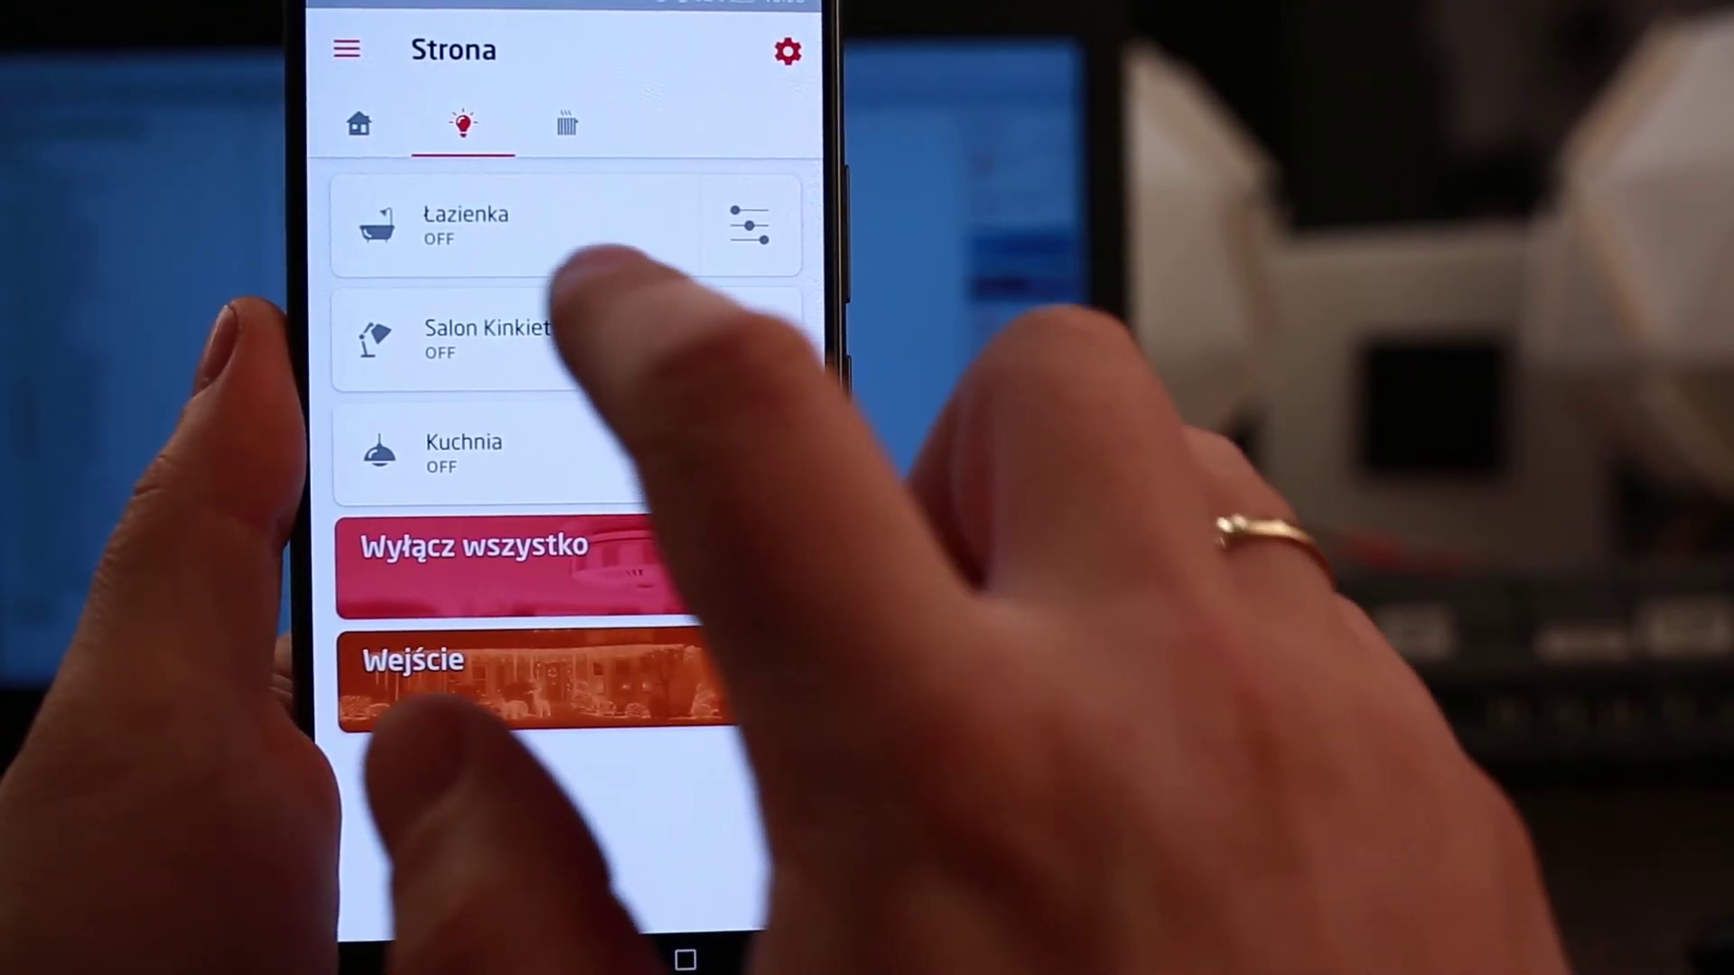
pyautogui.click(542, 335)
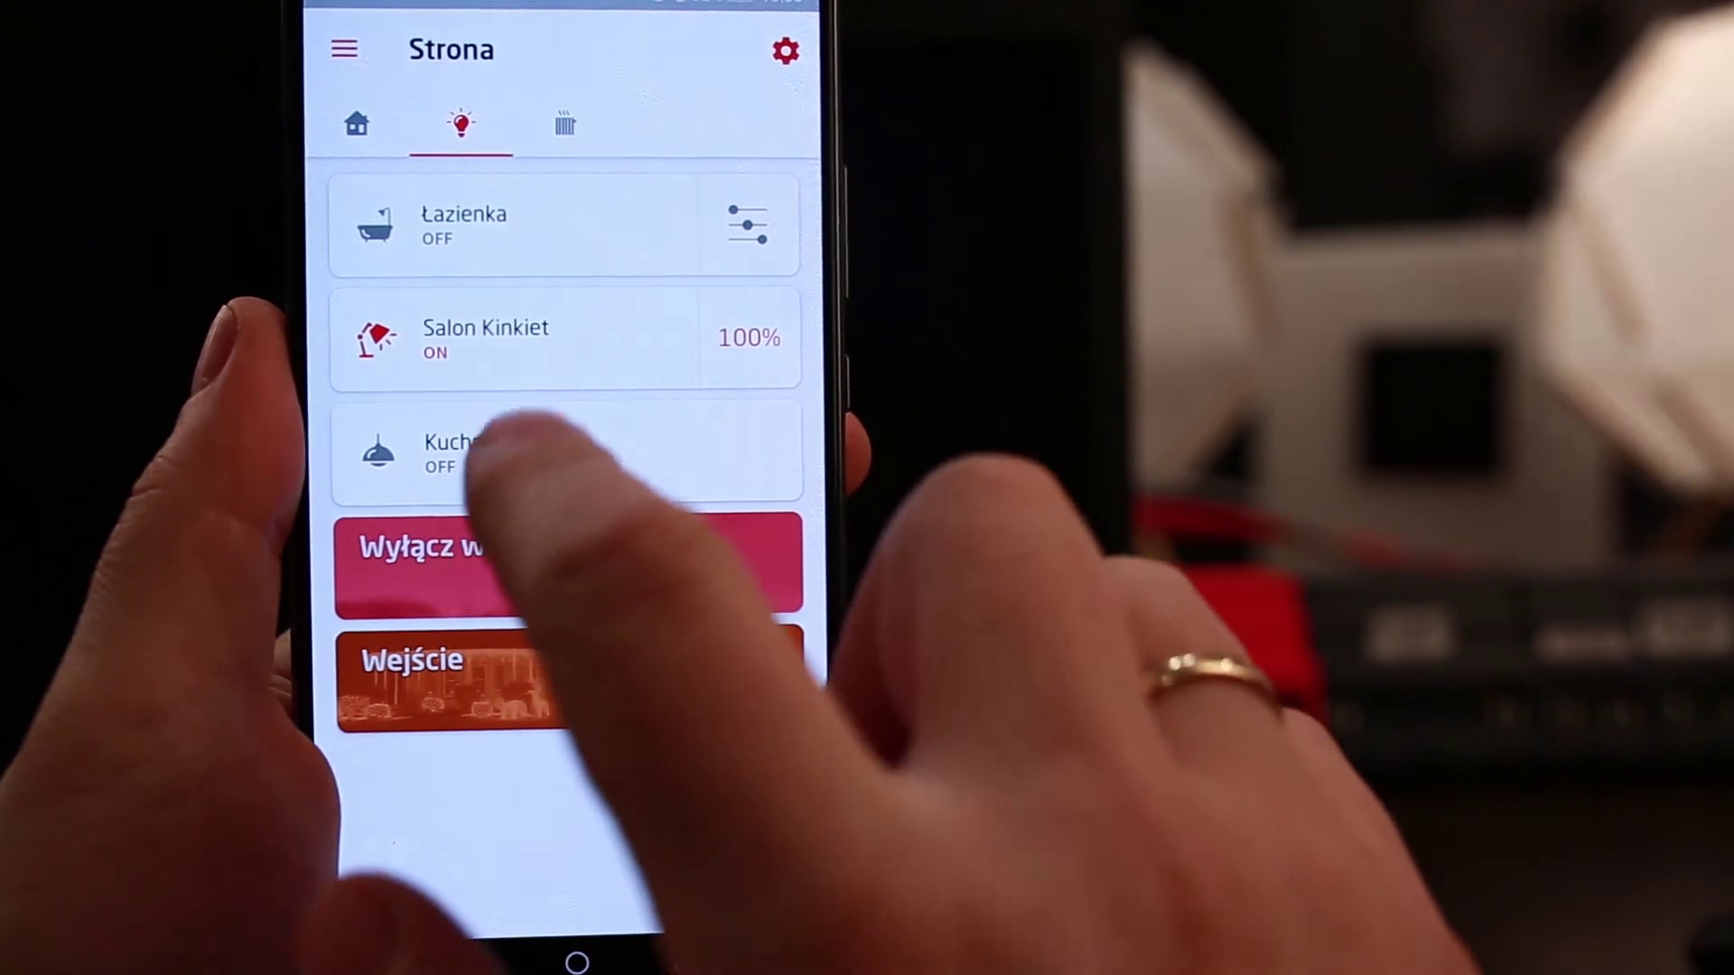
pyautogui.click(506, 448)
pyautogui.click(488, 225)
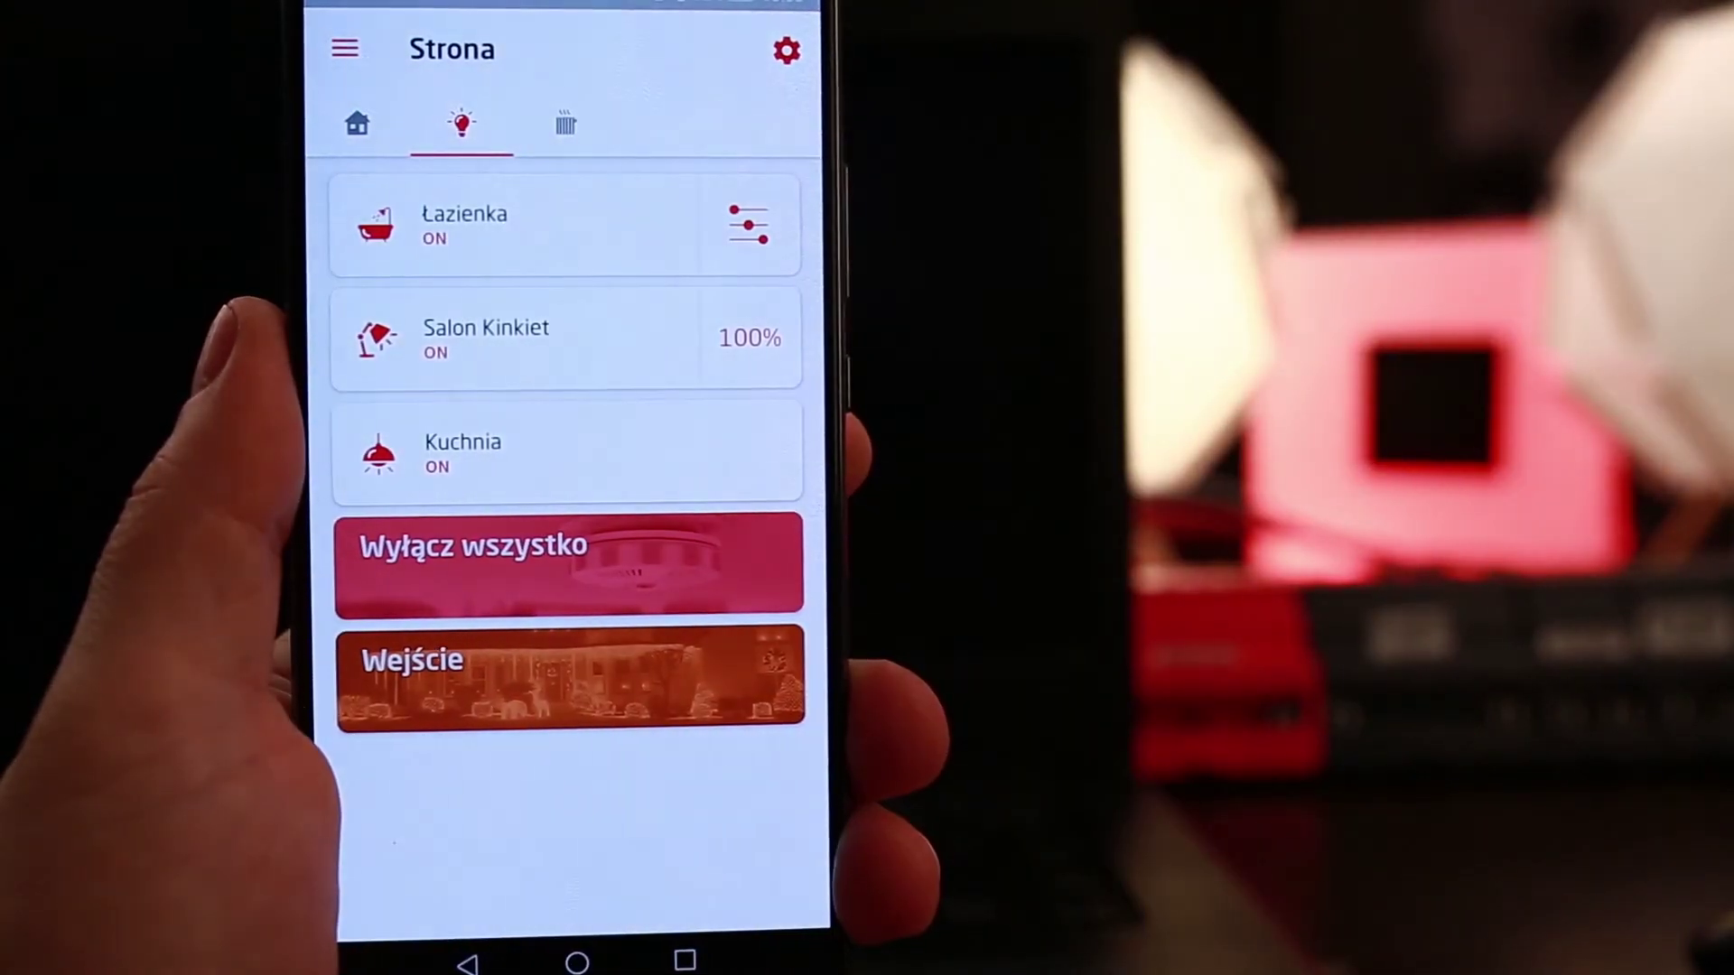
pyautogui.click(506, 569)
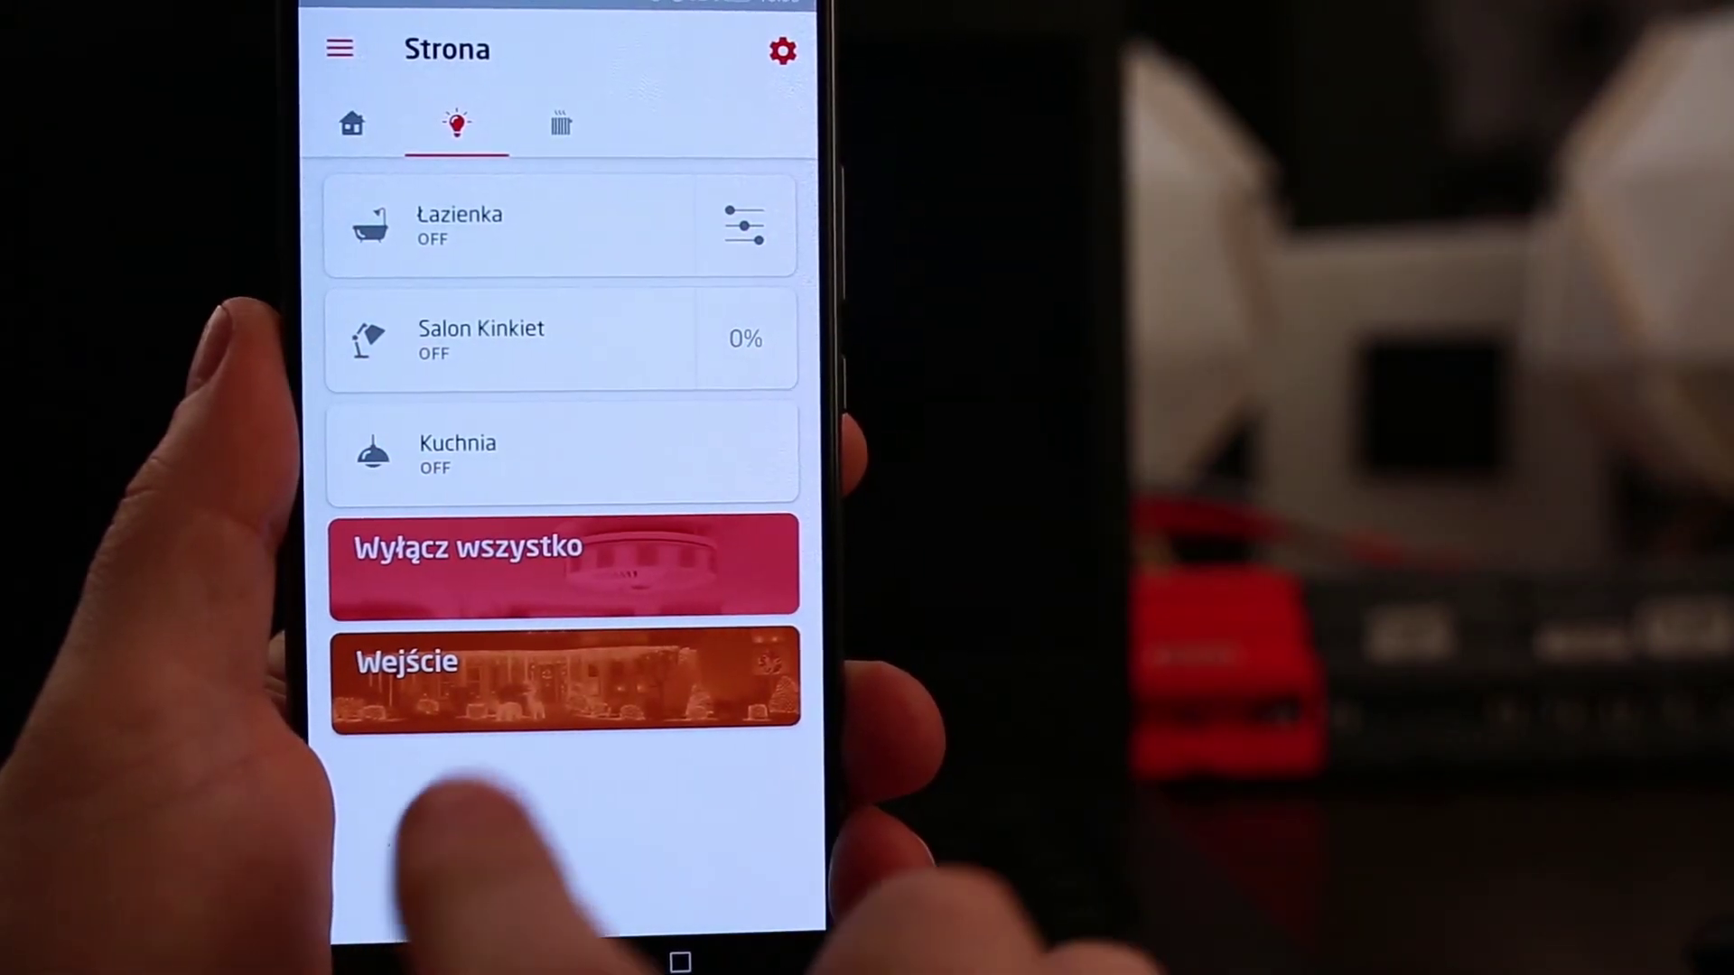
pyautogui.click(541, 677)
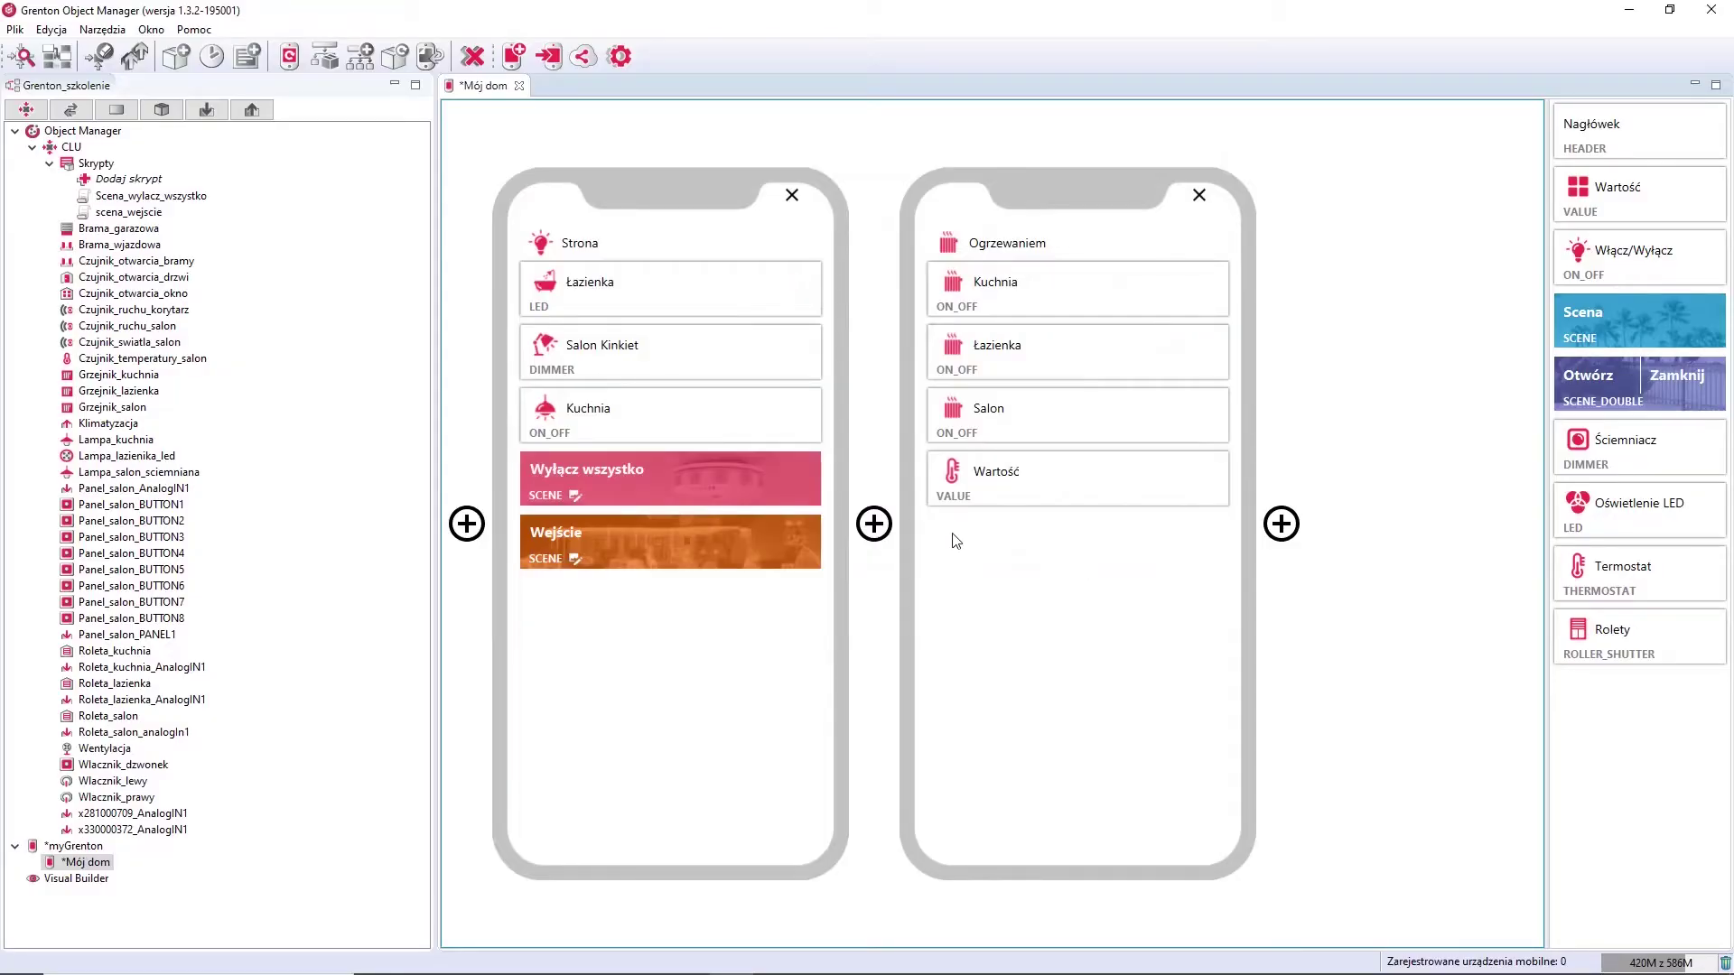
# Open the Udostępnij interfejs sharing dialog for Mój dom.
pyautogui.click(581, 61)
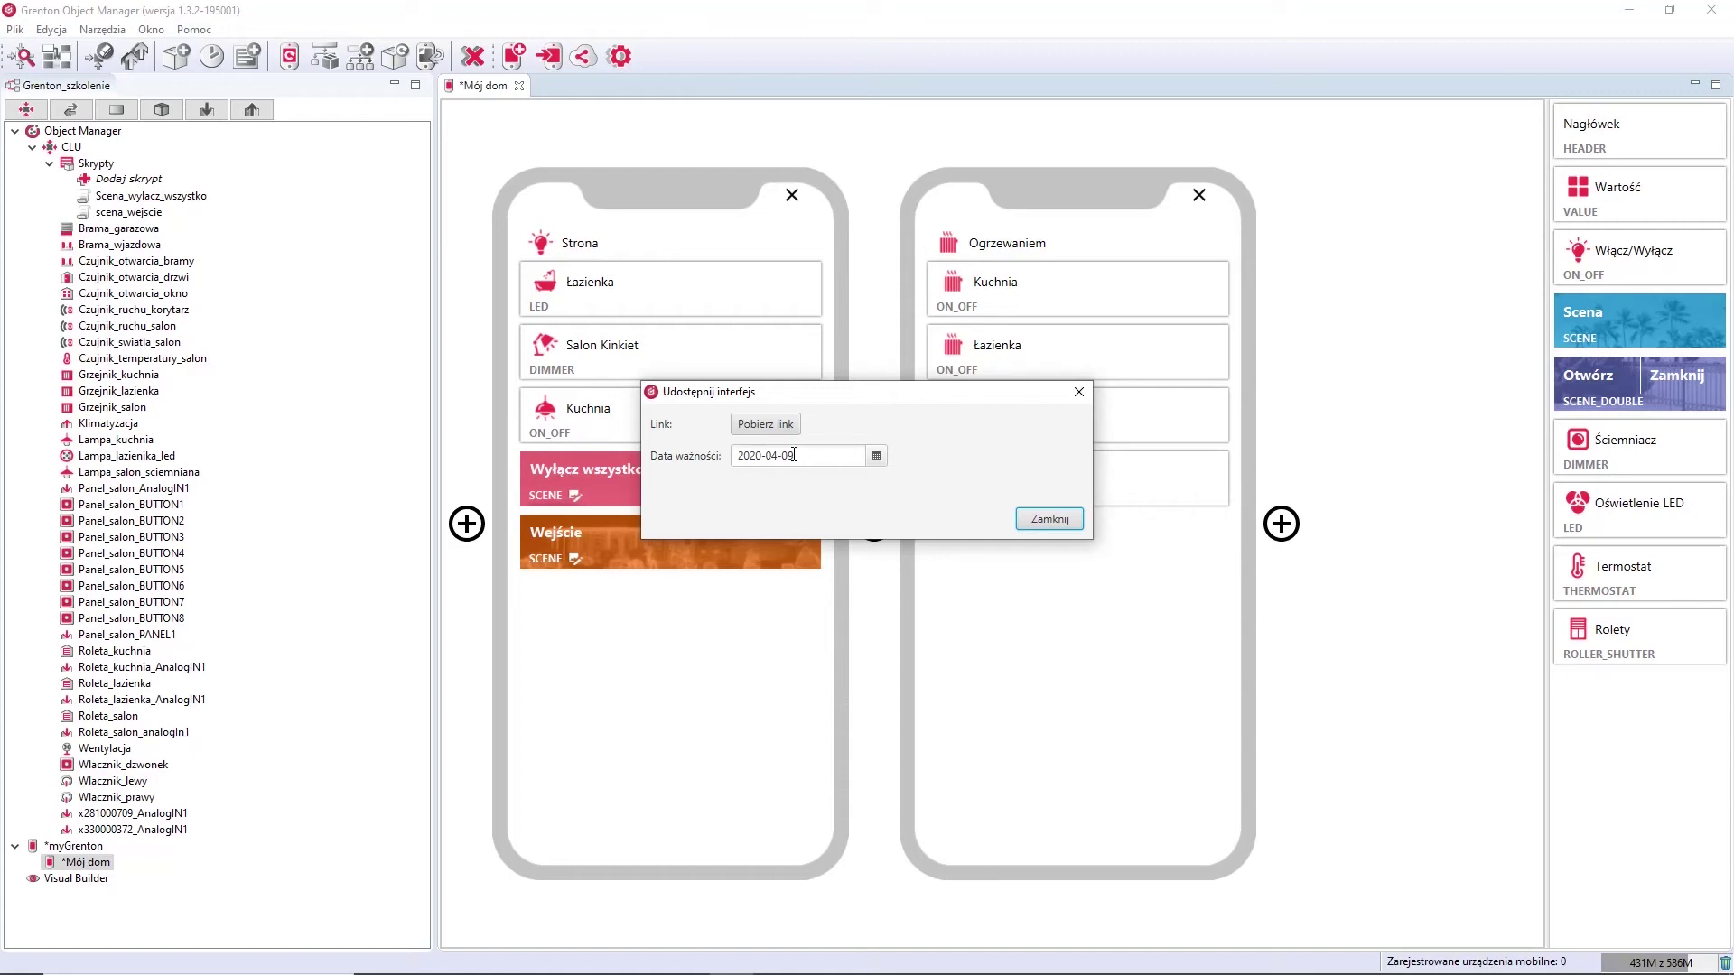
# Generate the Mój dom share link valid until 2020-04-09 and copy it to the clipboard.
pyautogui.click(790, 430)
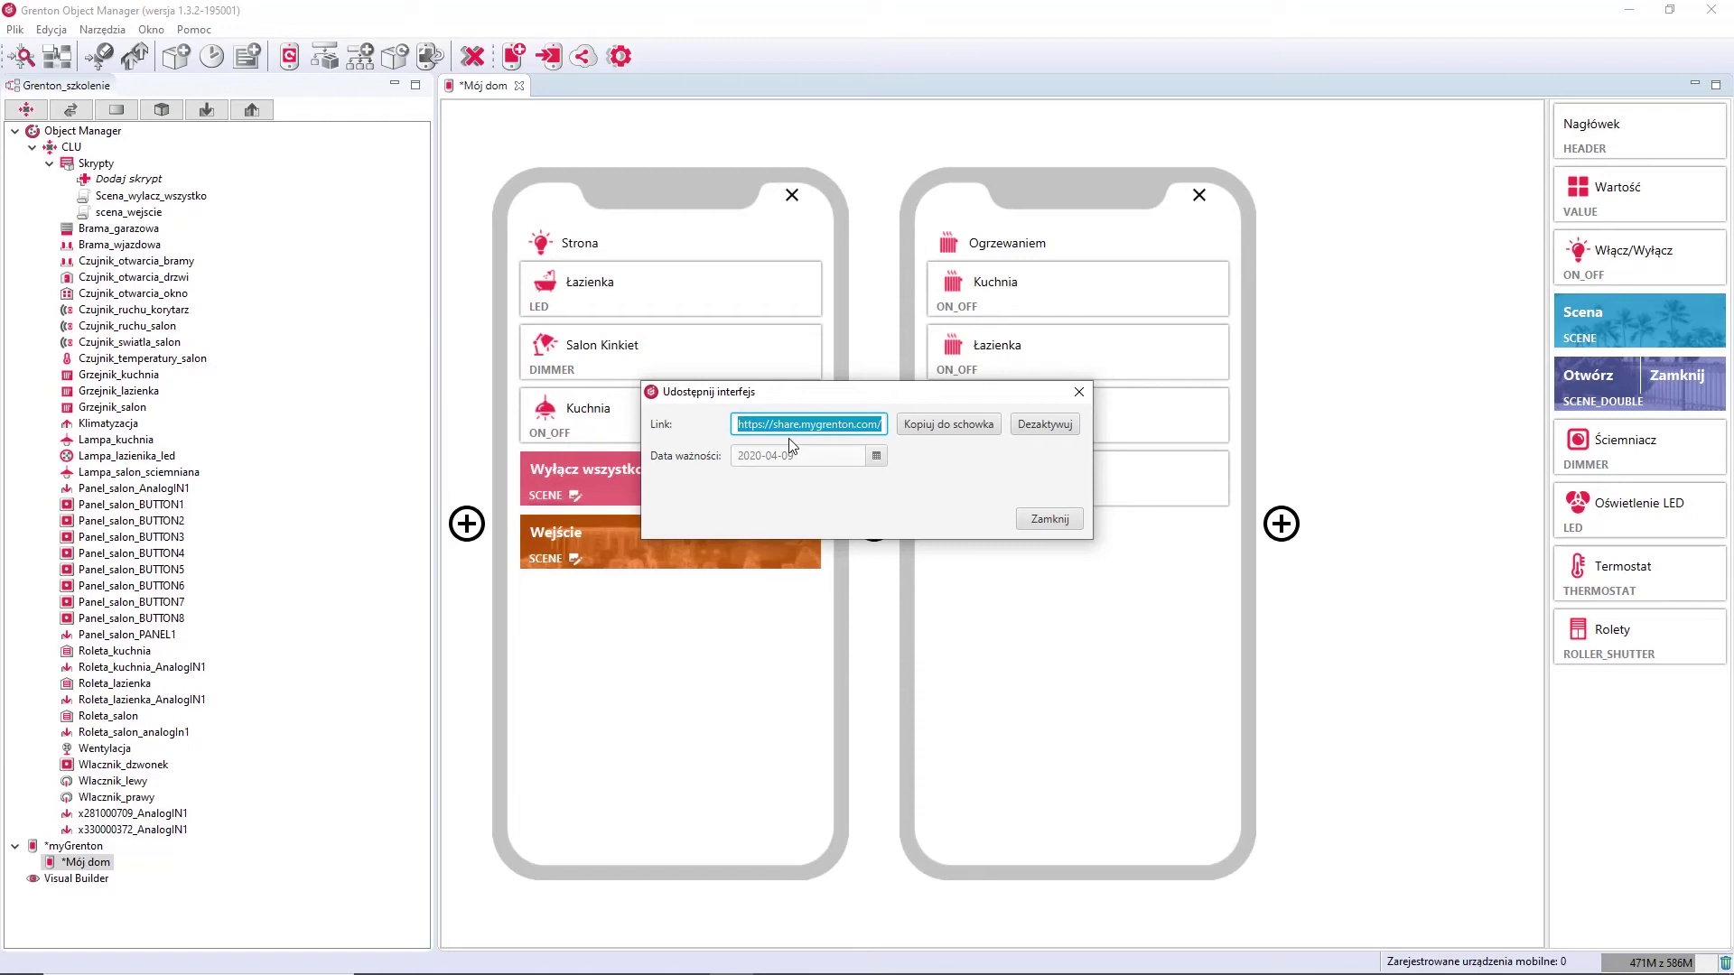
pyautogui.click(923, 425)
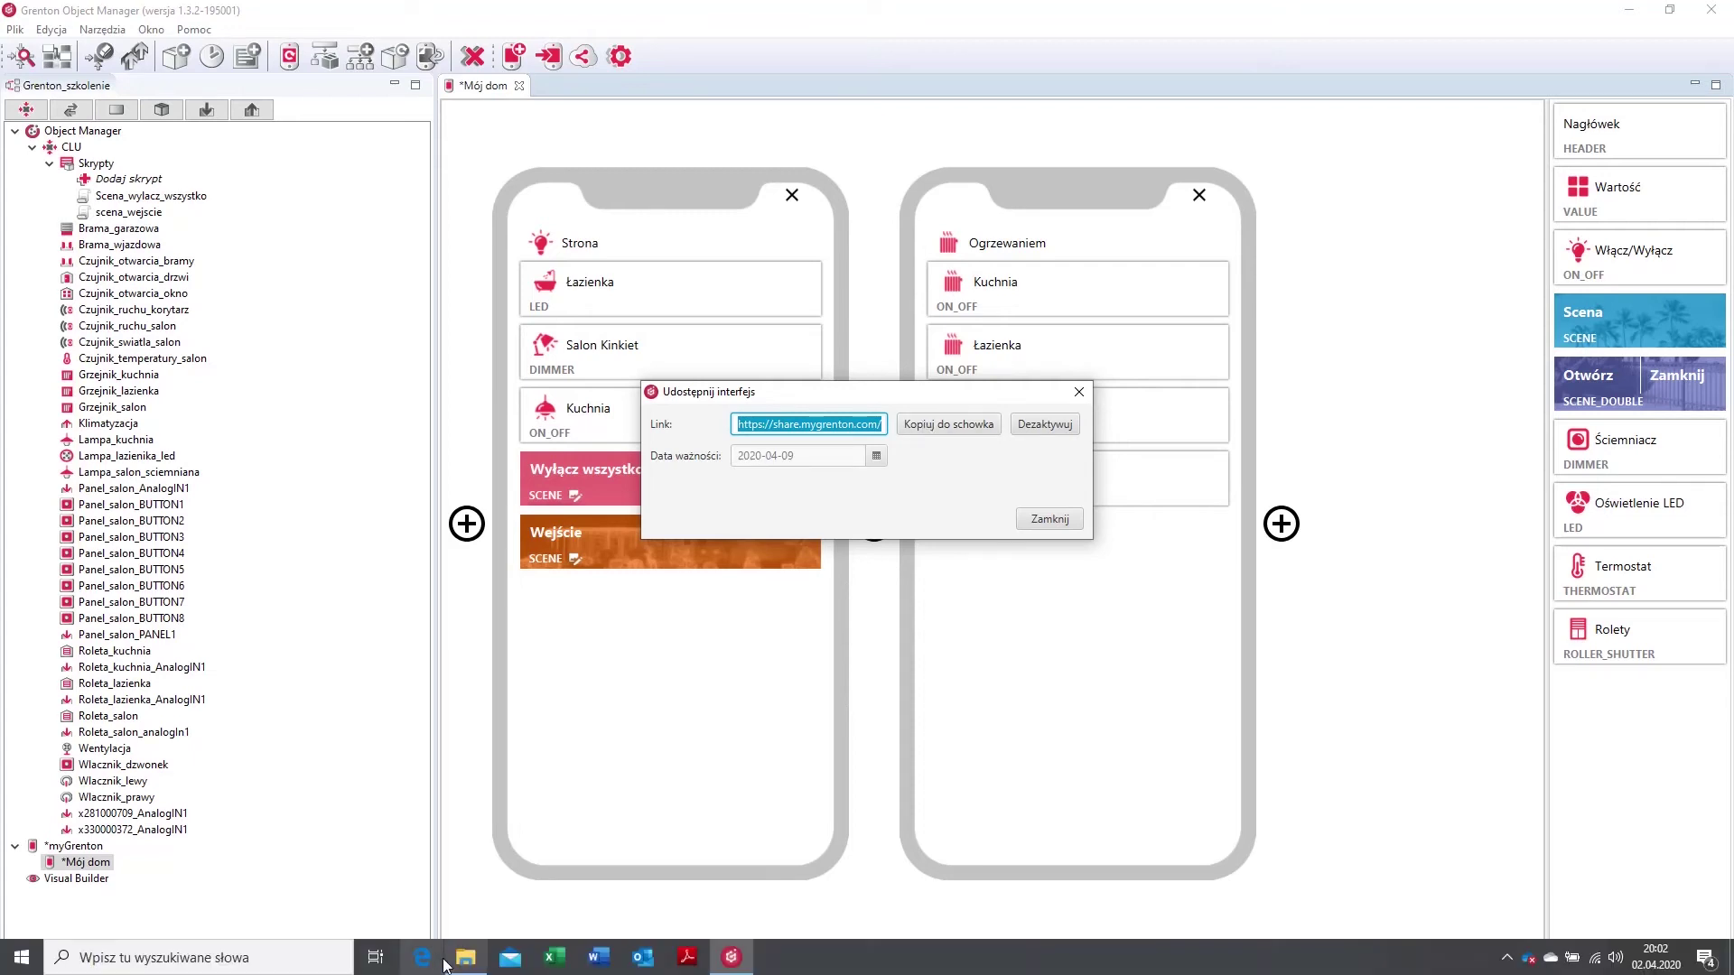
pyautogui.click(423, 960)
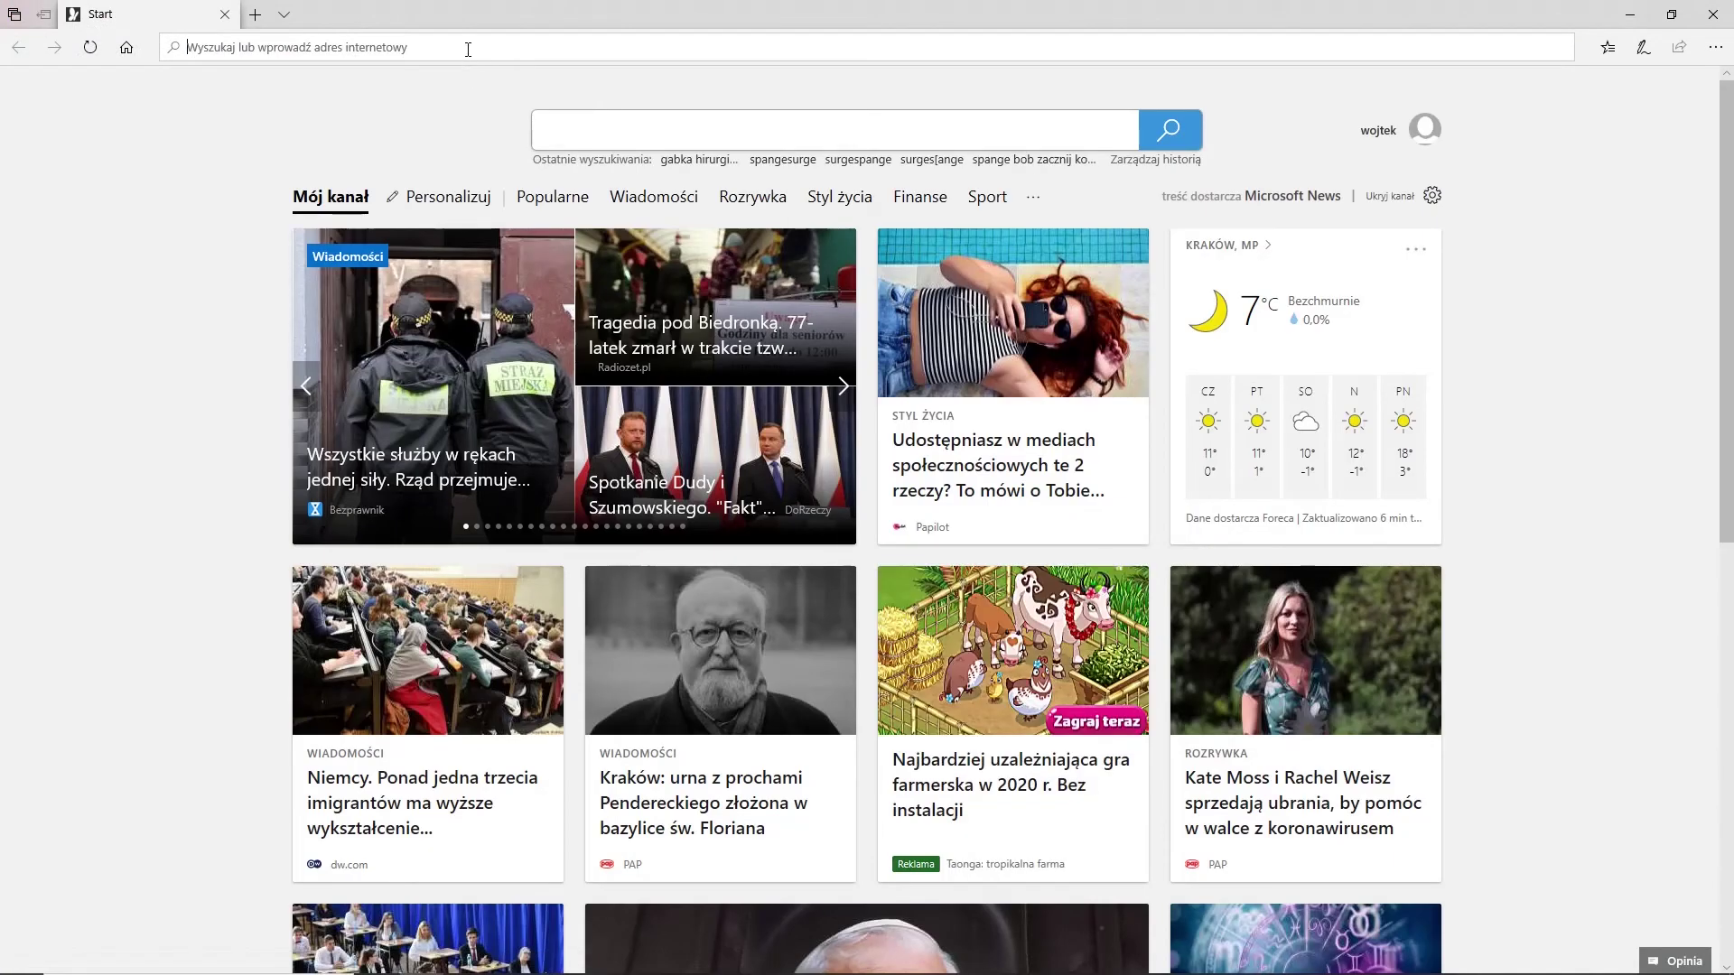
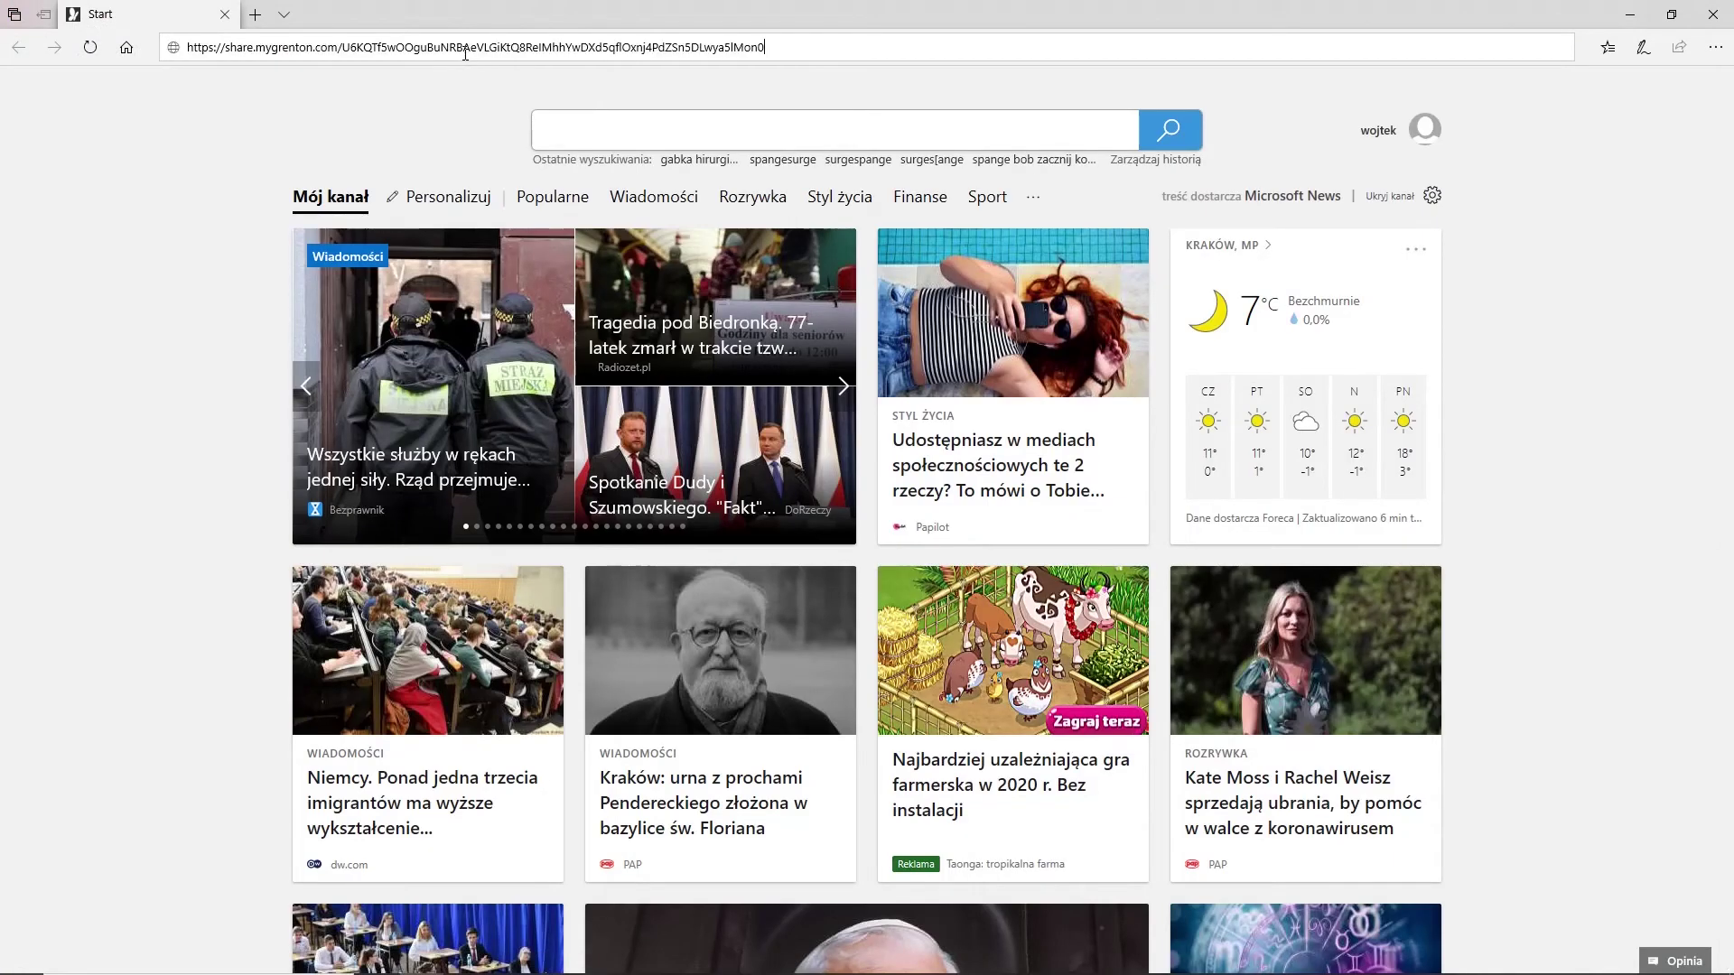
# Paste the share.mygrenton.com link into Edge's address bar and load the shared interface.
pyautogui.press('Return')
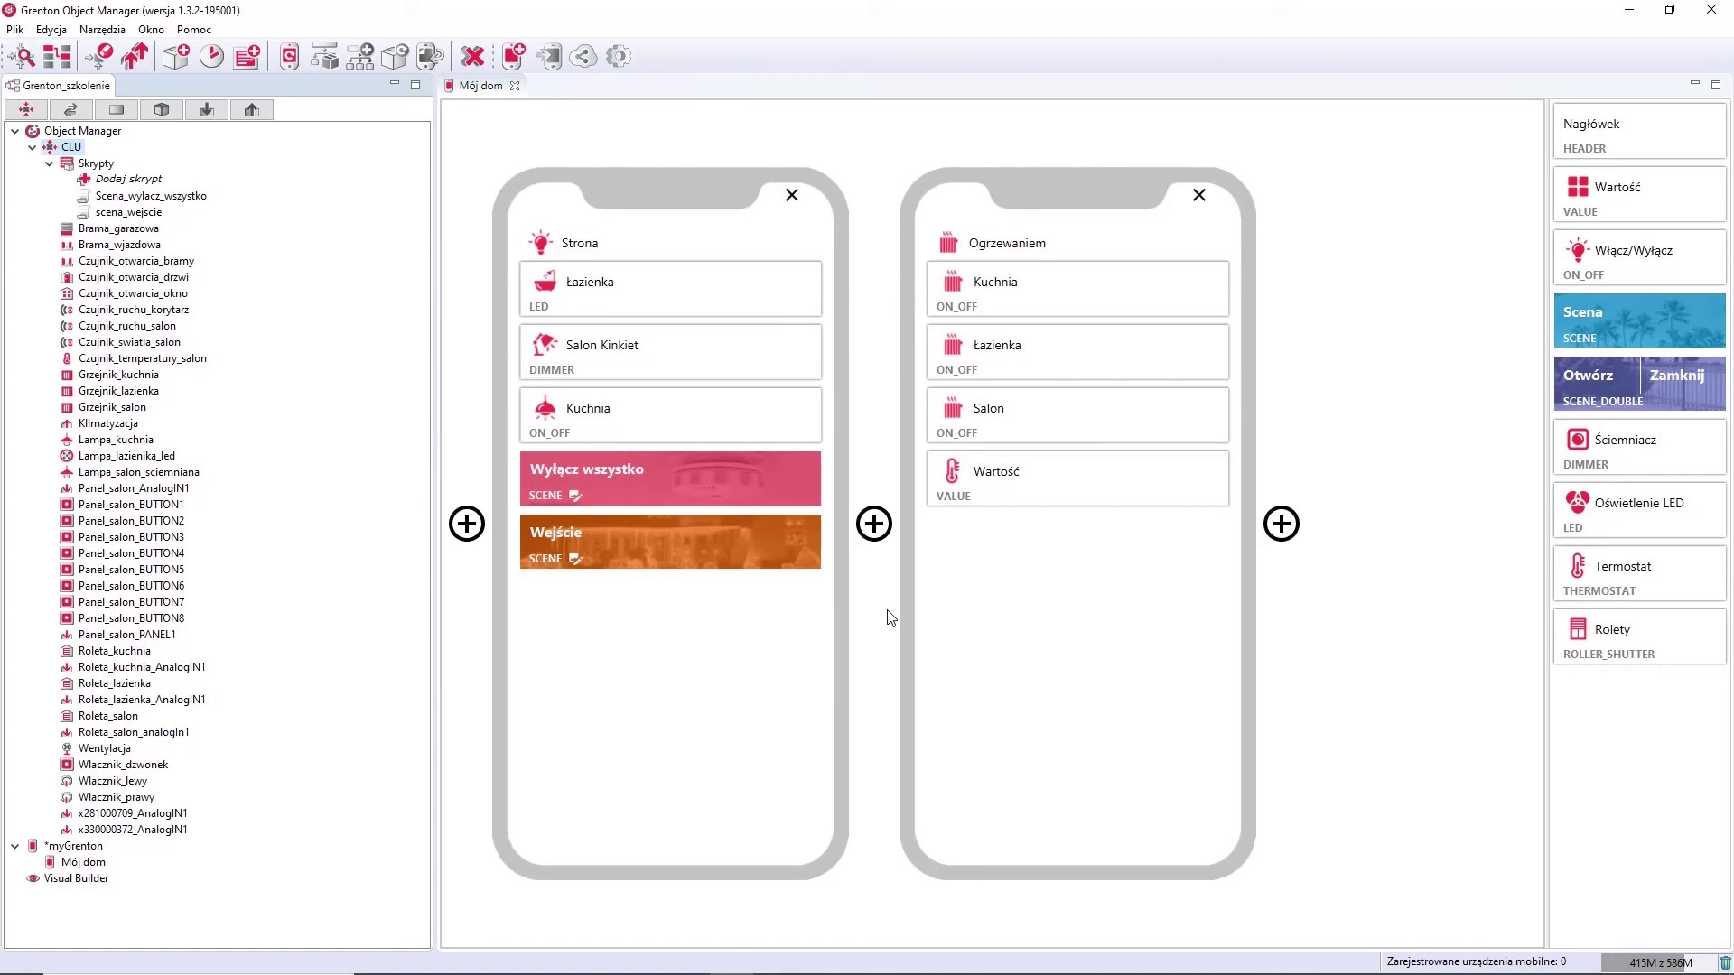
# Set the CLU's UseCloud feature to True and upload the configuration to the CLU.
pyautogui.doubleClick(69, 147)
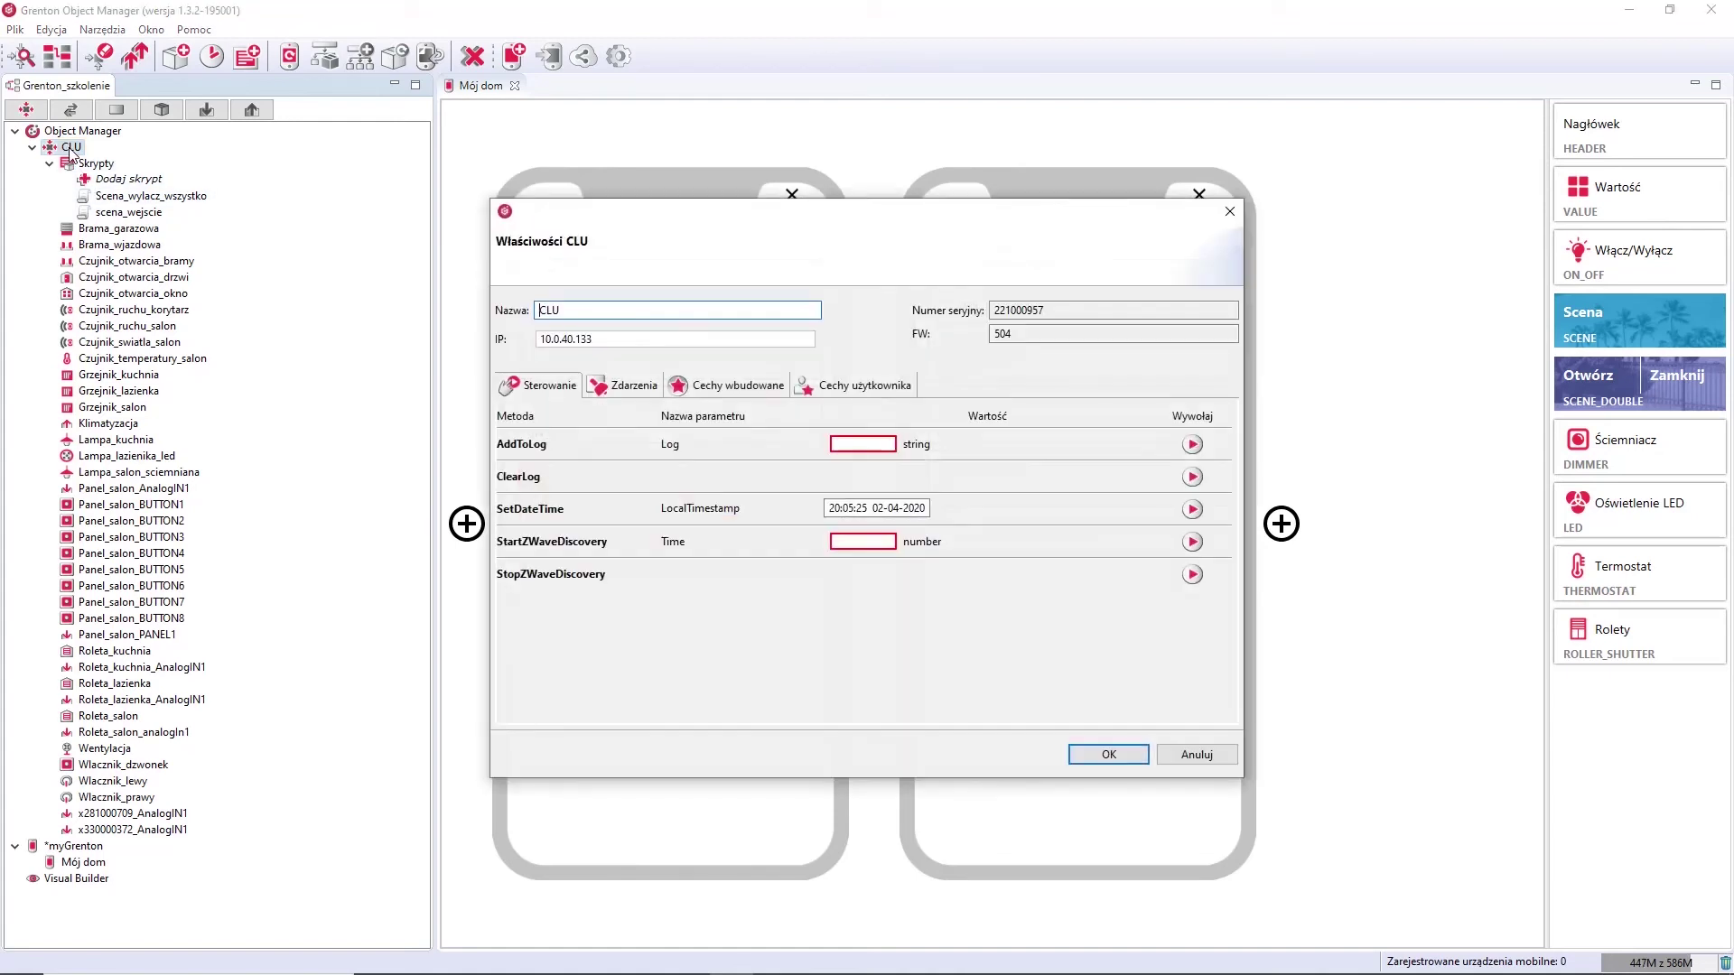
pyautogui.click(746, 395)
pyautogui.moveTo(1227, 455); pyautogui.dragTo(1226, 565)
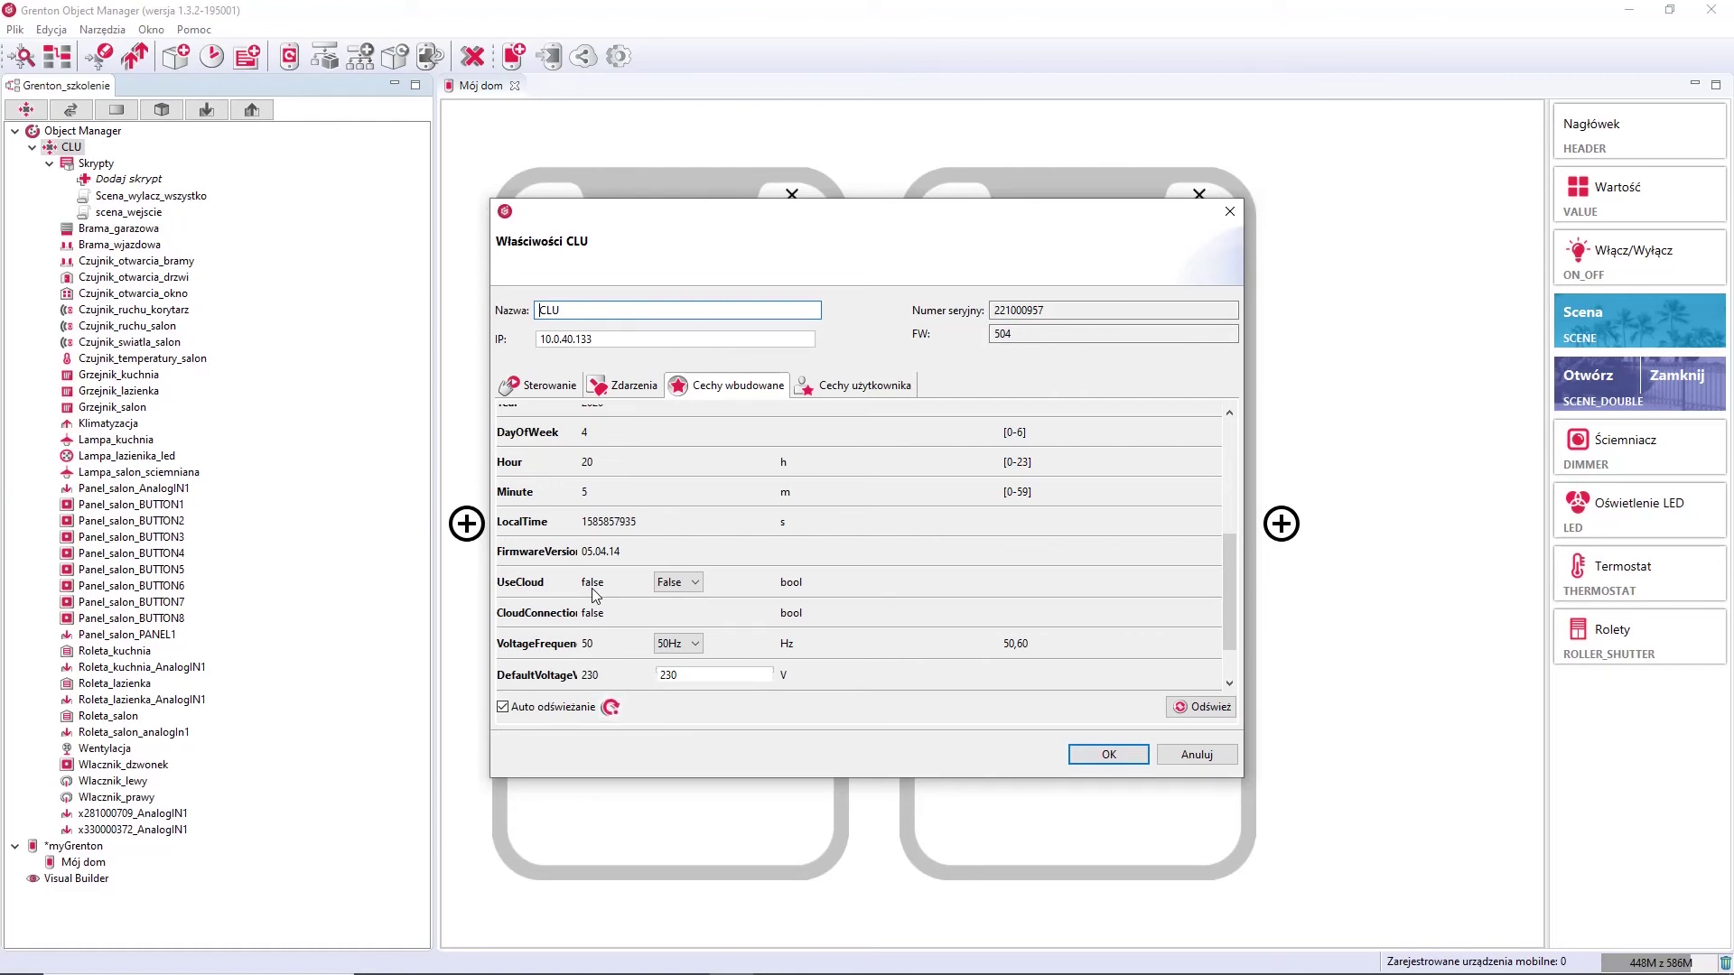
pyautogui.click(681, 585)
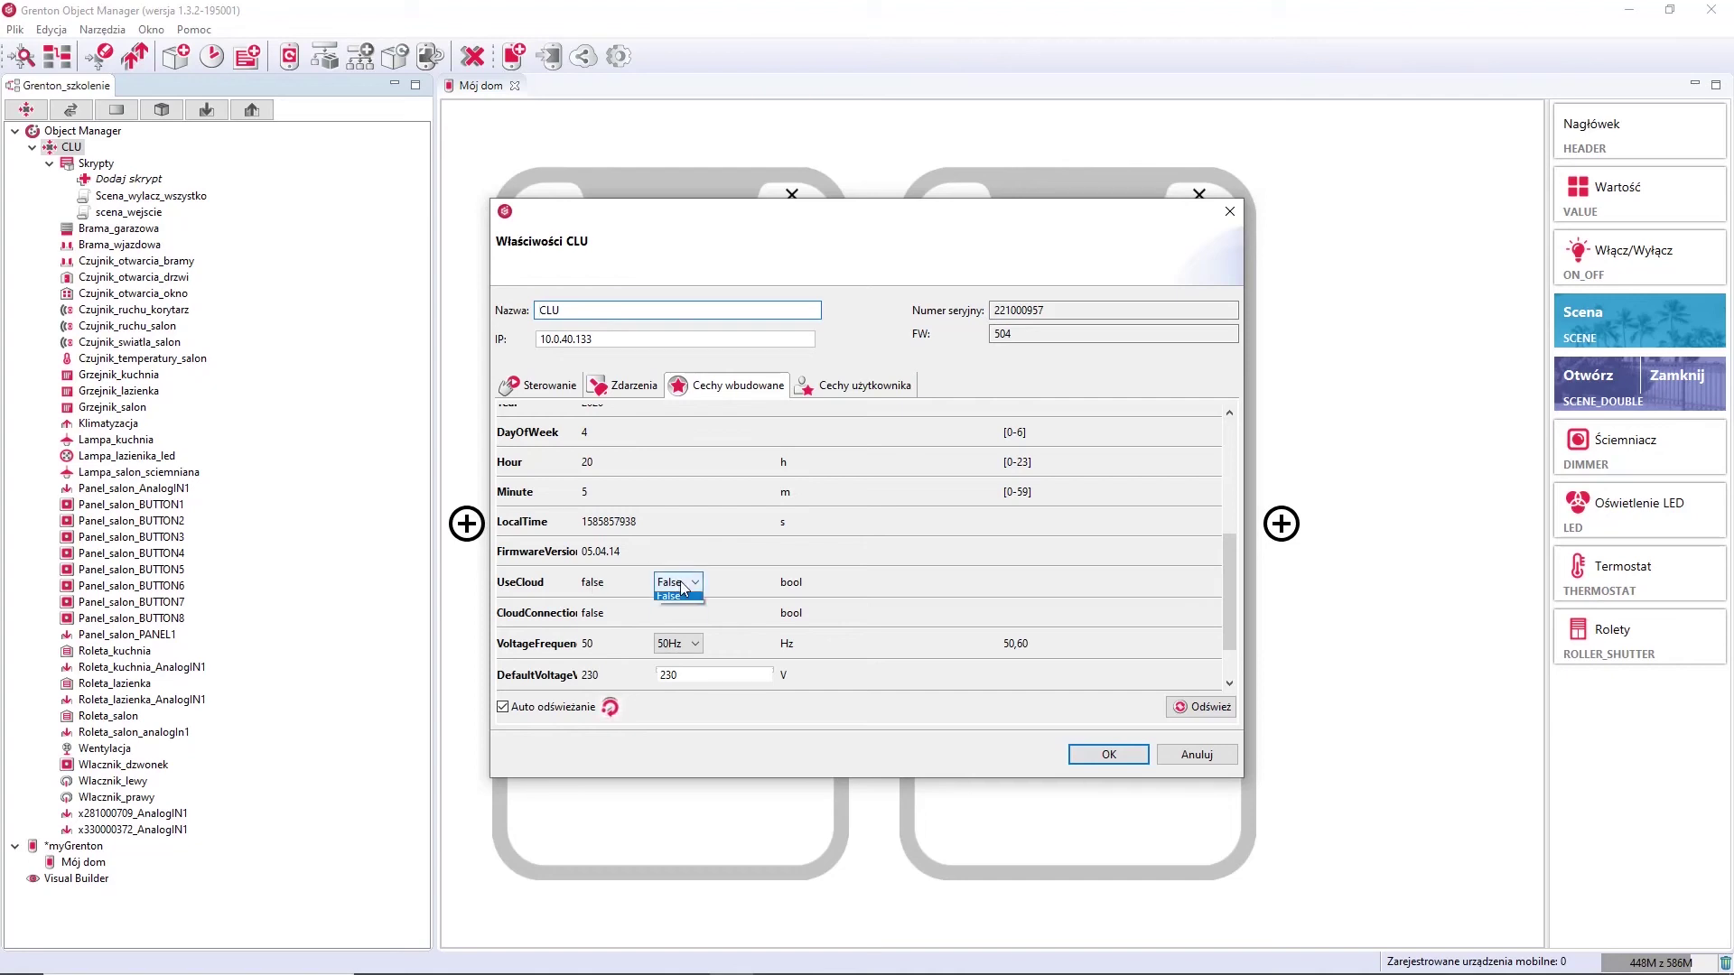
pyautogui.click(670, 610)
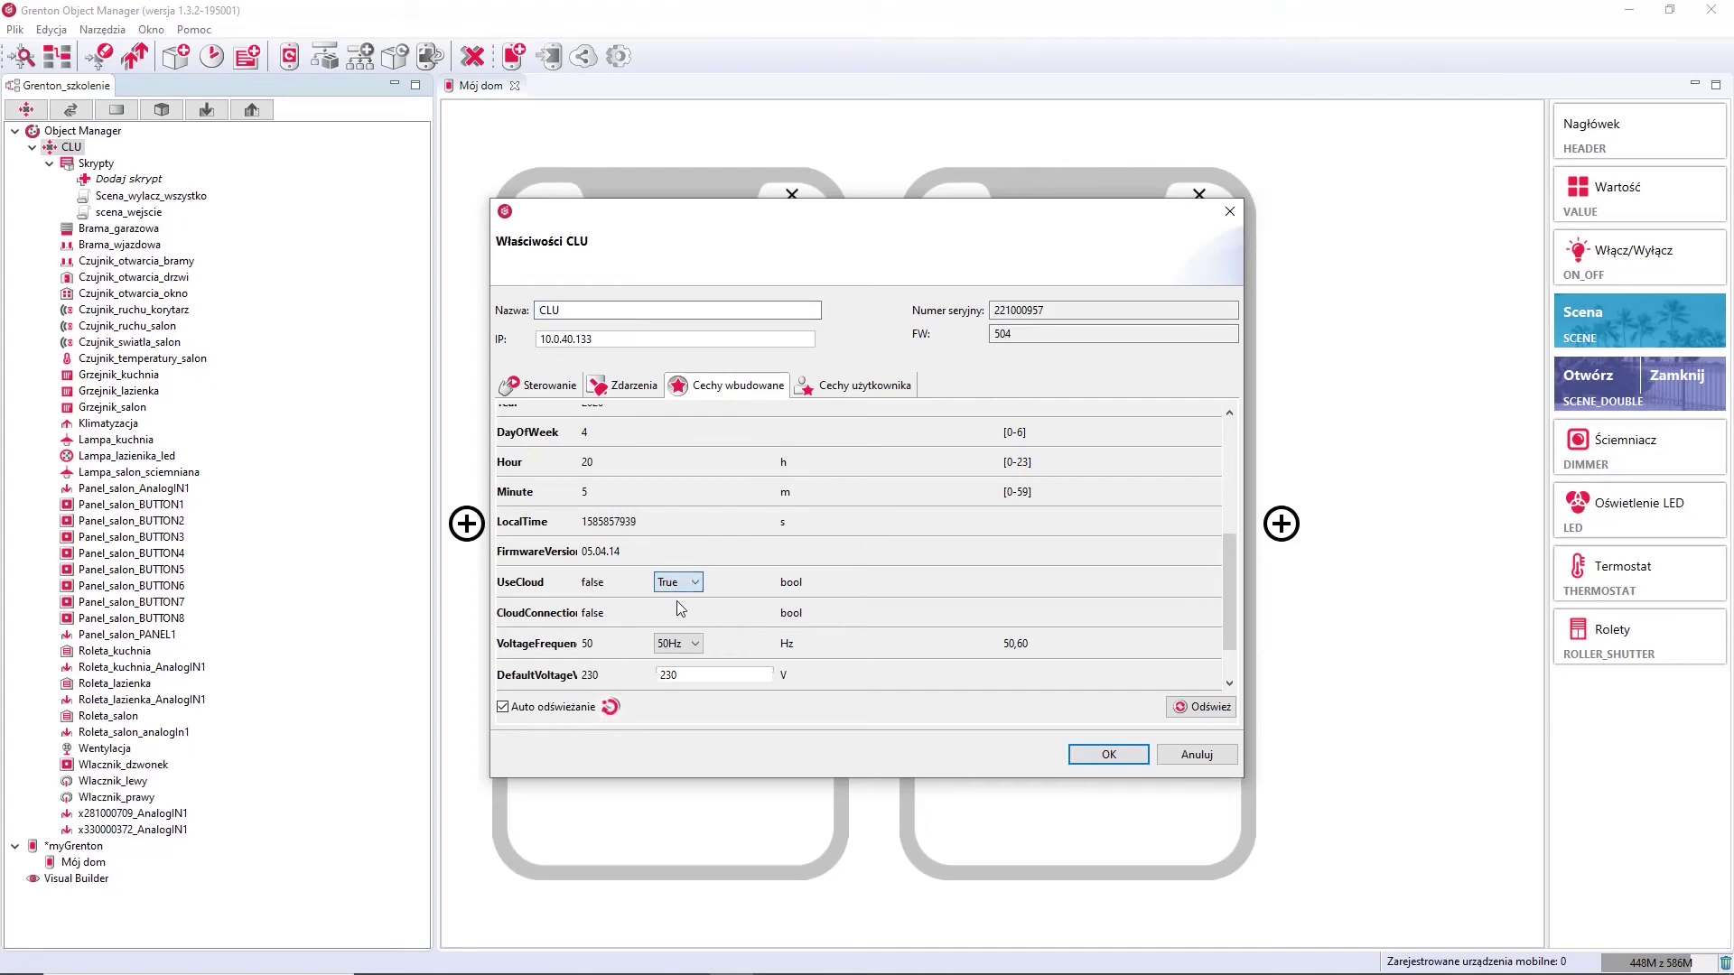
pyautogui.click(1084, 755)
pyautogui.click(136, 56)
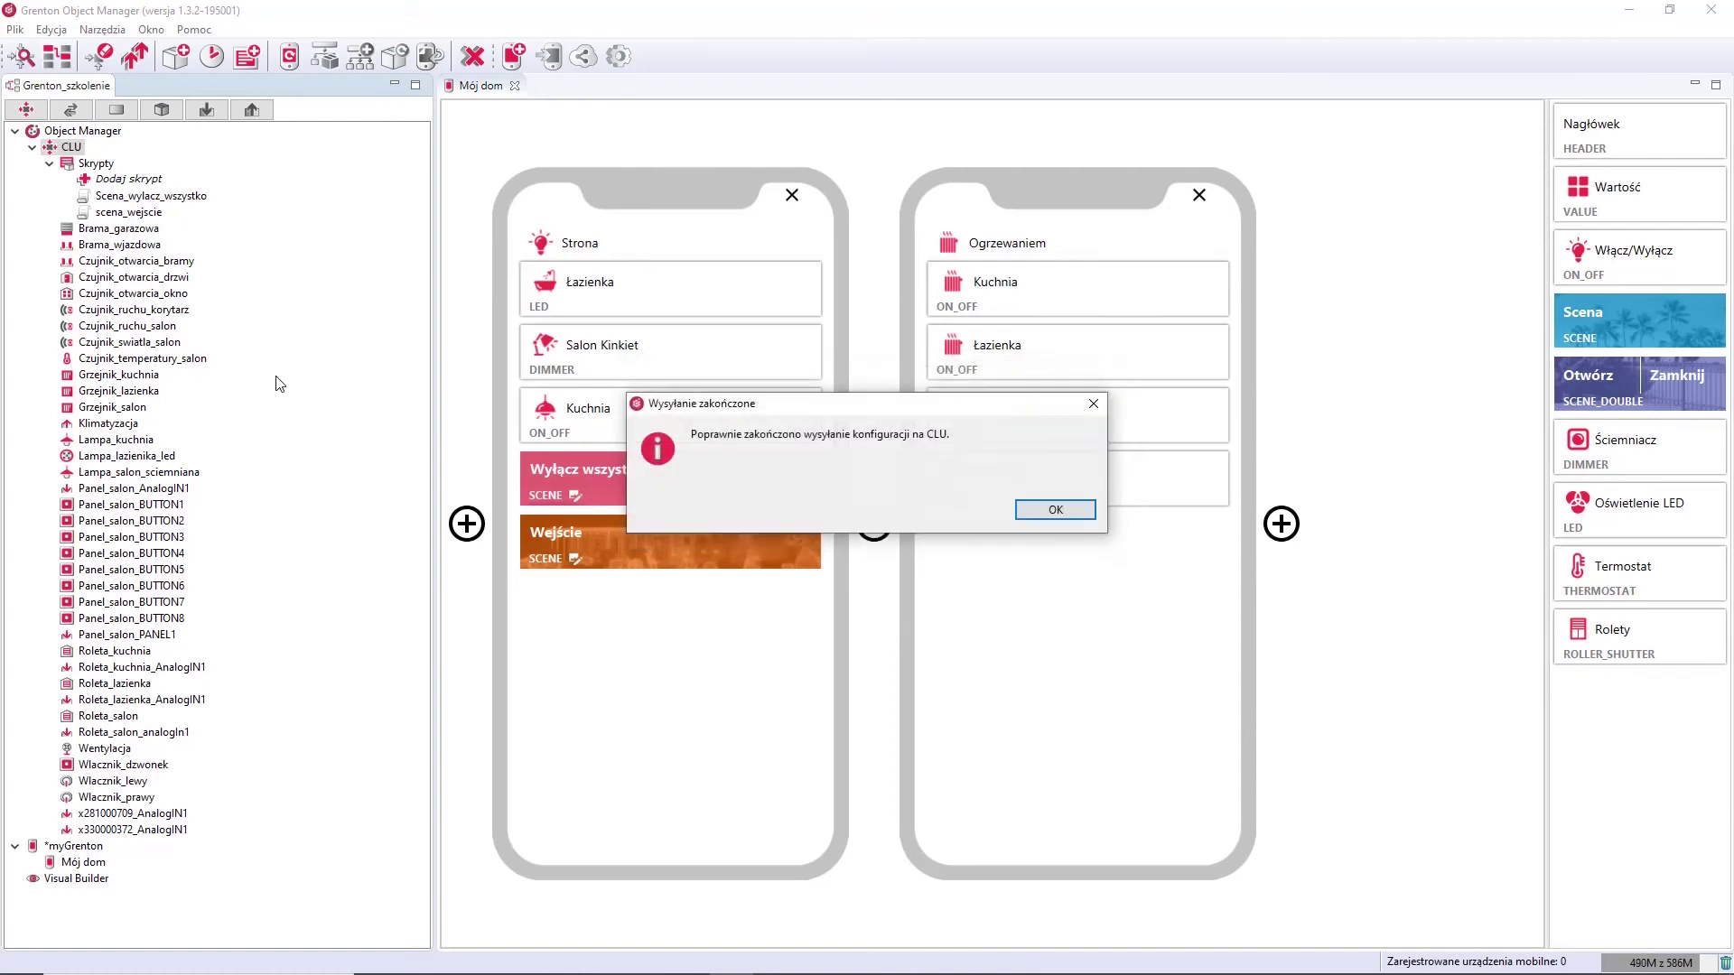
pyautogui.click(1075, 510)
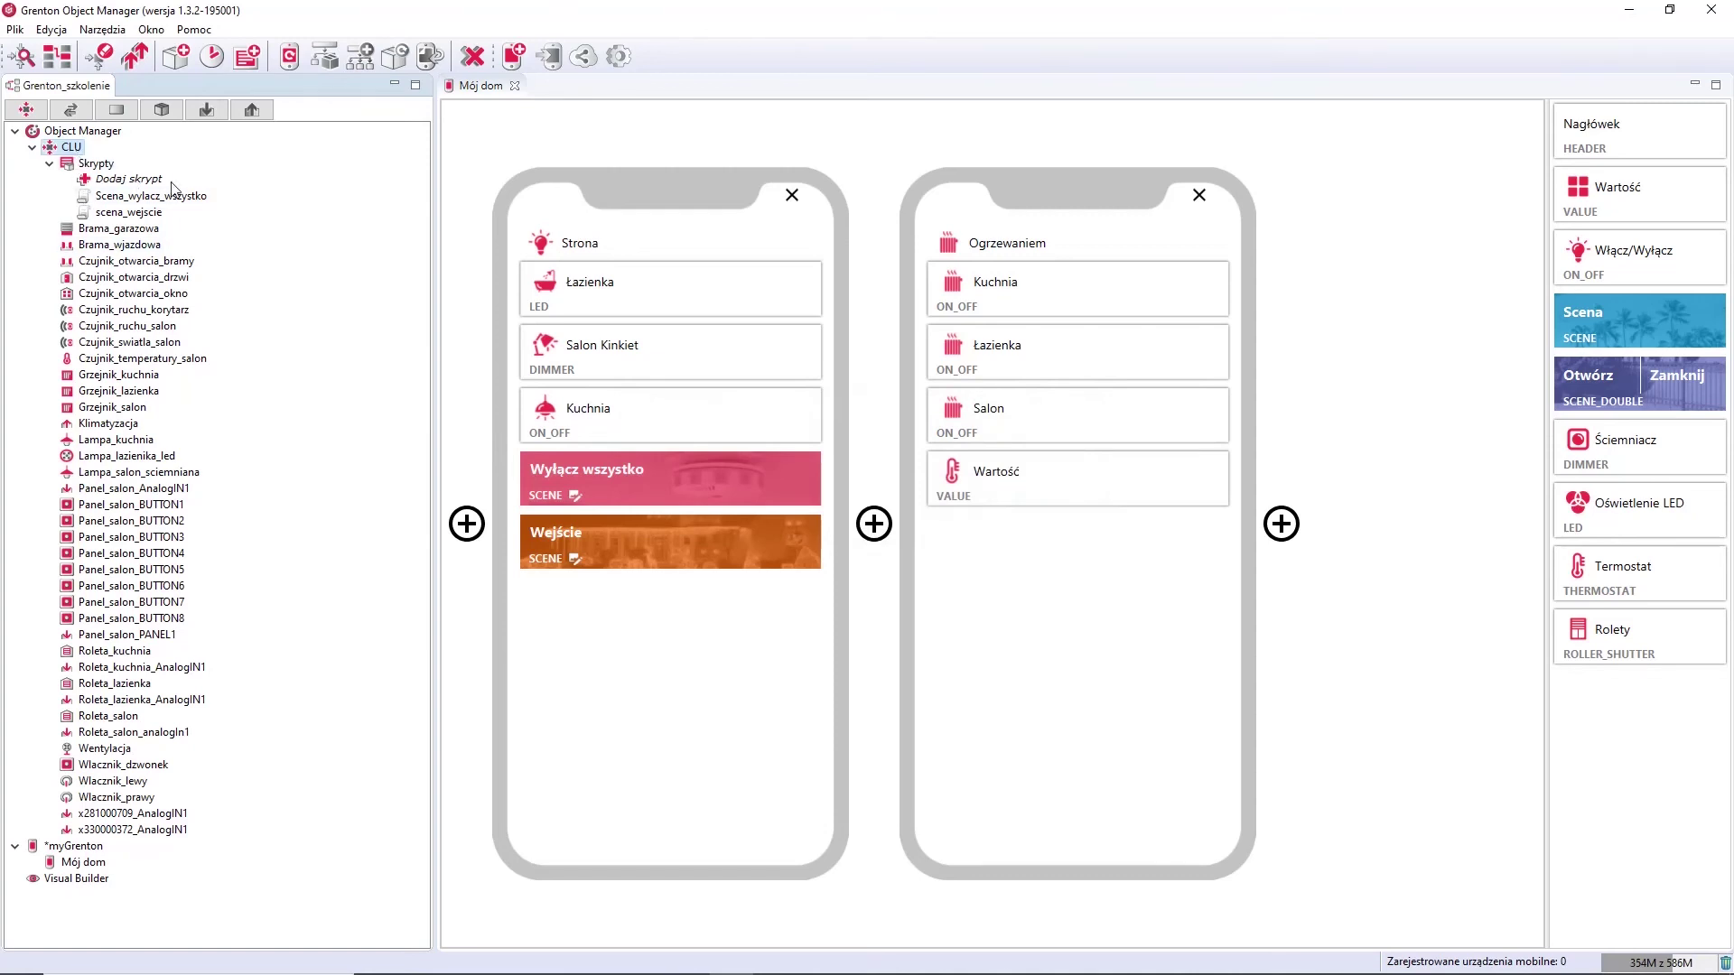
pyautogui.hotkey('alt', 'Return')
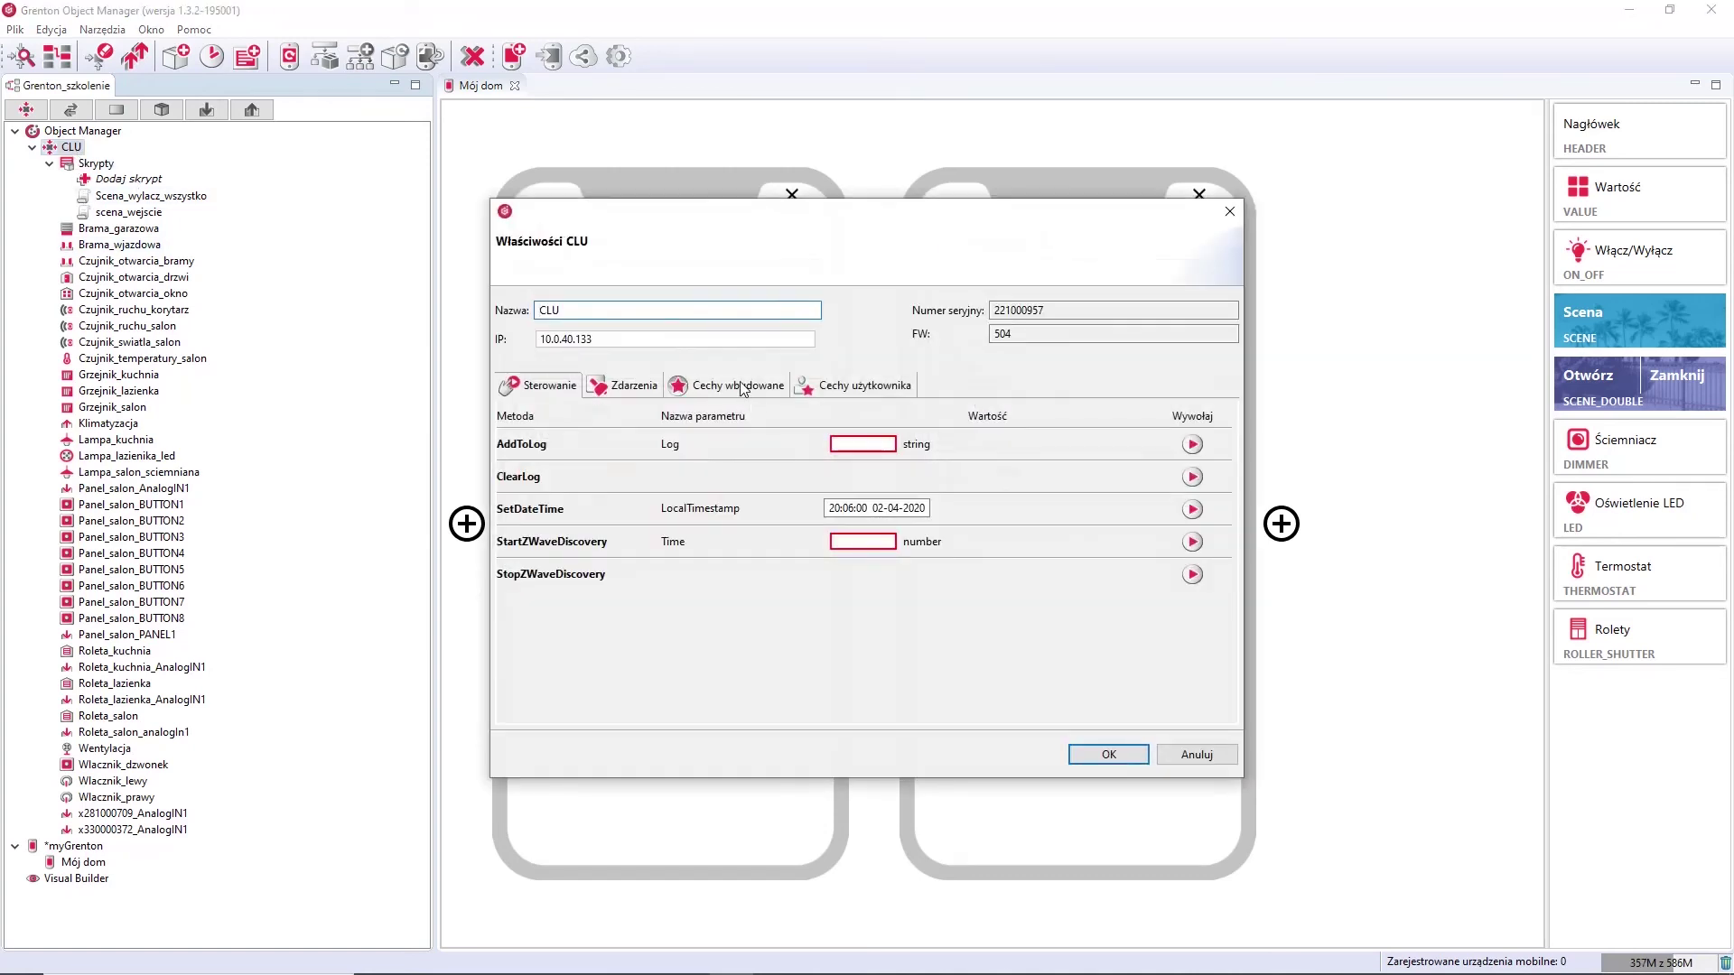
pyautogui.click(737, 384)
pyautogui.moveTo(1228, 476); pyautogui.dragTo(1147, 600)
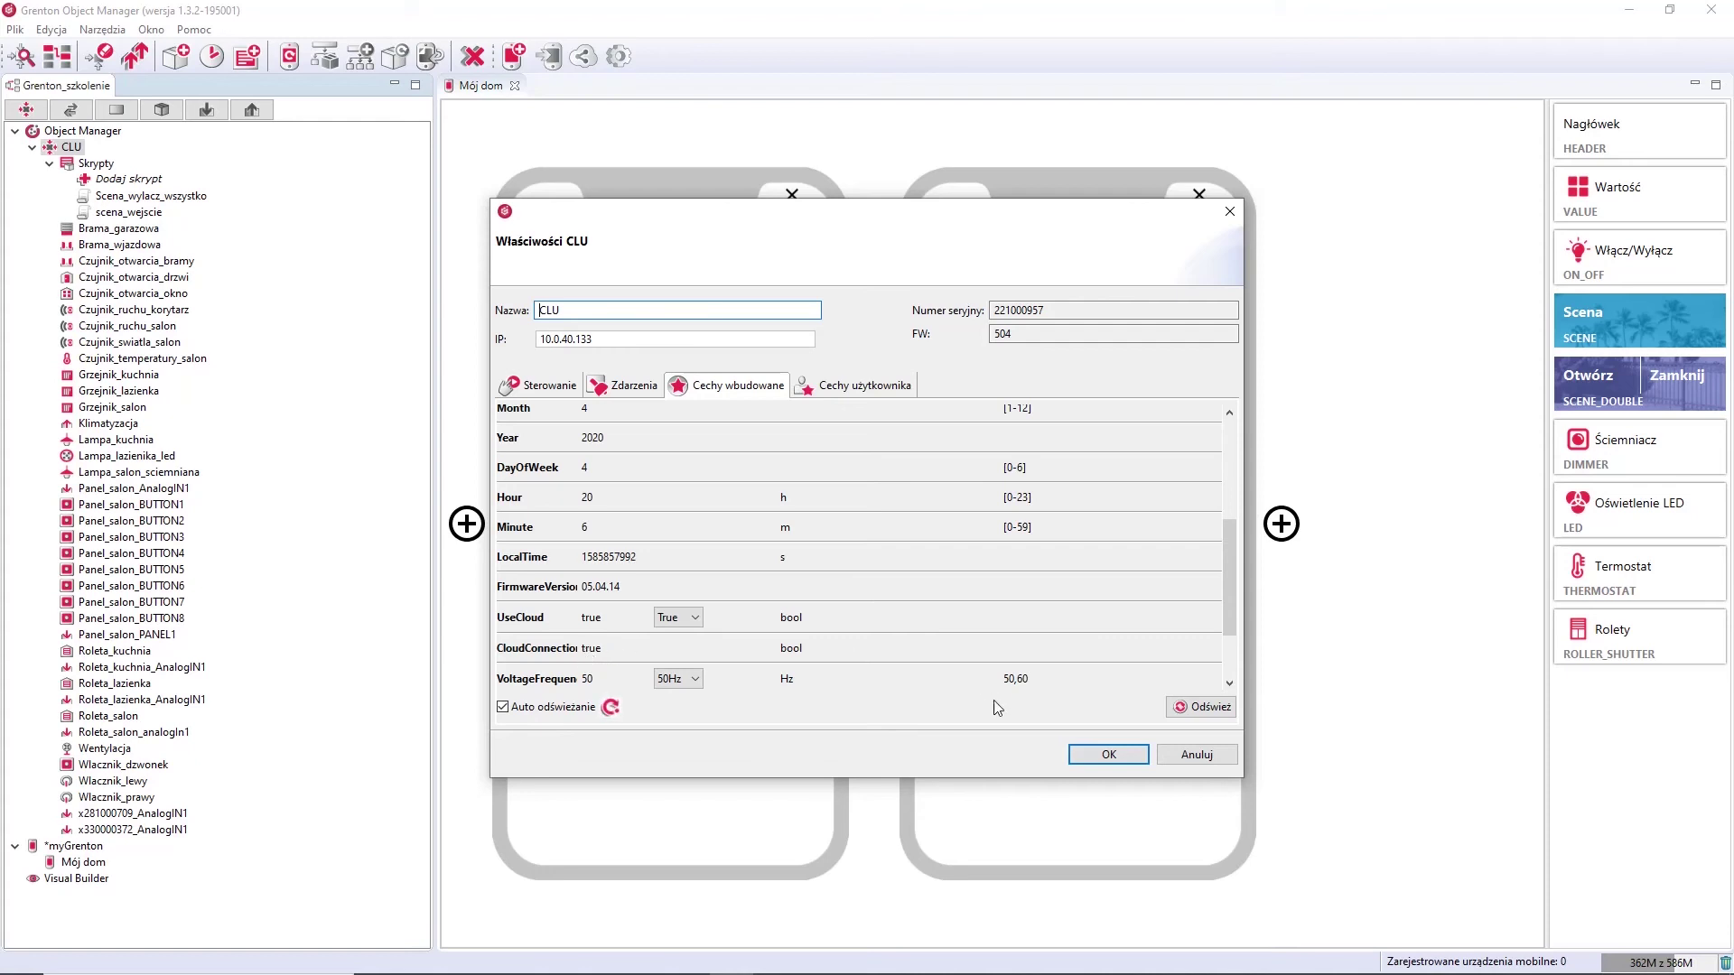
pyautogui.click(1107, 755)
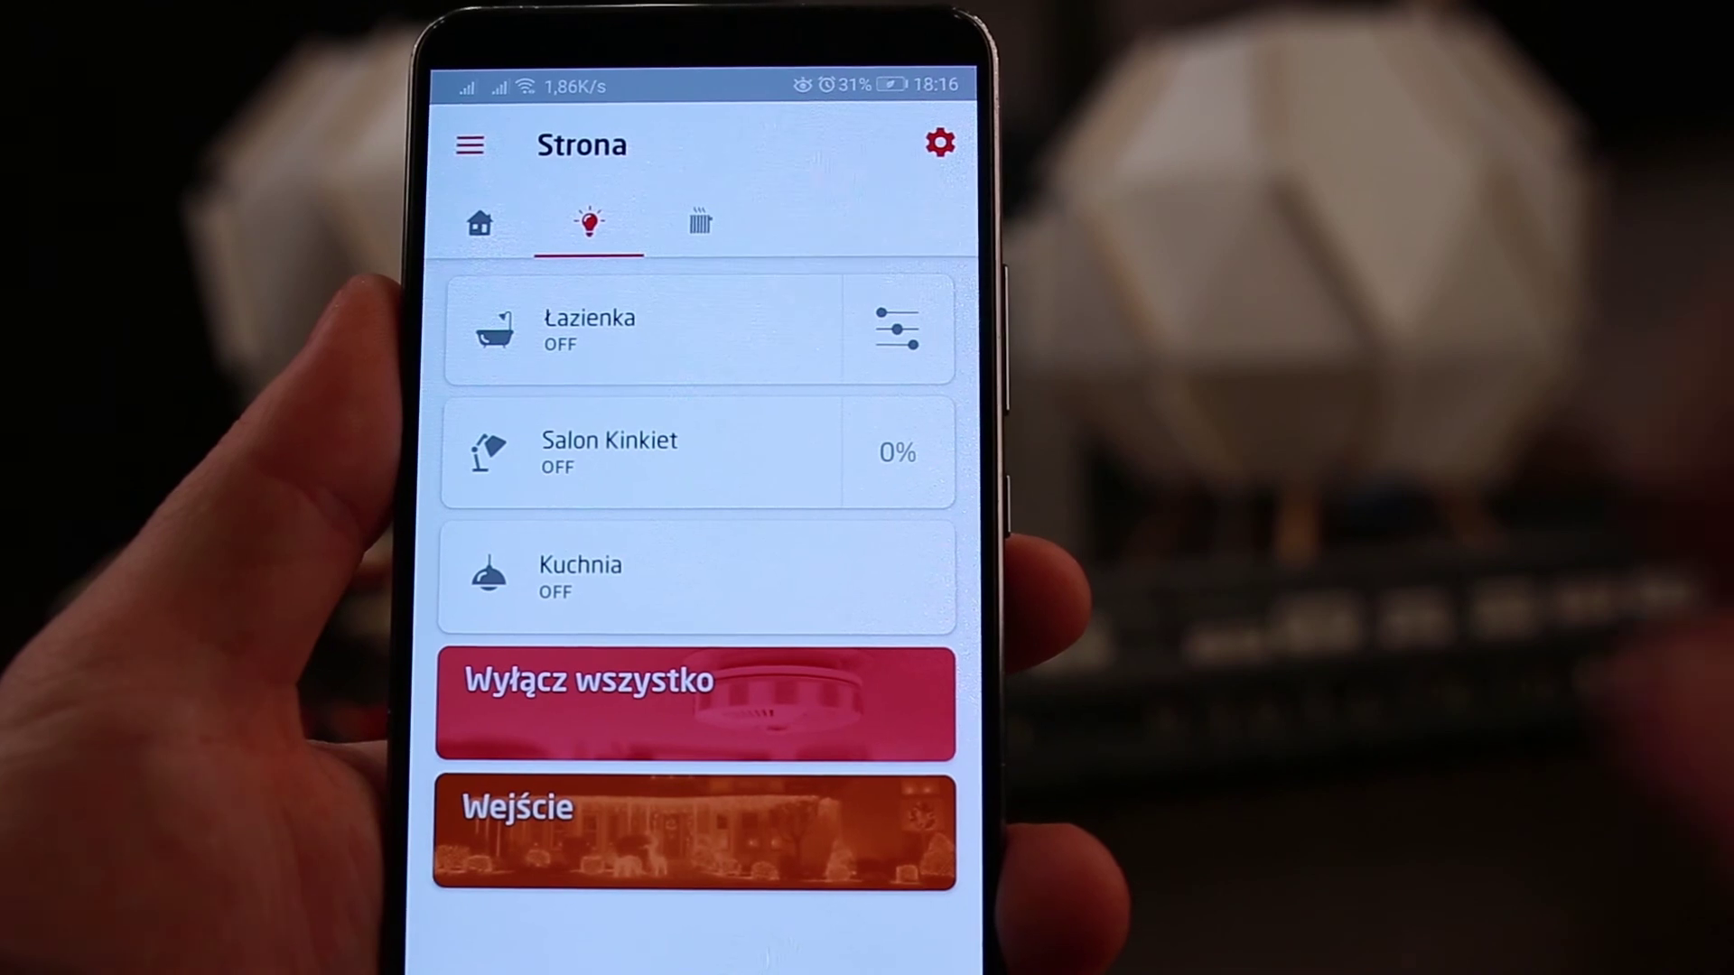
pyautogui.click(942, 143)
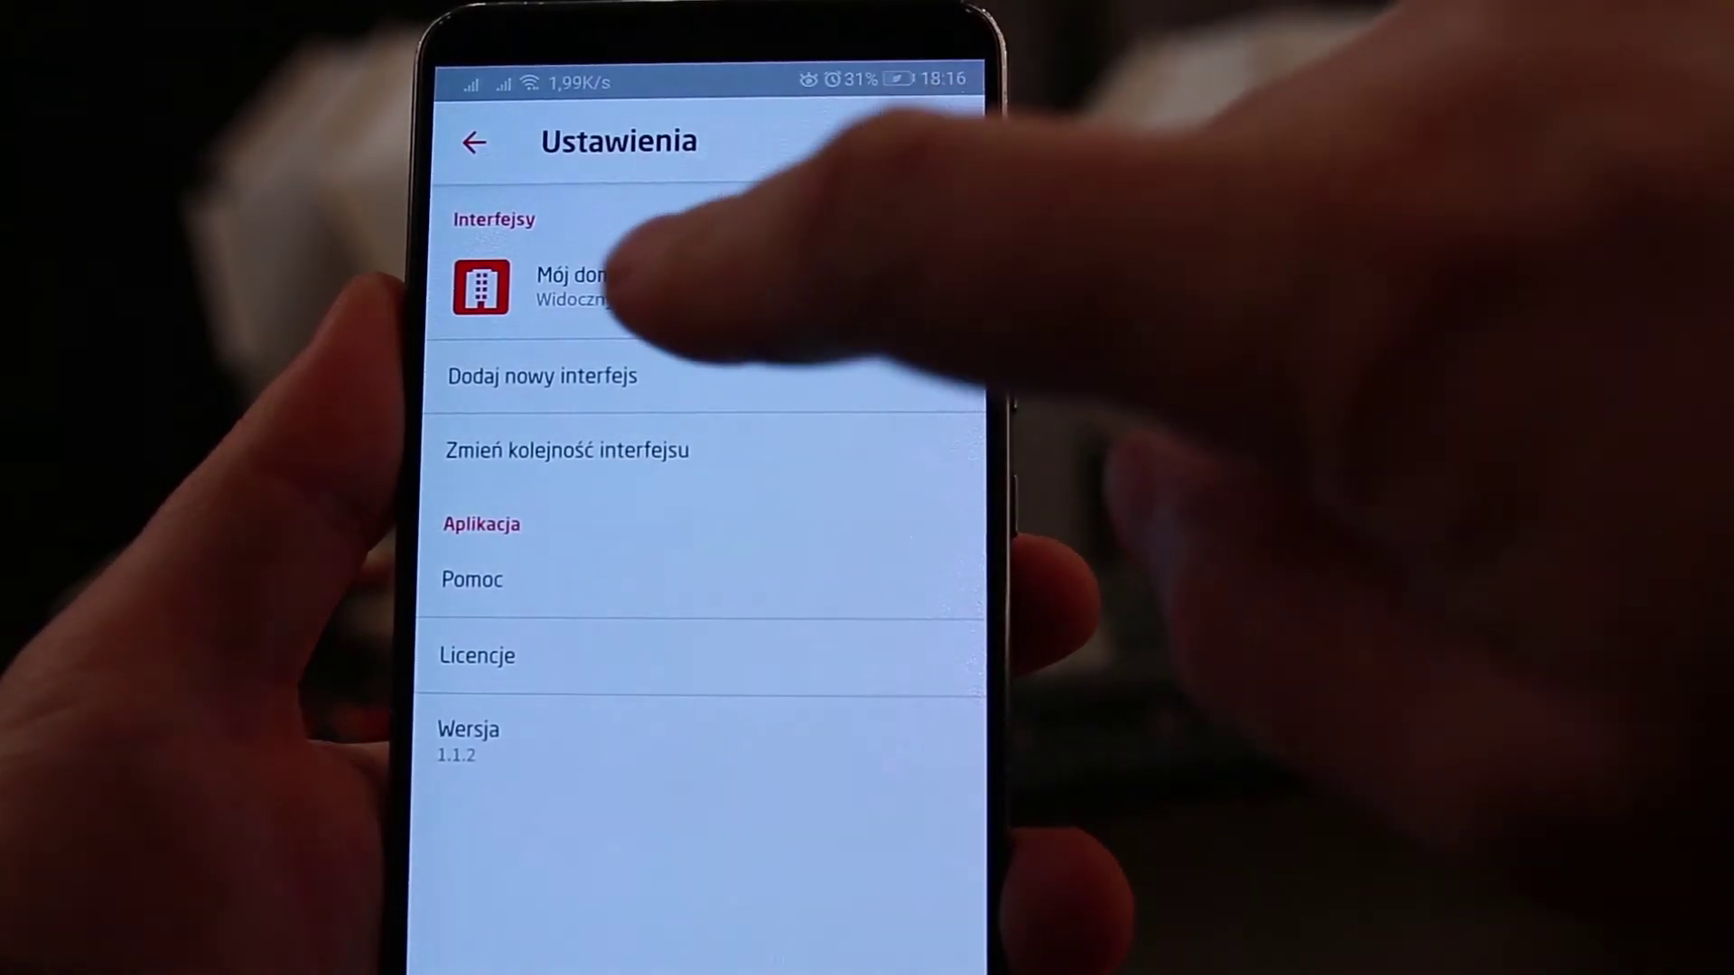
pyautogui.click(578, 285)
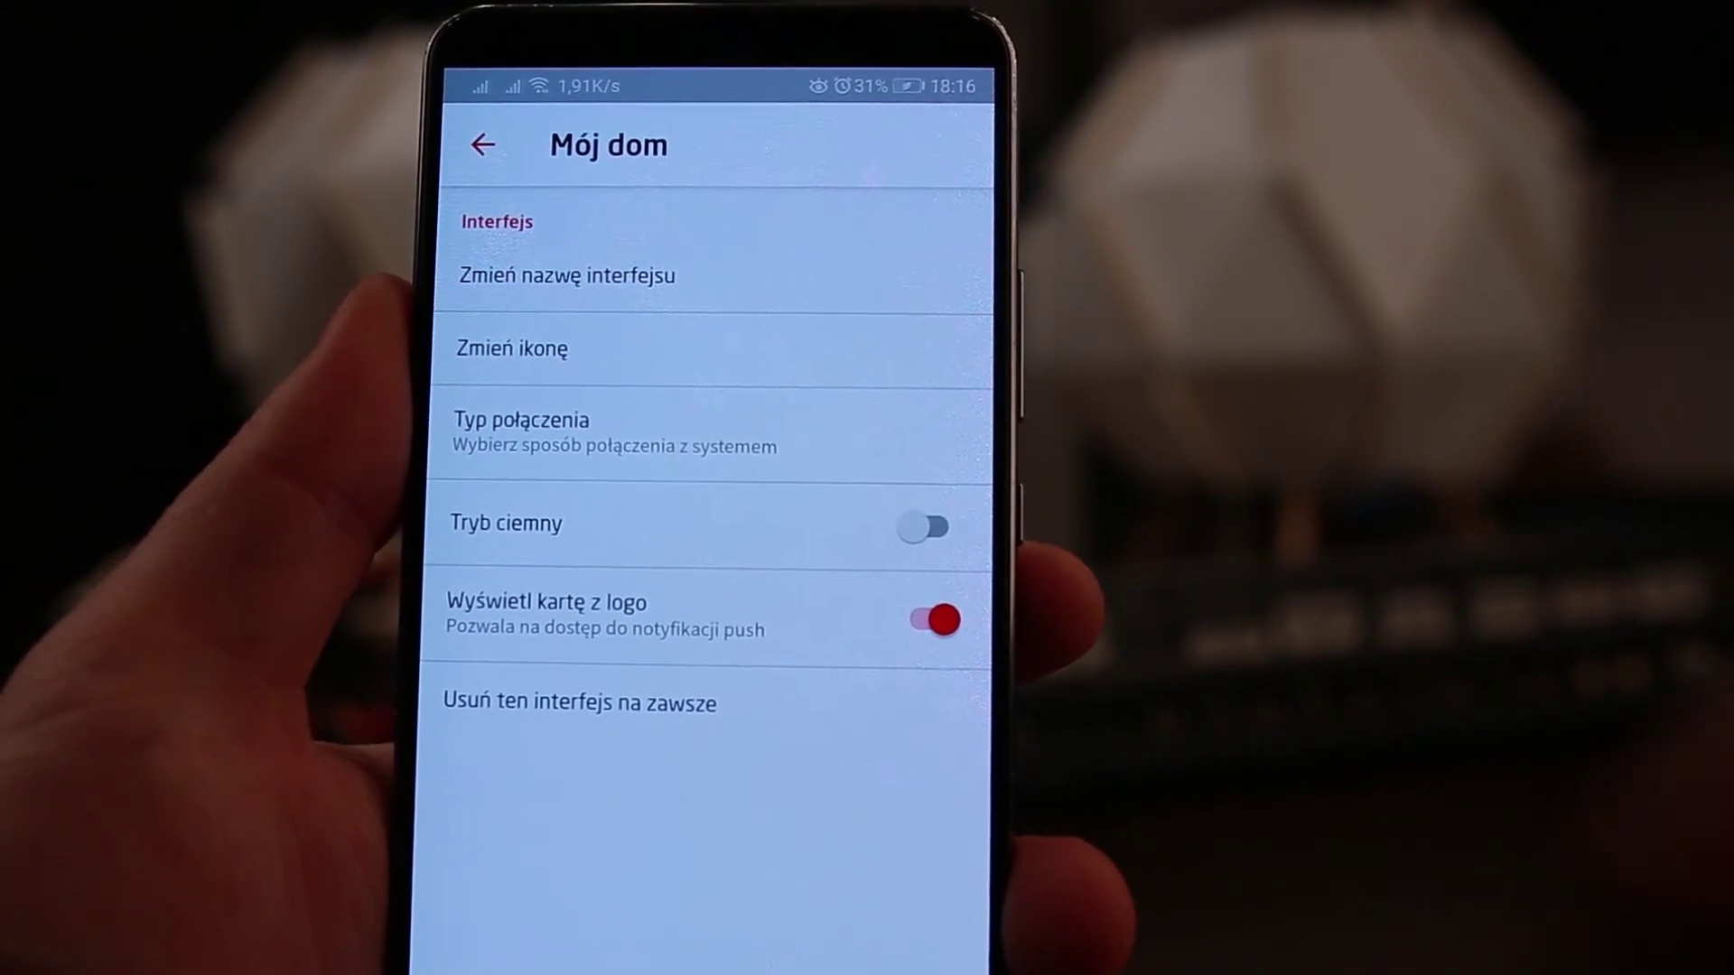
pyautogui.click(669, 429)
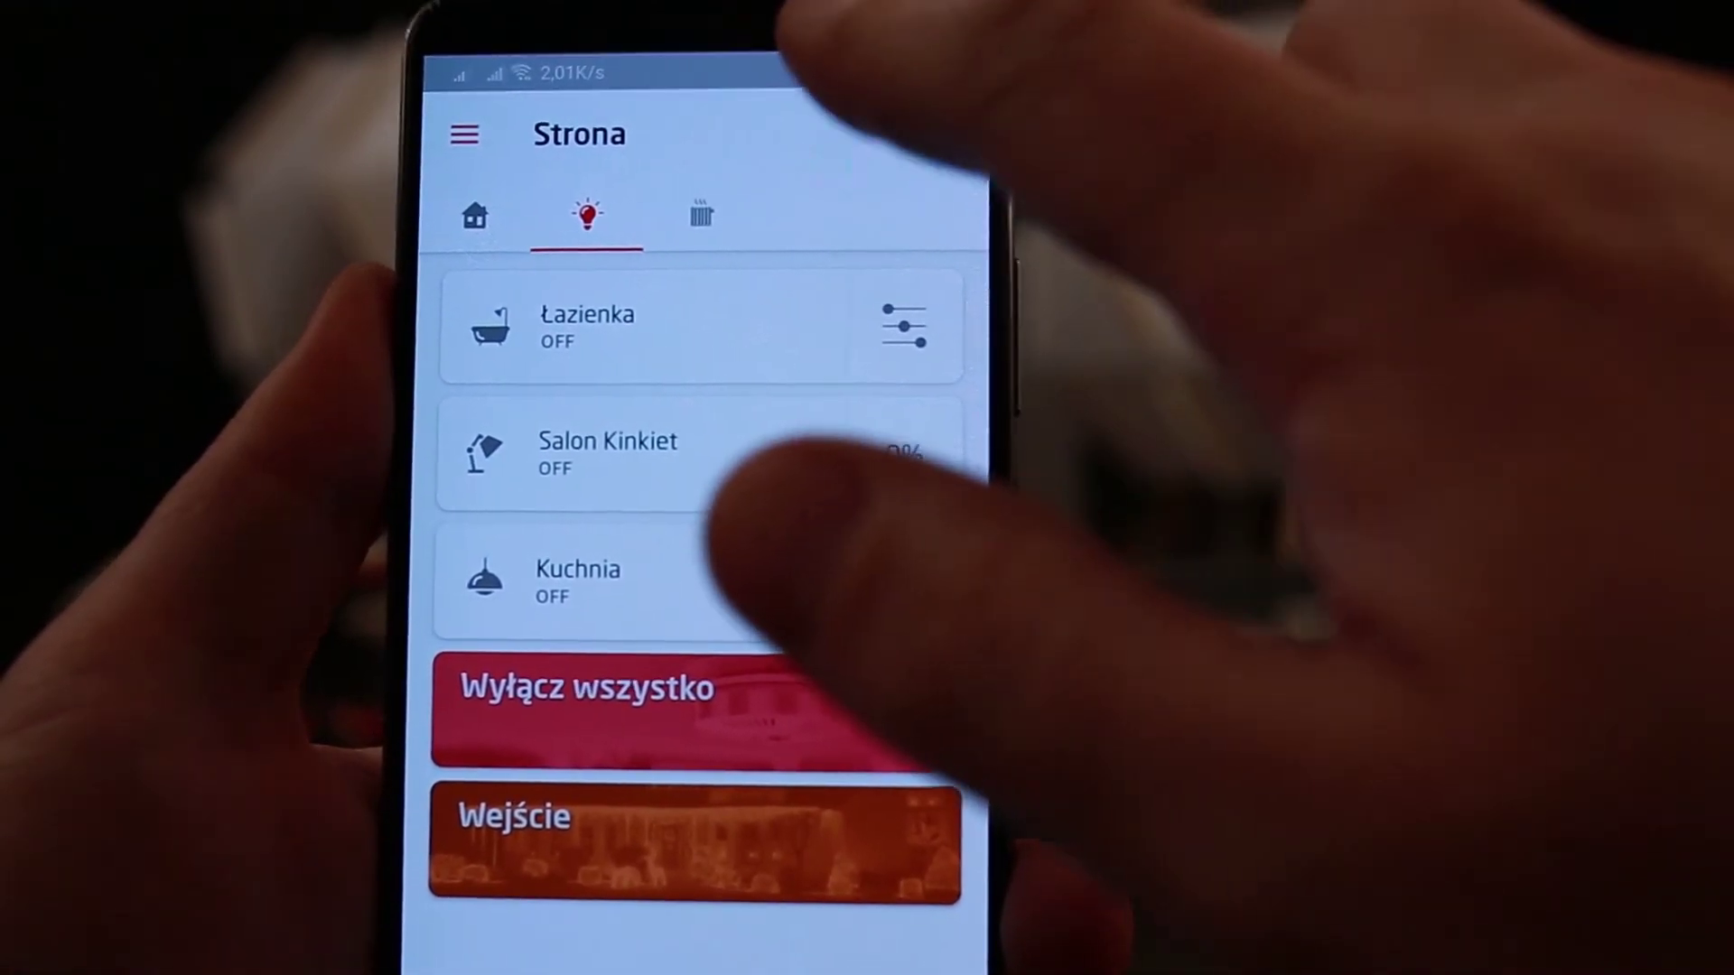
# Turn off Wi-Fi from the phone's quick settings and return to myGrenton.
pyautogui.moveTo(687, 63); pyautogui.dragTo(722, 560)
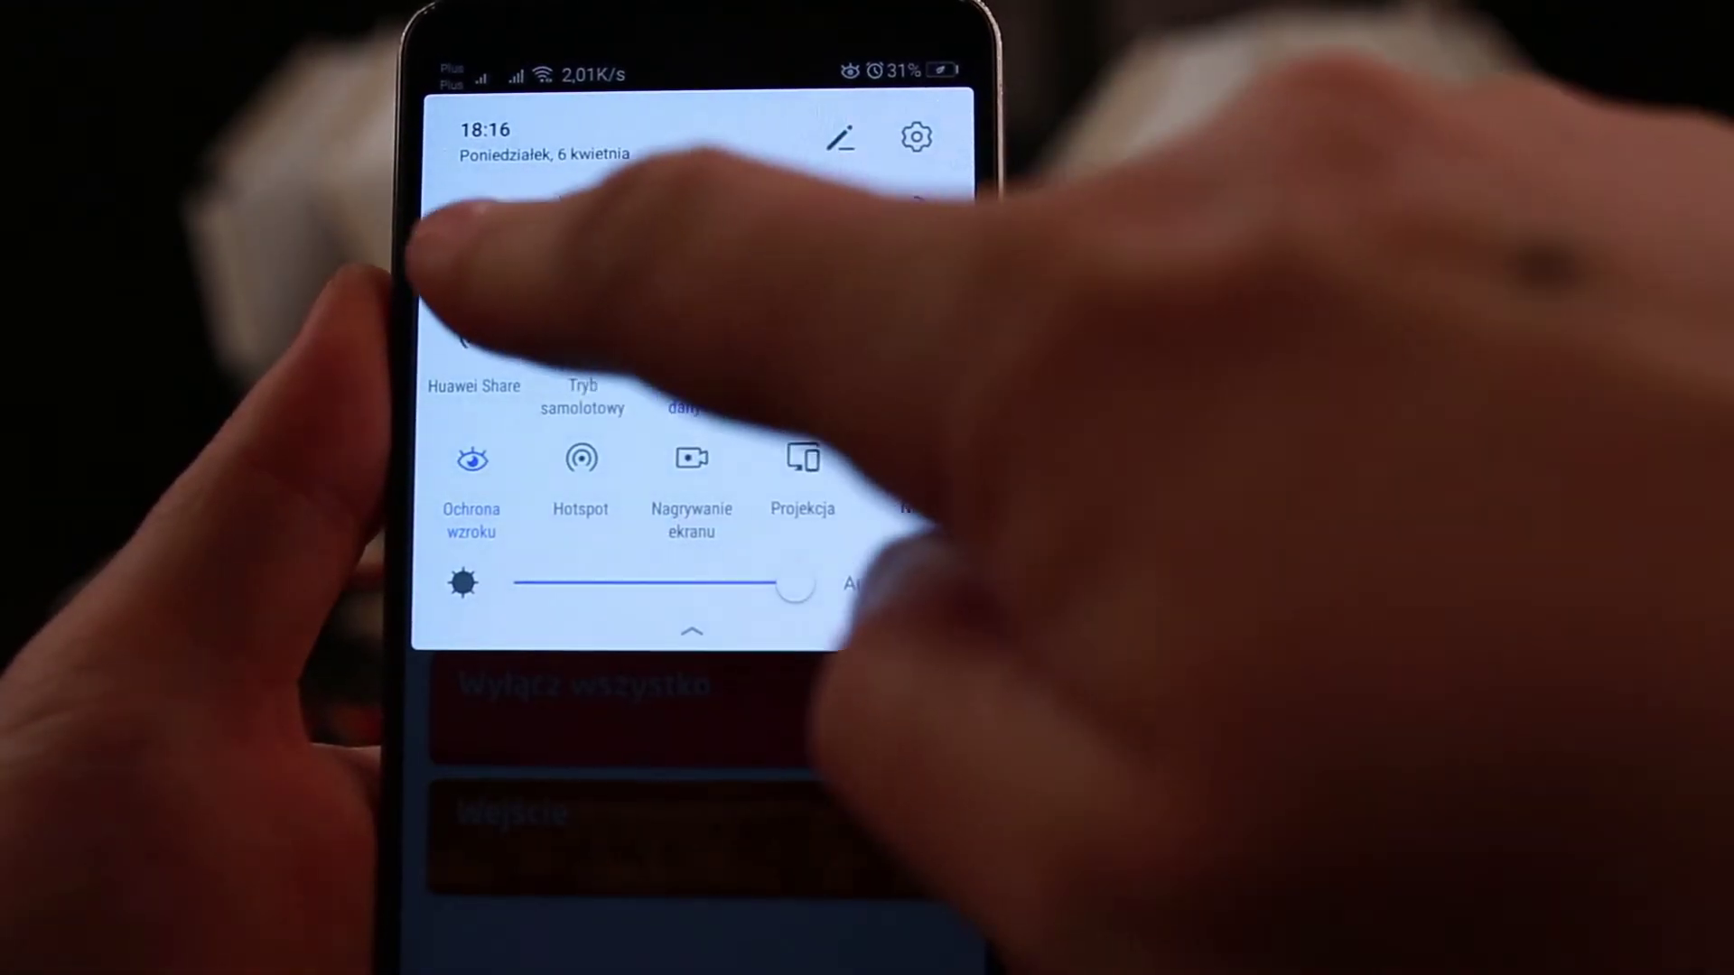
pyautogui.click(472, 214)
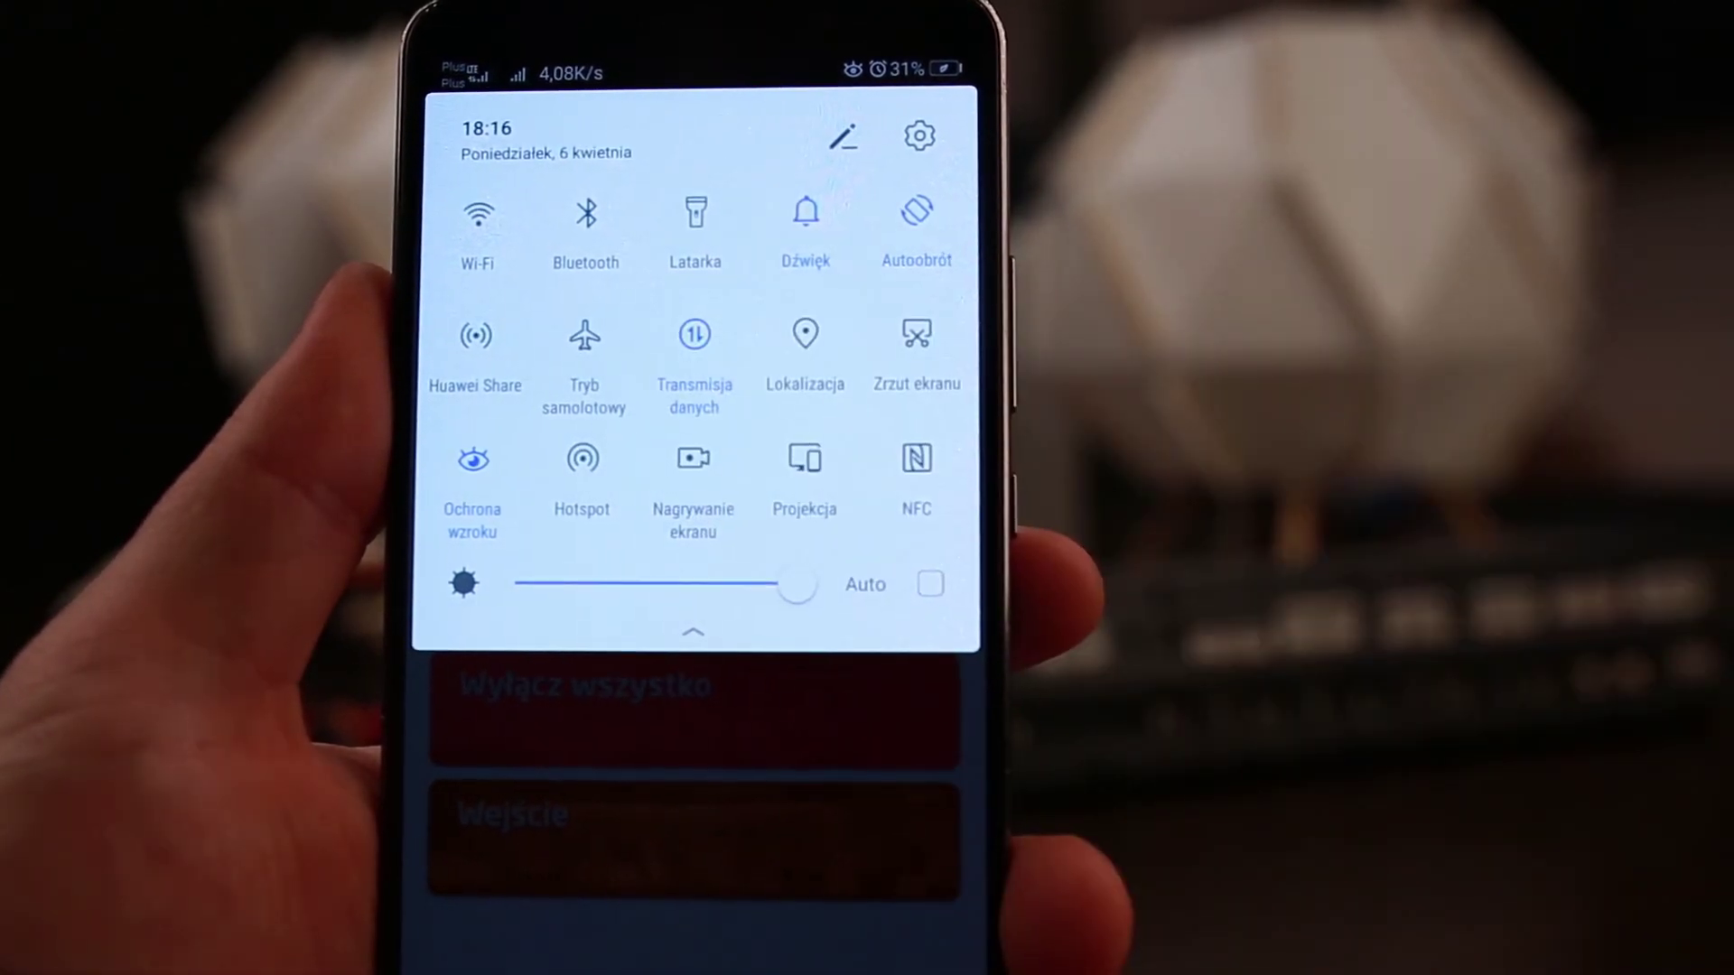
pyautogui.moveTo(722, 624); pyautogui.dragTo(795, 226)
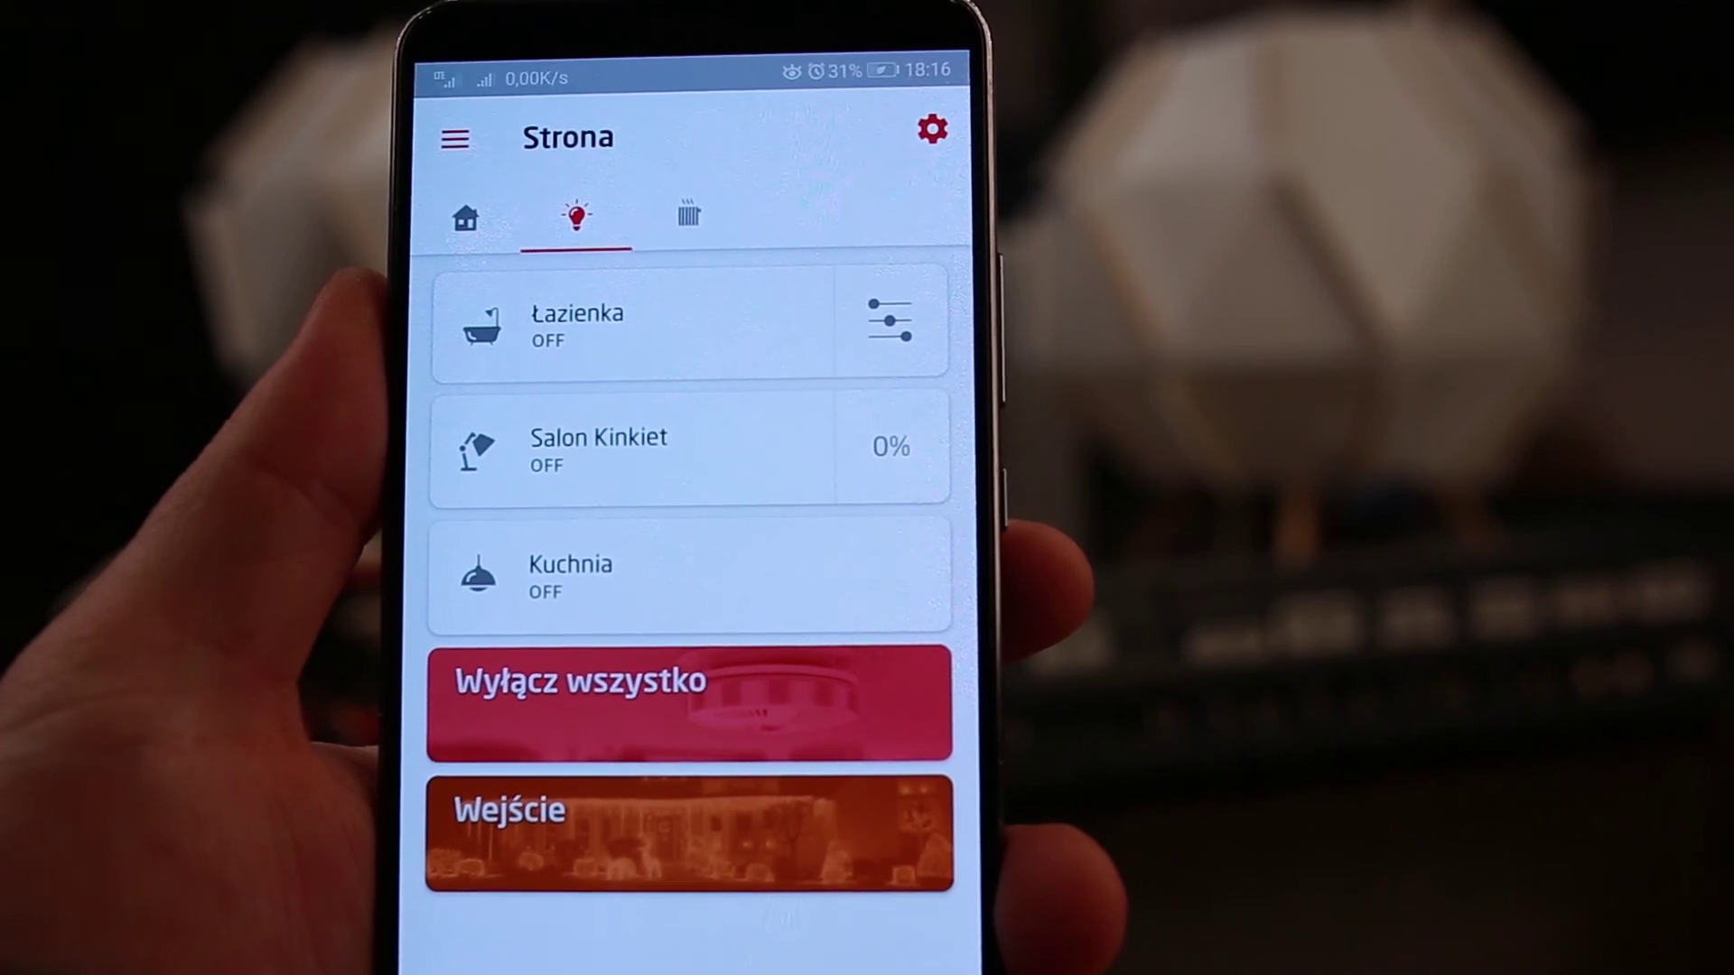
# Switch Kuchnia on, then toggle Salon Kinkiet and Łazienka on and back off.
pyautogui.click(637, 574)
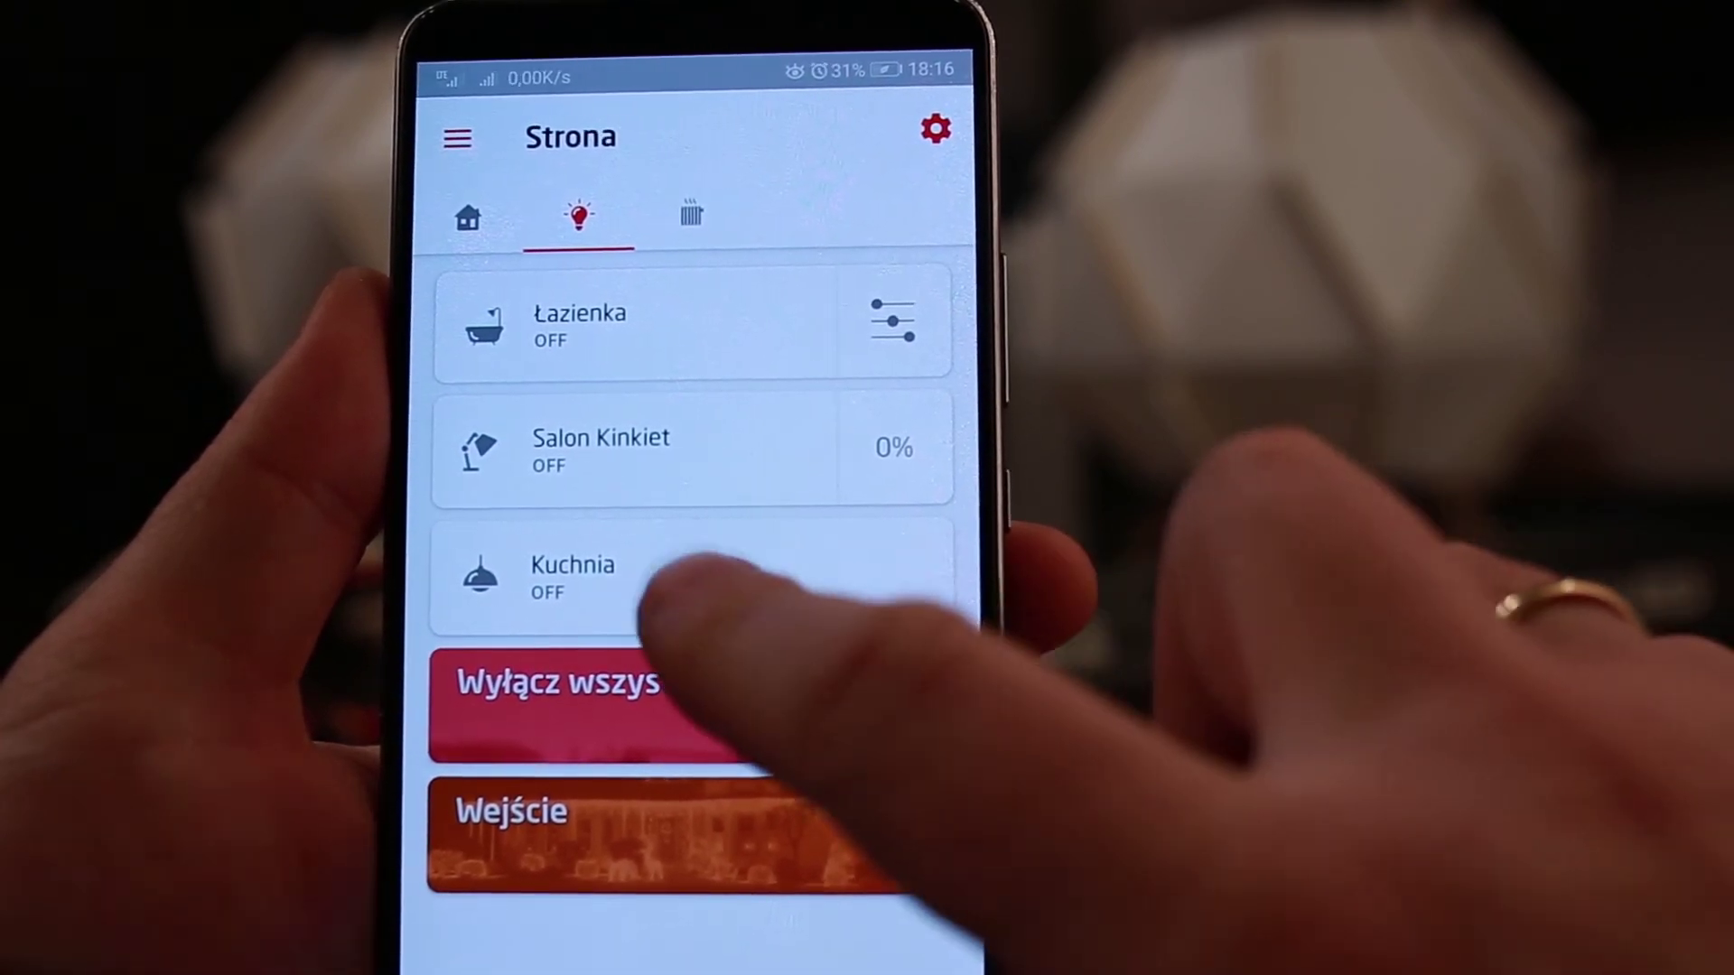
pyautogui.click(722, 452)
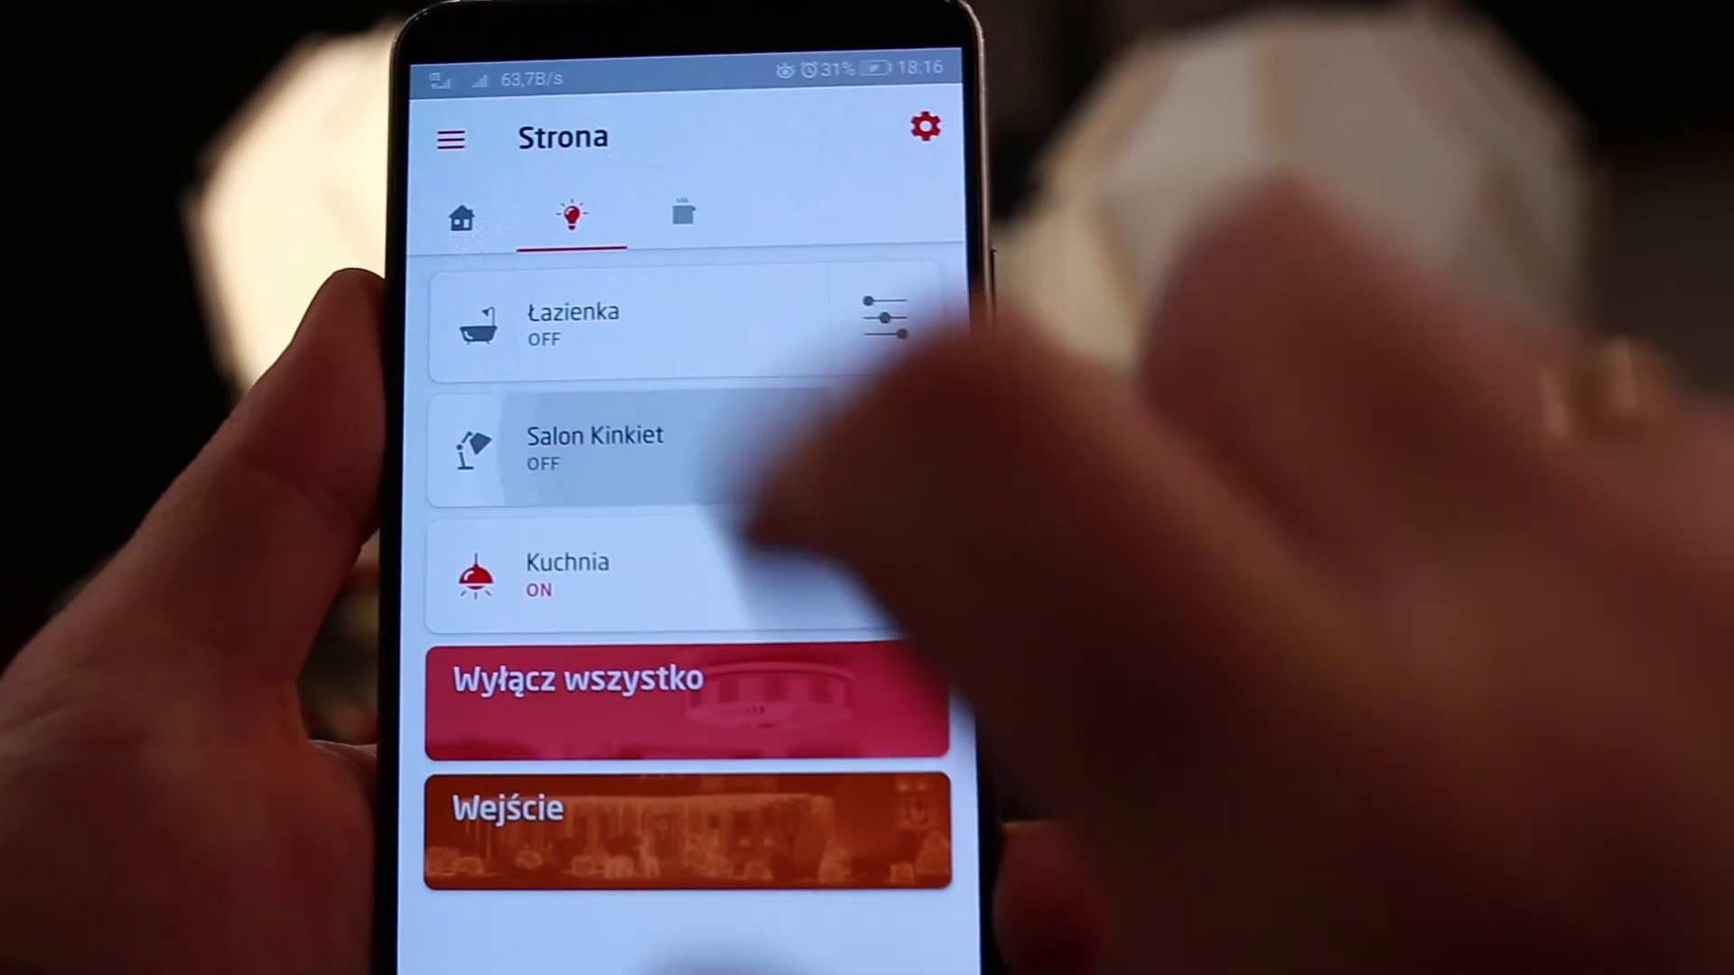
pyautogui.click(596, 321)
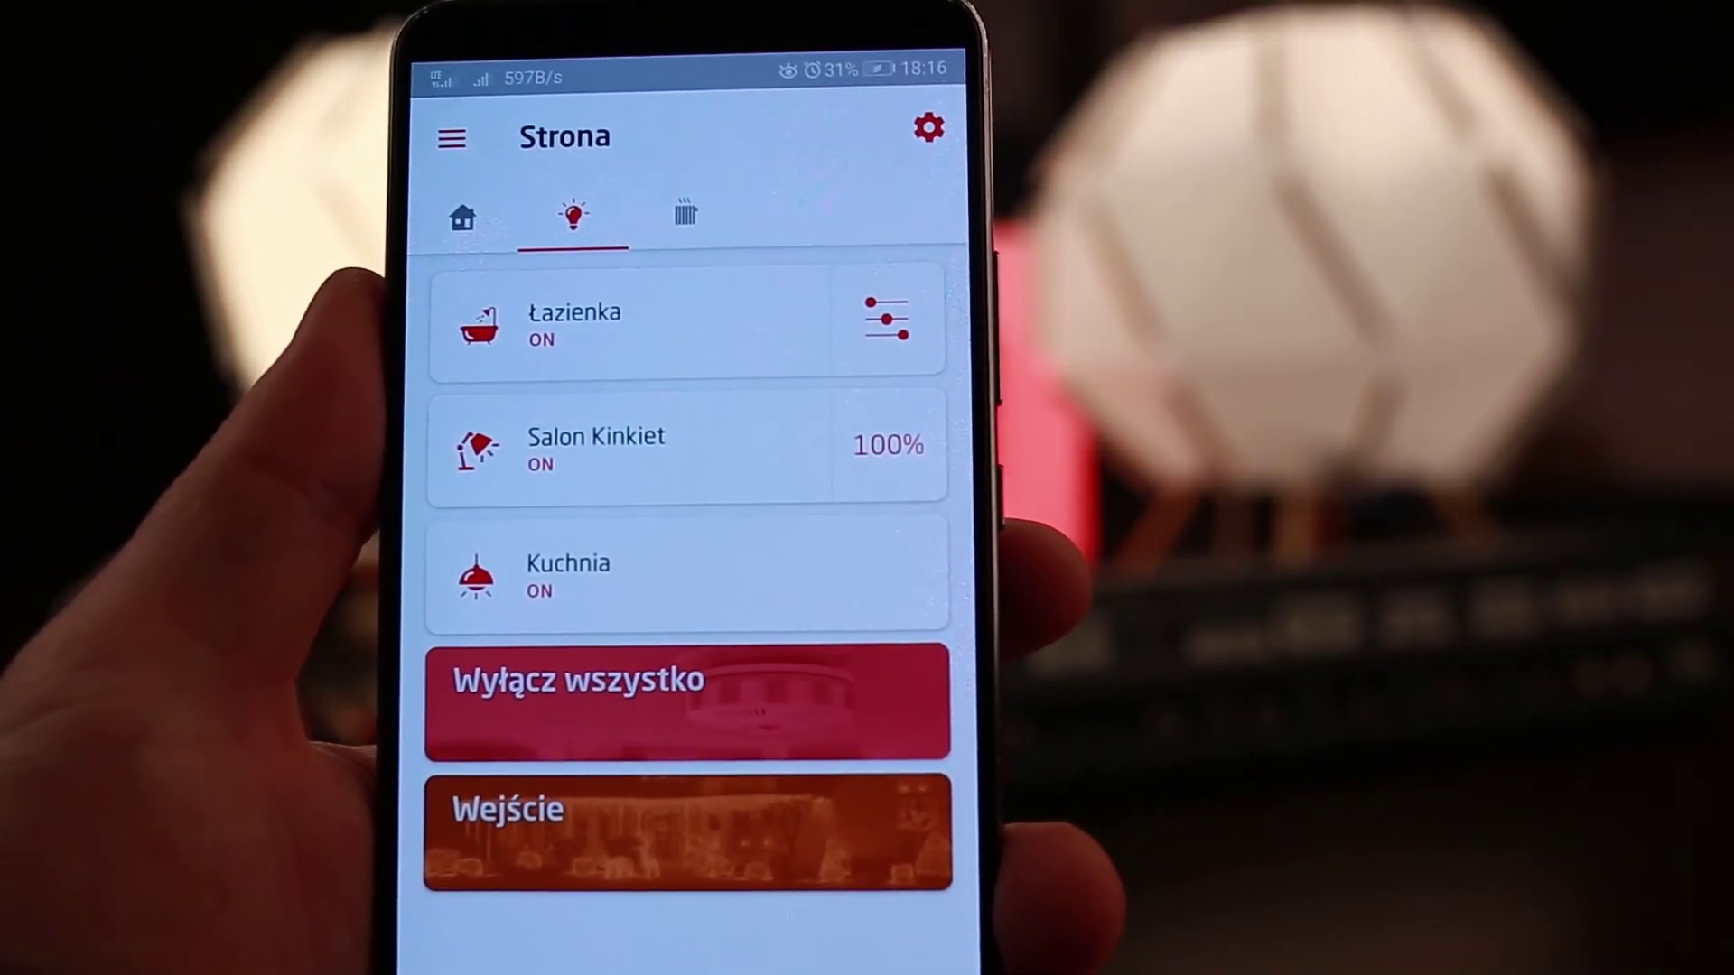
pyautogui.click(596, 321)
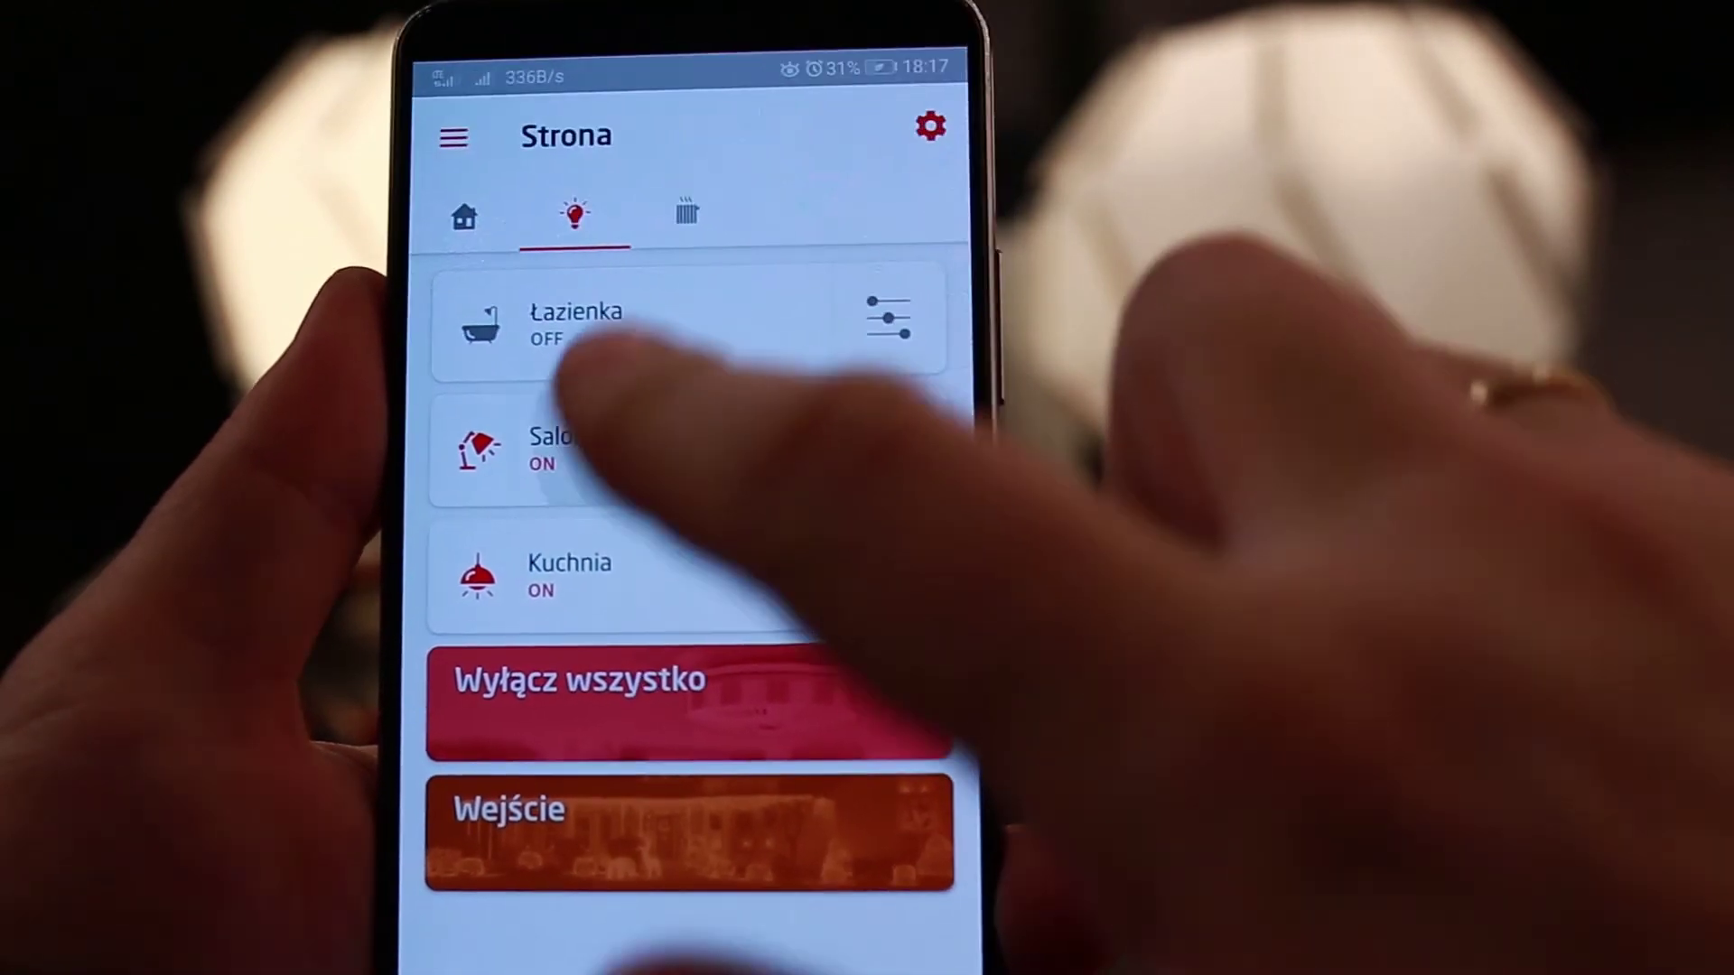
pyautogui.click(686, 447)
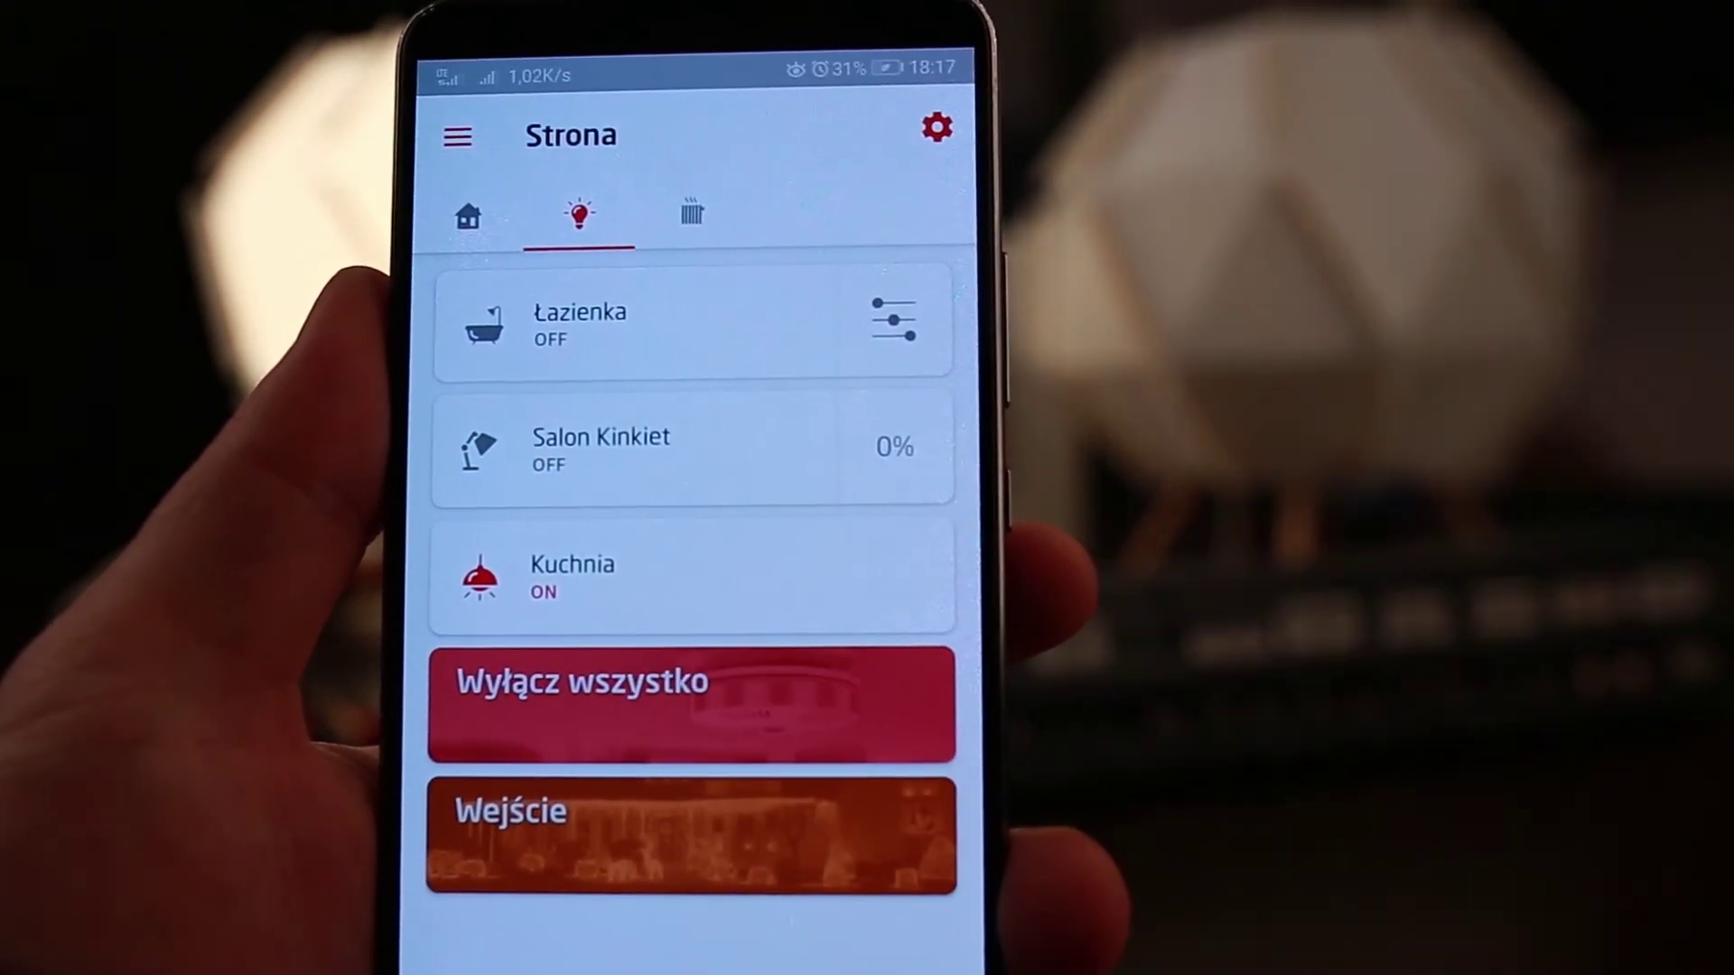
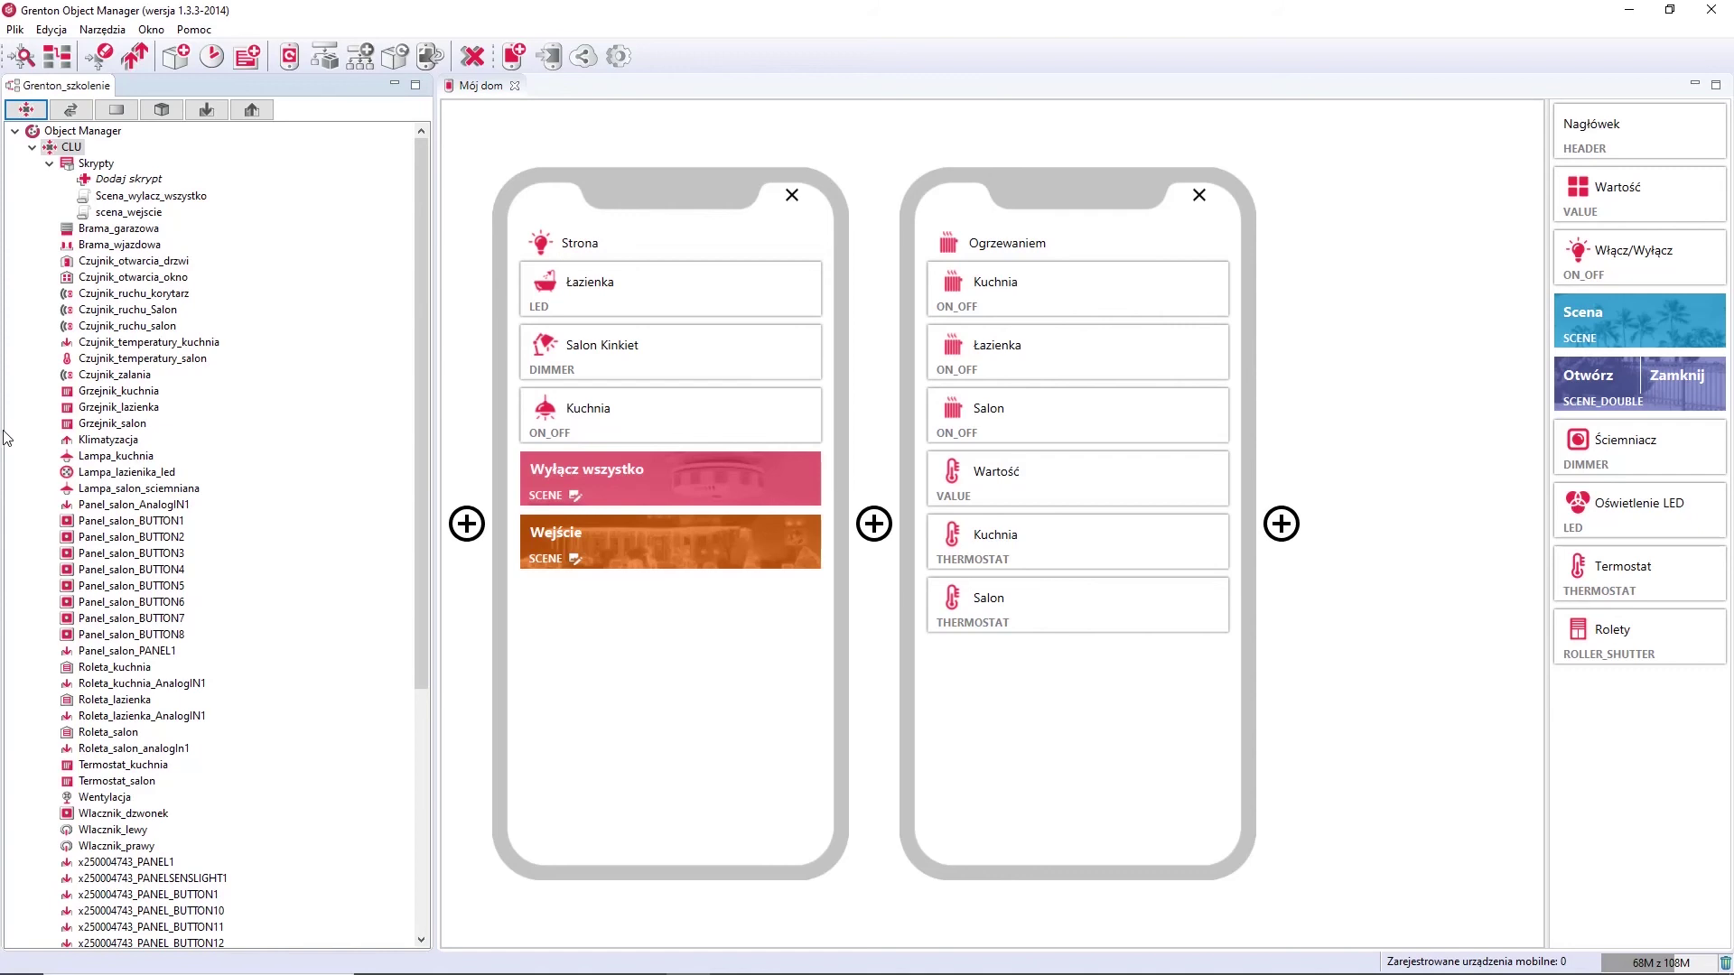
# Select the Czujnik_temperatury_salon object for the heating page.
pyautogui.click(115, 361)
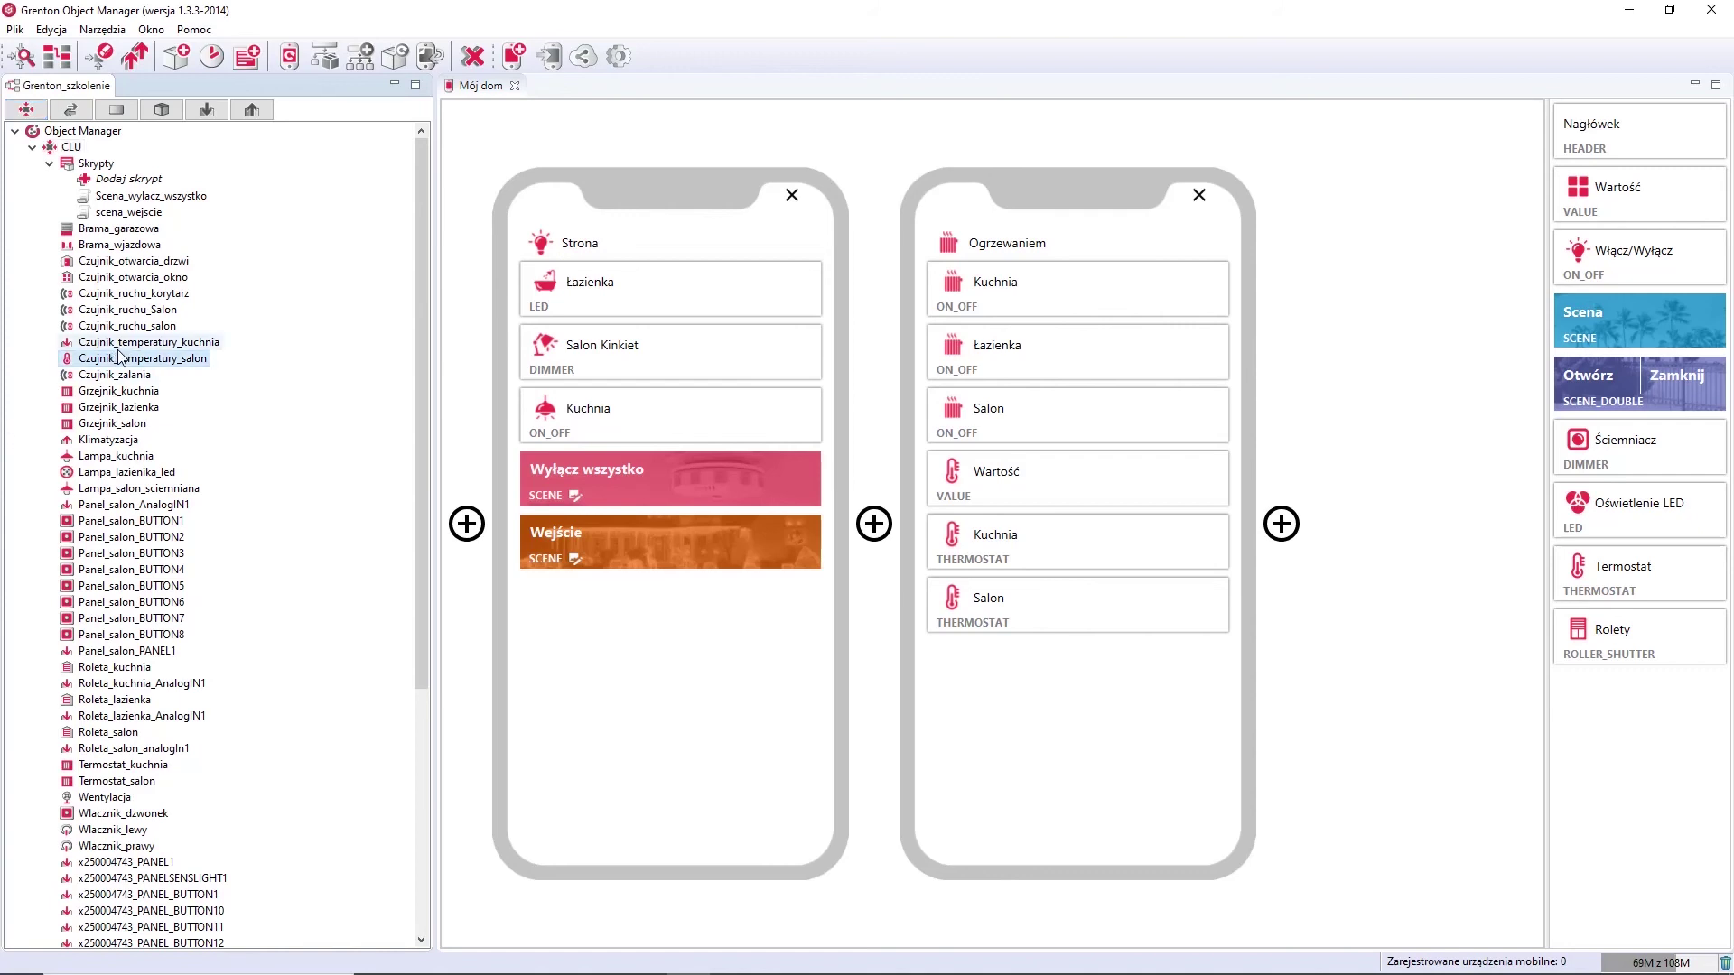
# Add a new Push-type virtual object and confirm its name.
pyautogui.click(213, 58)
pyautogui.click(804, 493)
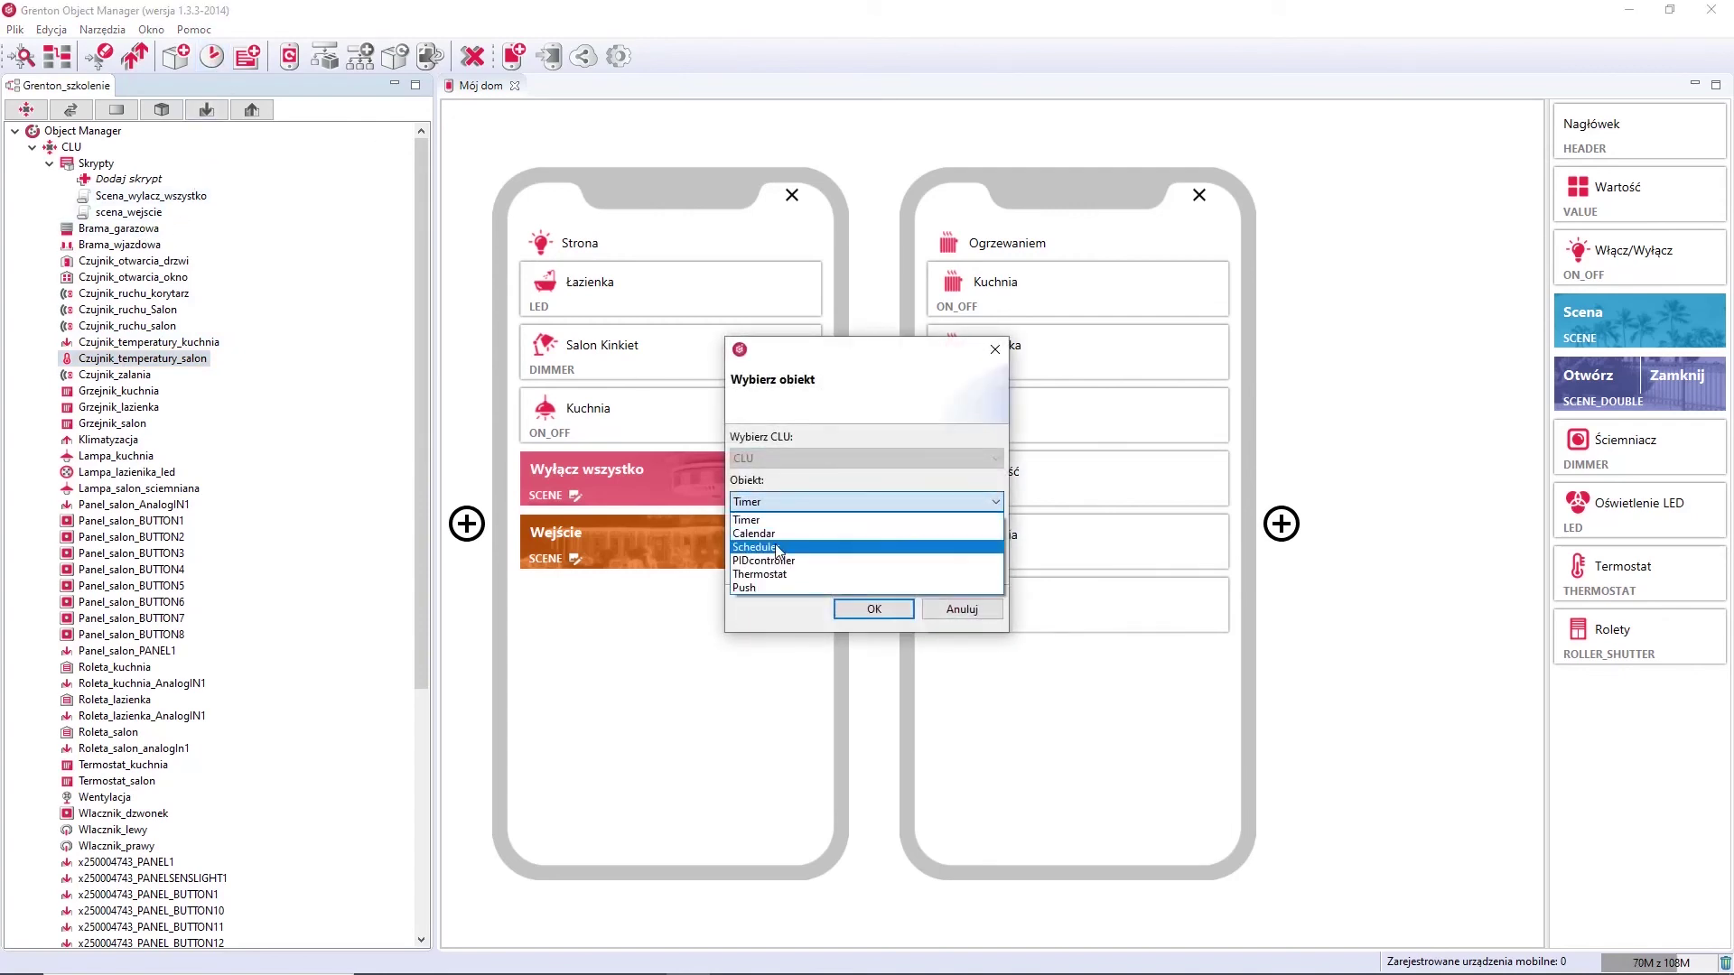
pyautogui.click(768, 588)
pyautogui.click(874, 610)
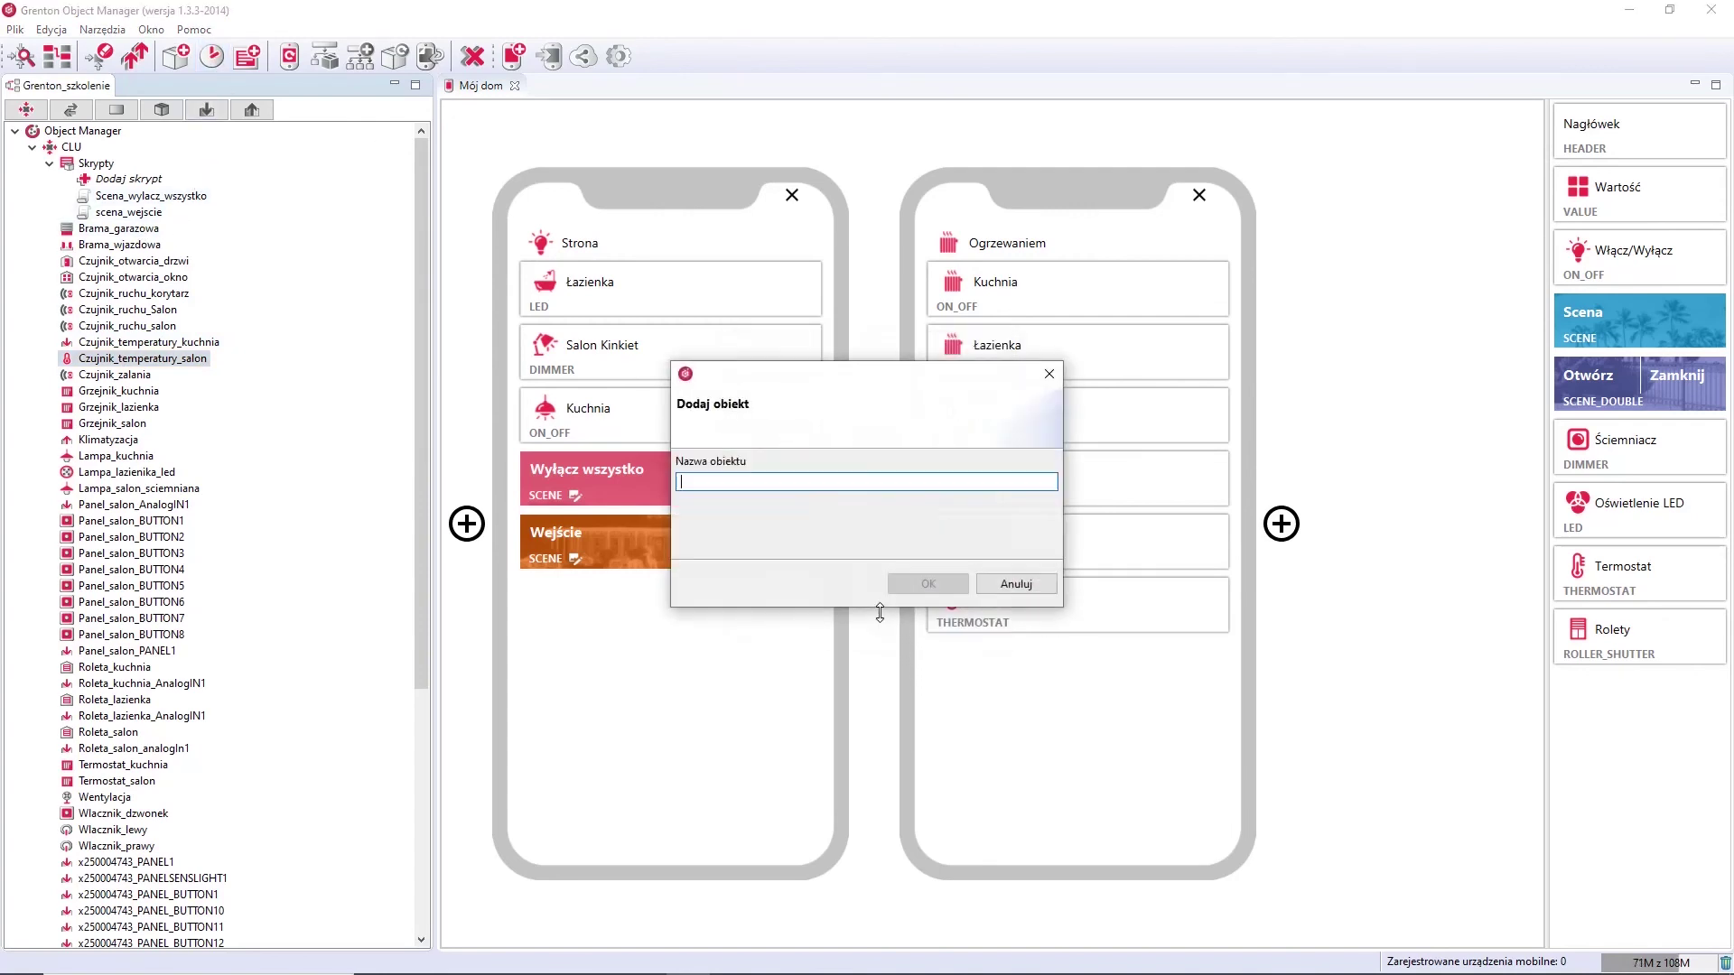
pyautogui.write('Push_1')
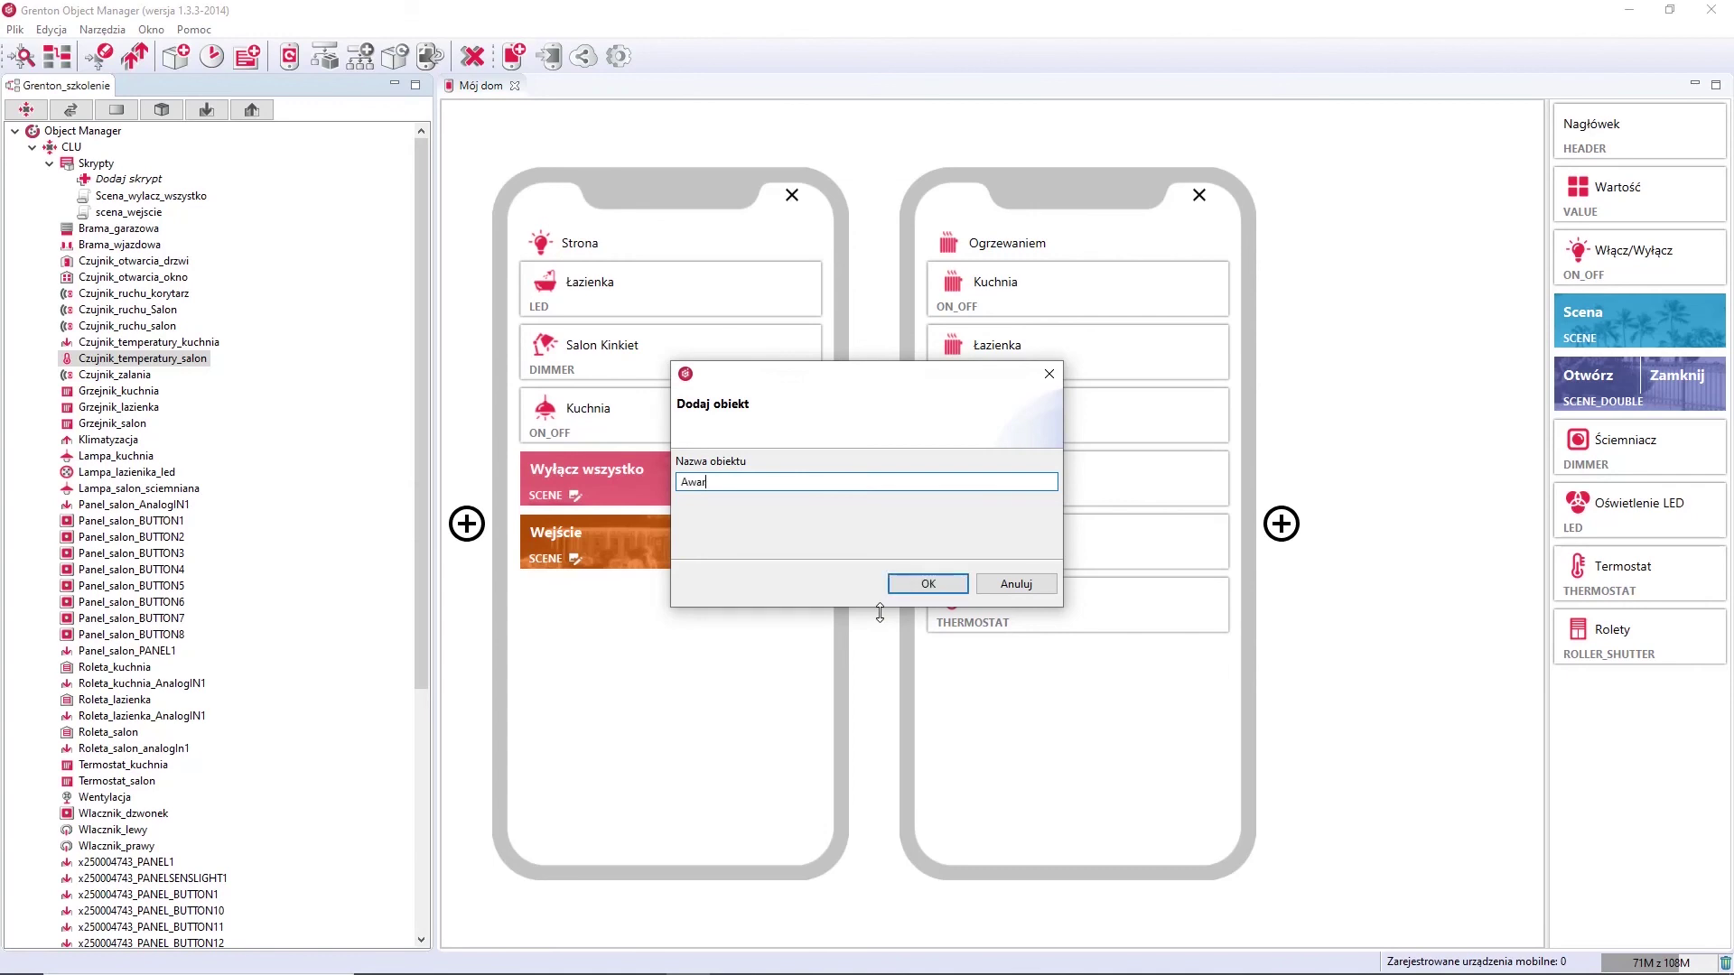
pyautogui.press('Return')
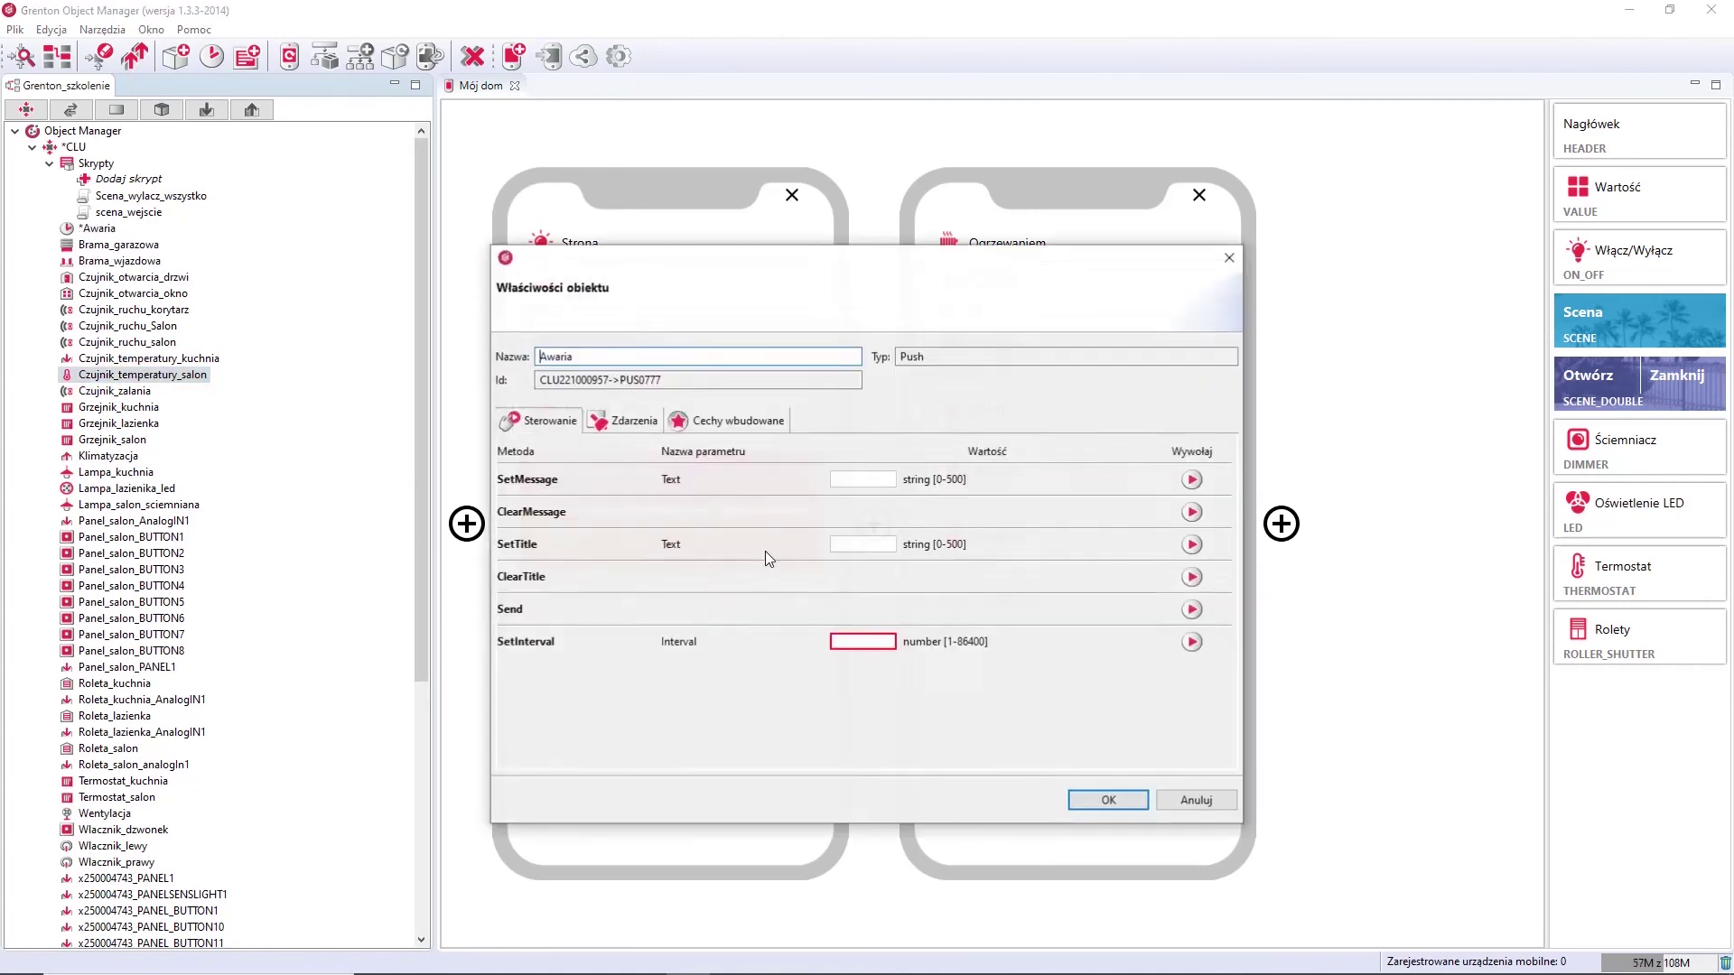
# Set its Title to 'Awaria' and Message to 'Wykryto zalanie. Zamykam dopływ wody.', then save.
pyautogui.click(709, 425)
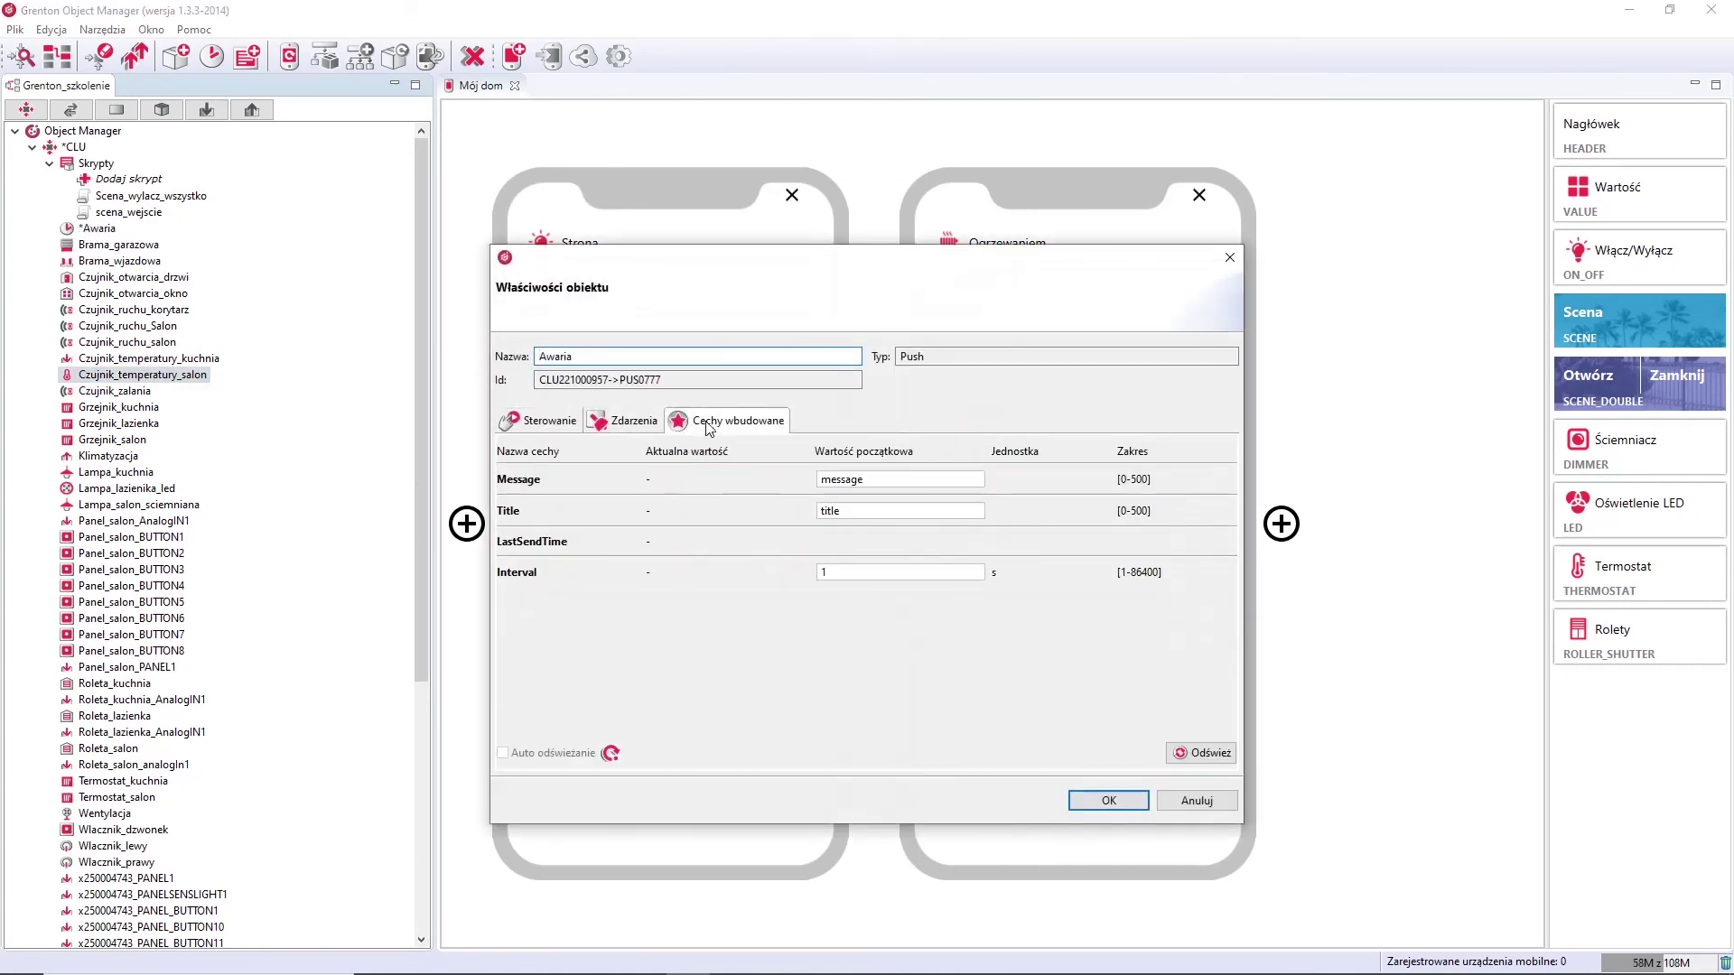
pyautogui.click(857, 511)
pyautogui.write('Awaria!')
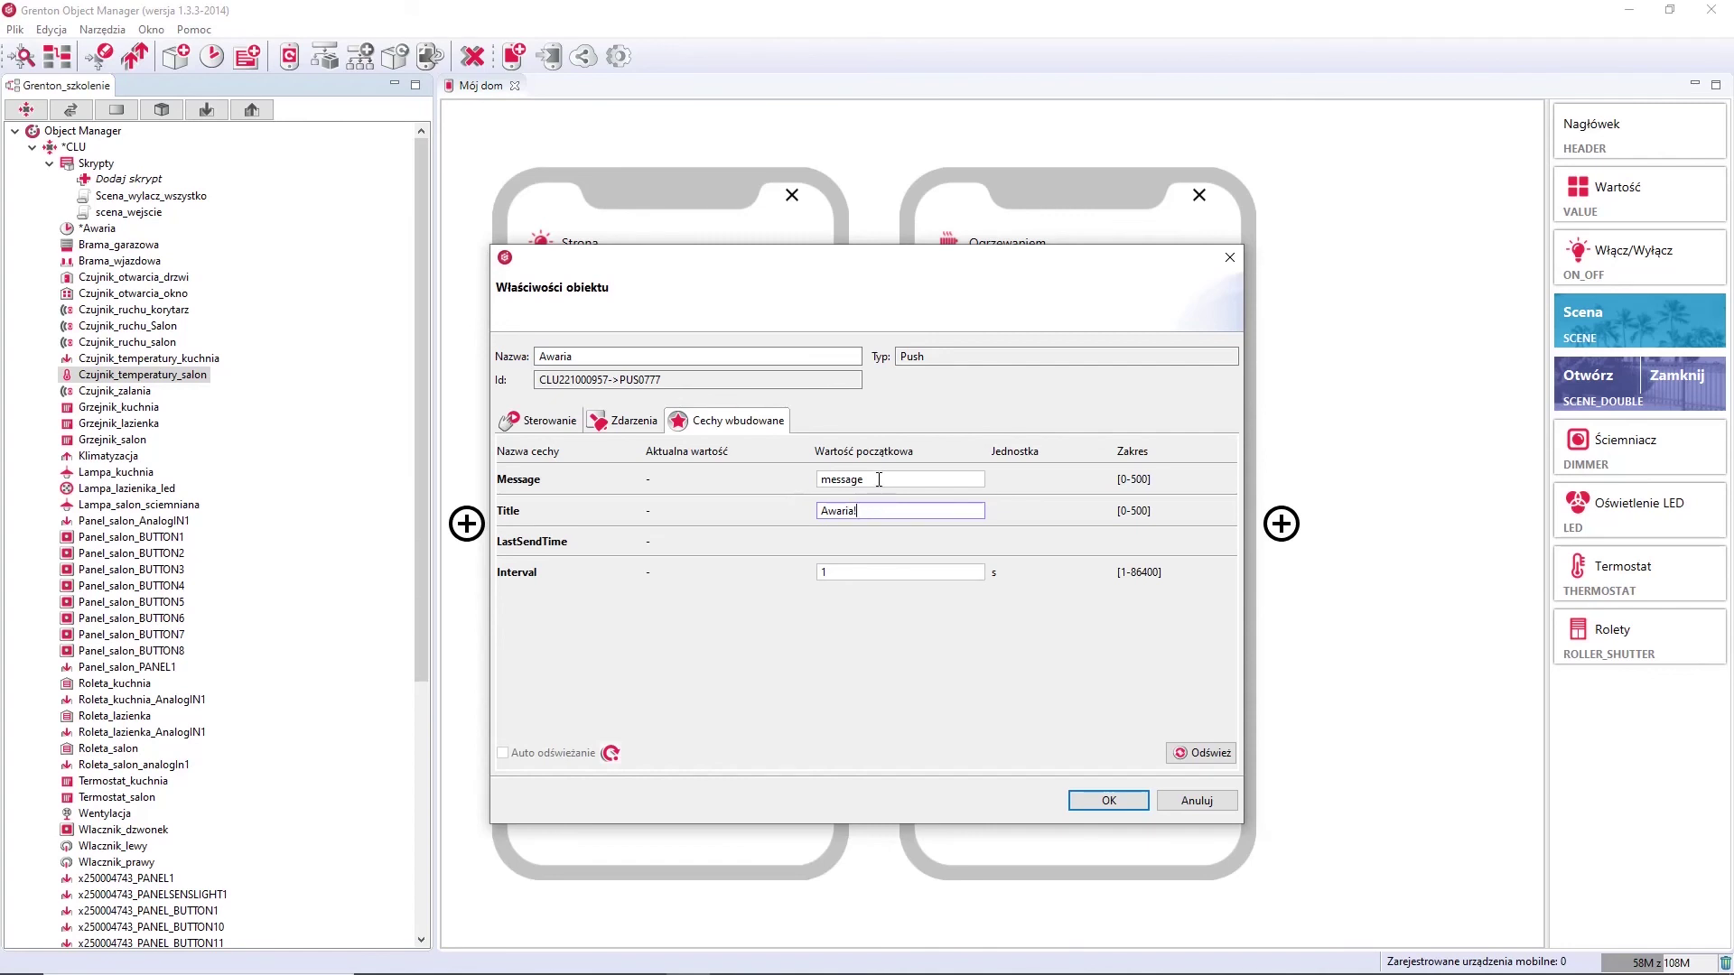
pyautogui.click(874, 479)
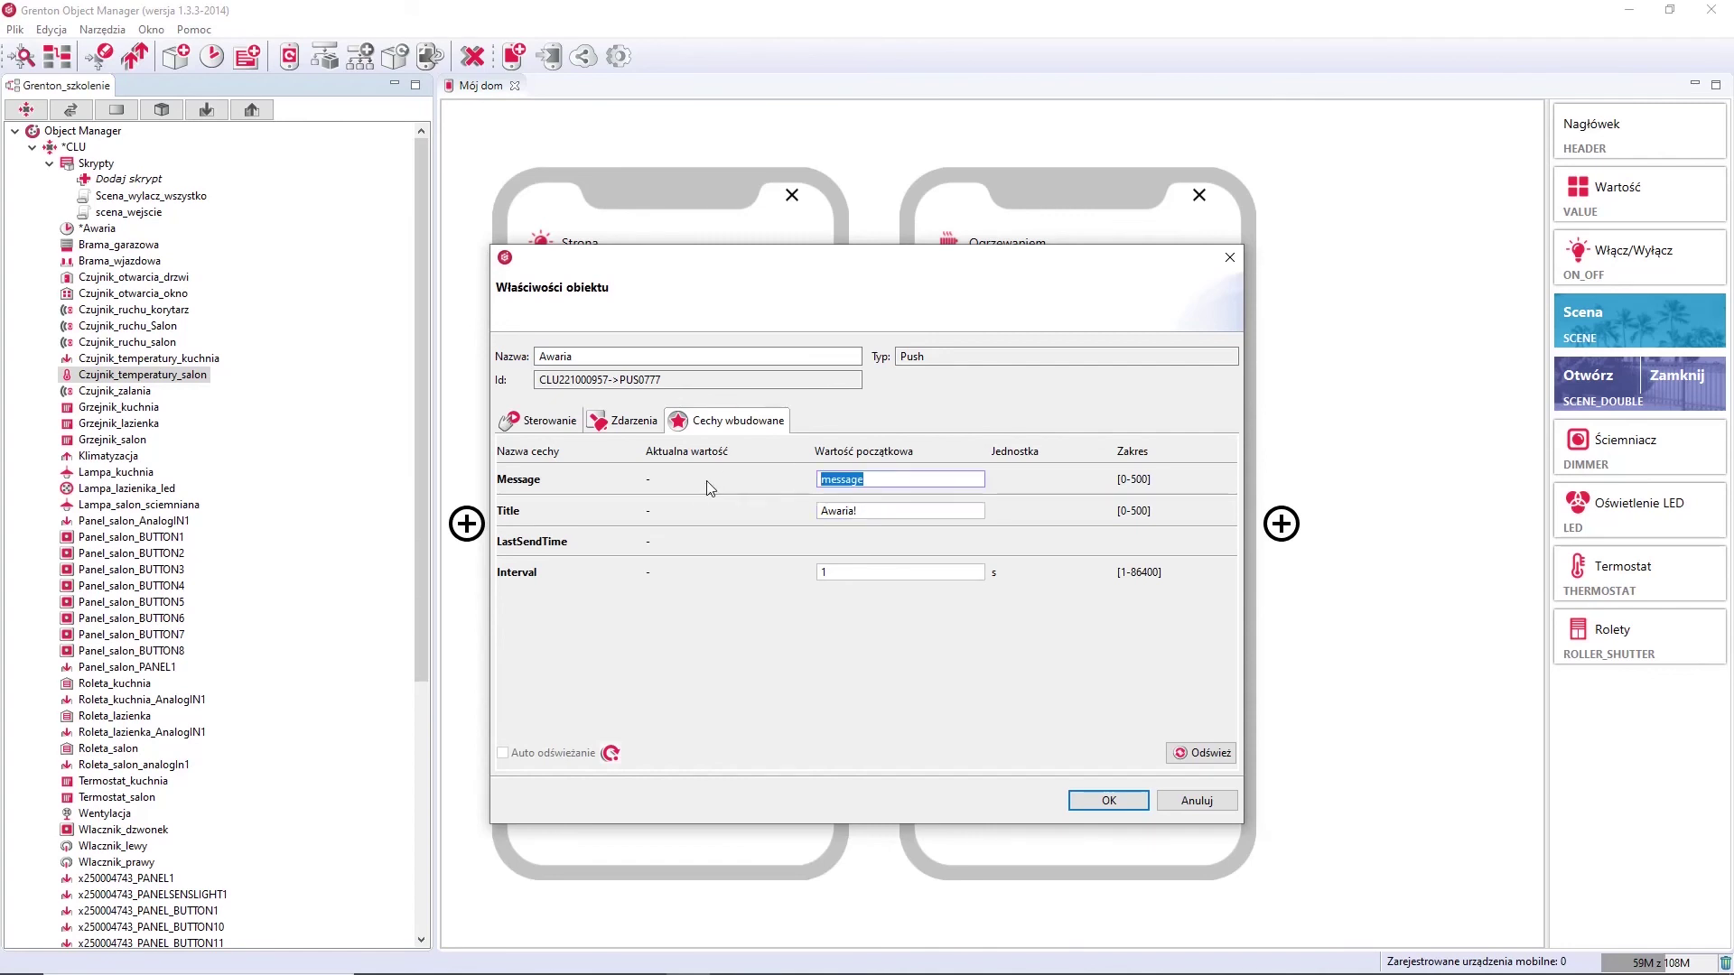
pyautogui.write('Wuk')
pyautogui.press('BackSpace')
pyautogui.press('BackSpace')
pyautogui.write('ykryto zalanie. Zamykam dopływ wody.')
pyautogui.click(553, 421)
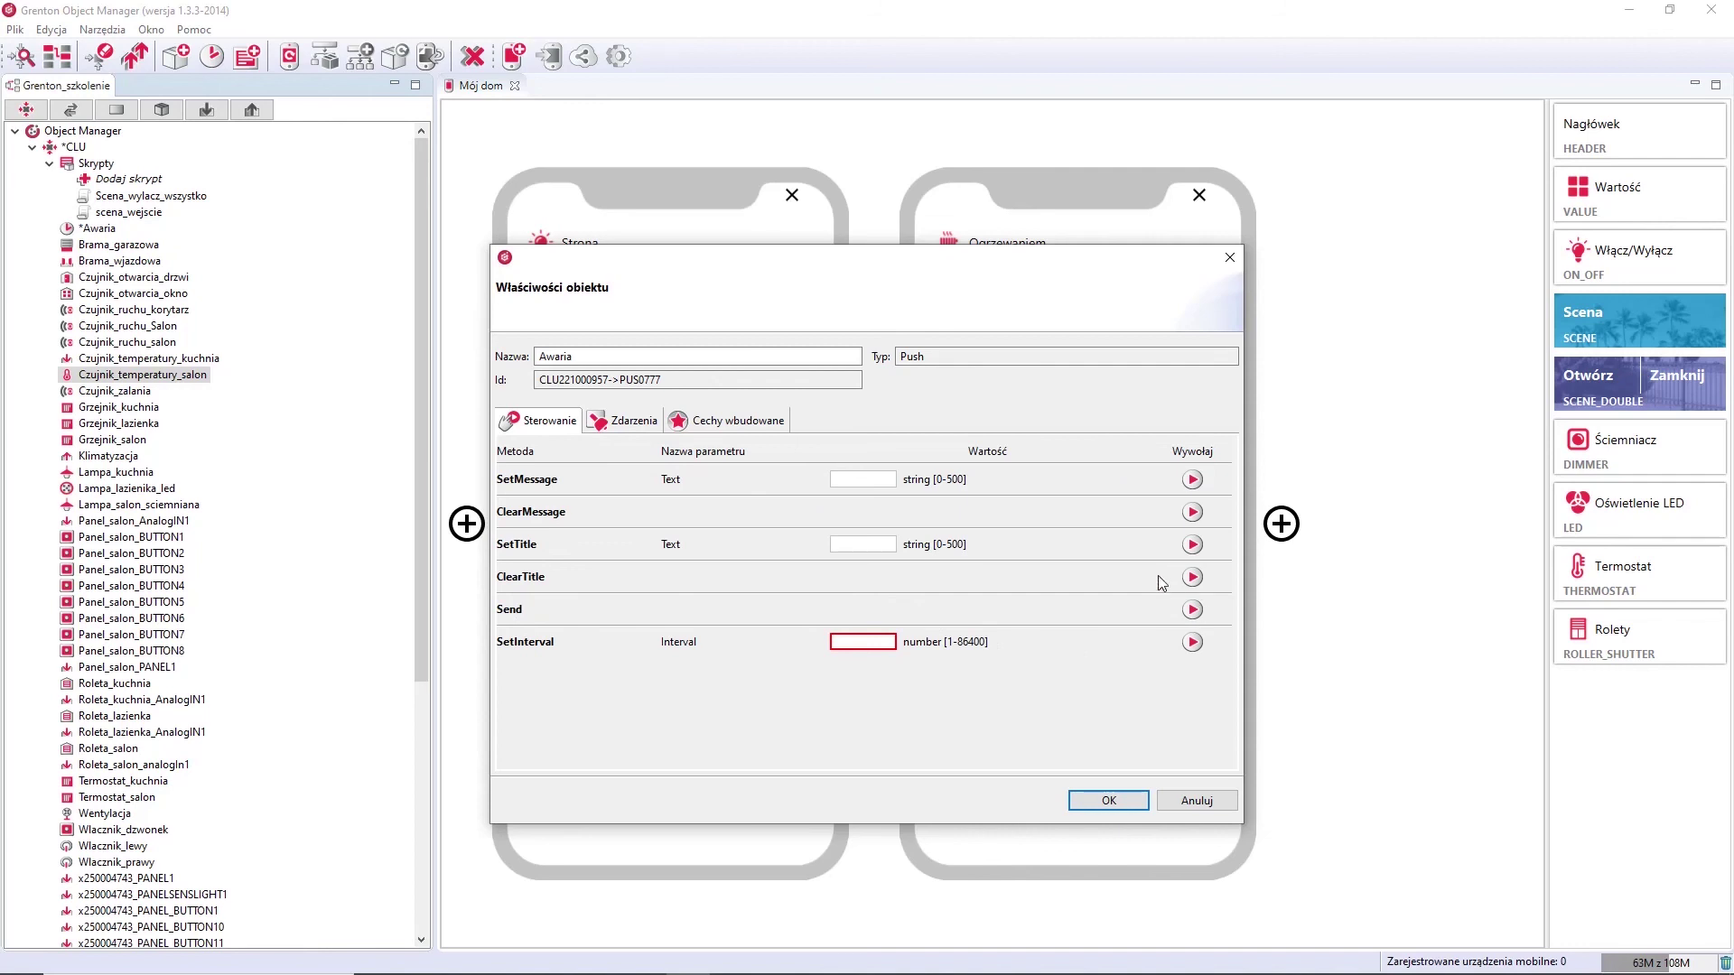
pyautogui.click(1080, 809)
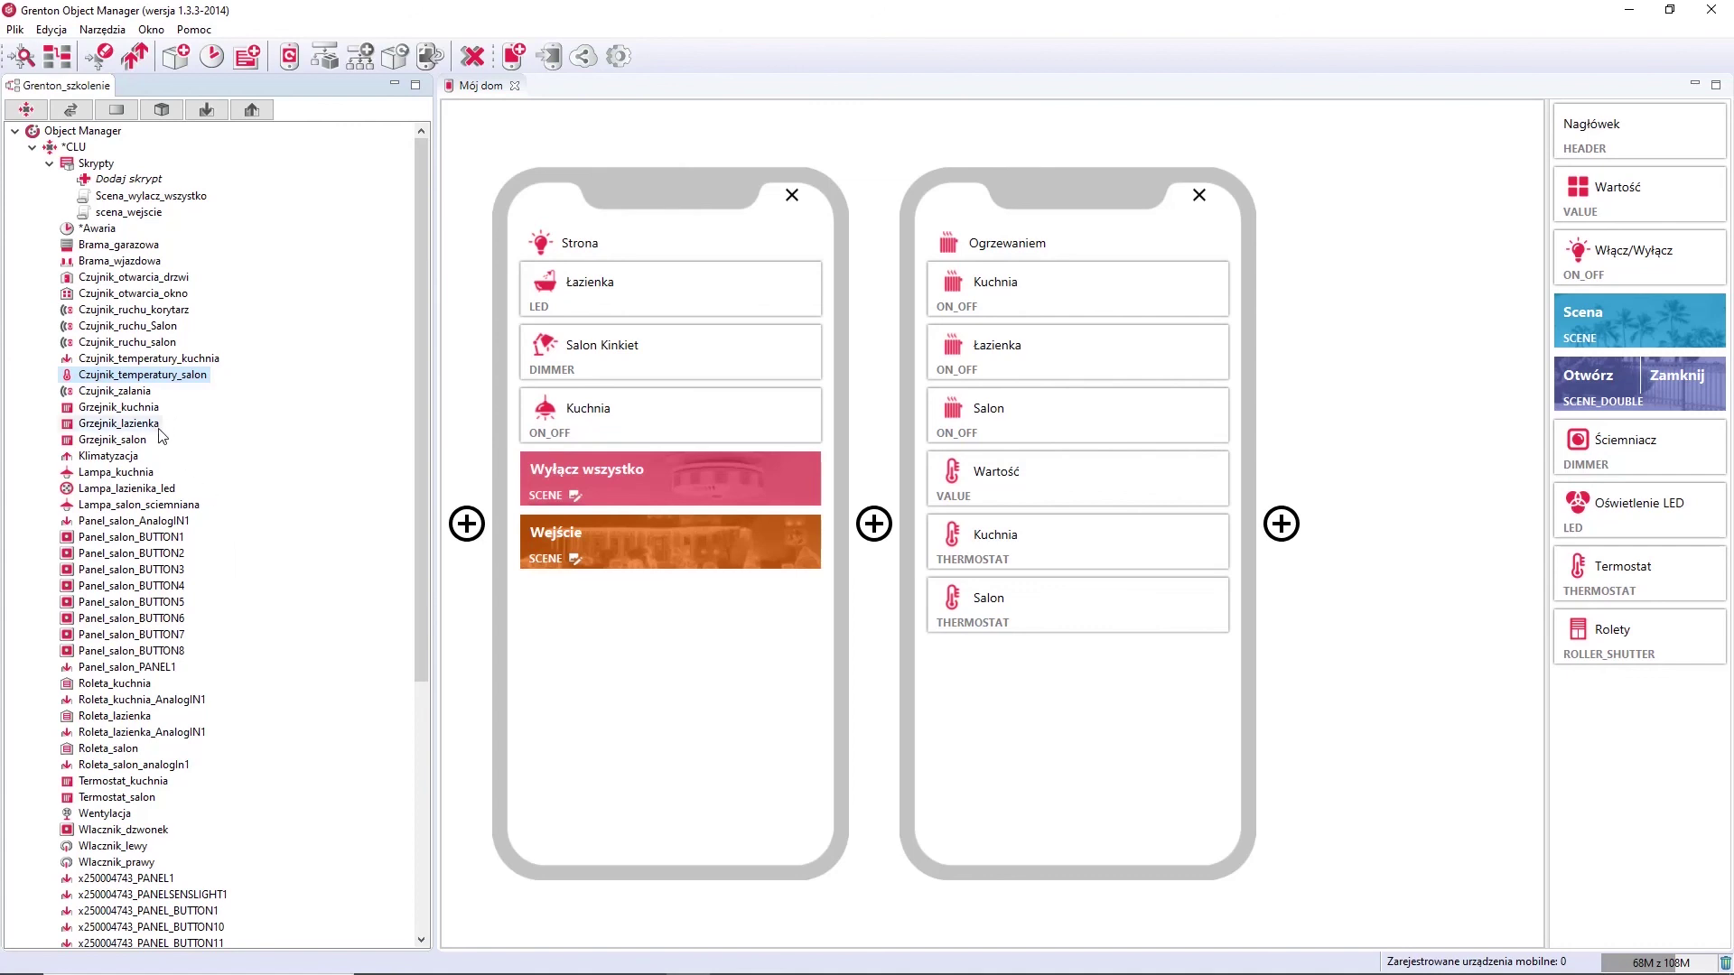
# Assign CLU->Awaria->Send() to Czujnik_zalania's OnSwitchOn event and save the sensor.
pyautogui.doubleClick(136, 391)
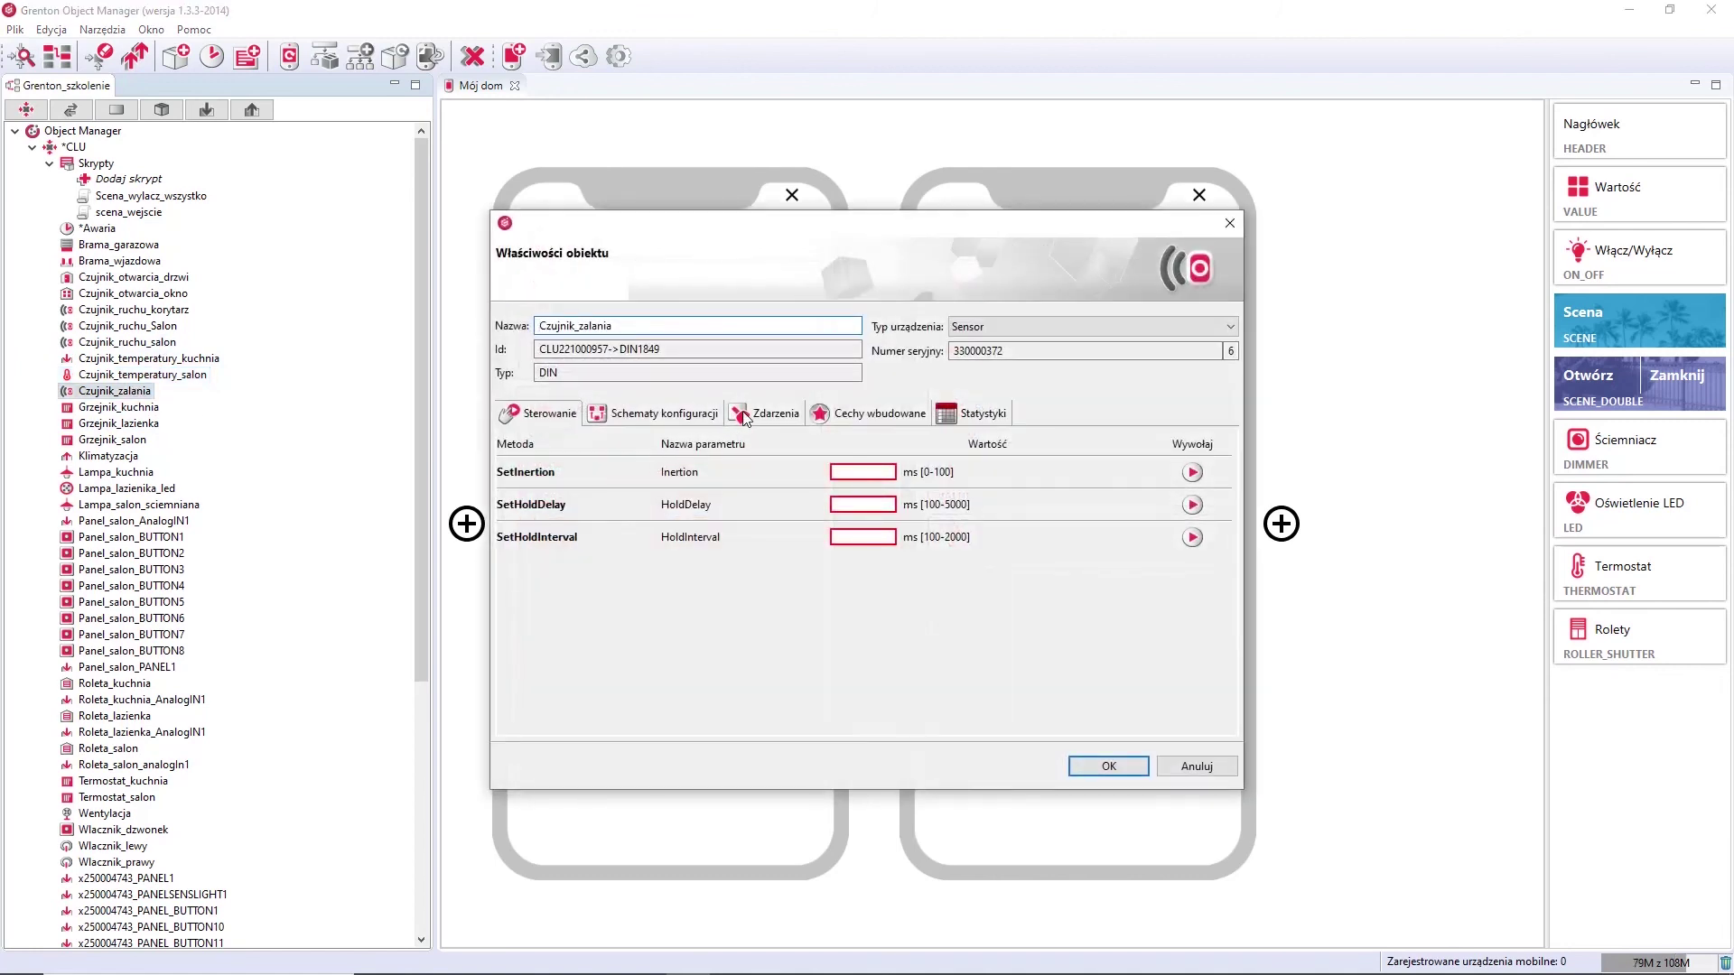
pyautogui.click(747, 415)
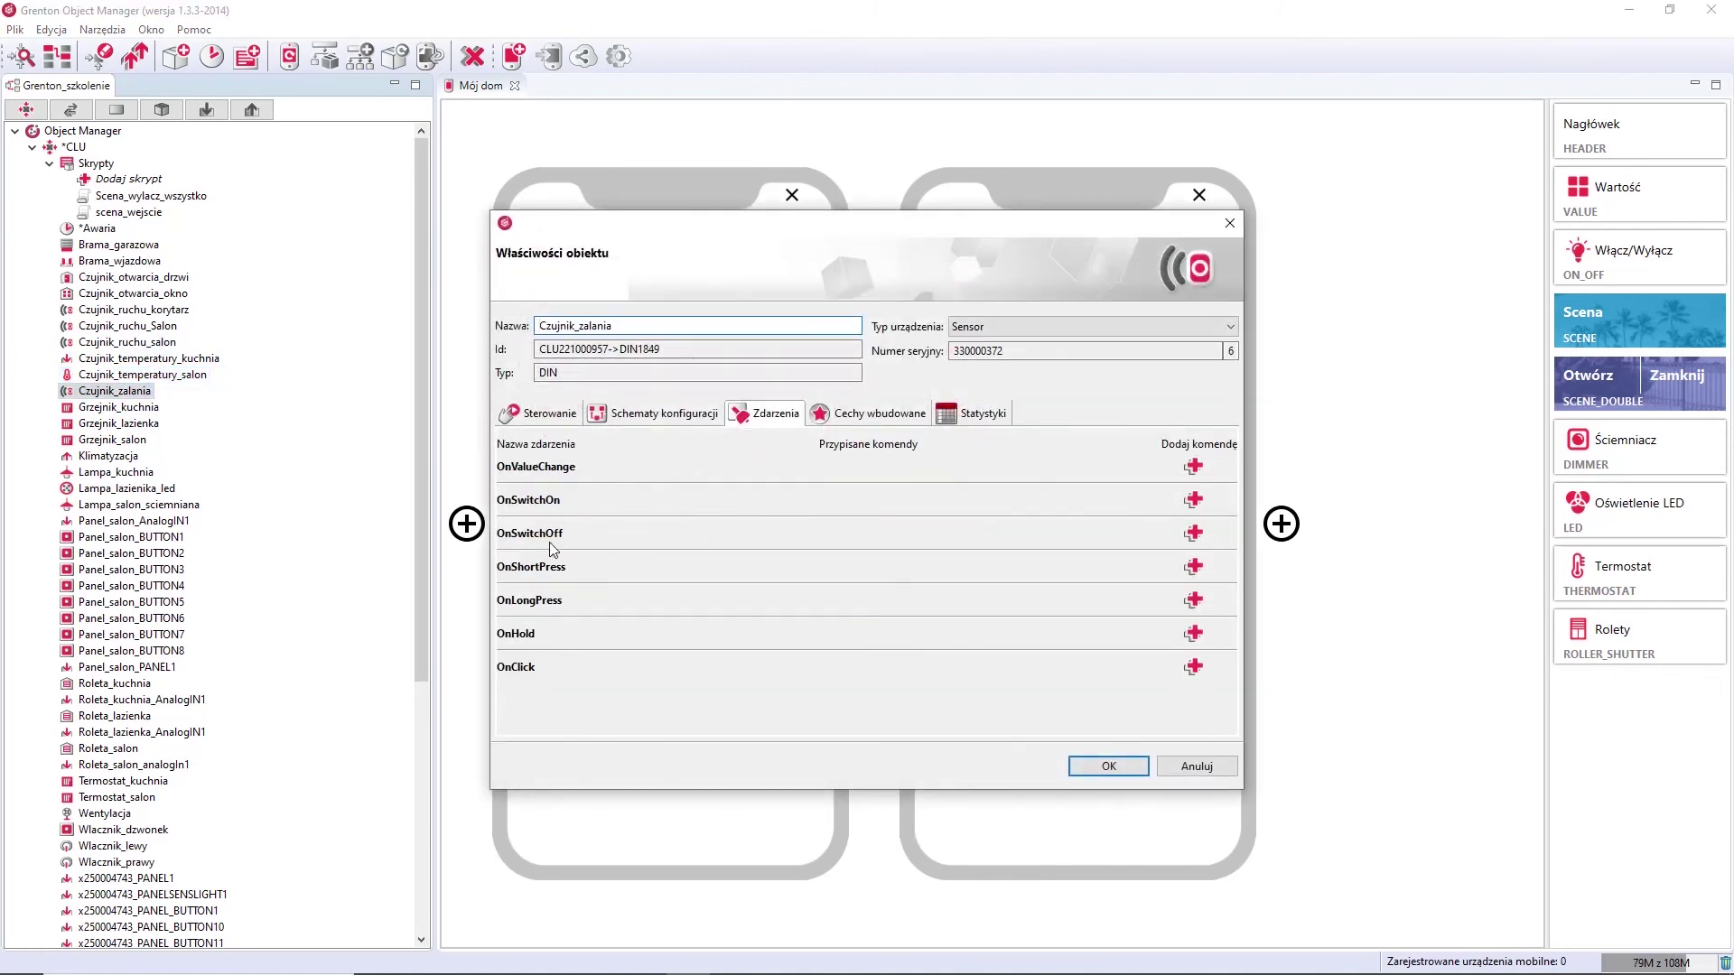
pyautogui.moveTo(558, 508)
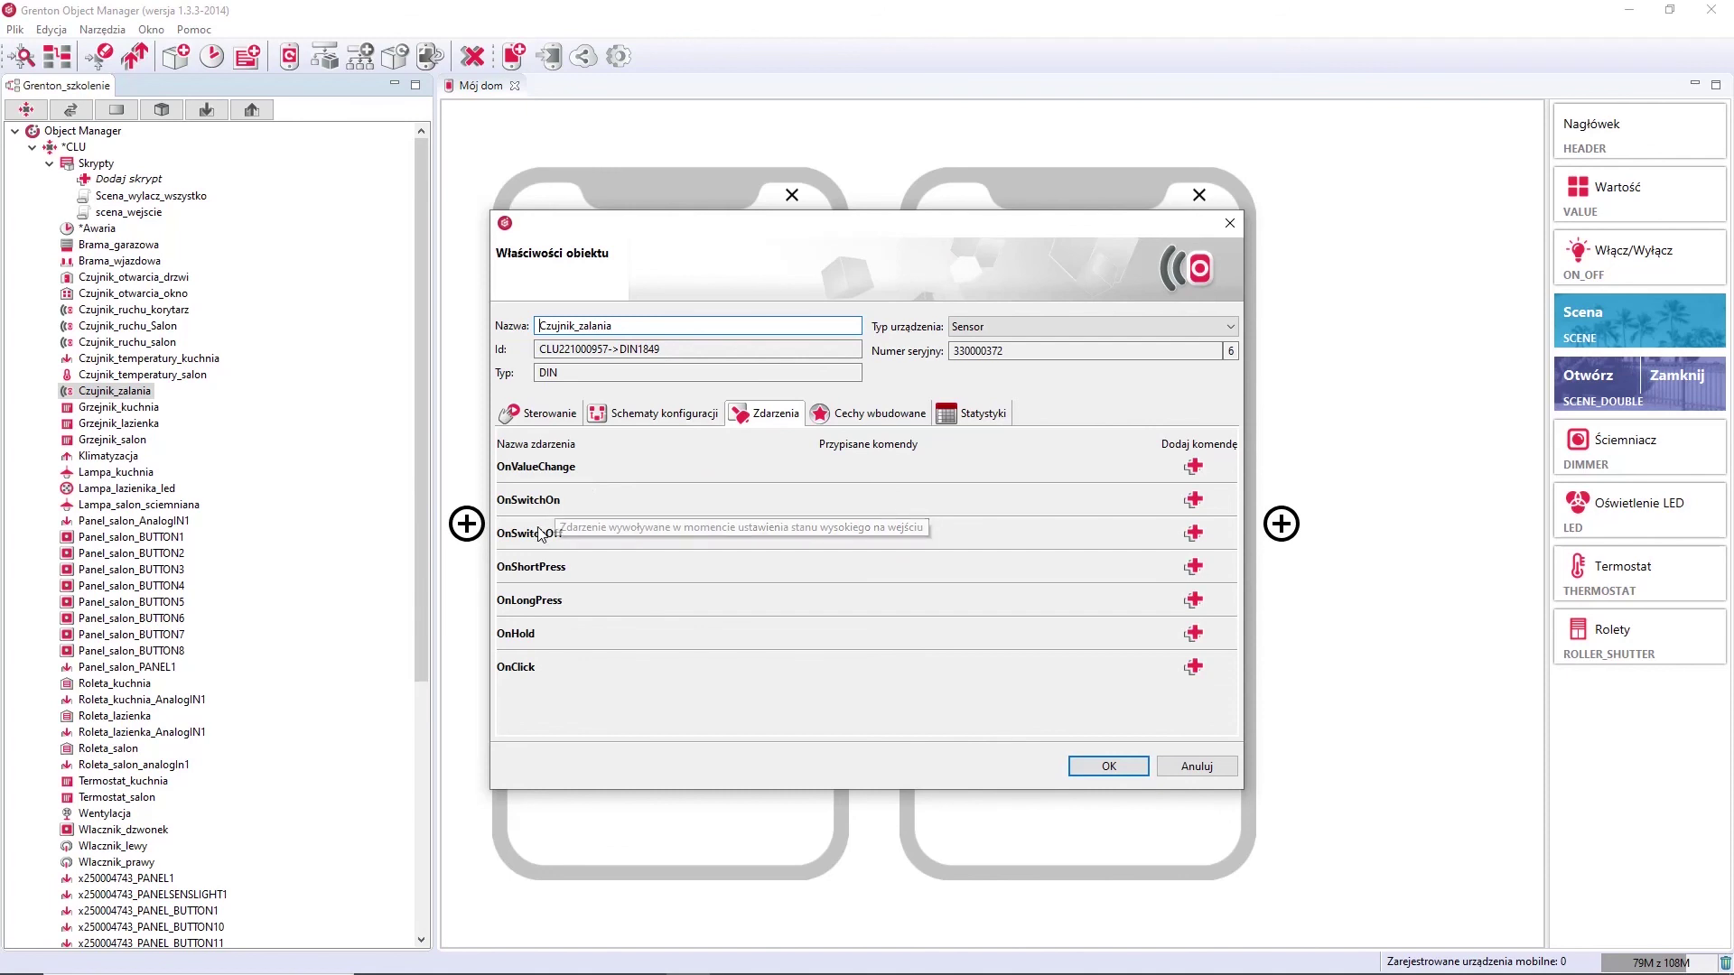
pyautogui.moveTo(539, 539)
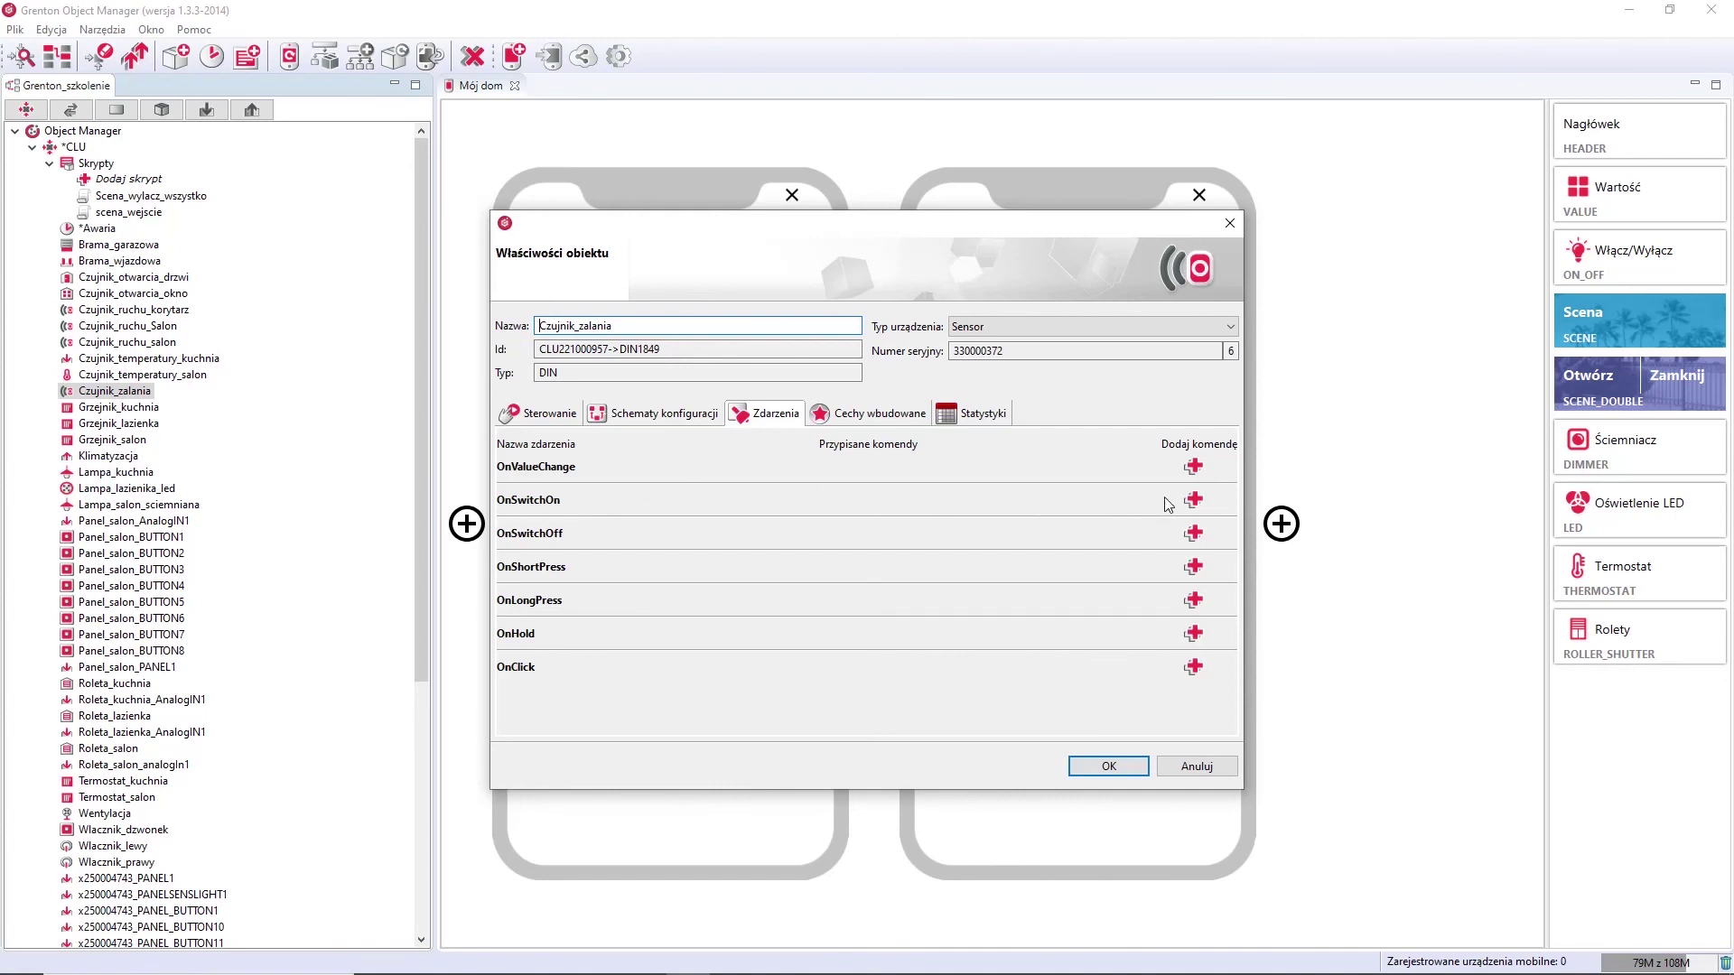
pyautogui.click(1194, 499)
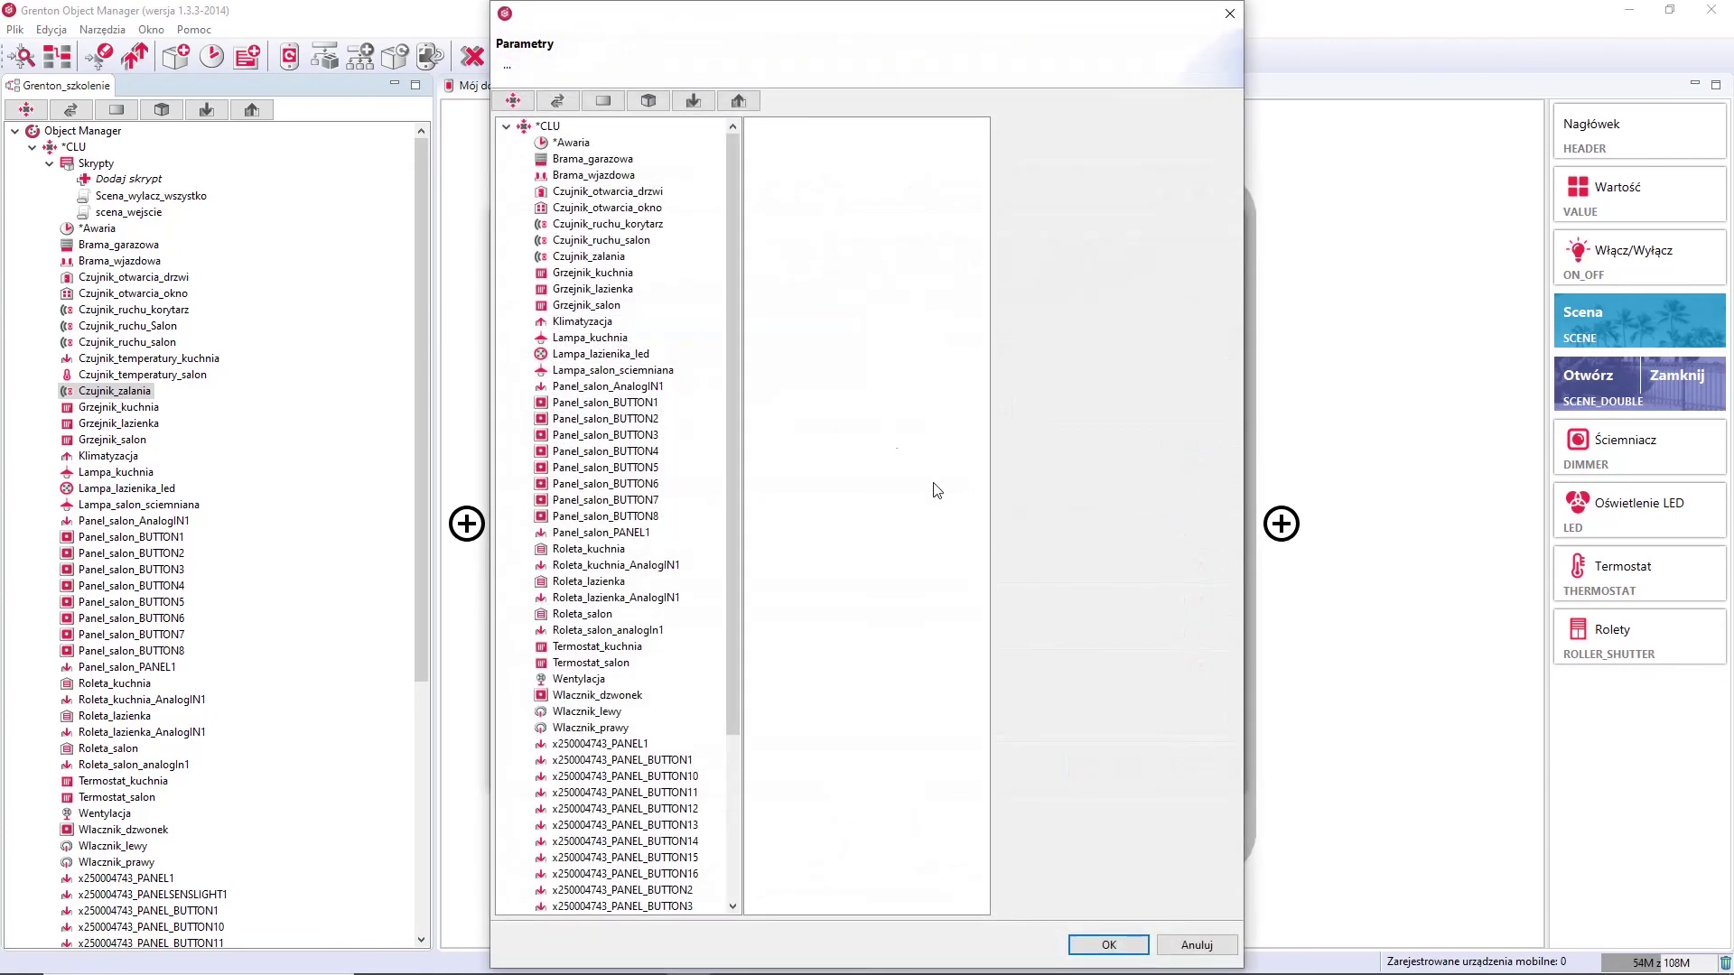
pyautogui.click(572, 144)
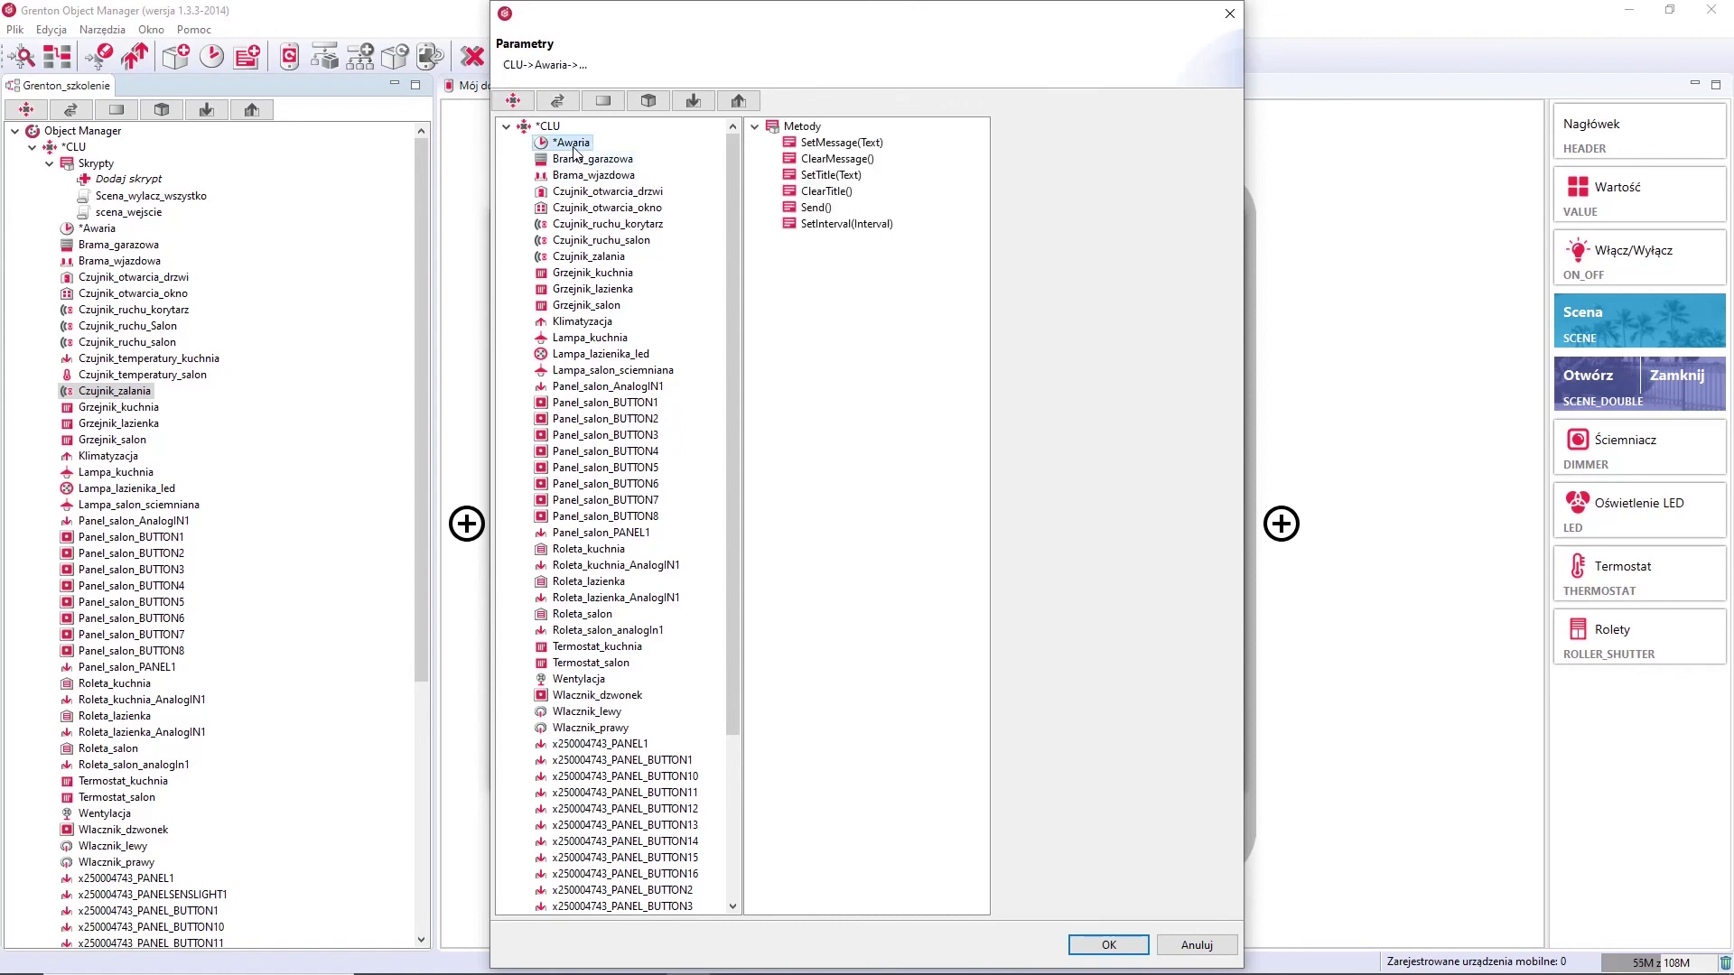
pyautogui.click(816, 208)
pyautogui.click(1107, 945)
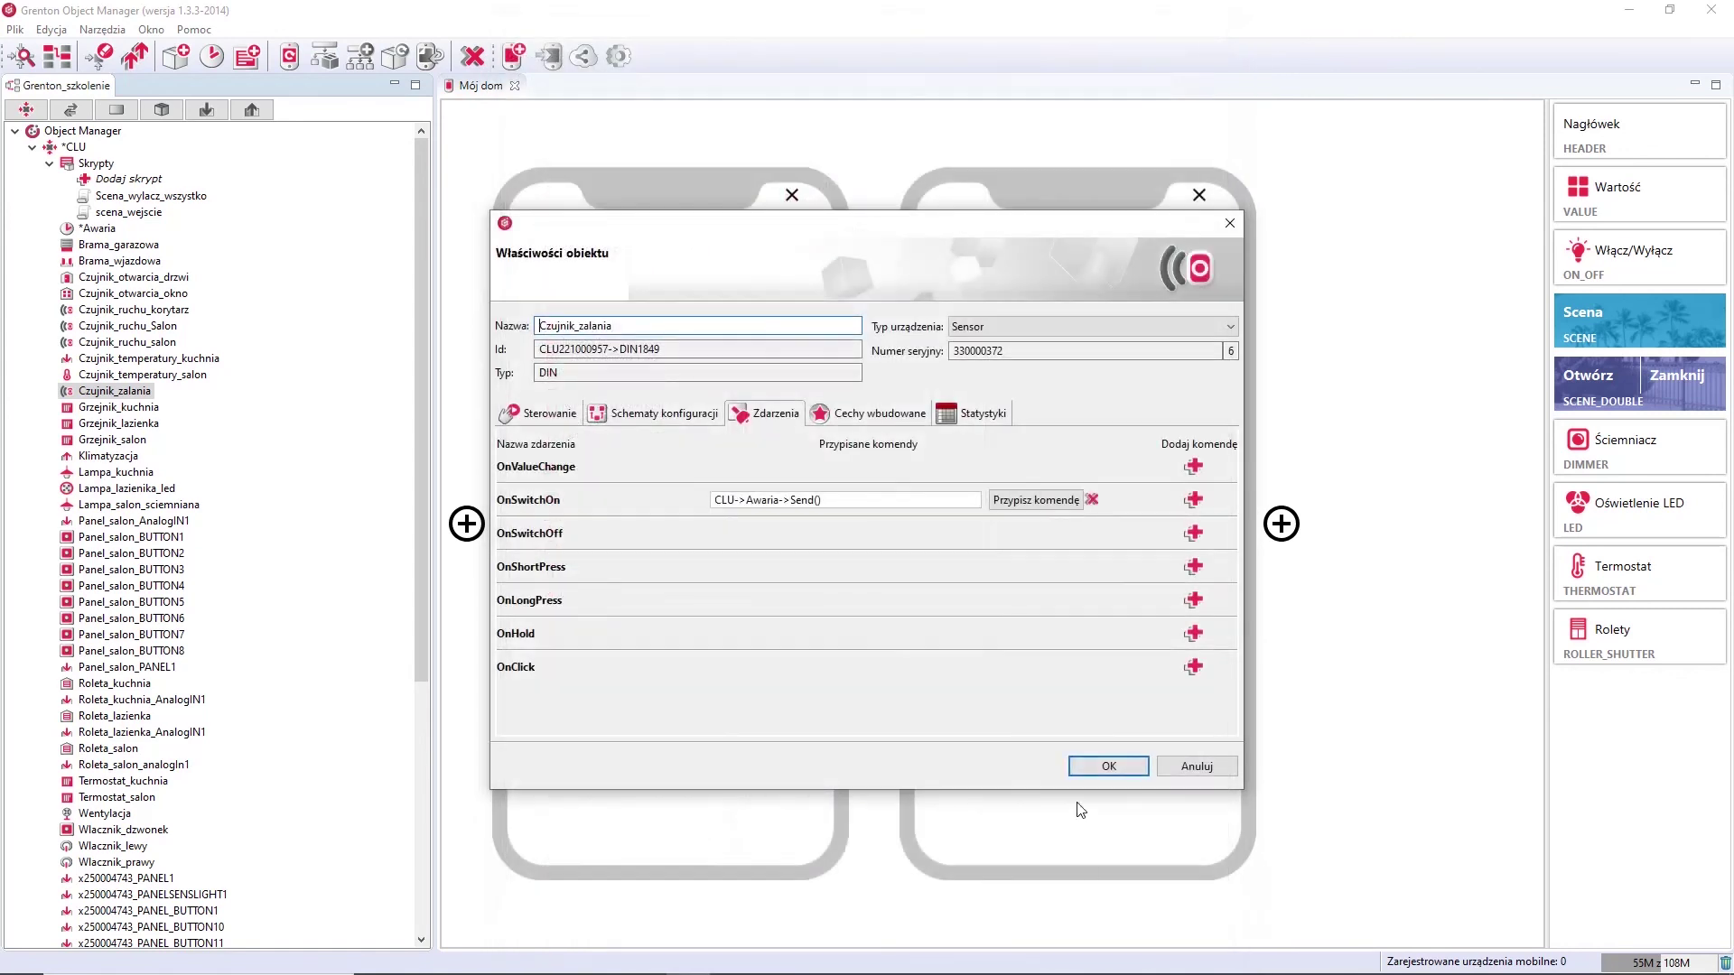
pyautogui.click(1086, 768)
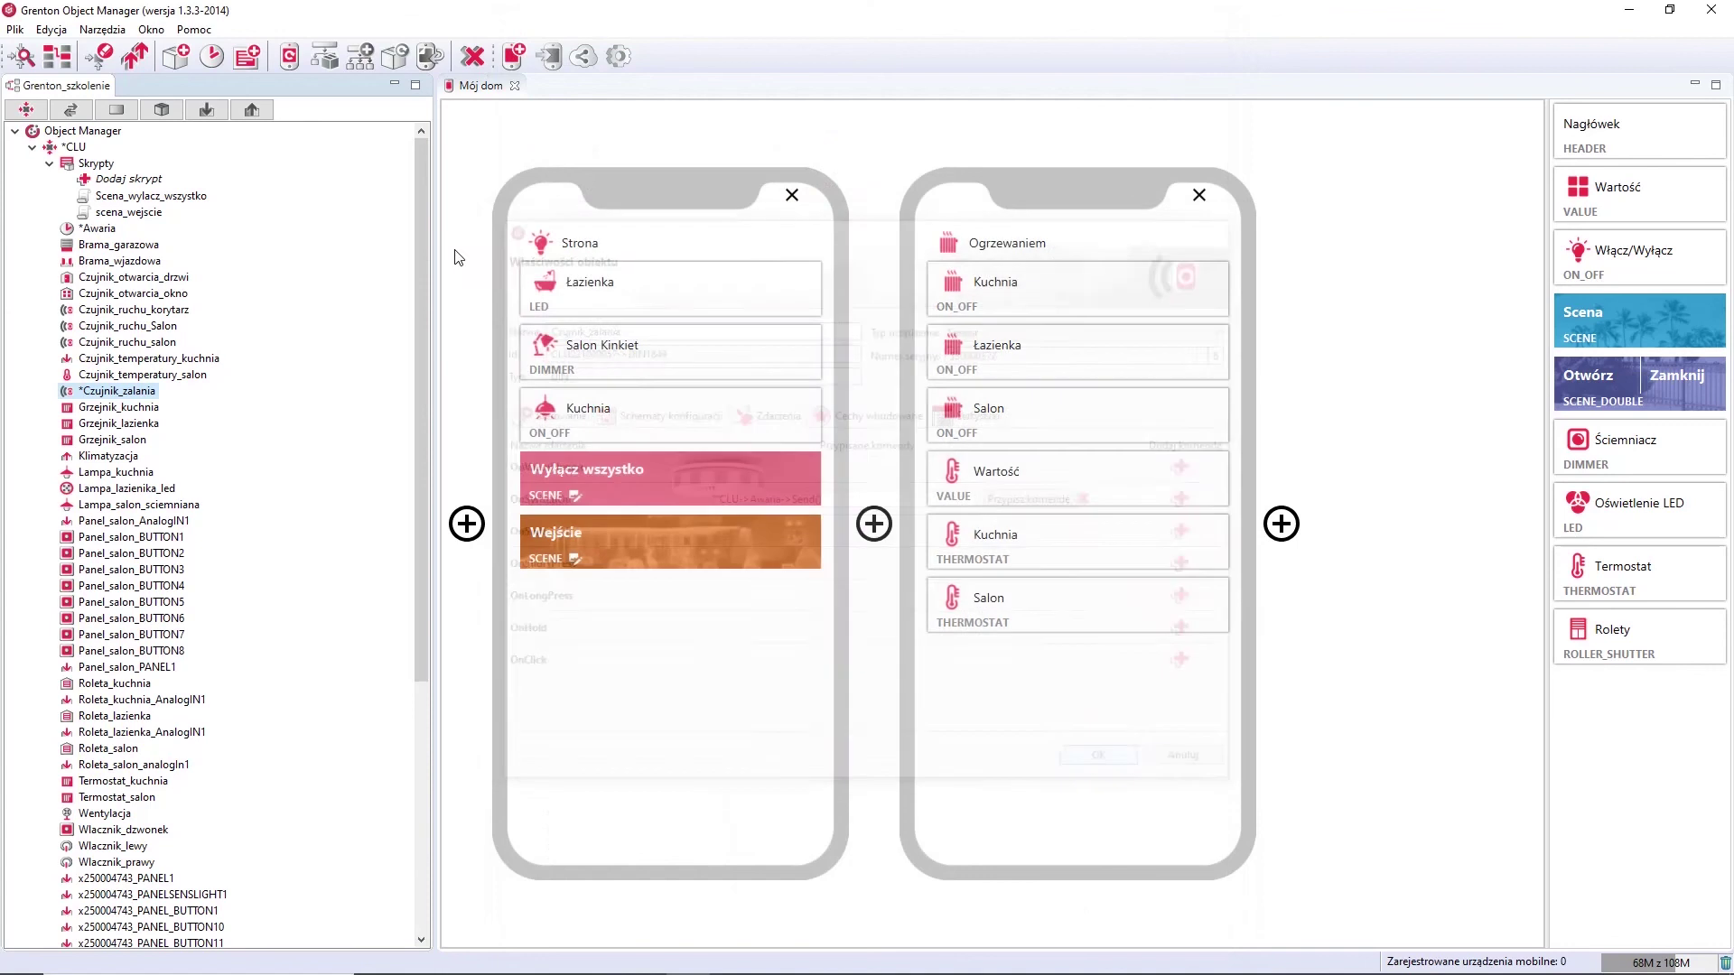
# Send the configuration to the CLU at 10.0.40.151 and acknowledge the completion message.
pyautogui.click(134, 56)
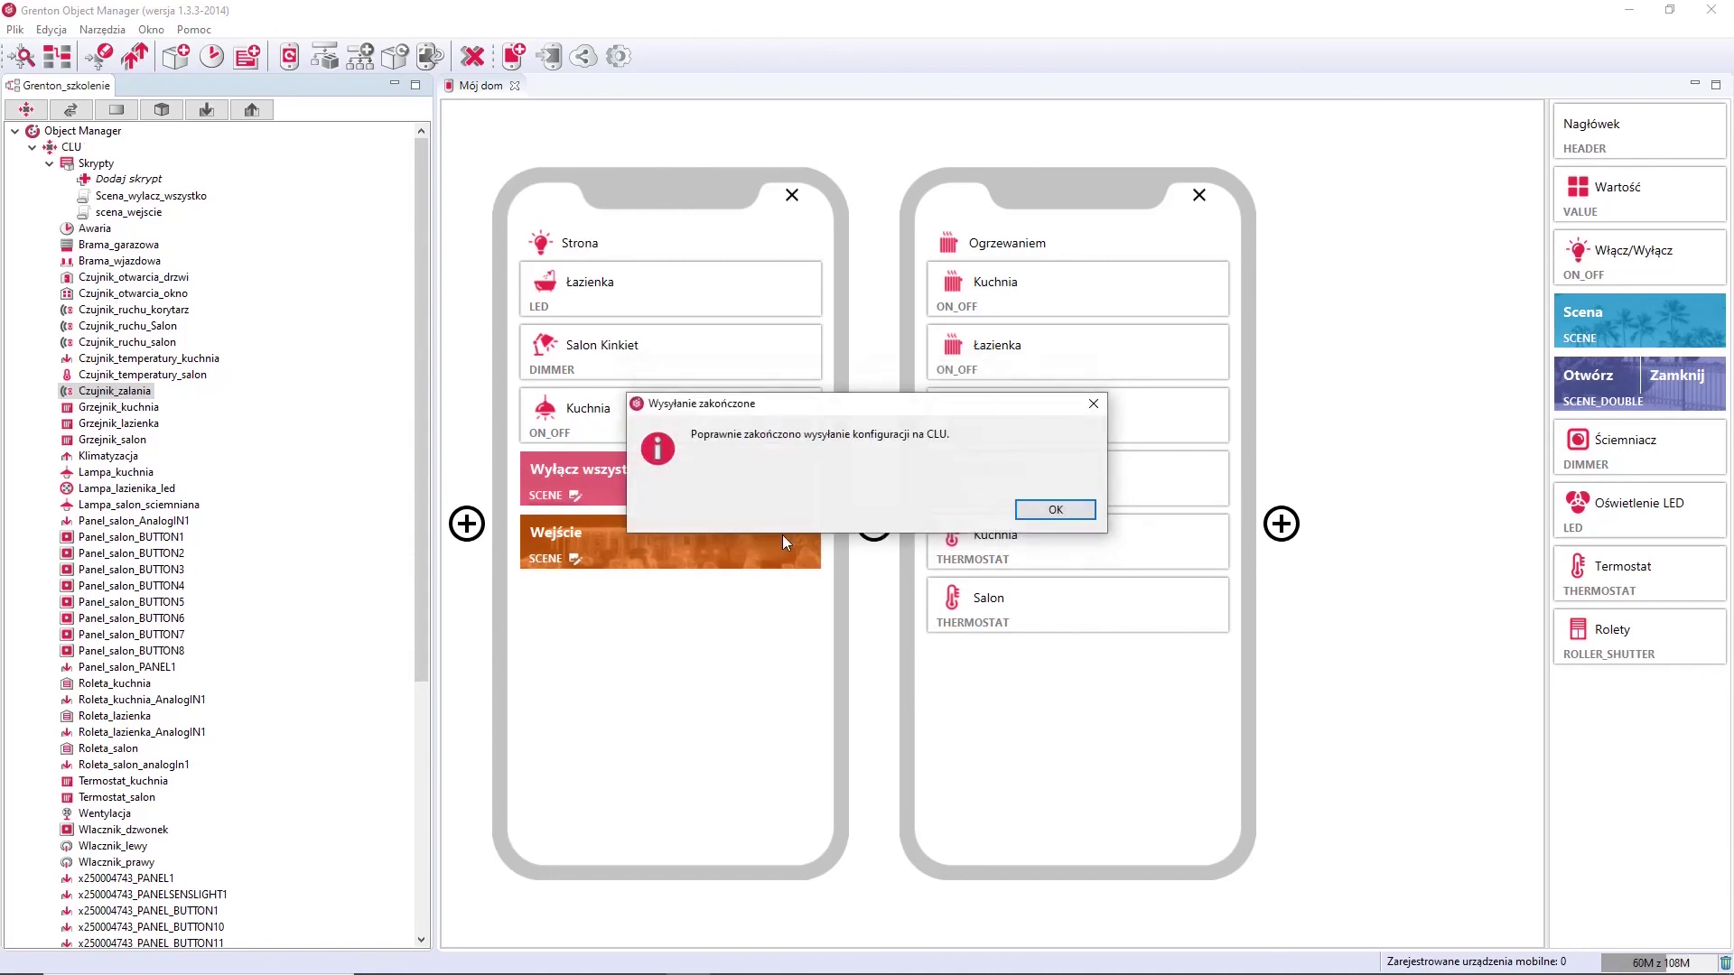
pyautogui.click(1046, 512)
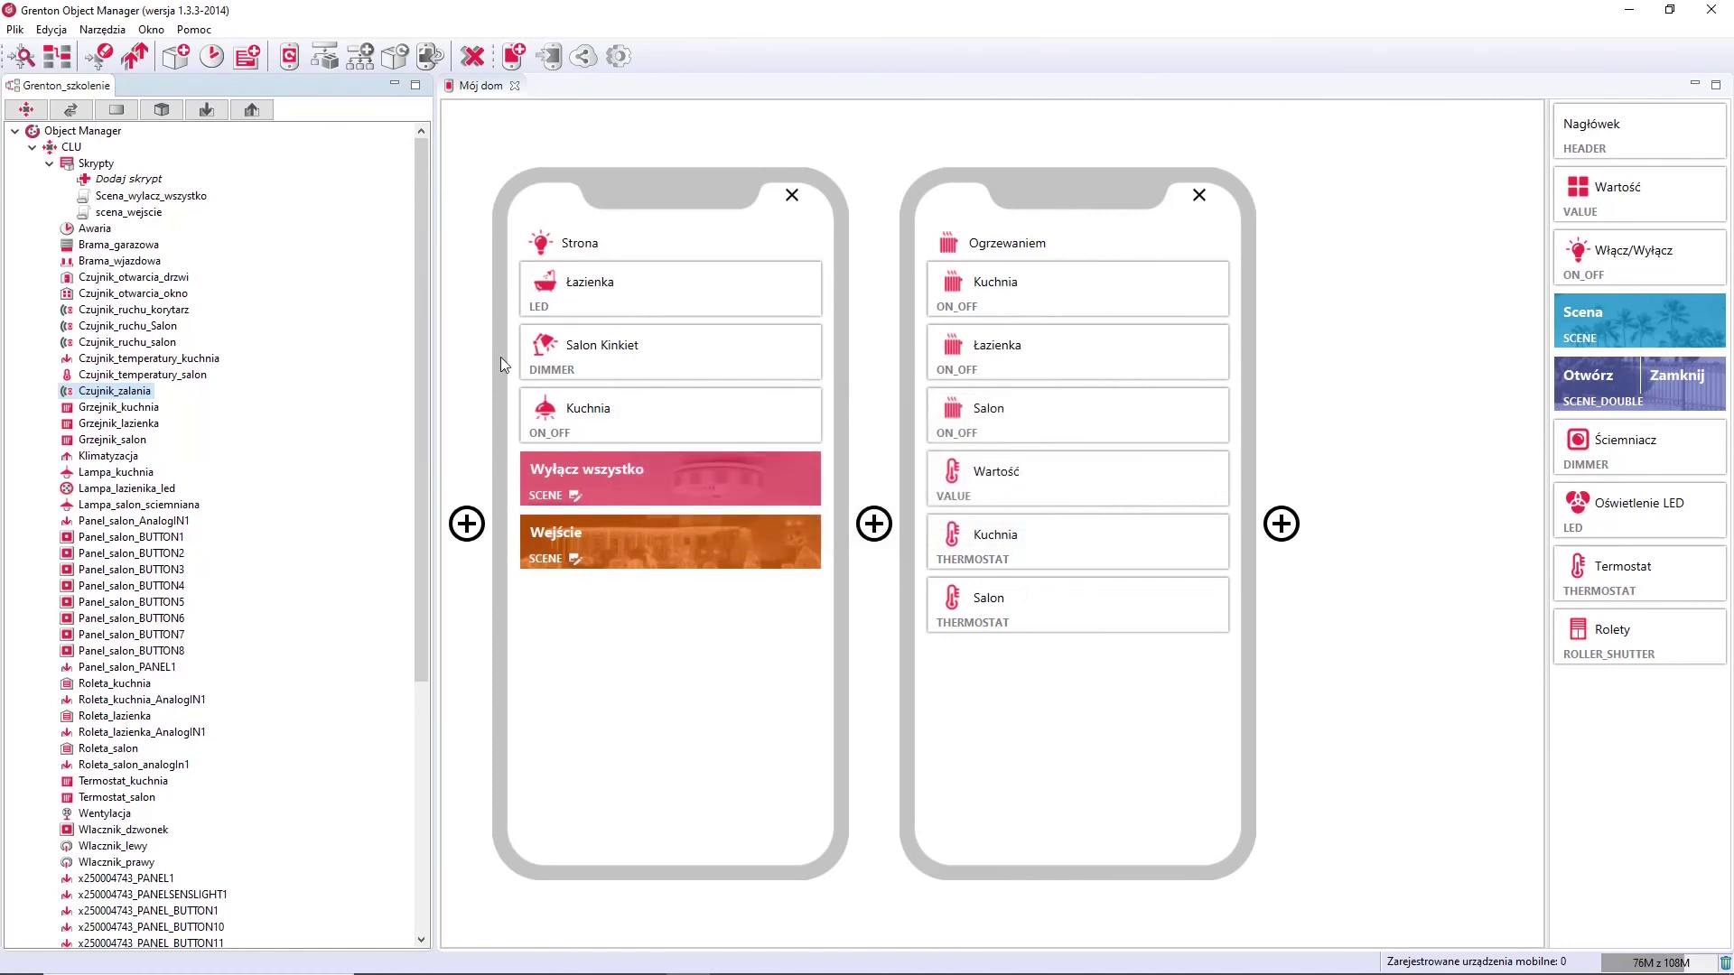
pyautogui.click(531, 146)
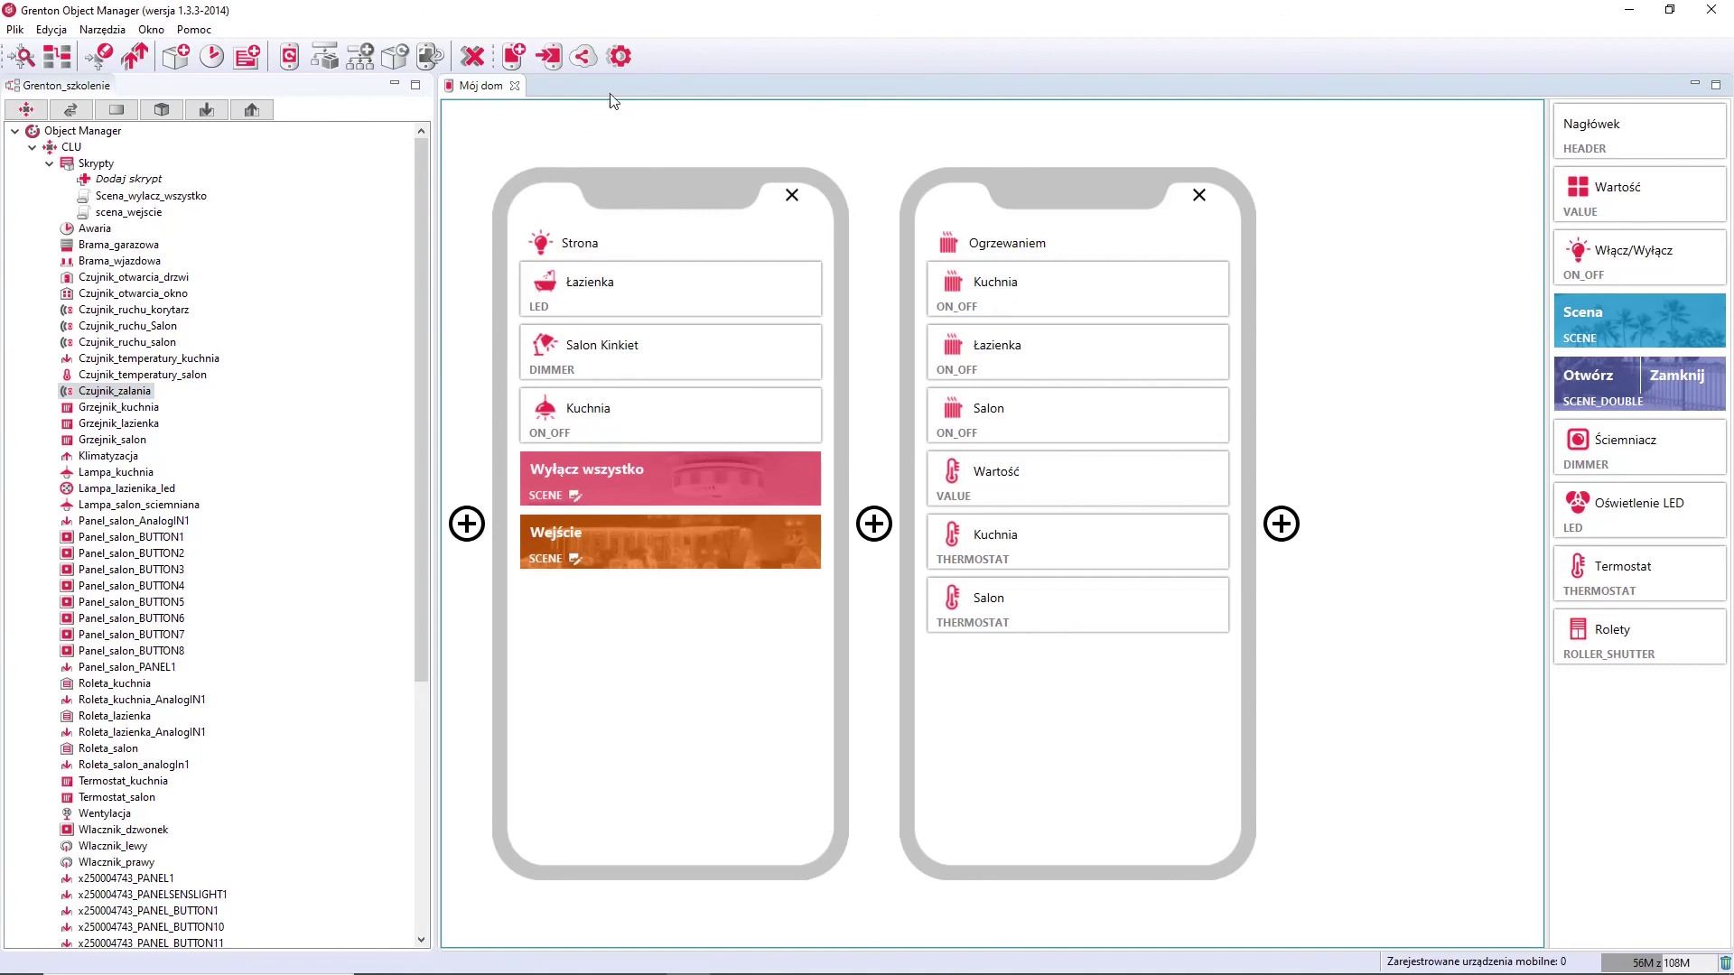
# Tick Awaria under Obiekty notyfikacji push in Mój dom settings, then send the interface to mobile.
pyautogui.click(626, 57)
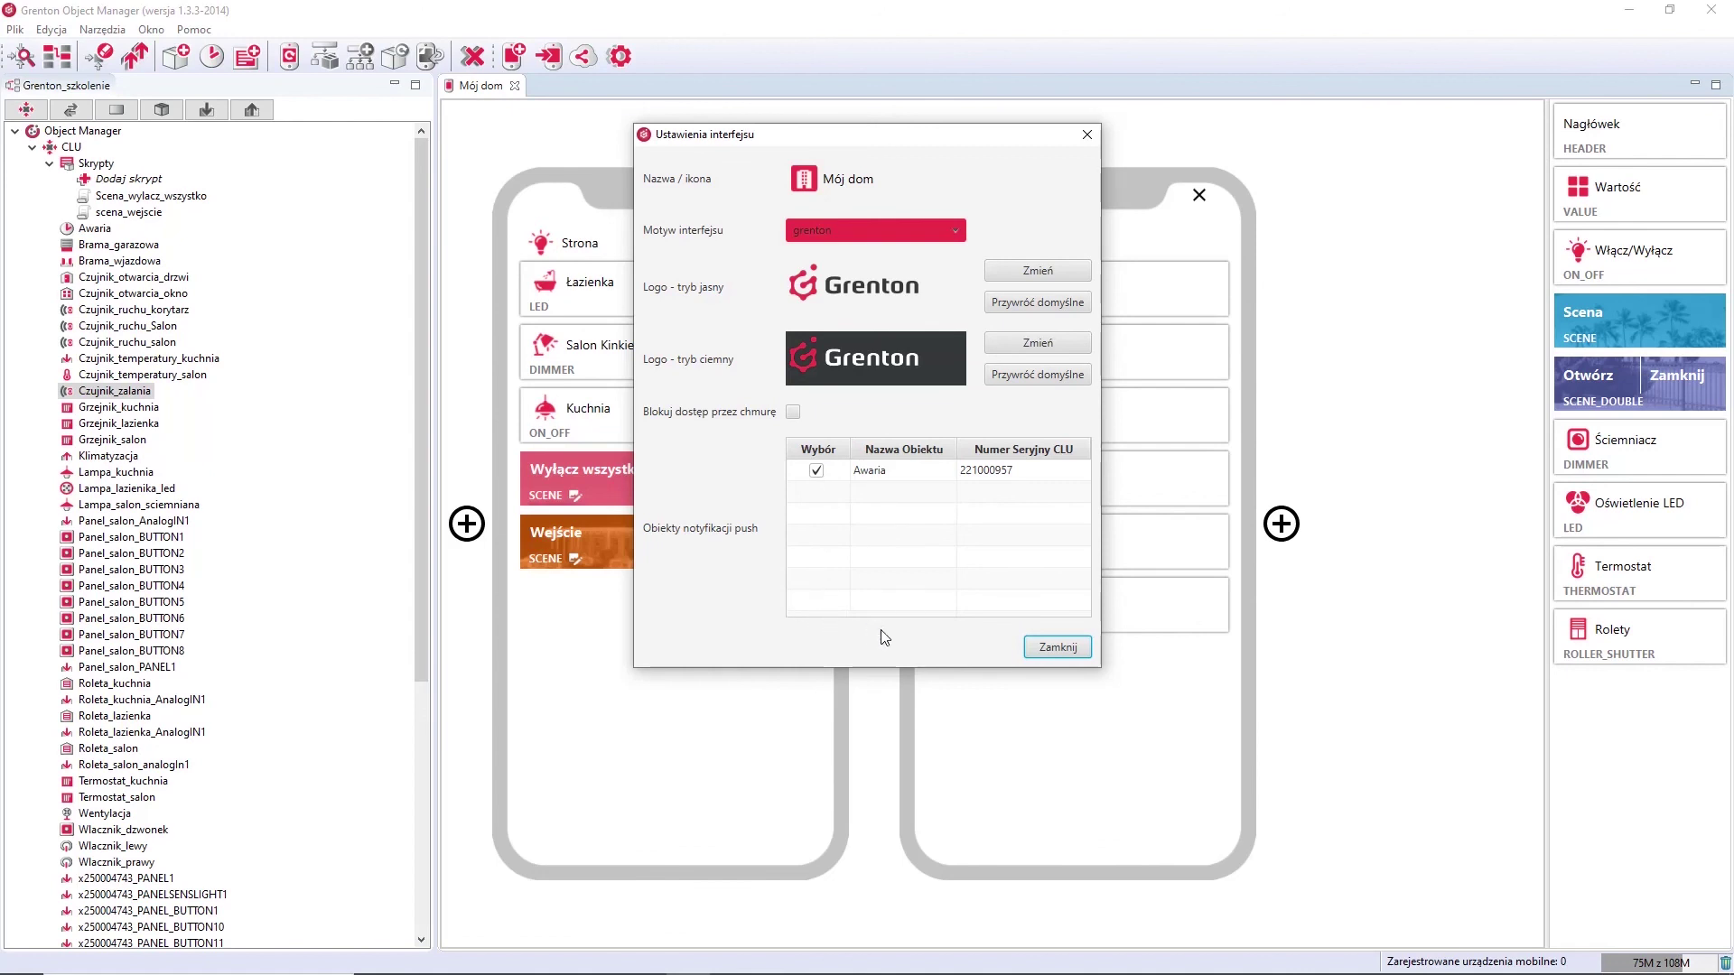
pyautogui.click(1054, 648)
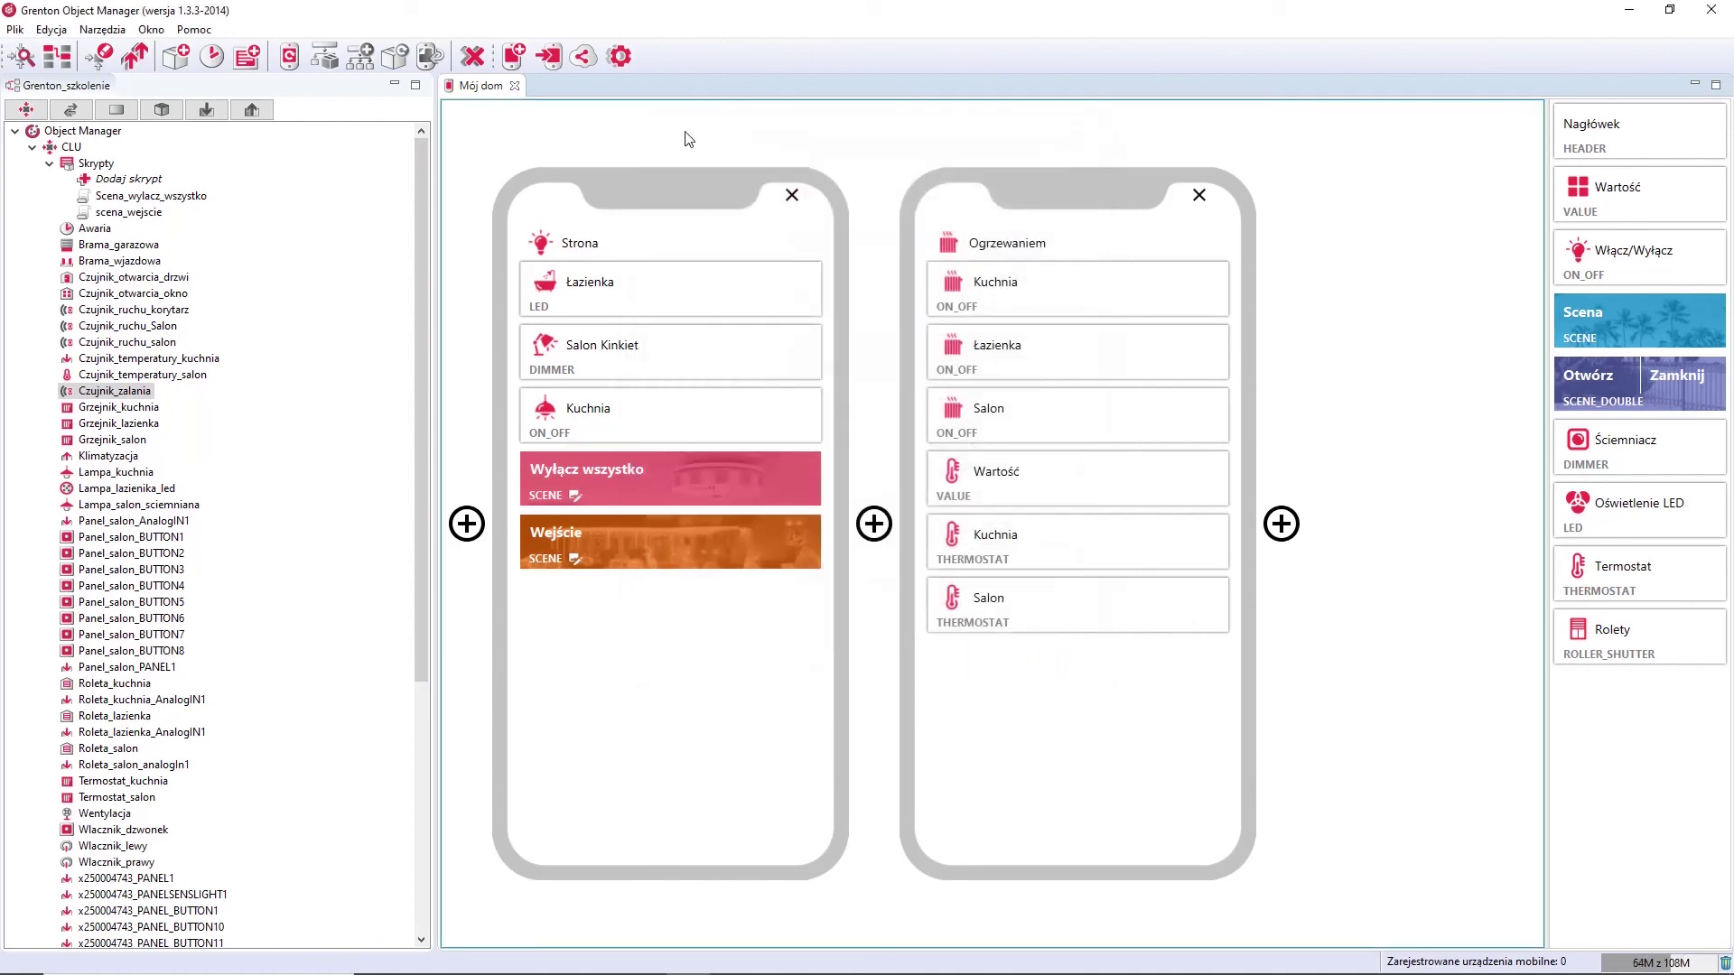
pyautogui.click(580, 58)
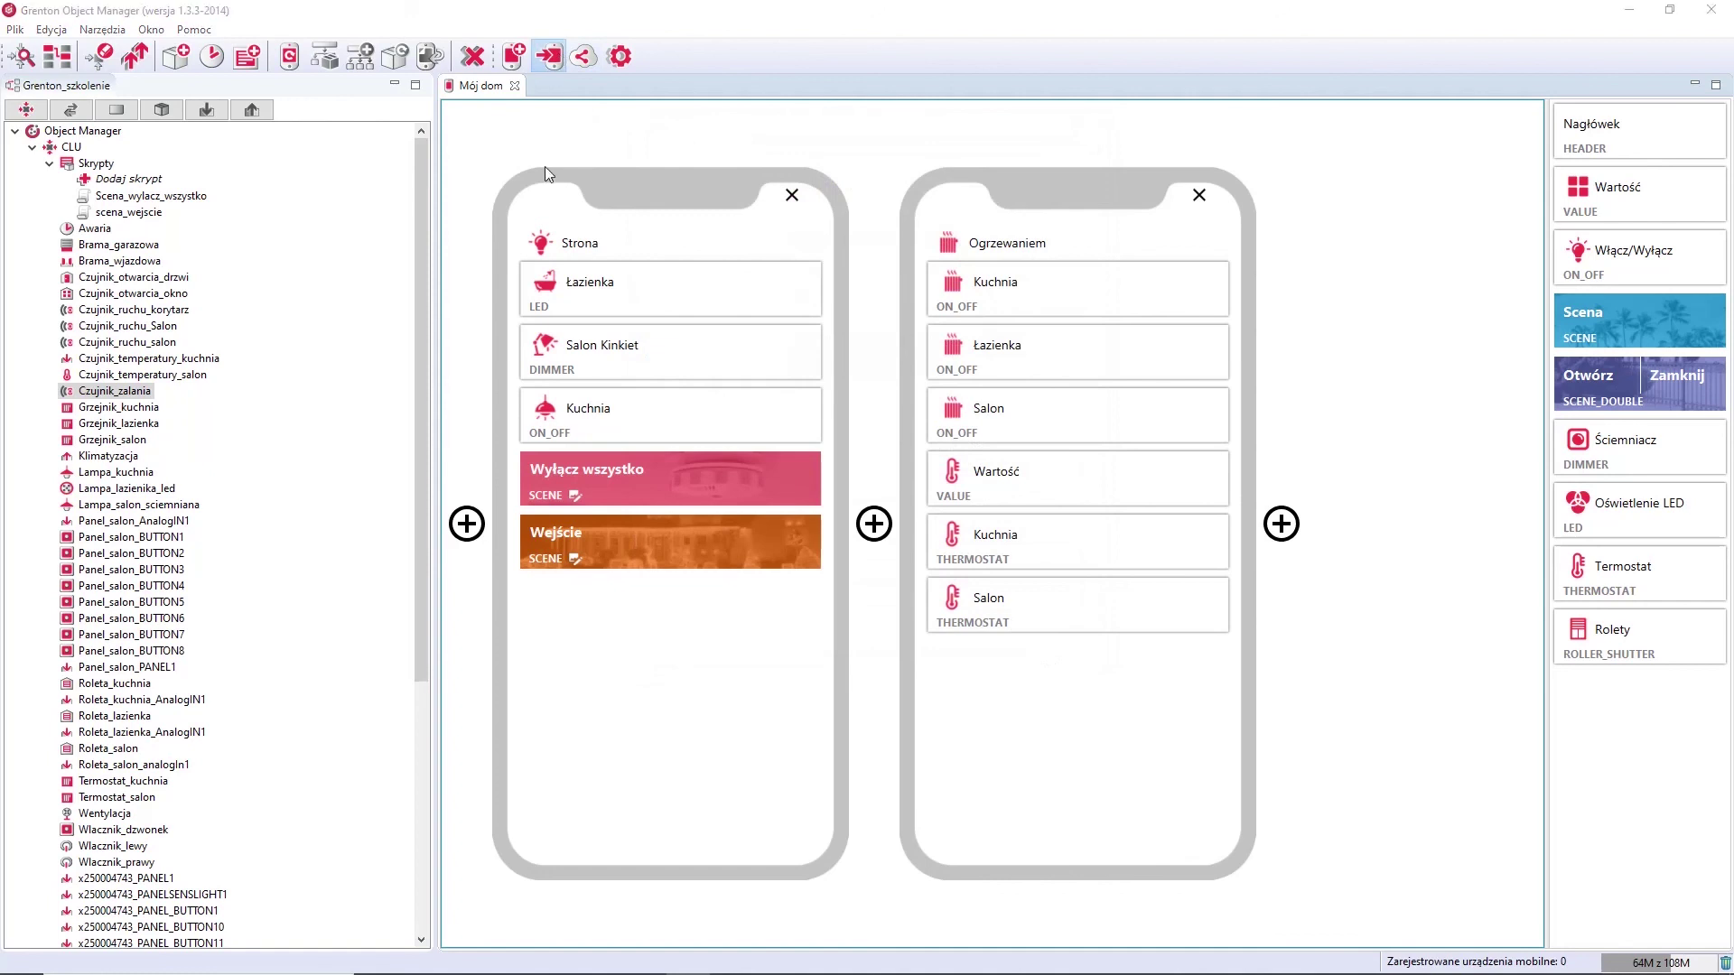